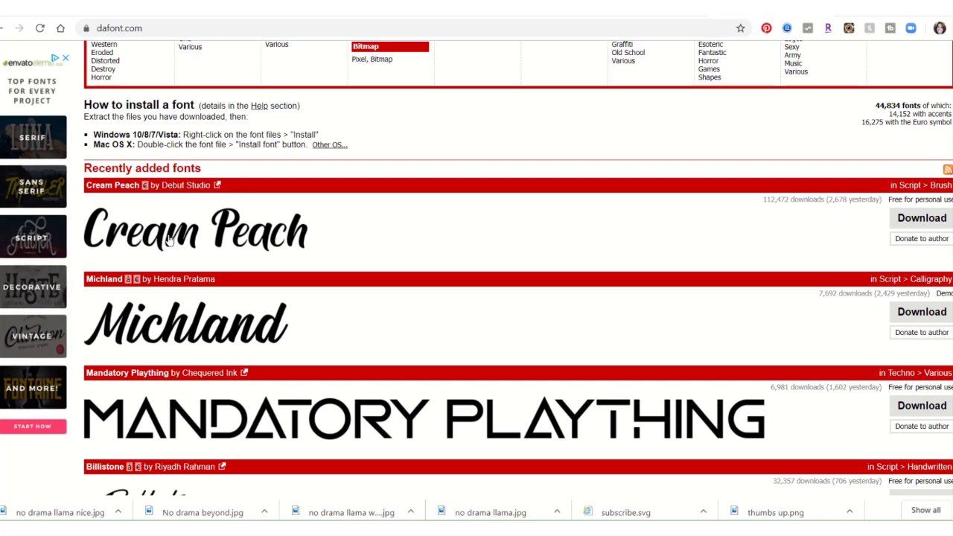
Download the Magic Spots font from the recently added fonts and save it as magic_spots on the Two Gigger (D:) drive.
scroll(383, 464, "down", 5)
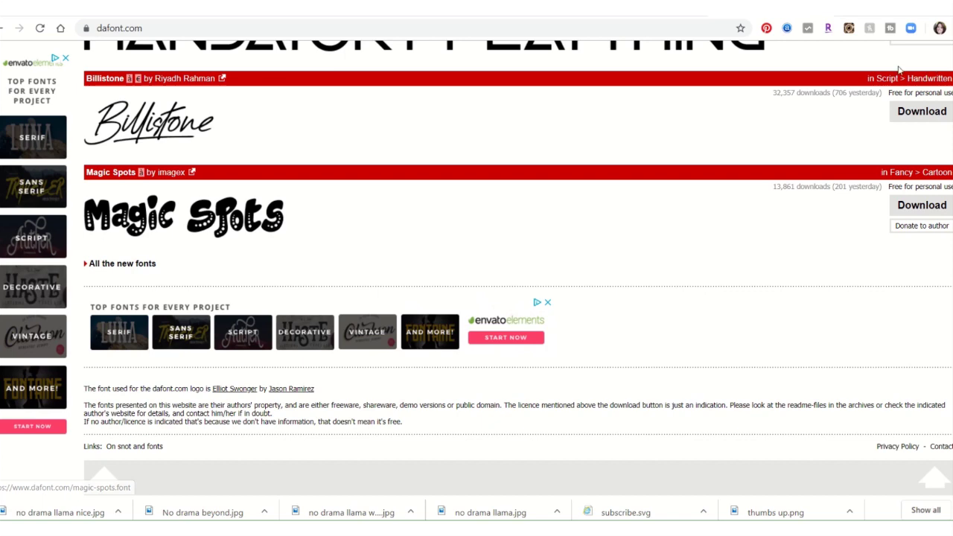
left_click(906, 212)
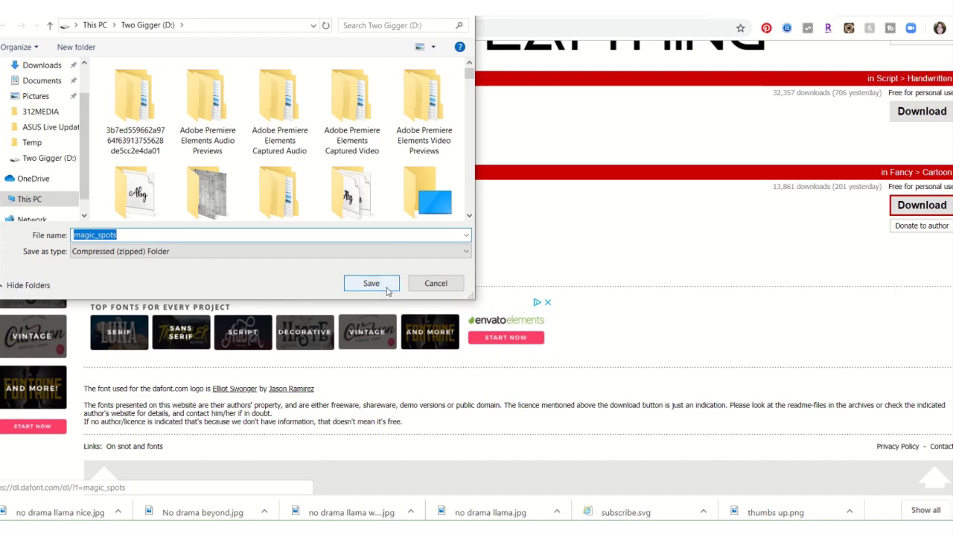
left_click(387, 285)
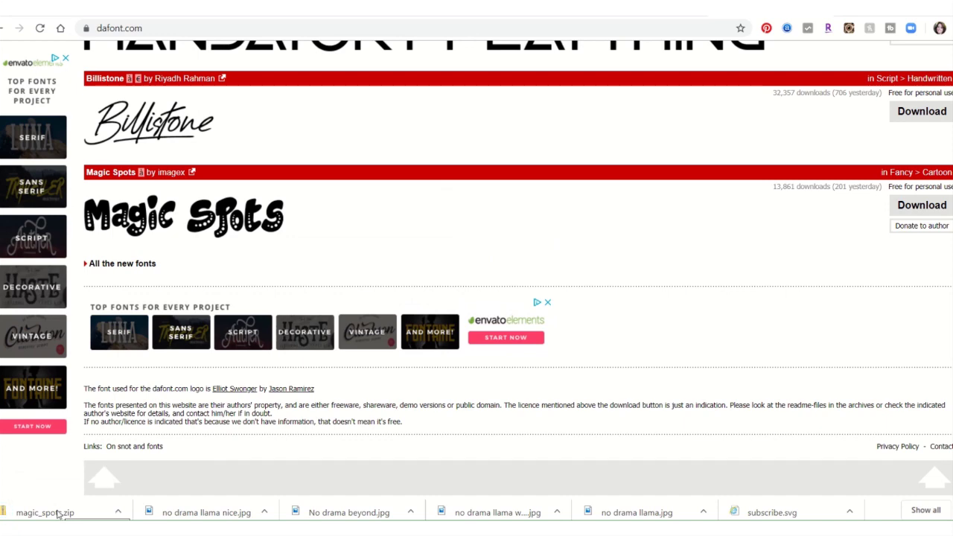
Open the downloaded magic_spots archive, install the Magic Spots TrueType font, and close its preview and folder windows.
left_click(46, 515)
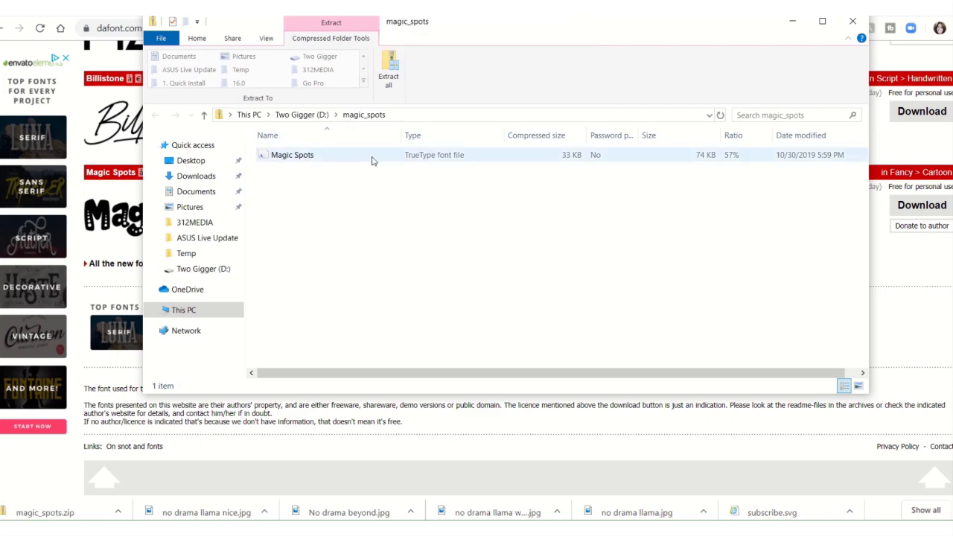
double_click(372, 157)
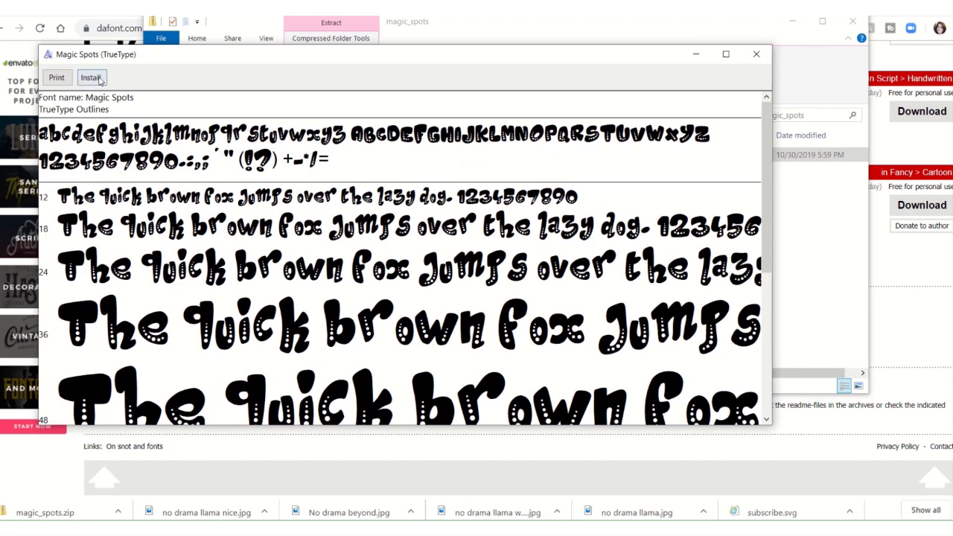
left_click(91, 77)
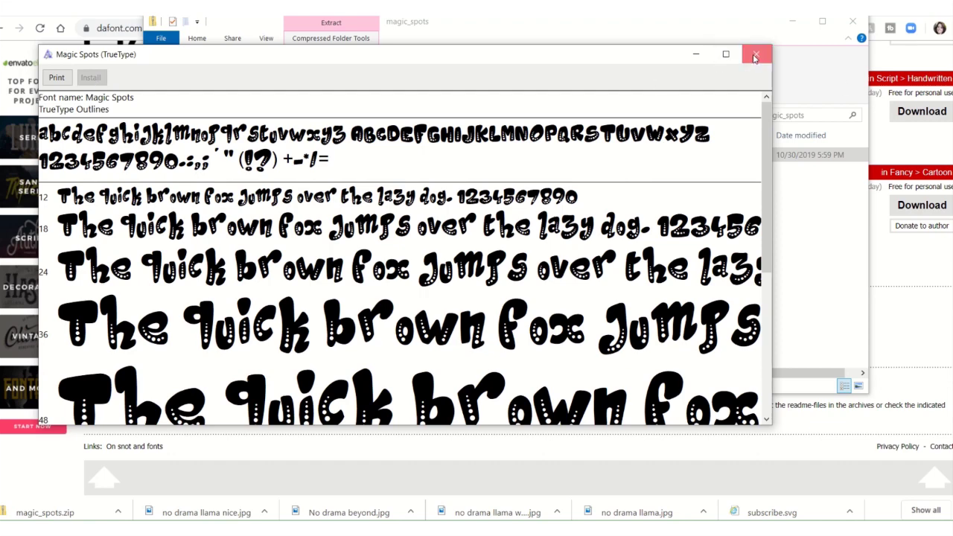
left_click(755, 58)
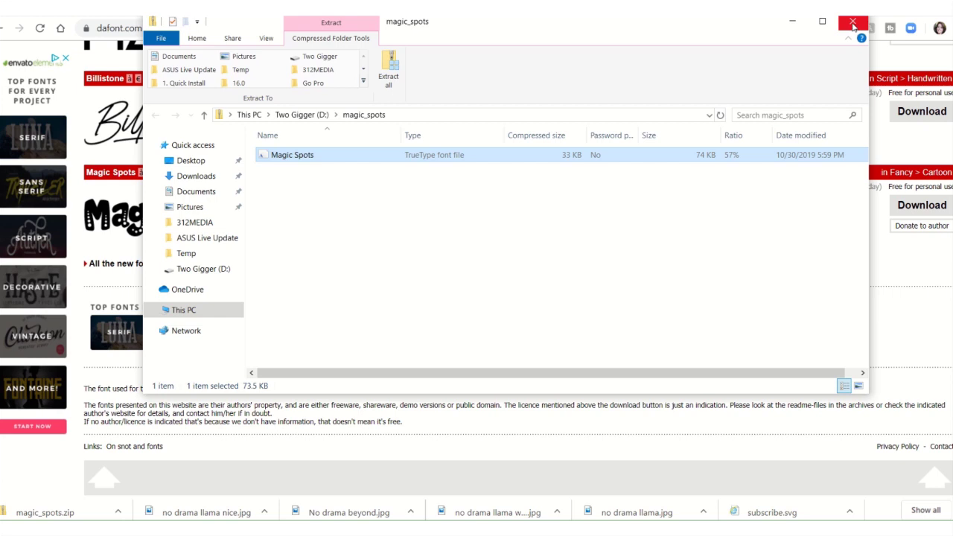
left_click(853, 25)
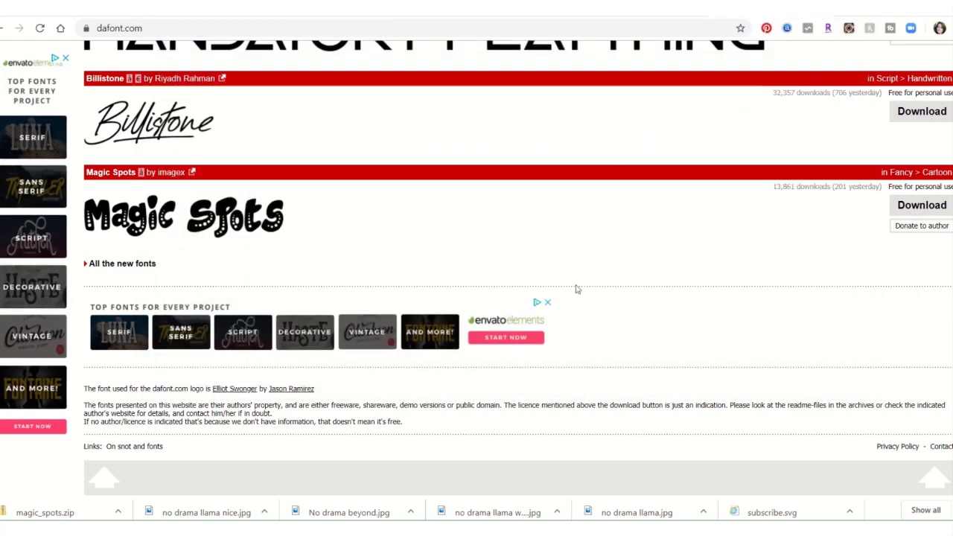
Browse the Retro category under Fancy and download the Vintages font as vintages to the Two Gigger (D:) drive.
scroll(538, 187, "up", 20)
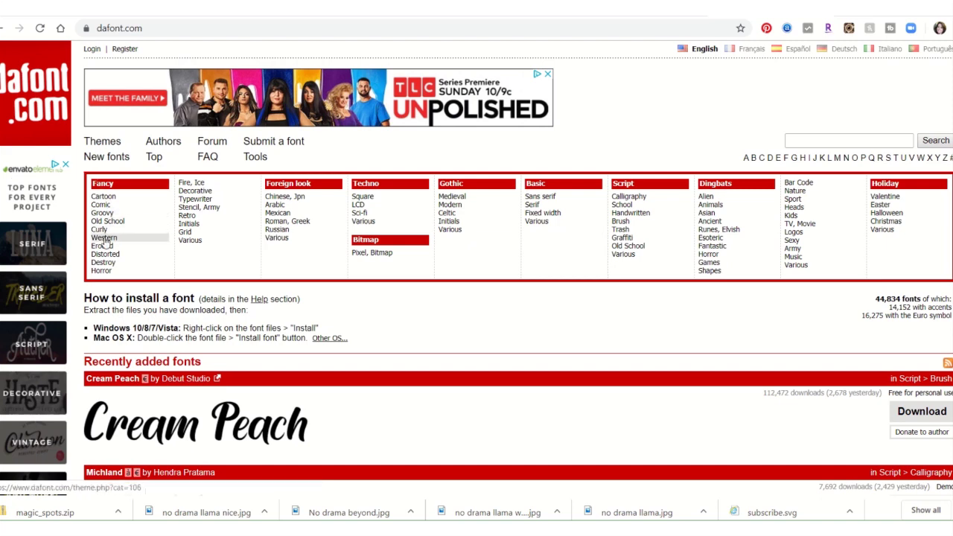
left_click(215, 222)
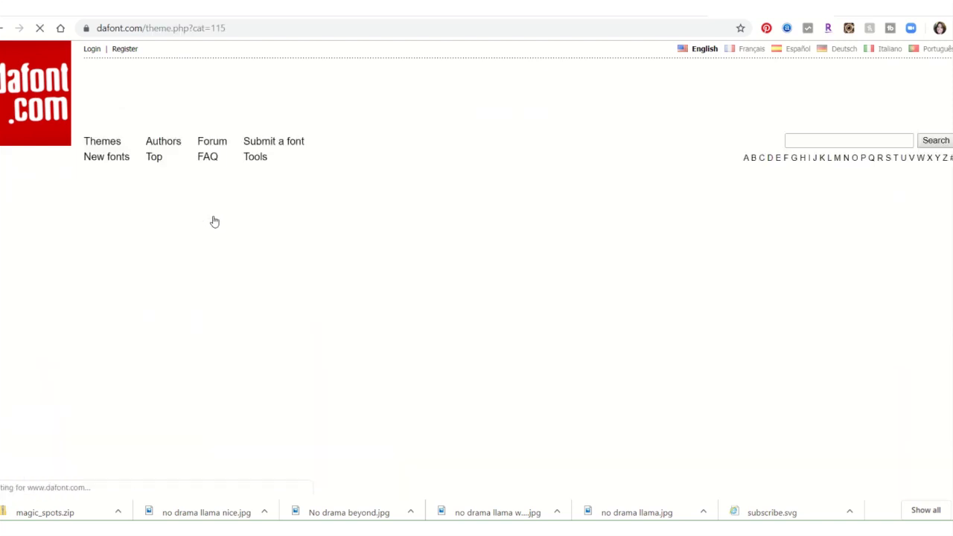
scroll(410, 215, "down", 6)
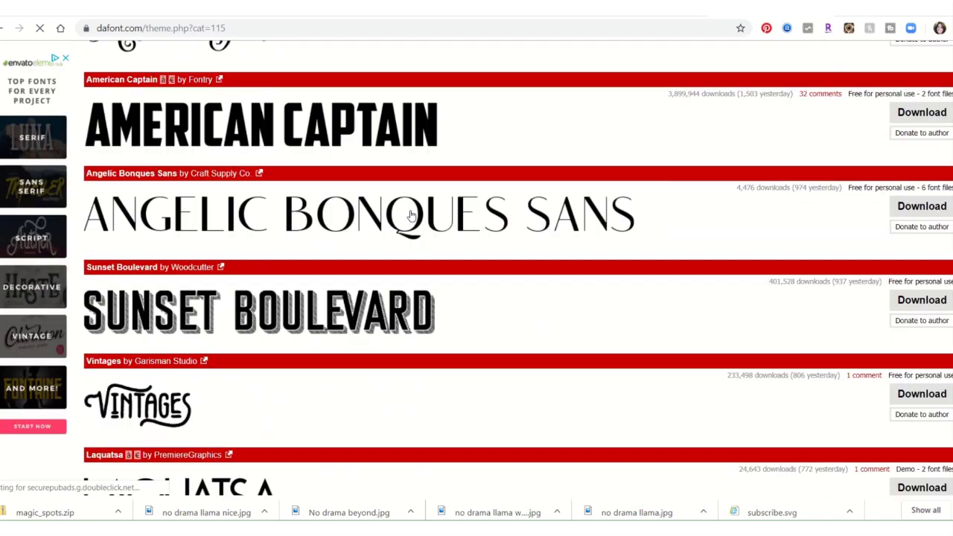
scroll(410, 215, "down", 4)
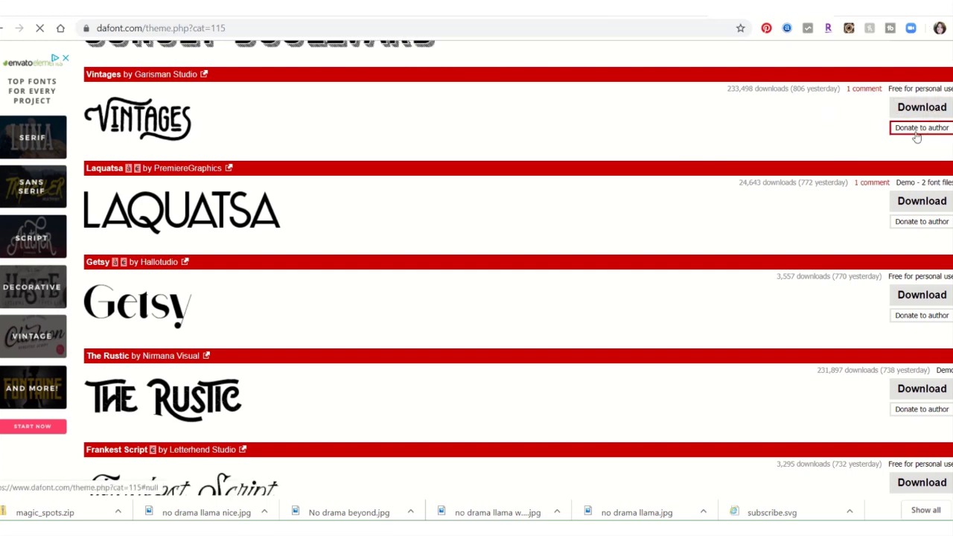
left_click(907, 110)
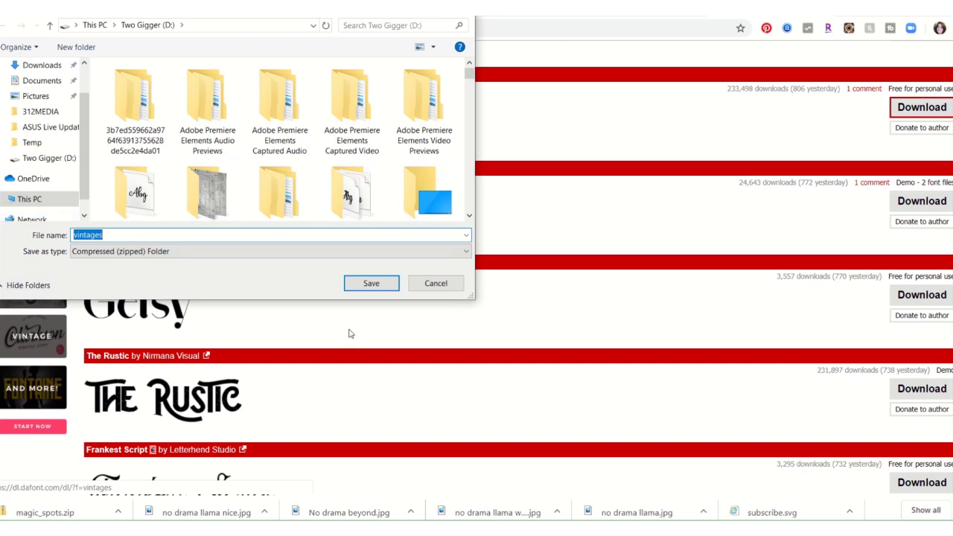
left_click(371, 284)
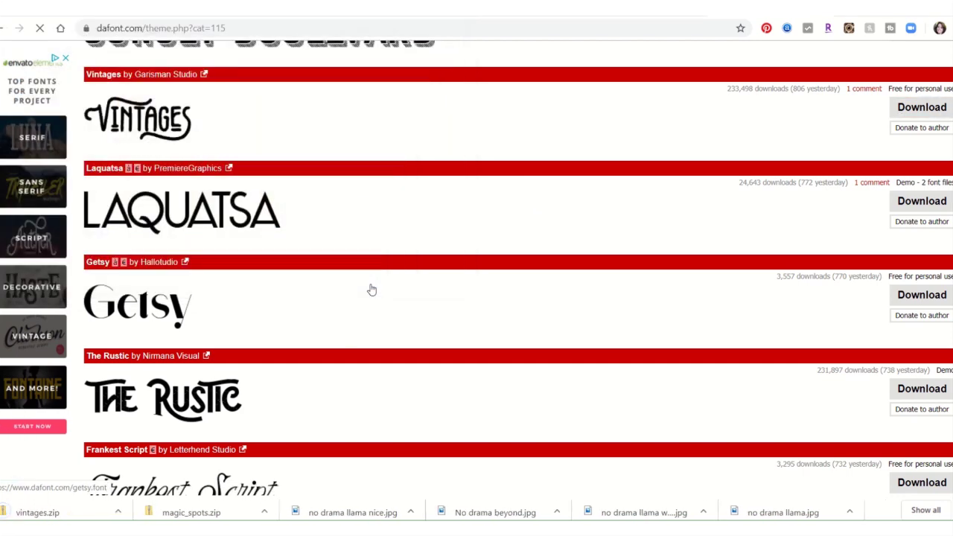
Open the downloaded vintages archive, install the Vintages TrueType font, and close its preview and folder windows.
left_click(30, 512)
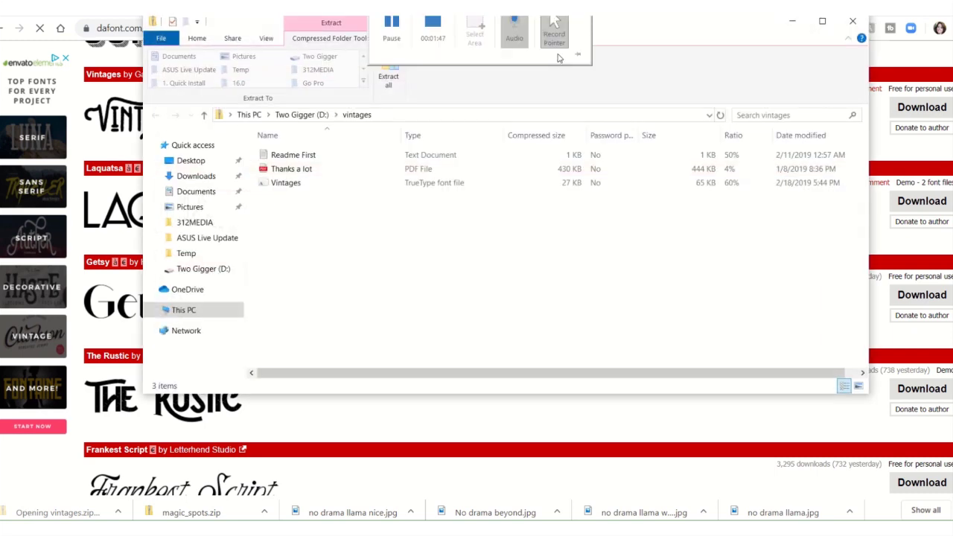
double_click(291, 184)
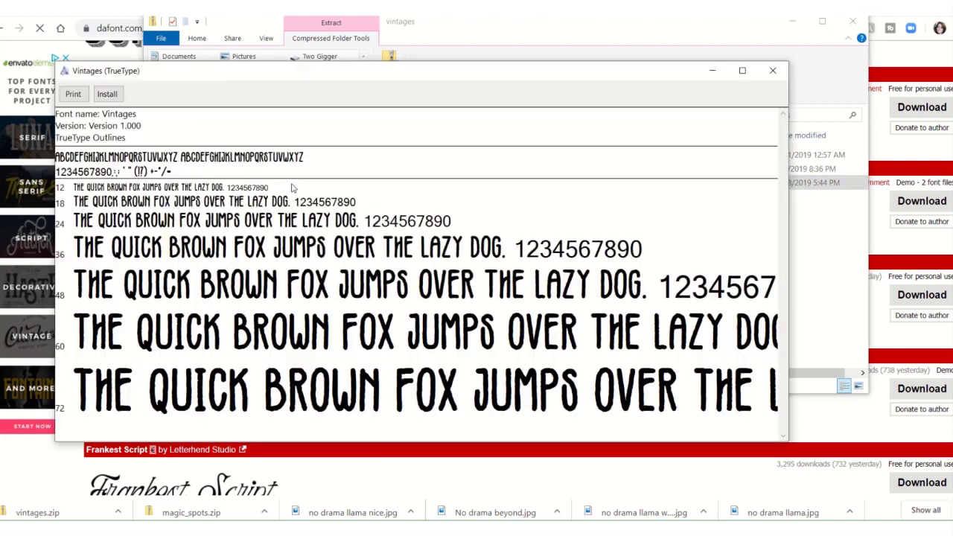
left_click(115, 98)
left_click(772, 73)
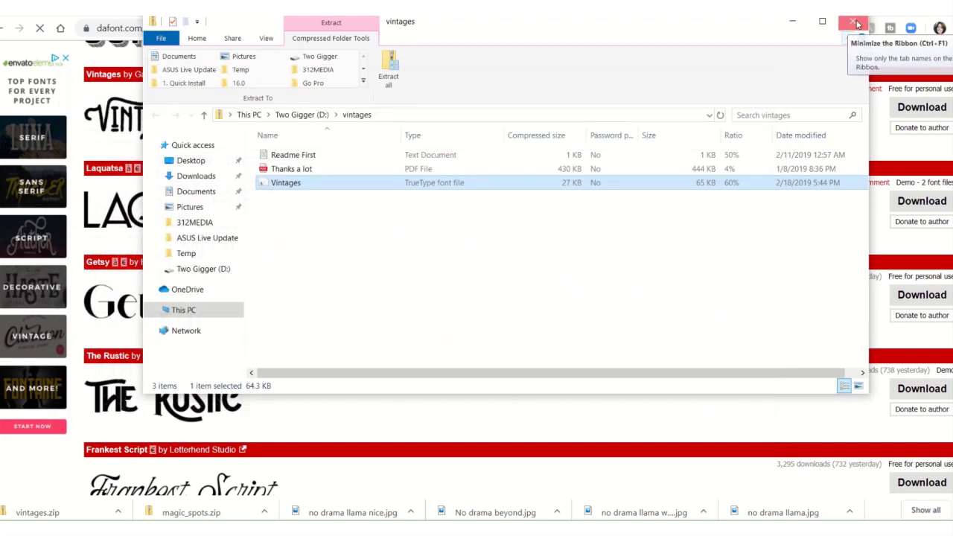
left_click(855, 25)
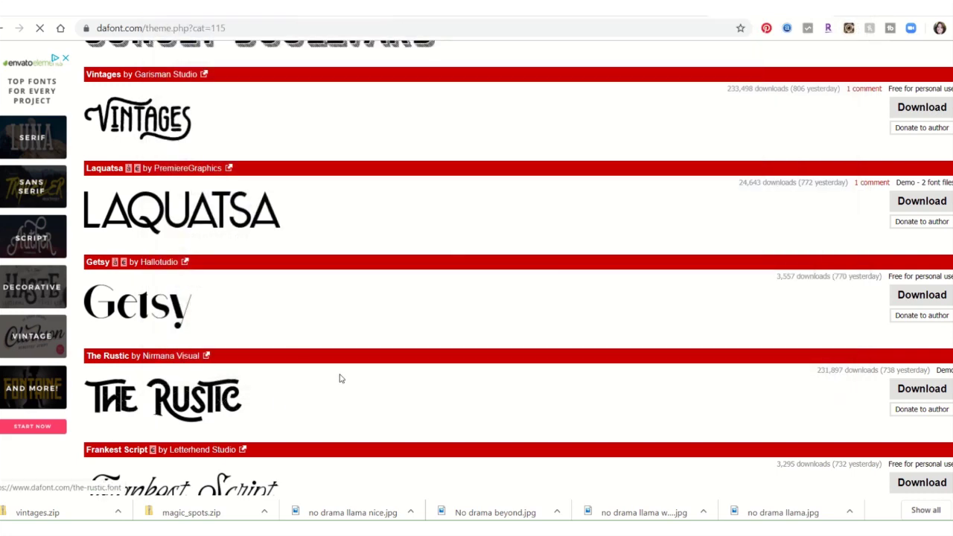
Download The Rustic font as the_rustic and install the TheRustic-Demo font file from the archive.
left_click(927, 392)
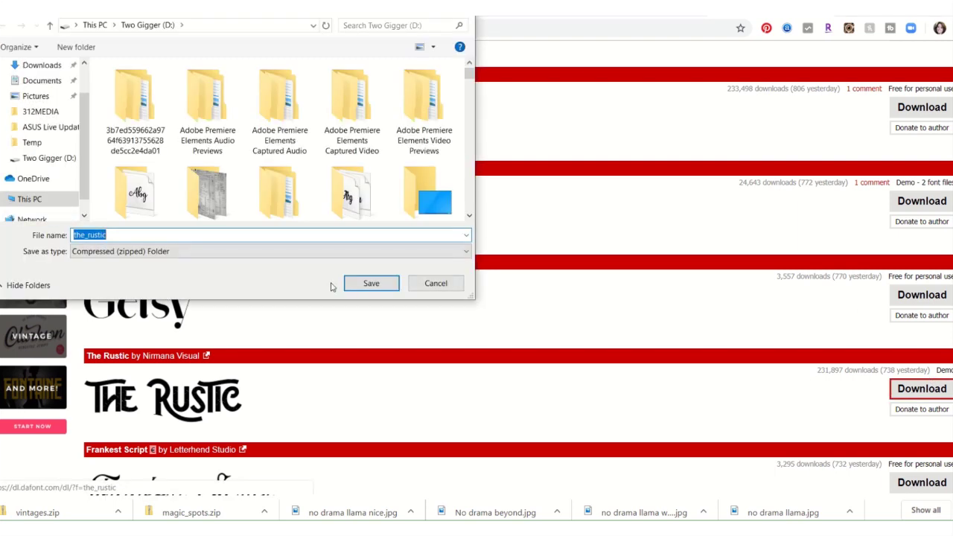
left_click(387, 283)
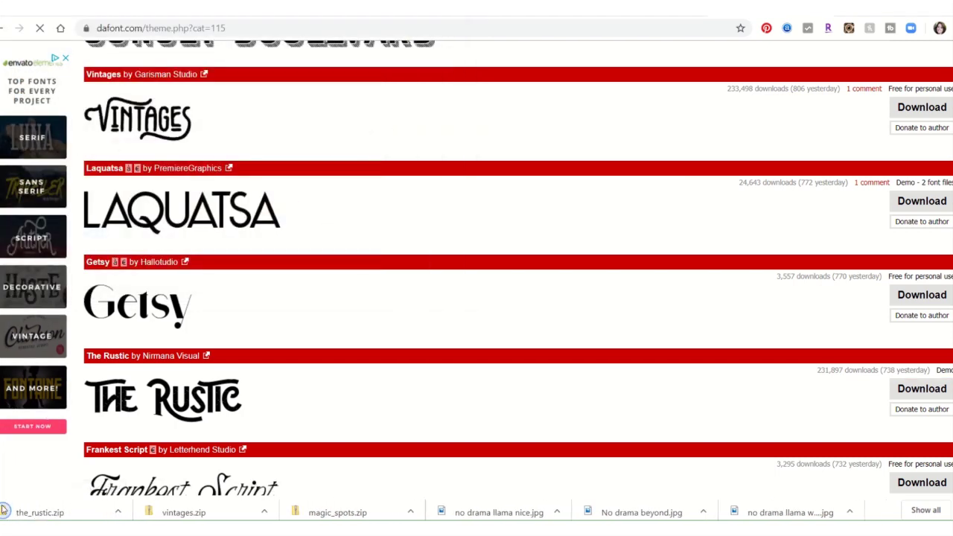
left_click(26, 510)
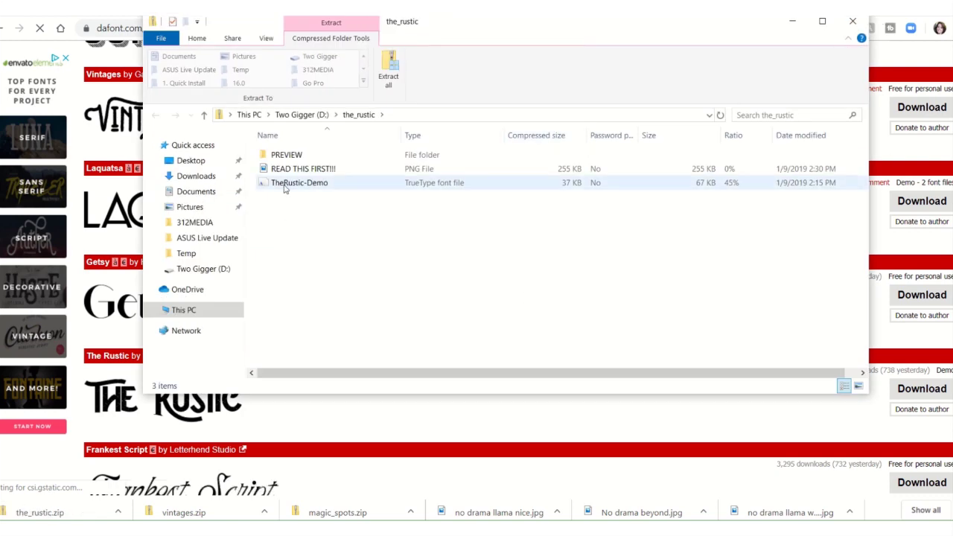
double_click(283, 189)
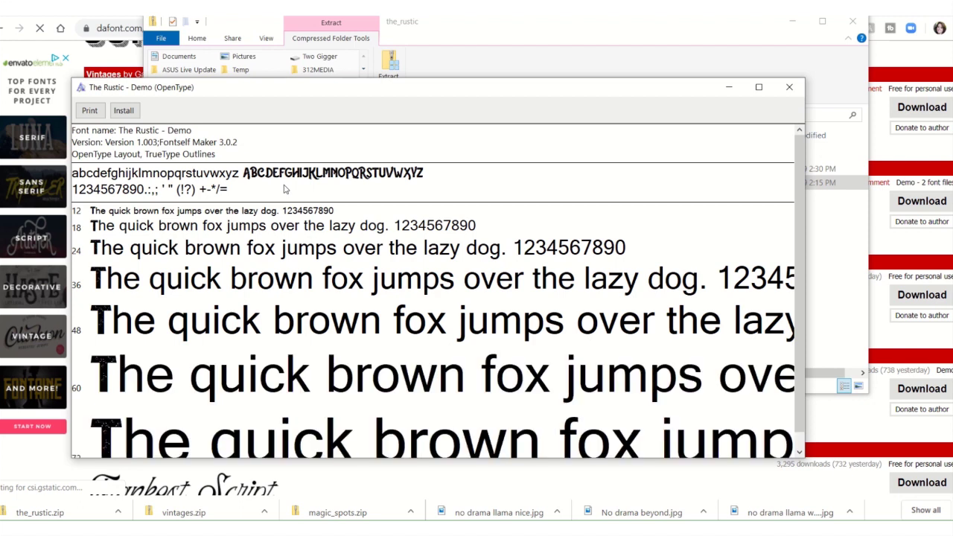
left_click(124, 111)
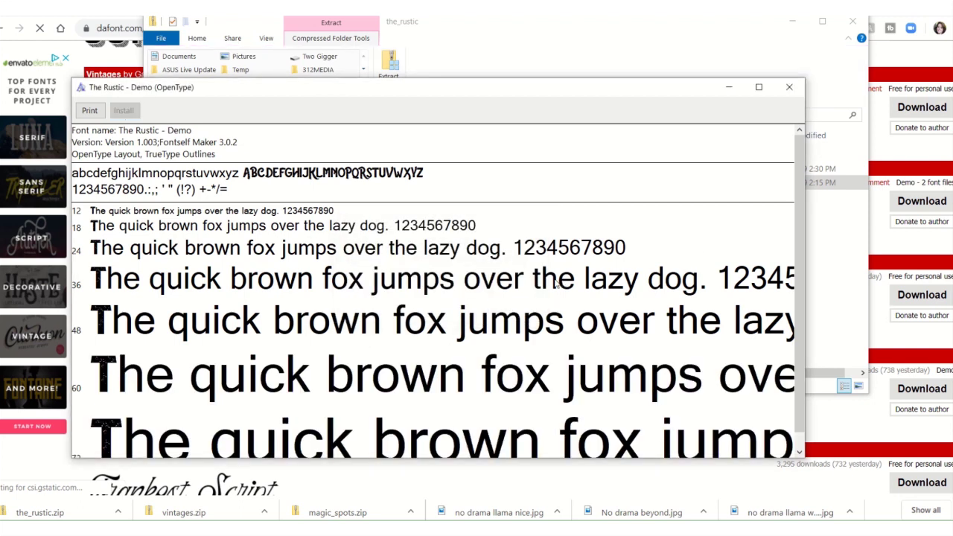
left_click(789, 87)
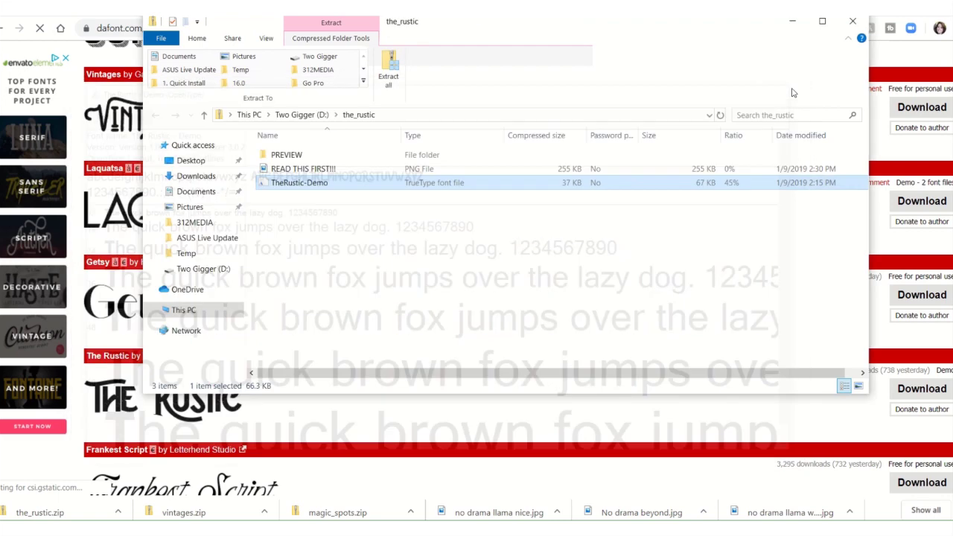
left_click(850, 24)
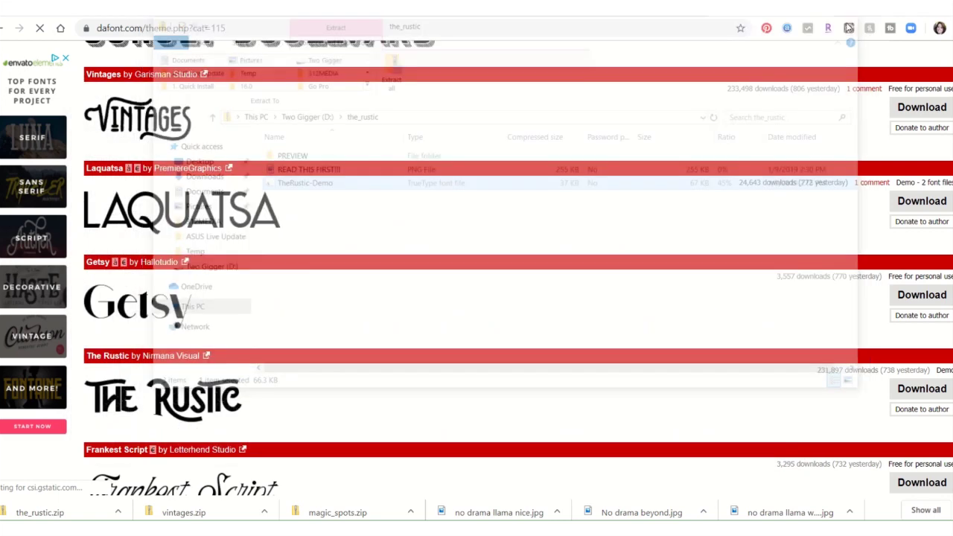
Find the Budmo font further down the Retro list and download it as budmo to the Two Gigger (D:) drive.
scroll(365, 170, "down", 4)
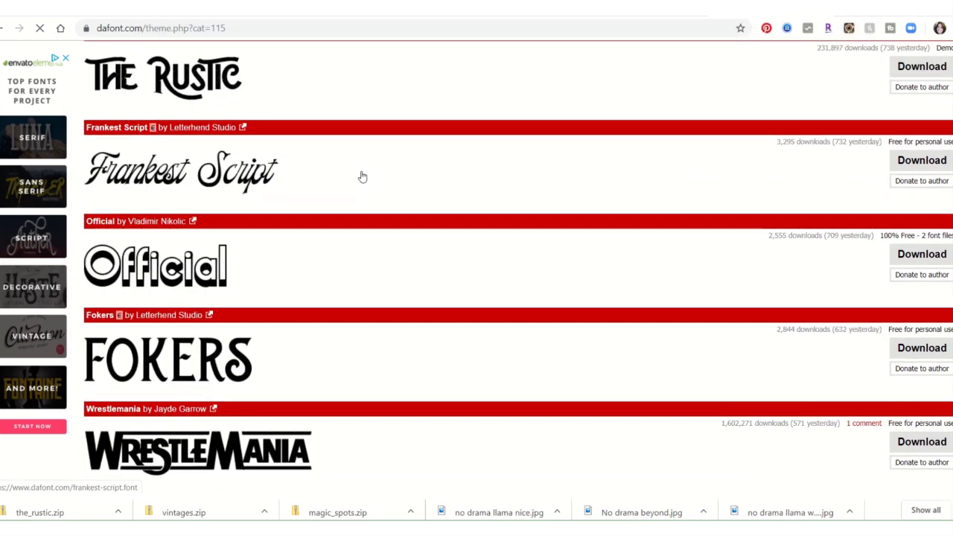
scroll(362, 176, "down", 3)
scroll(362, 176, "down", 3)
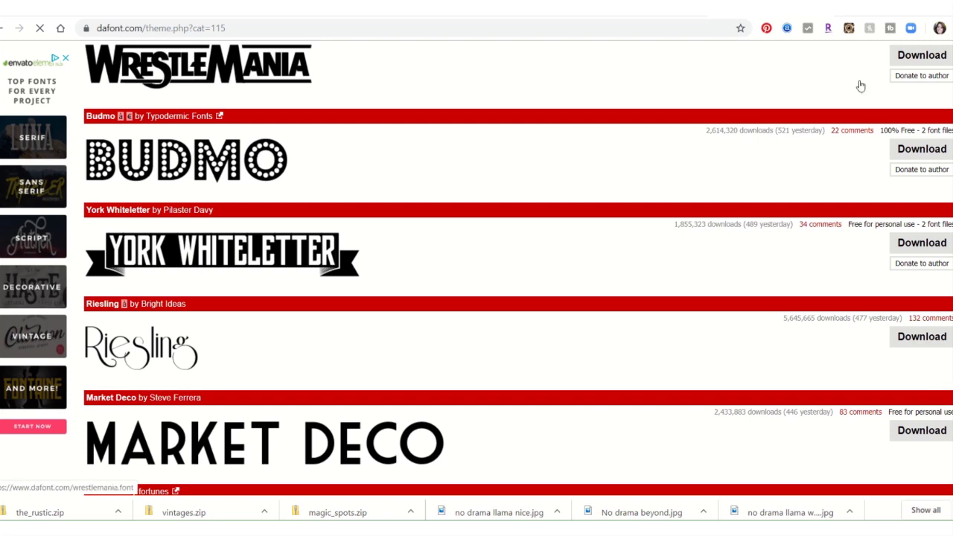
left_click(922, 149)
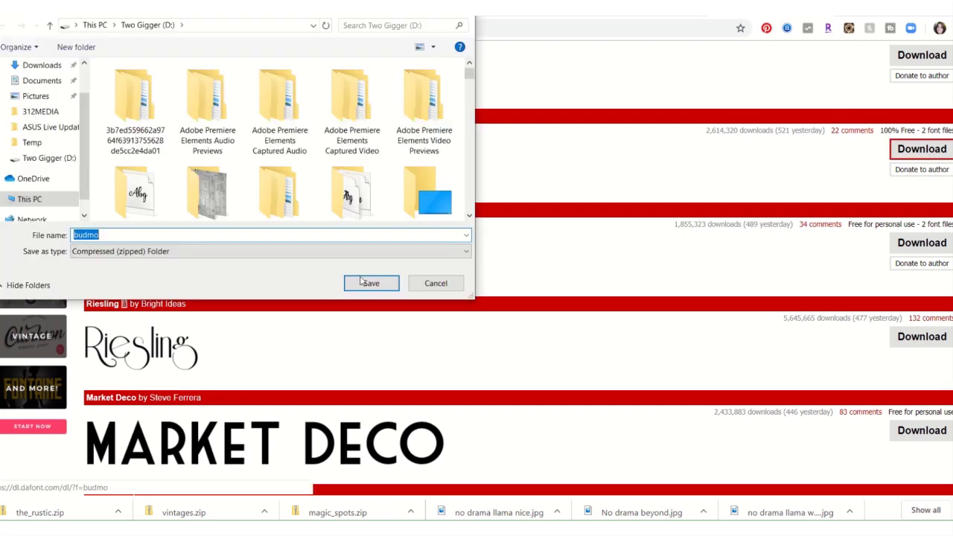
left_click(370, 284)
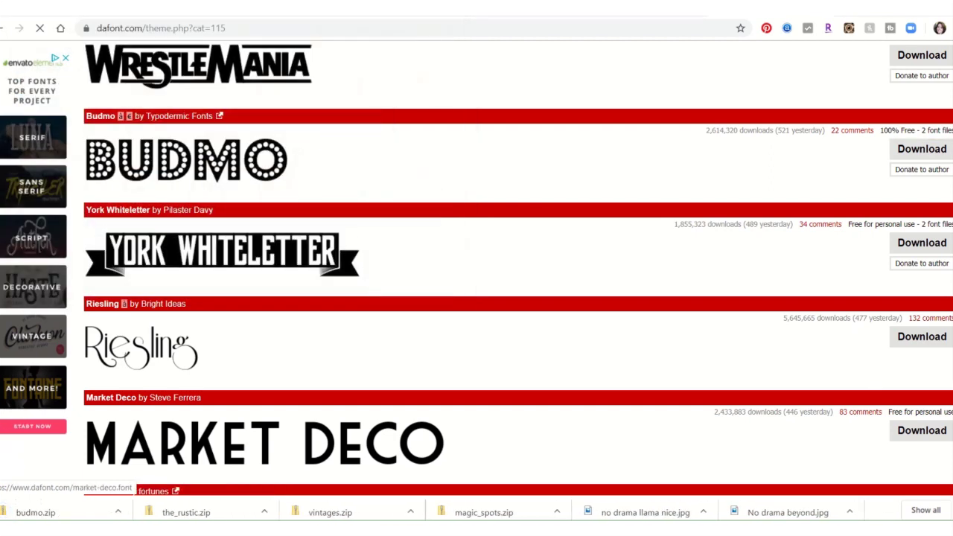
Open the downloaded budmo archive and install both of its fonts, budmo jiggler and budmo jigglish.
left_click(30, 512)
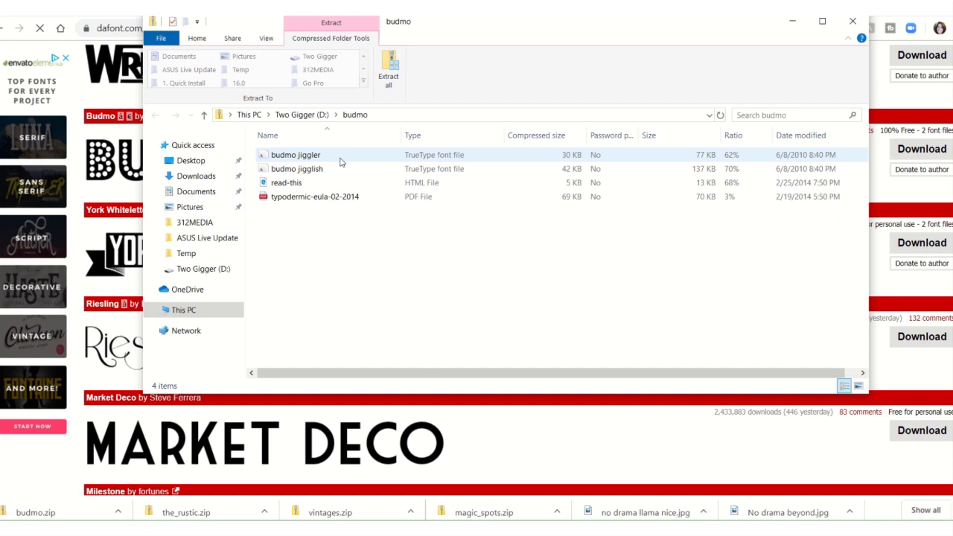
double_click(339, 157)
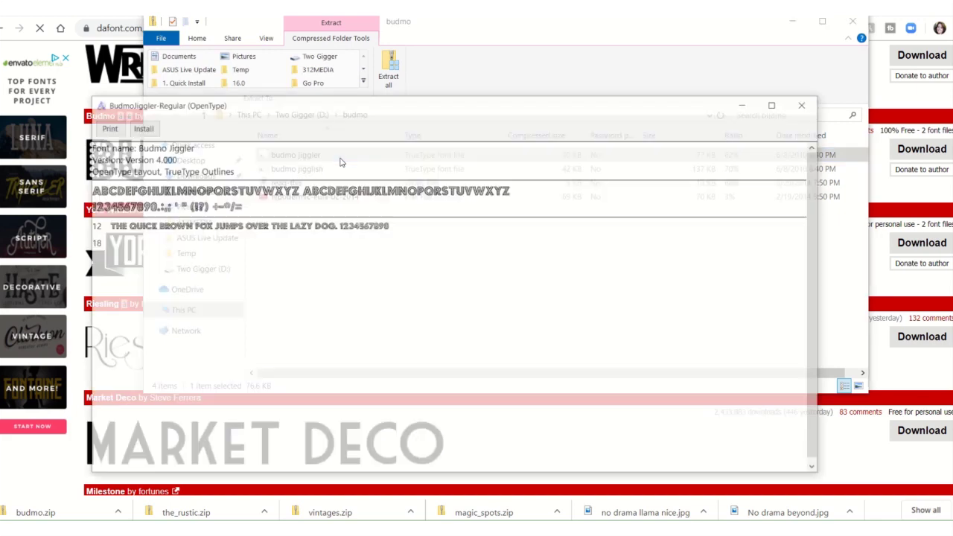
left_click(140, 129)
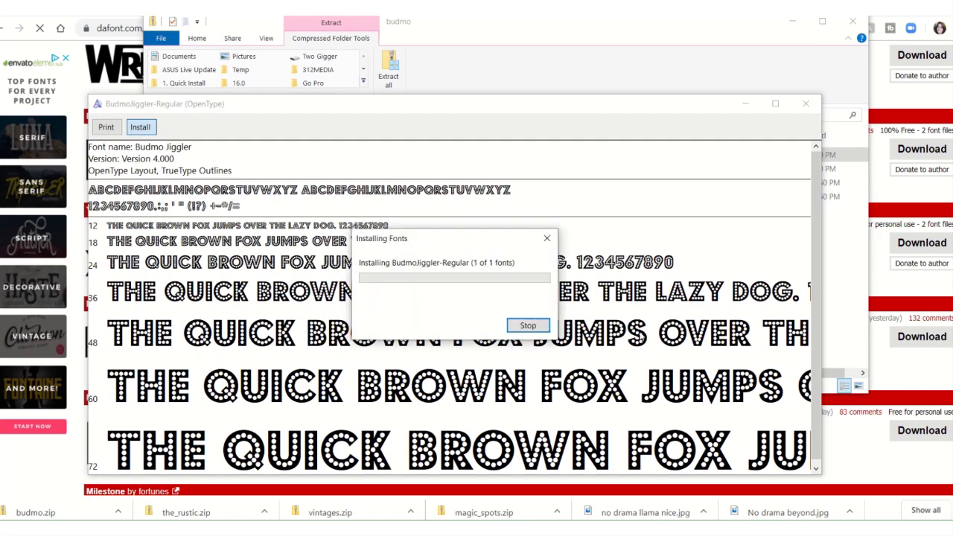
left_click(805, 103)
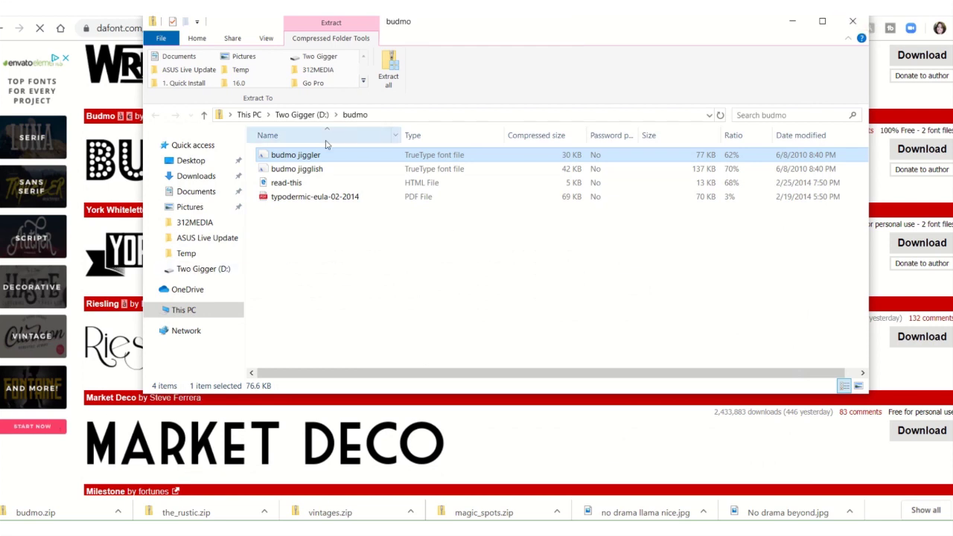
left_click(375, 175)
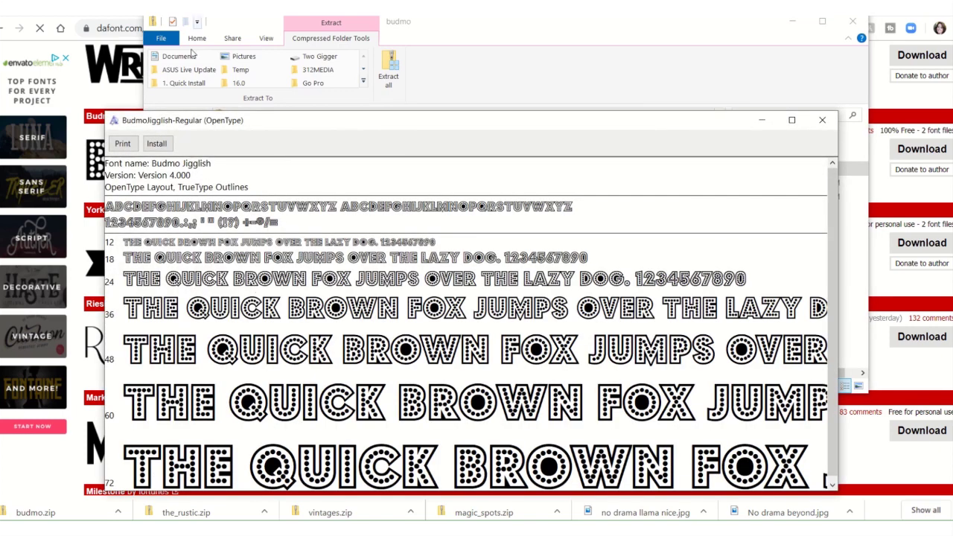
left_click(165, 145)
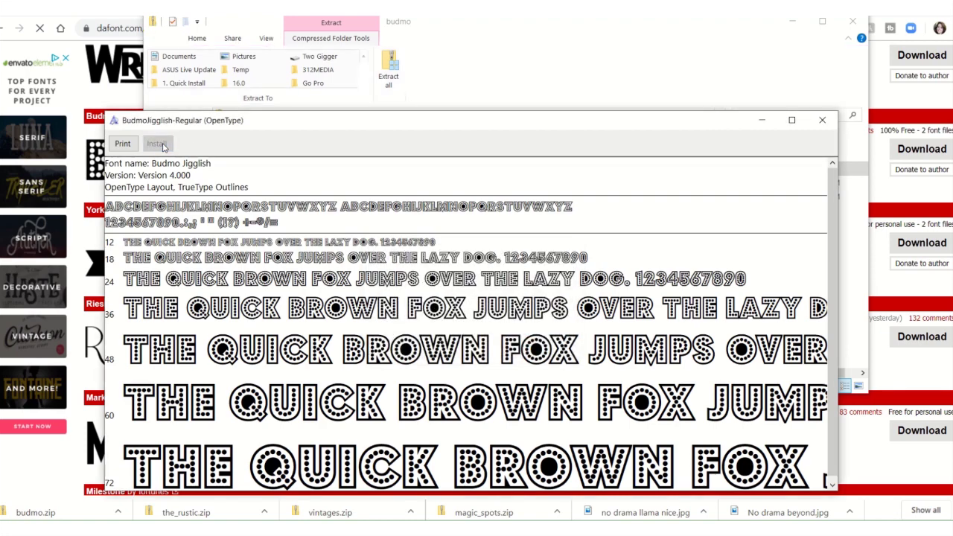
Close the Budmo Jigglish preview and the budmo archive window, and go to page 7 of the Retro fonts.
left_click(822, 122)
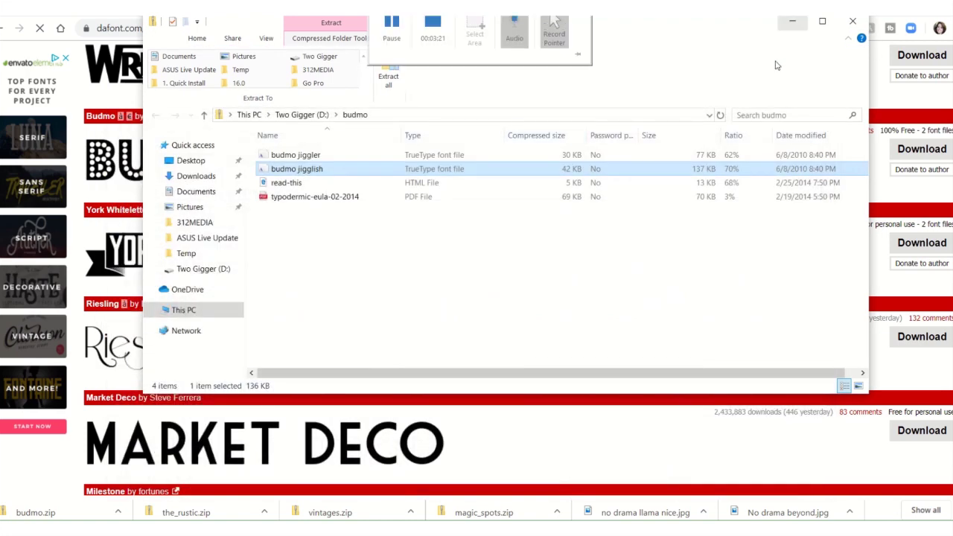
left_click(852, 21)
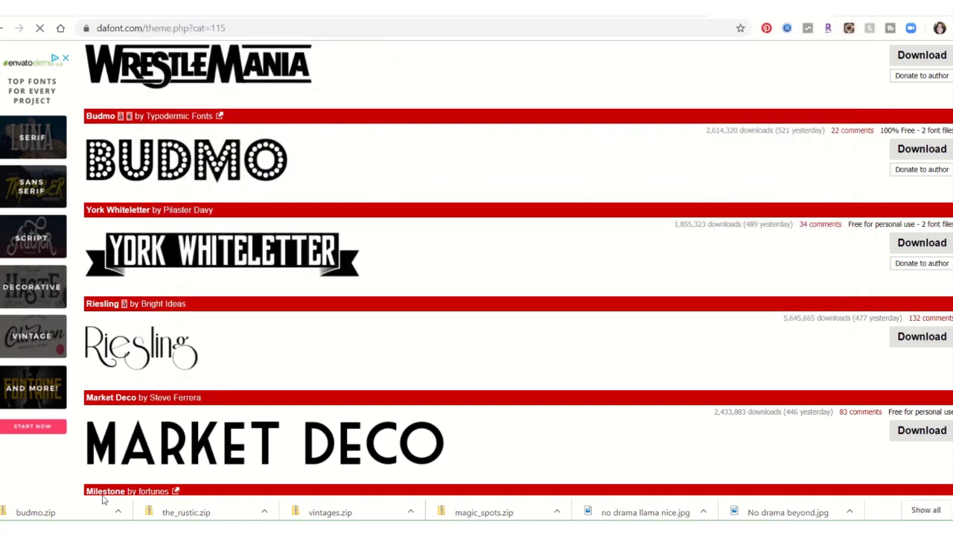
scroll(266, 291, "down", 4)
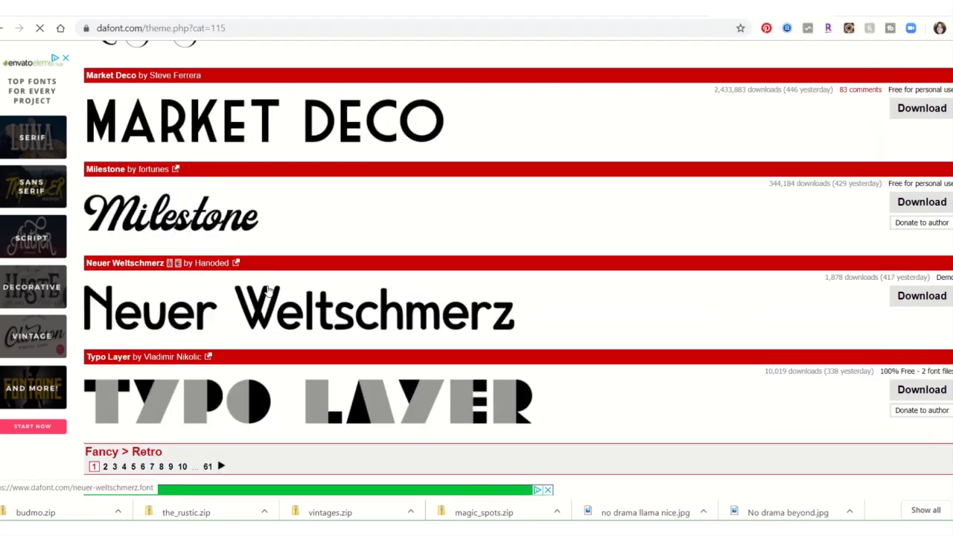
scroll(268, 291, "down", 3)
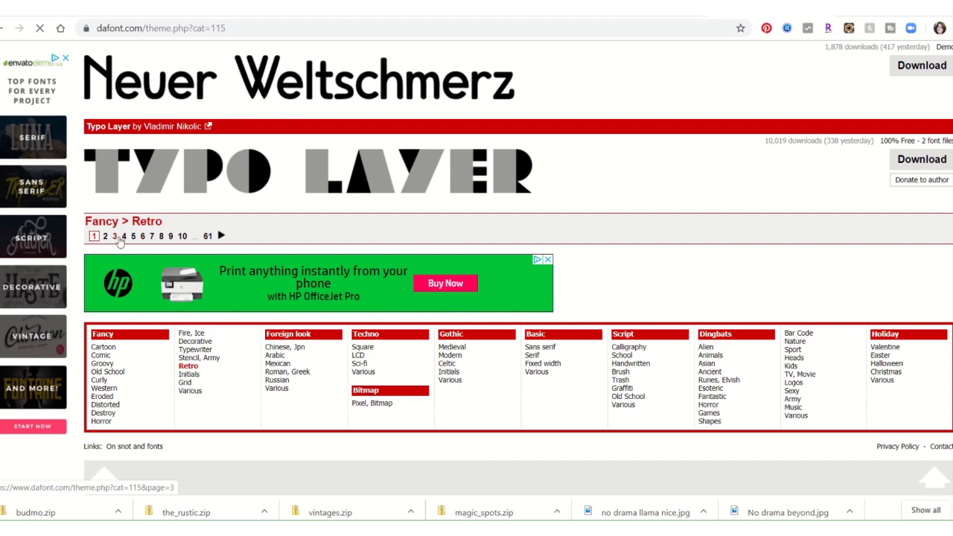
left_click(152, 236)
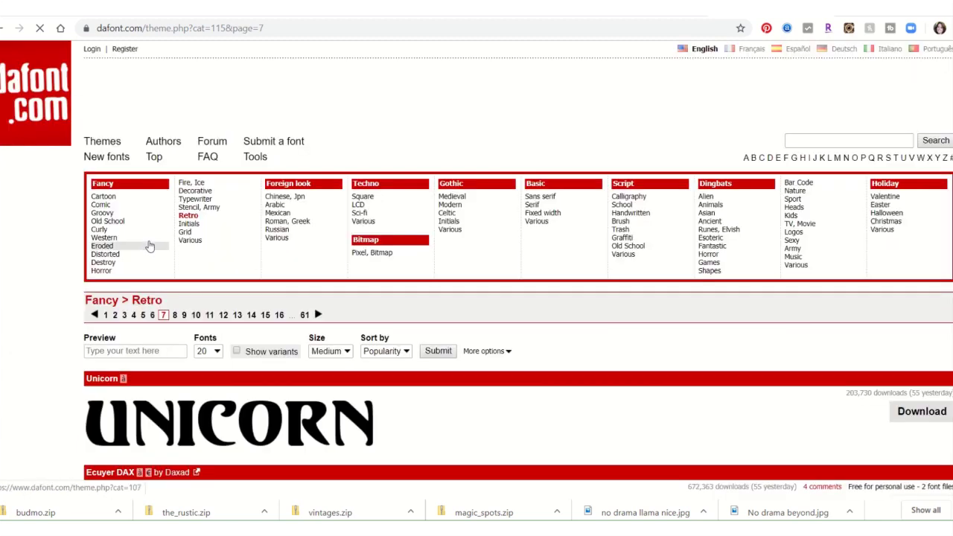
Look through the fonts on page 7 of the Retro category for one worth downloading.
scroll(404, 216, "down", 5)
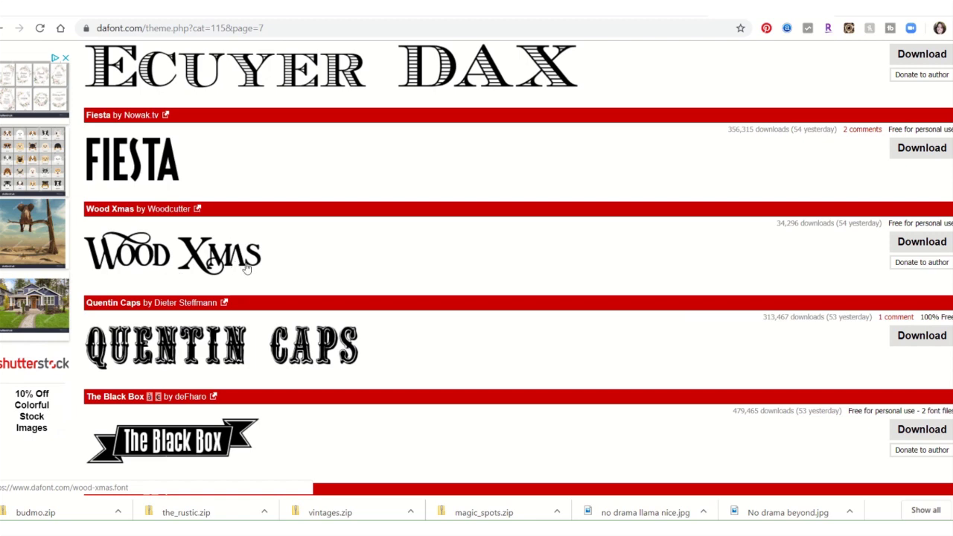
scroll(245, 251, "down", 5)
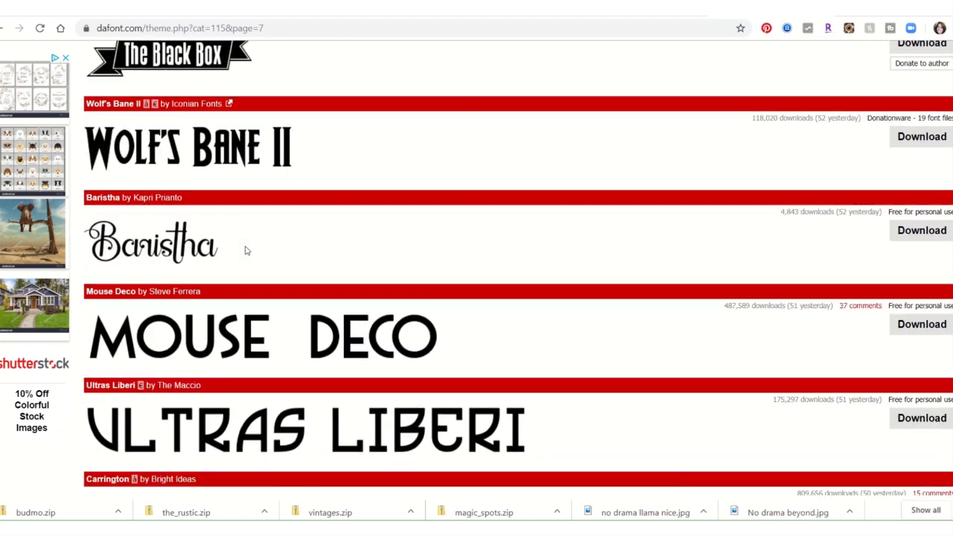
scroll(199, 244, "down", 3)
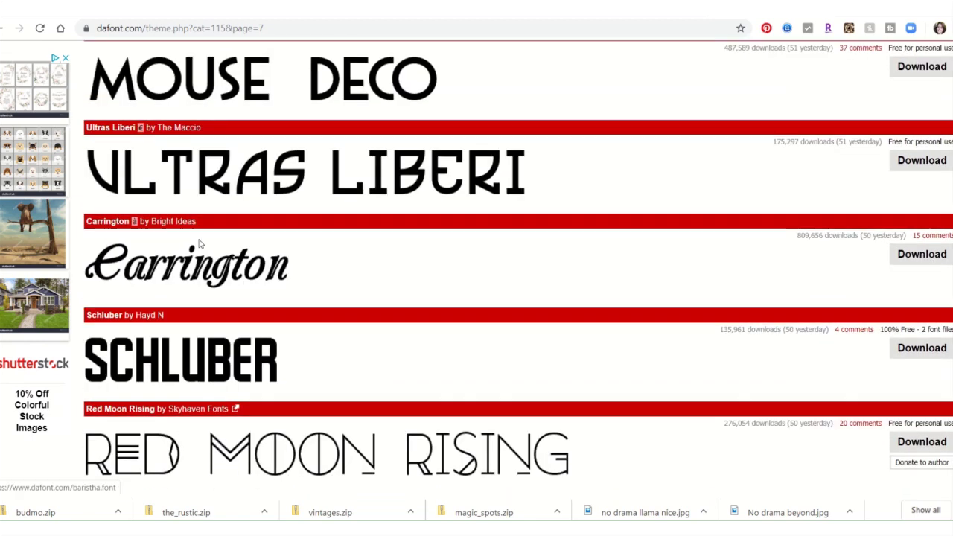
scroll(199, 244, "down", 8)
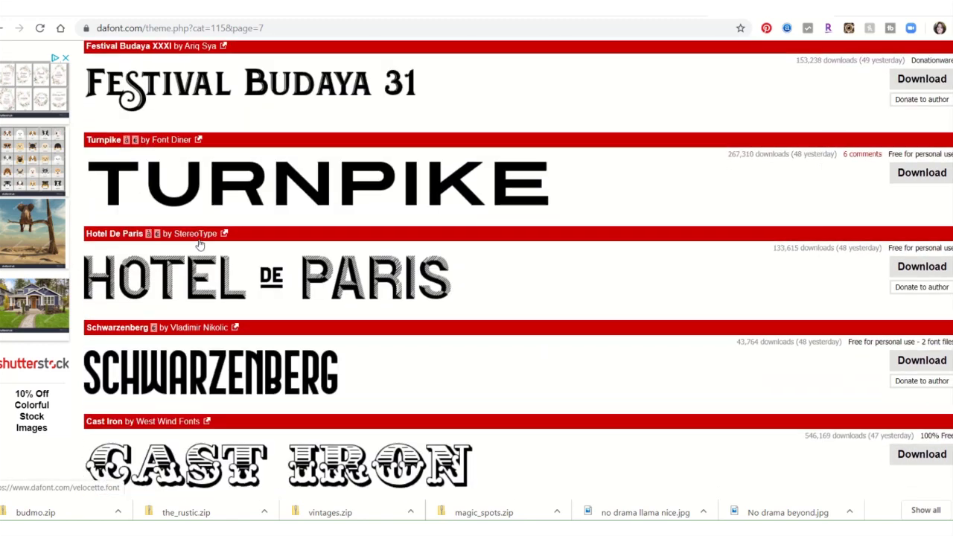
scroll(199, 244, "down", 3)
scroll(199, 244, "up", 5)
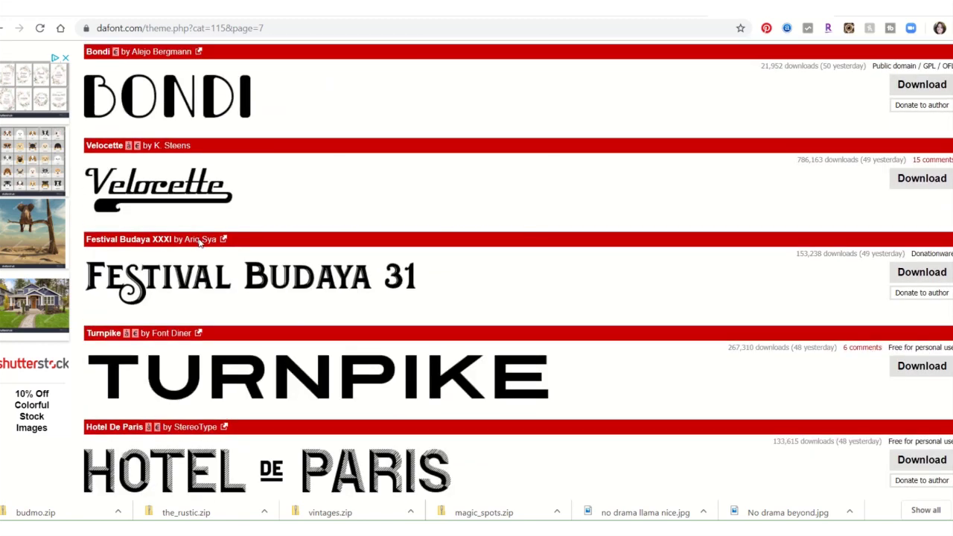
scroll(198, 244, "up", 5)
scroll(199, 244, "up", 2)
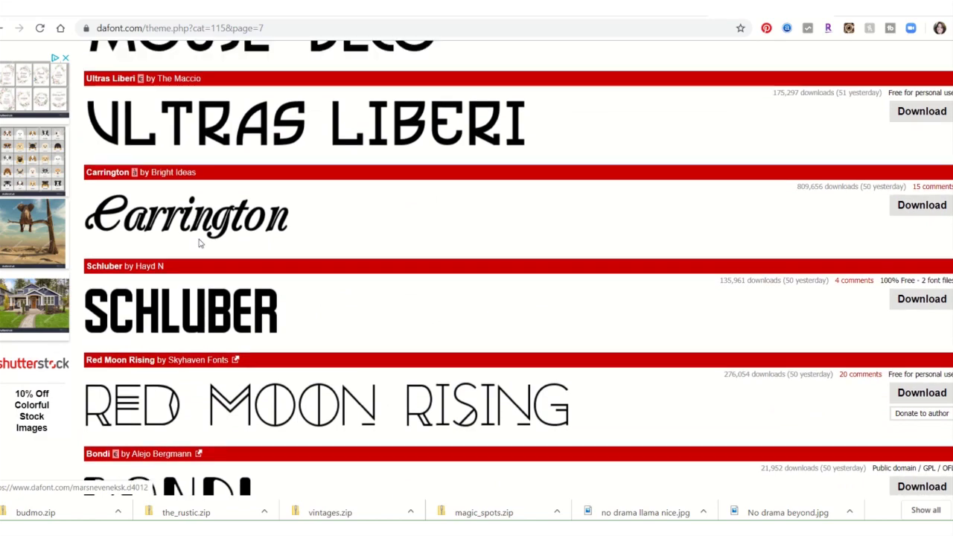
scroll(199, 245, "up", 5)
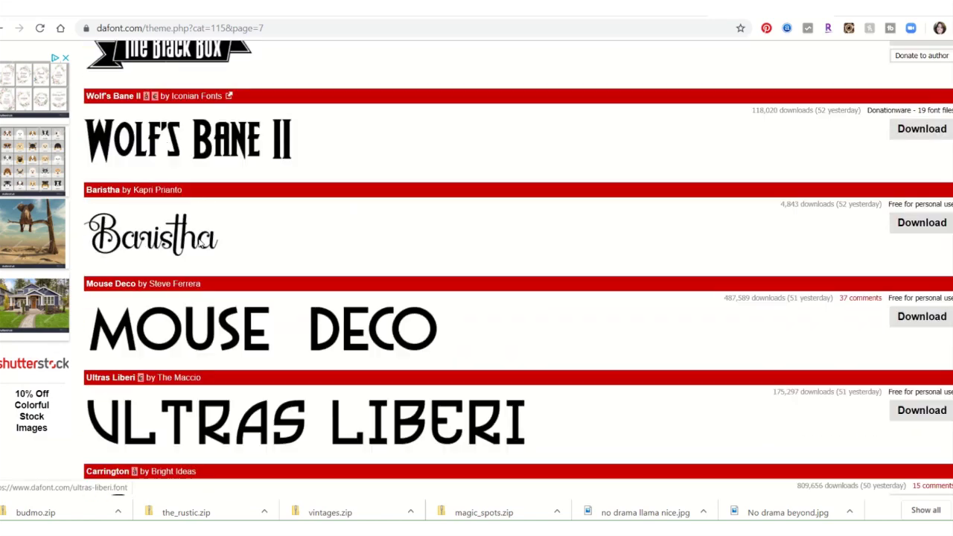
scroll(199, 244, "up", 3)
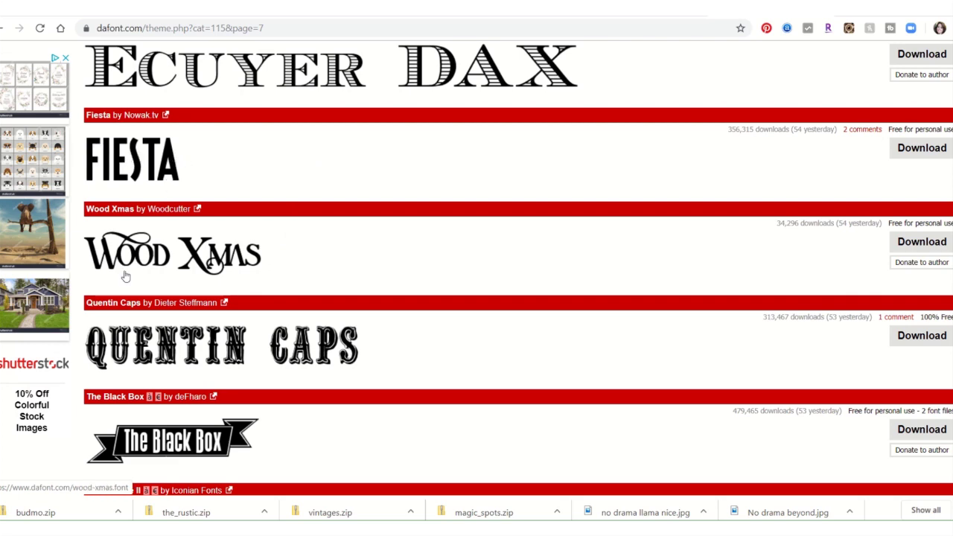
scroll(376, 179, "up", 3)
scroll(387, 187, "up", 1)
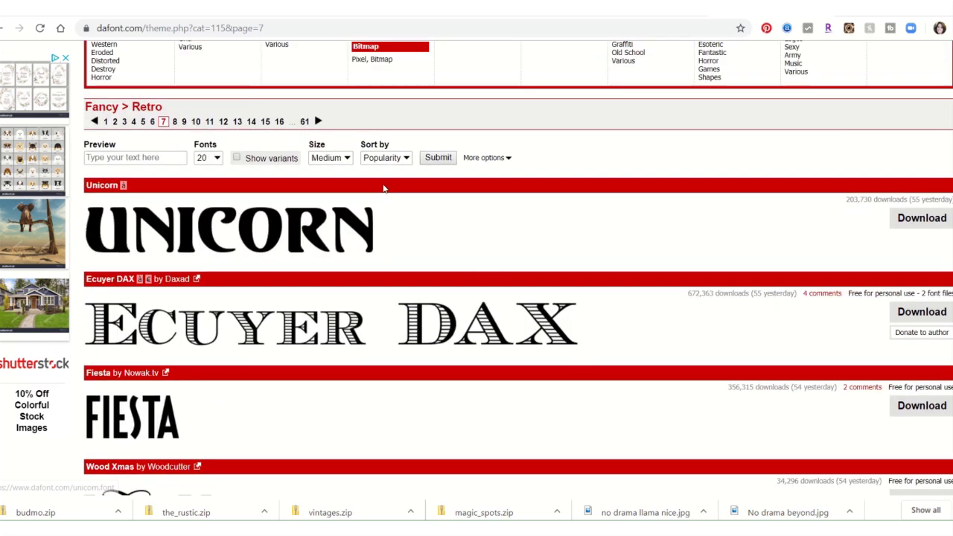
Find the Turnpike font on this page and download it as turnpike to the Two Gigger (D:) drive.
scroll(385, 226, "down", 7)
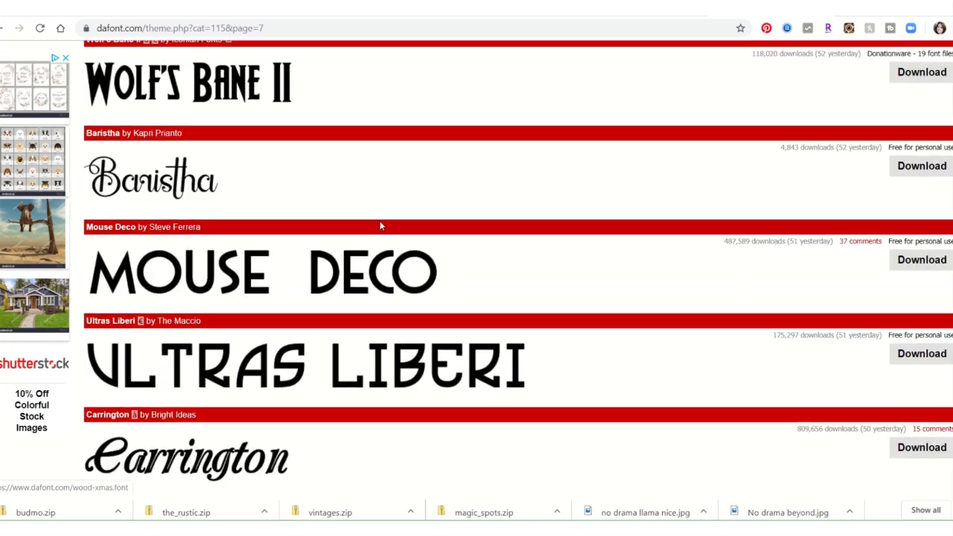
scroll(378, 223, "down", 3)
scroll(376, 226, "down", 3)
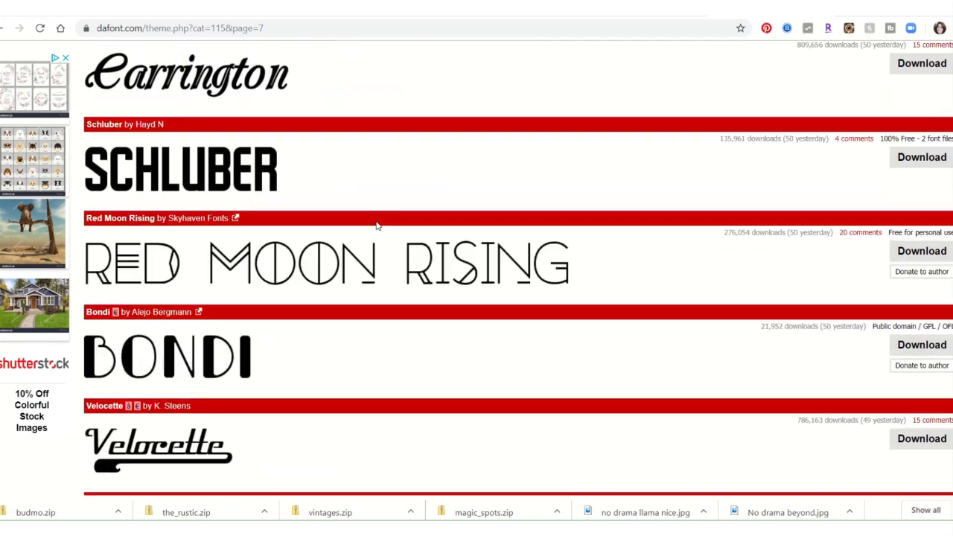
scroll(377, 226, "down", 5)
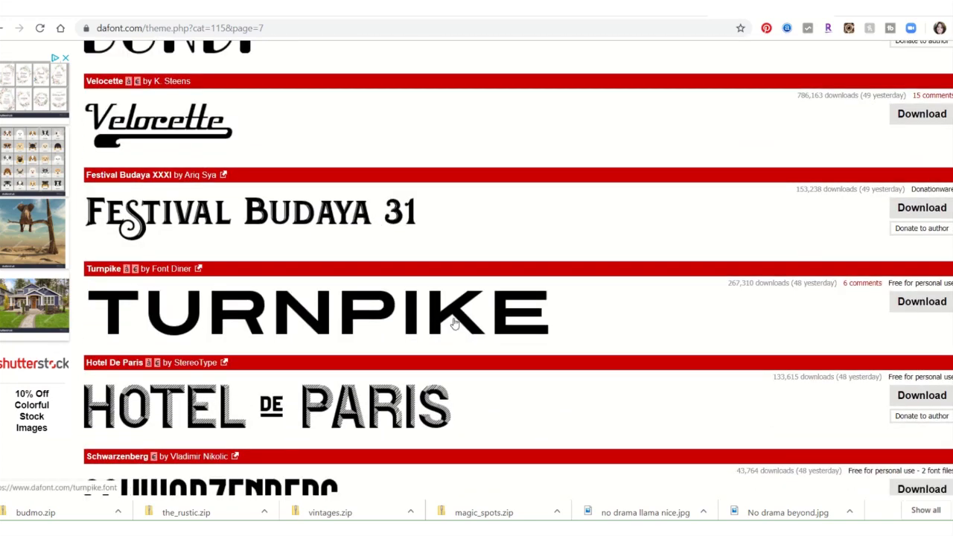
left_click(900, 311)
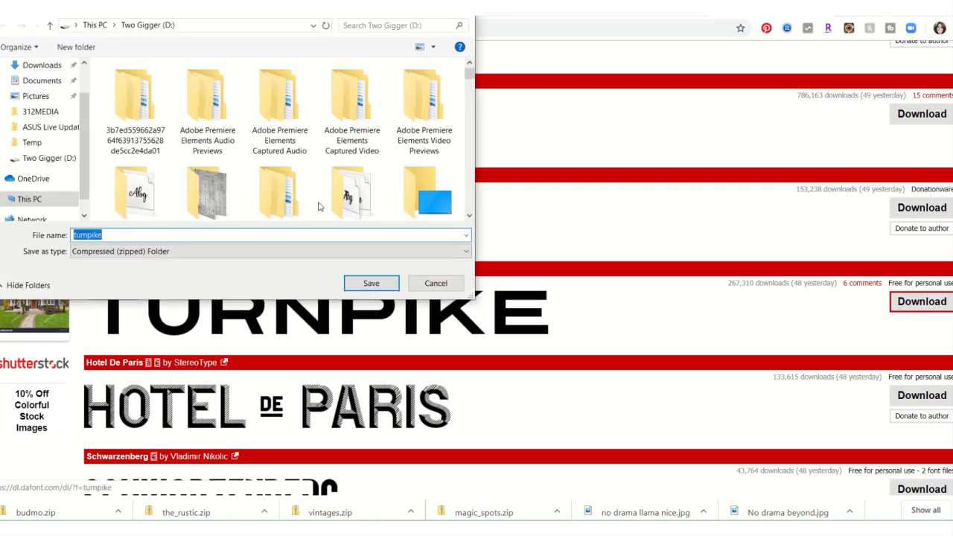
left_click(380, 286)
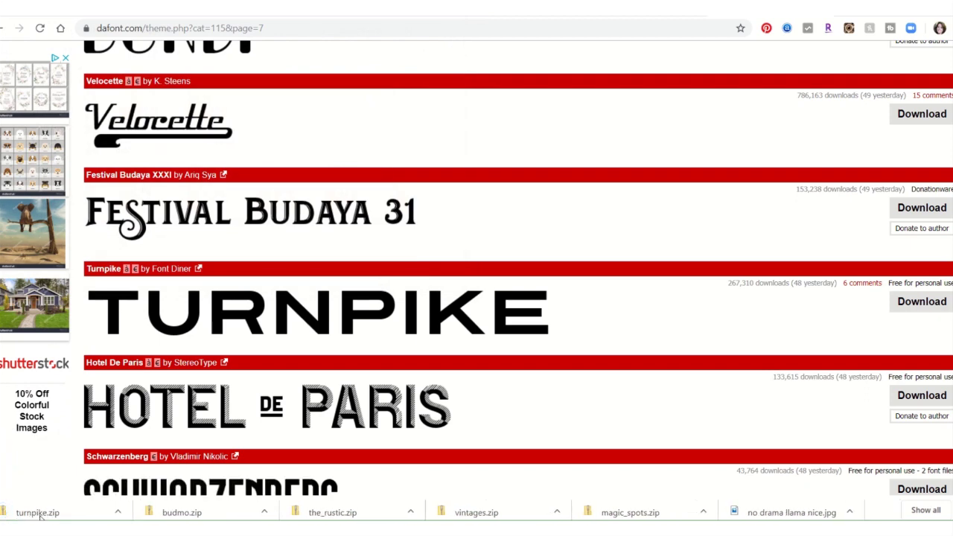
Open the downloaded turnpike archive, install the Turnpike TrueType font, and close its preview and folder windows.
left_click(37, 512)
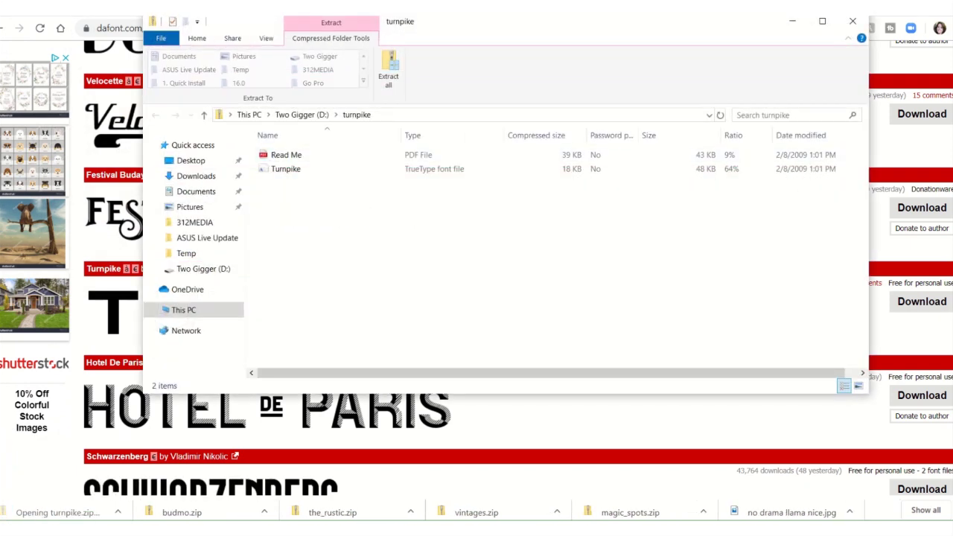
left_click(325, 169)
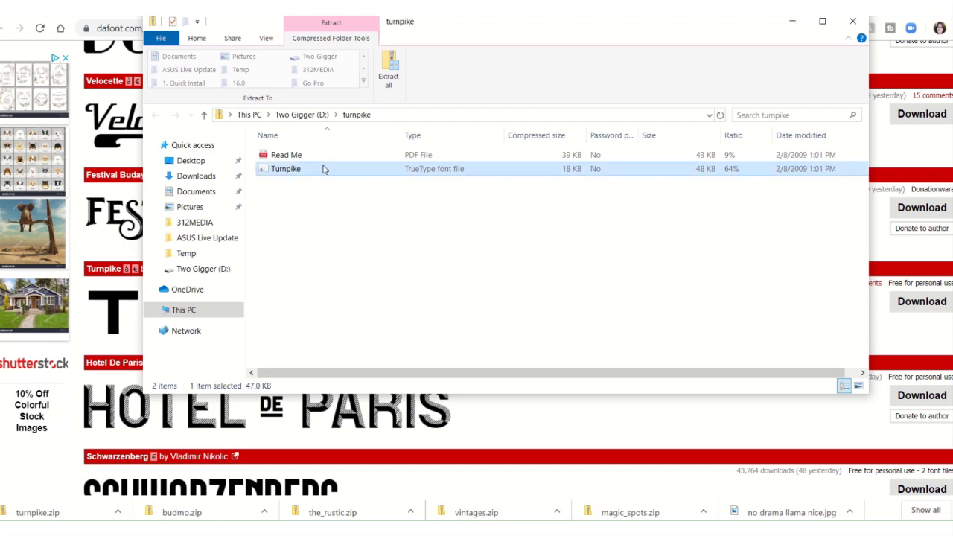
double_click(291, 175)
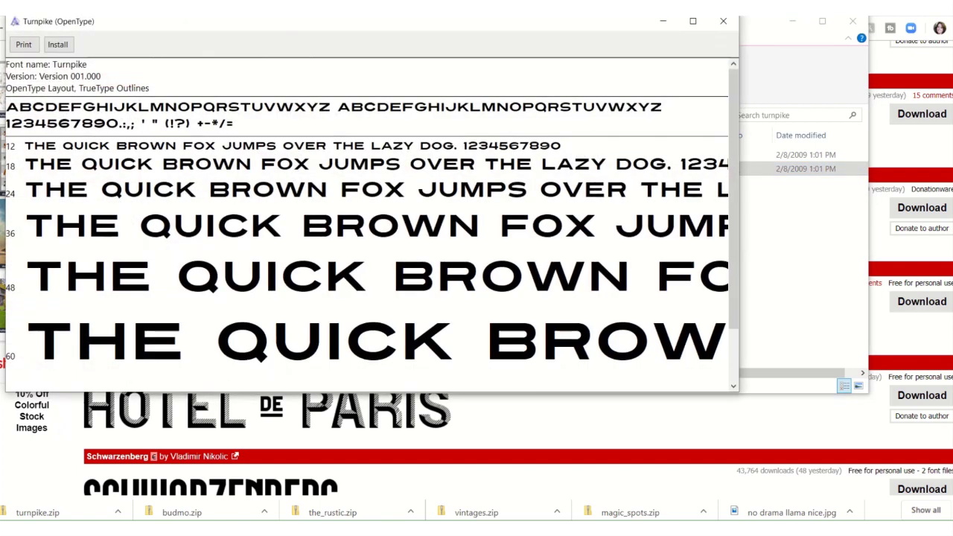
left_click(62, 49)
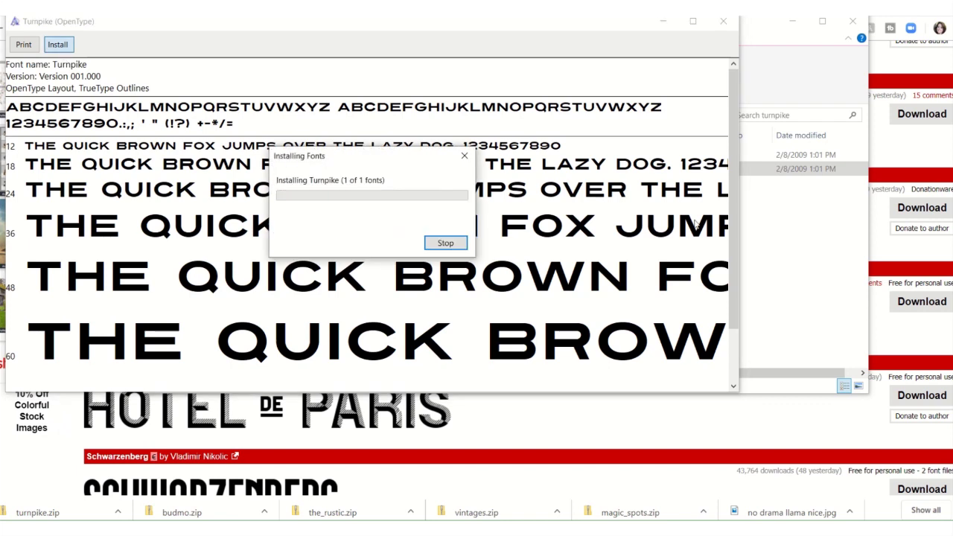
left_click(722, 21)
left_click(853, 22)
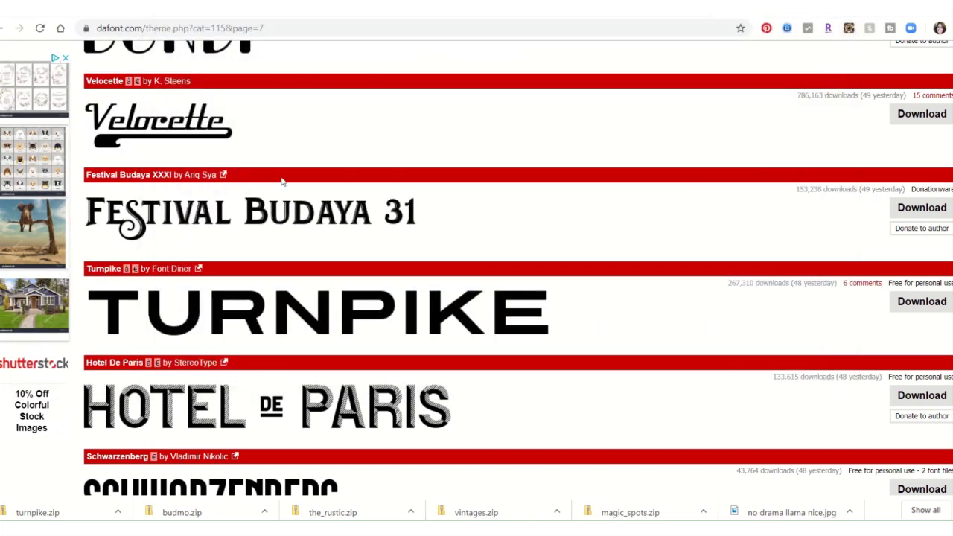
Open the Animals category under Dingbats and download the Can Dog TFB font as can_dog_tfb to the Two Gigger (D:) drive.
scroll(282, 181, "up", 20)
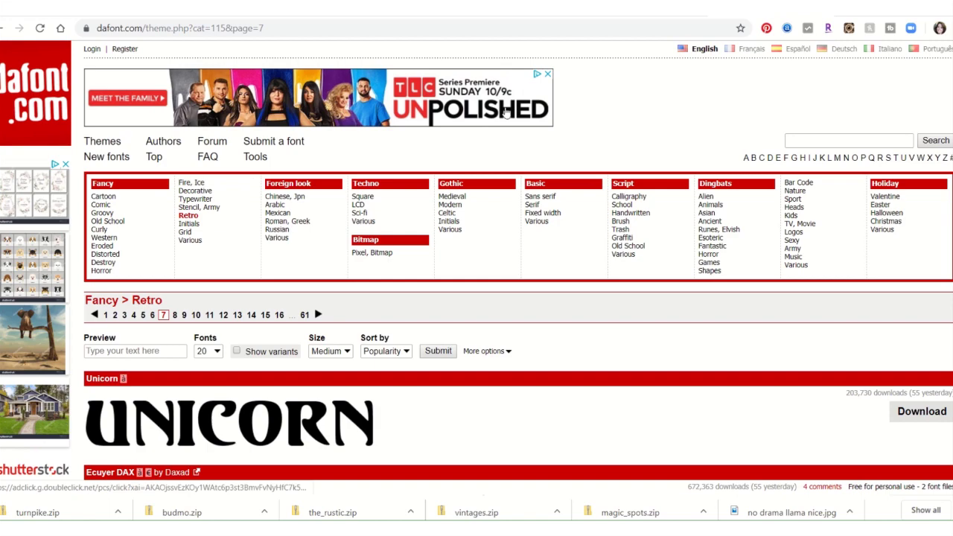
left_click(710, 205)
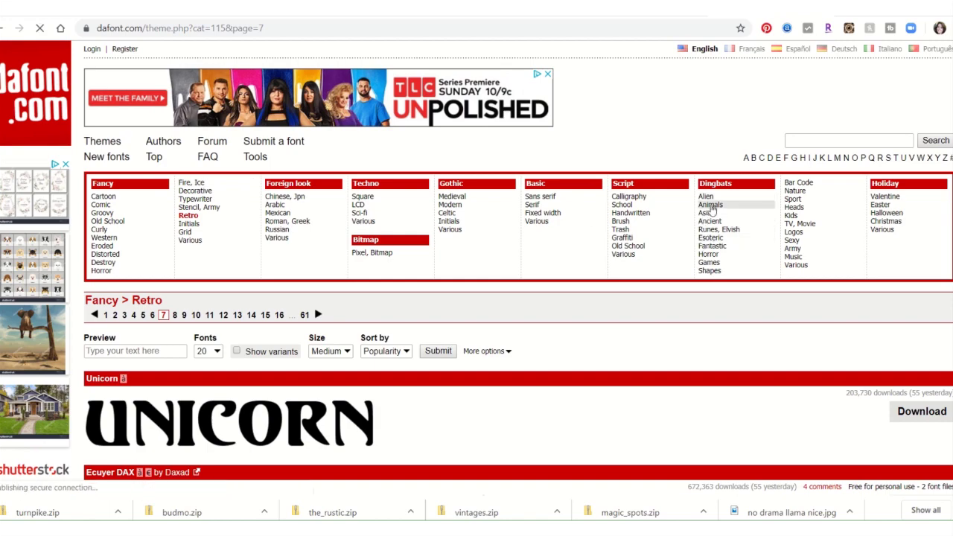
scroll(518, 262, "down", 6)
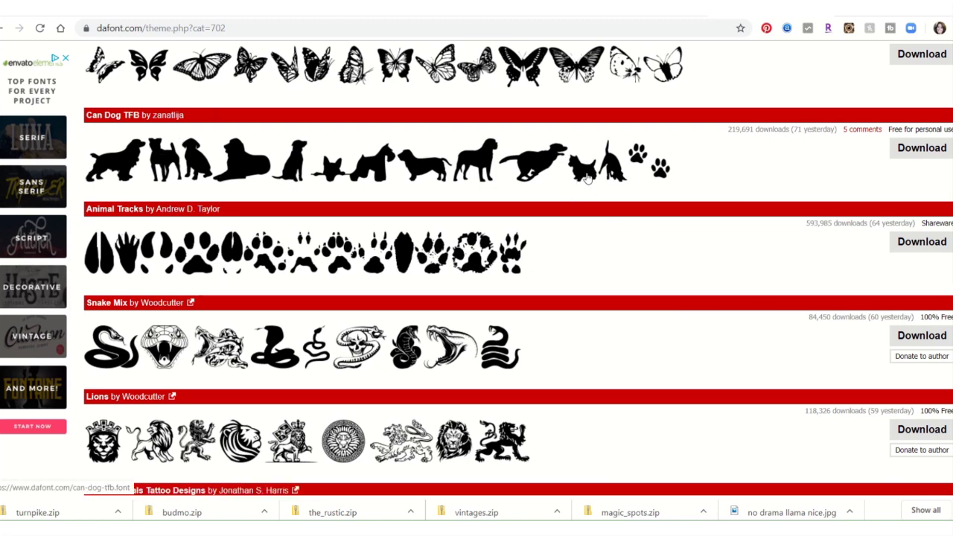
left_click(910, 155)
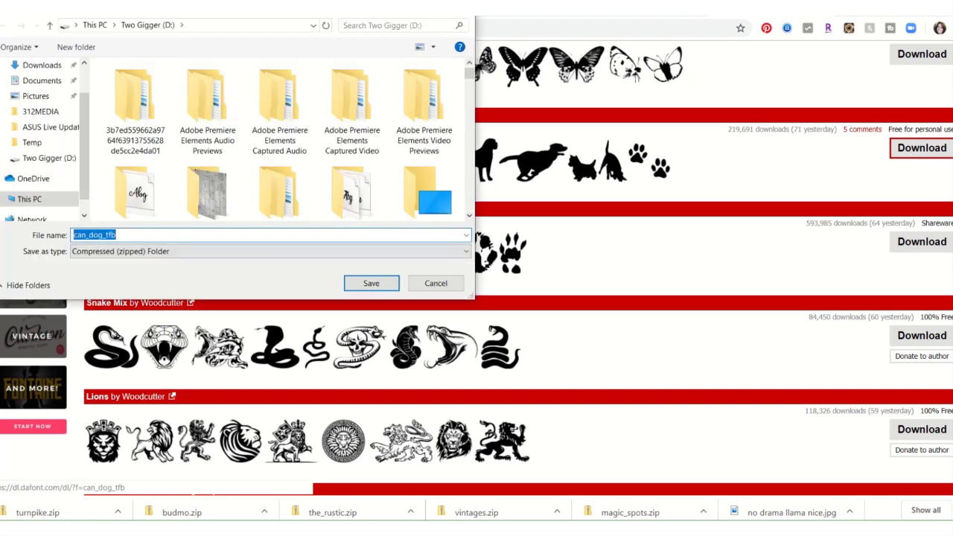
left_click(370, 283)
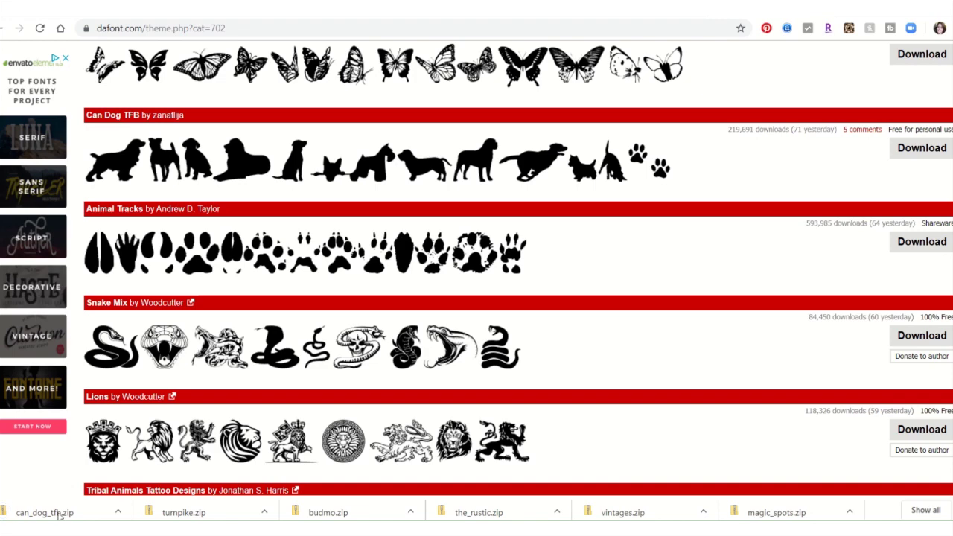
Open the downloaded can_dog_tfb archive, install the can dog tfb font, and close its preview and folder windows.
left_click(60, 515)
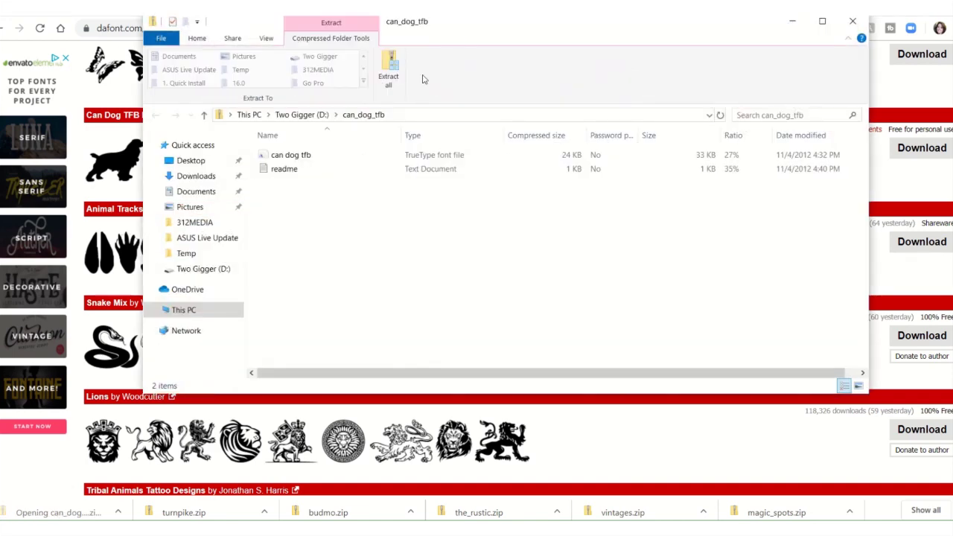
double_click(315, 158)
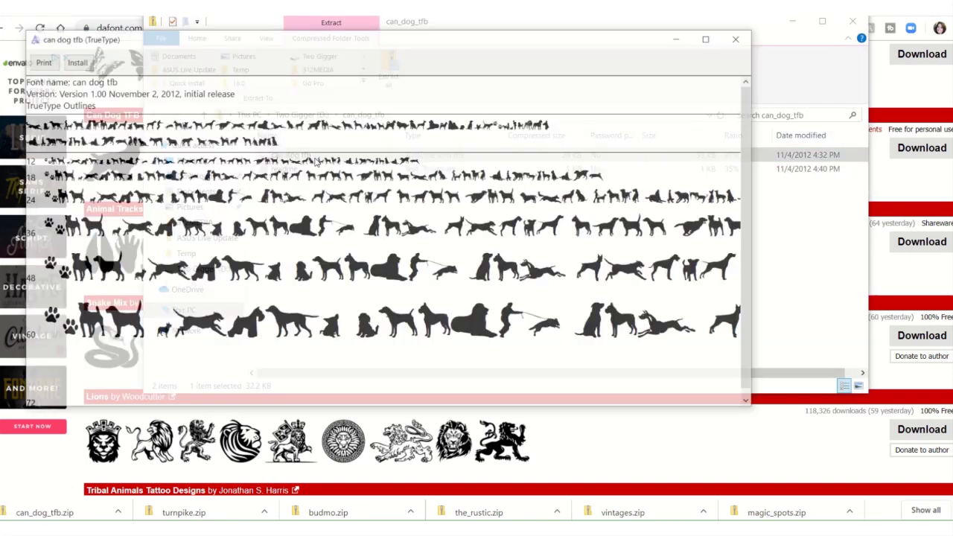
left_click(74, 65)
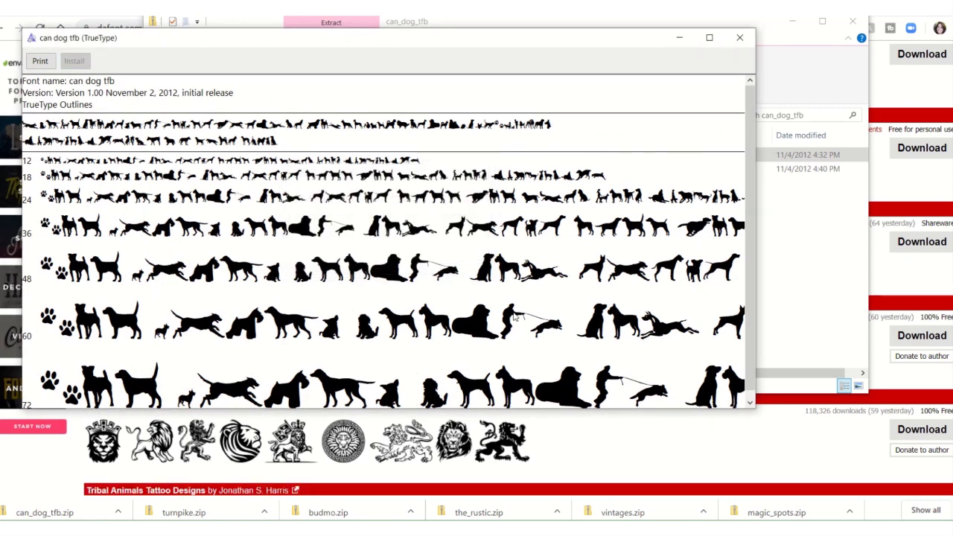
left_click(739, 37)
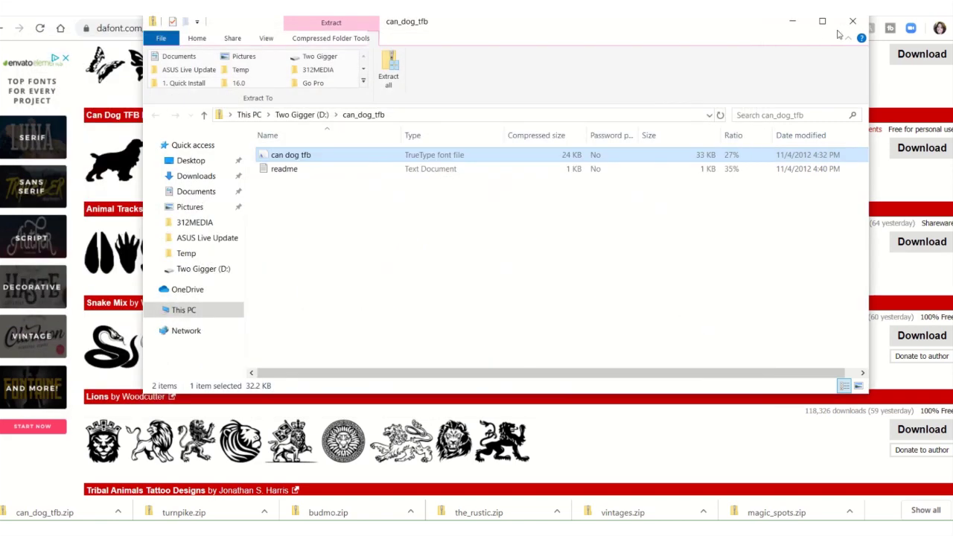
left_click(853, 23)
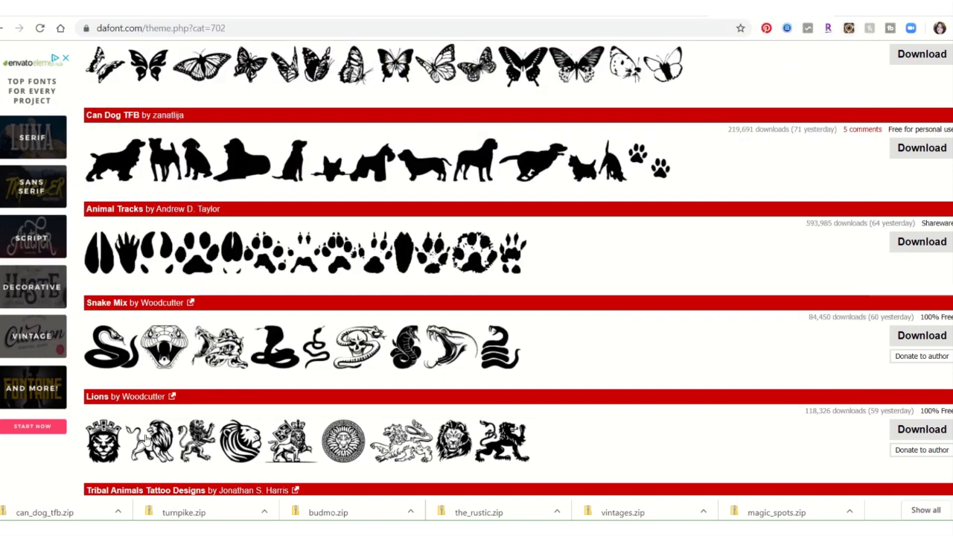
Find the Kitty Cats TFB font in the Animals listing and download it as kitty_cats_tfb to the Two Gigger (D:) drive.
scroll(281, 232, "down", 4)
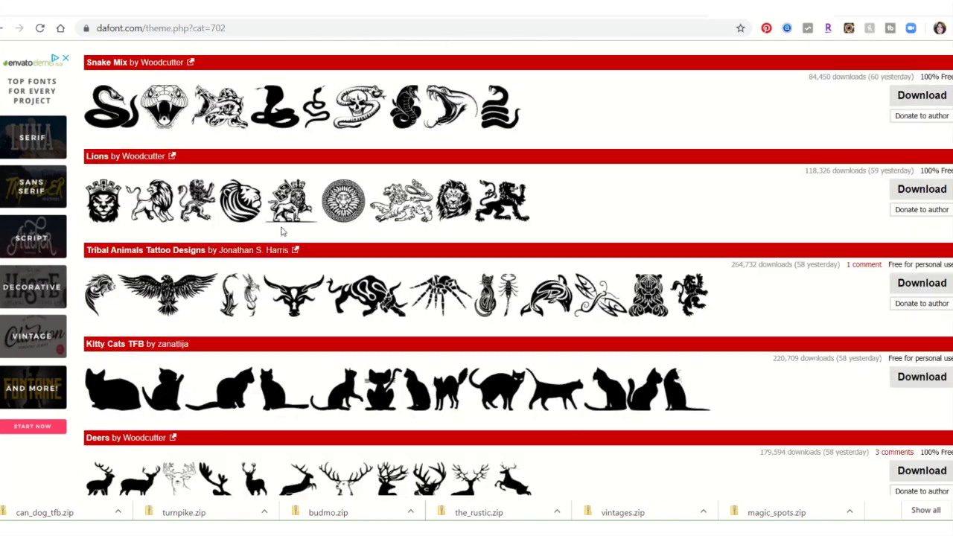
scroll(262, 305, "down", 2)
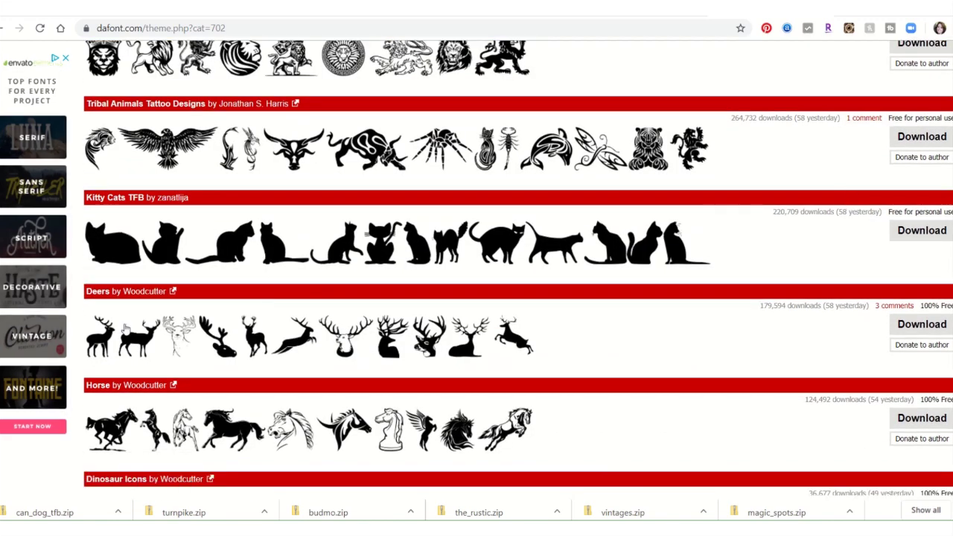
left_click(908, 235)
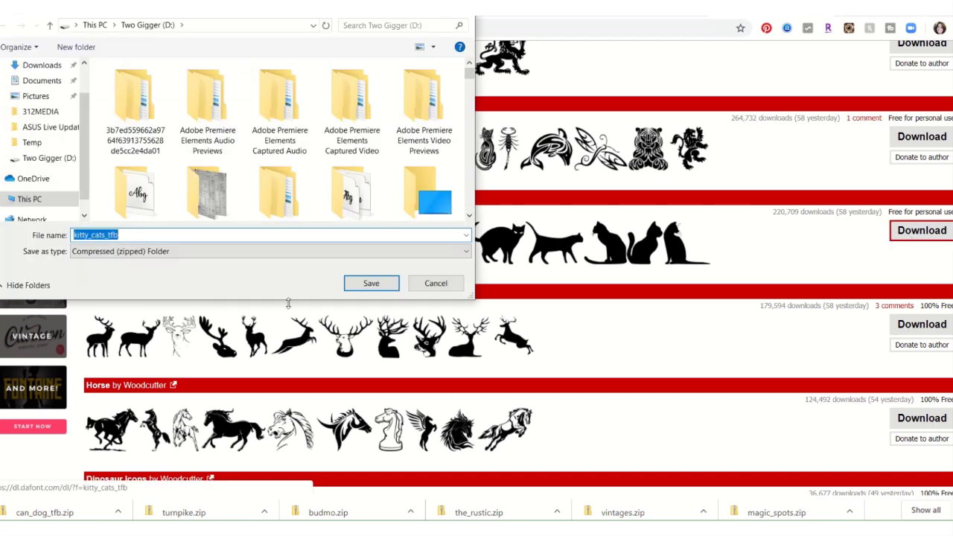
left_click(371, 282)
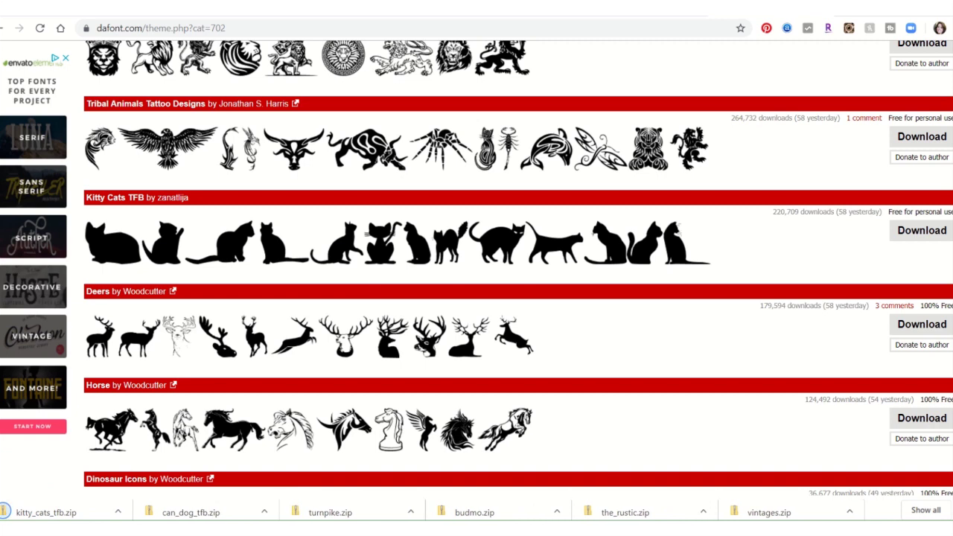
Open the downloaded kitty_cats_tfb archive, install the kitty cats tfb TrueType font, and close its preview and folder windows.
left_click(29, 512)
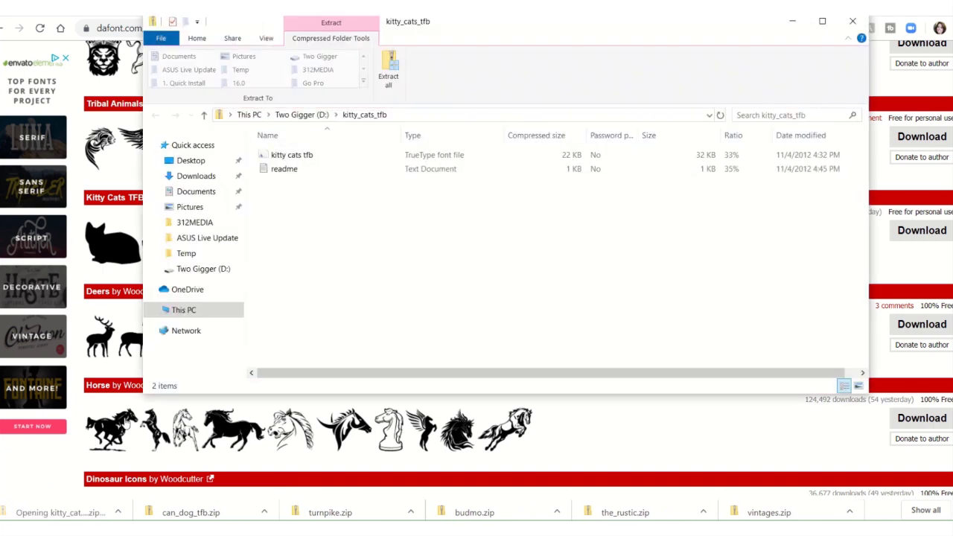
double_click(318, 159)
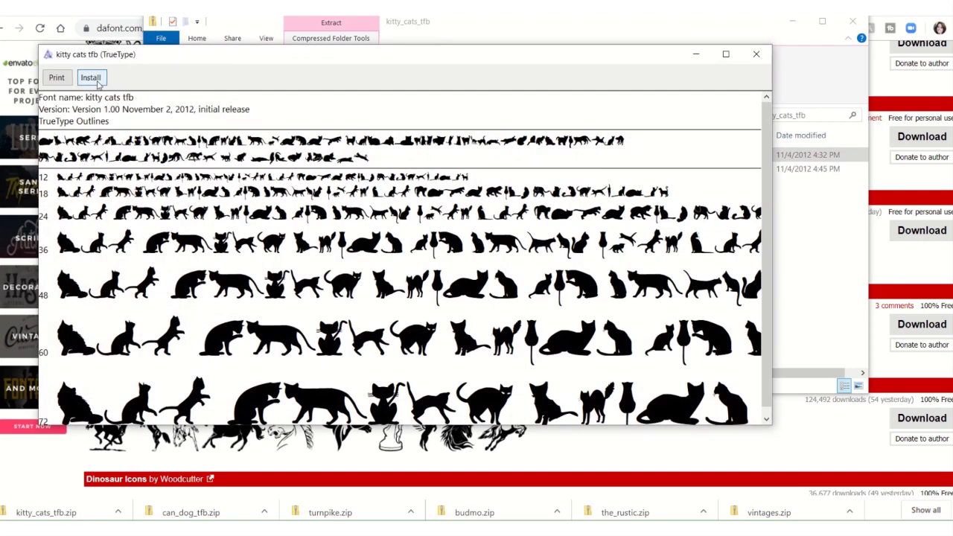
left_click(93, 80)
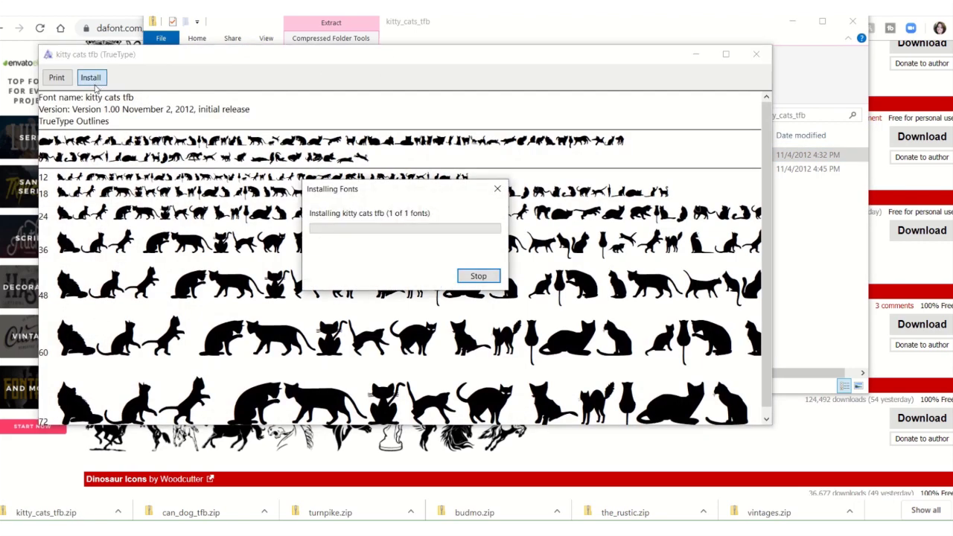
left_click(755, 63)
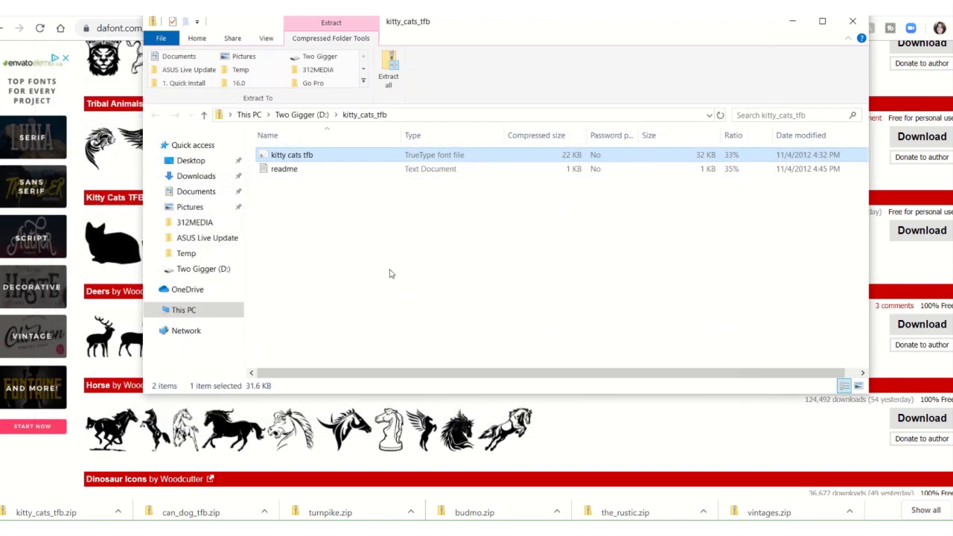
left_click(849, 29)
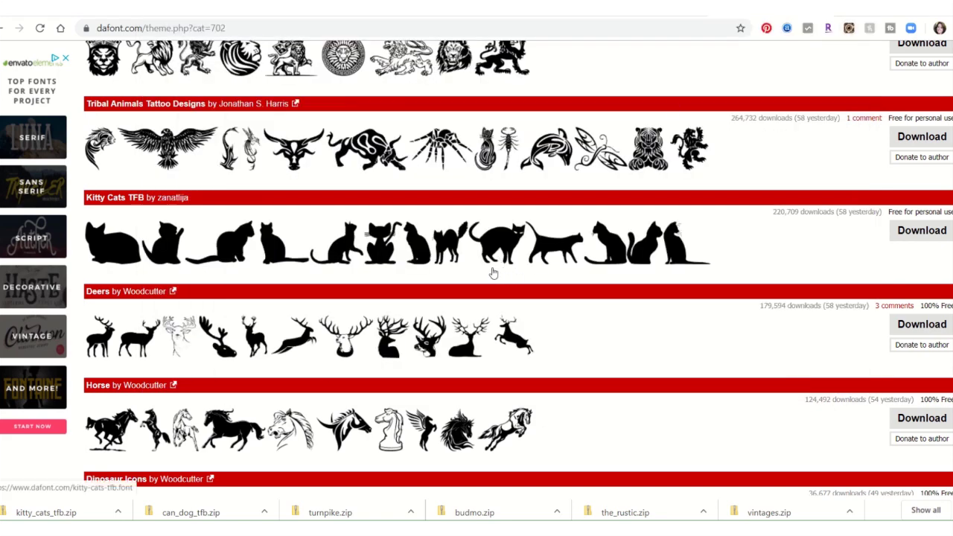
Look through the remaining fonts on the first Animals page and the fonts listed on page 2.
scroll(493, 272, "down", 3)
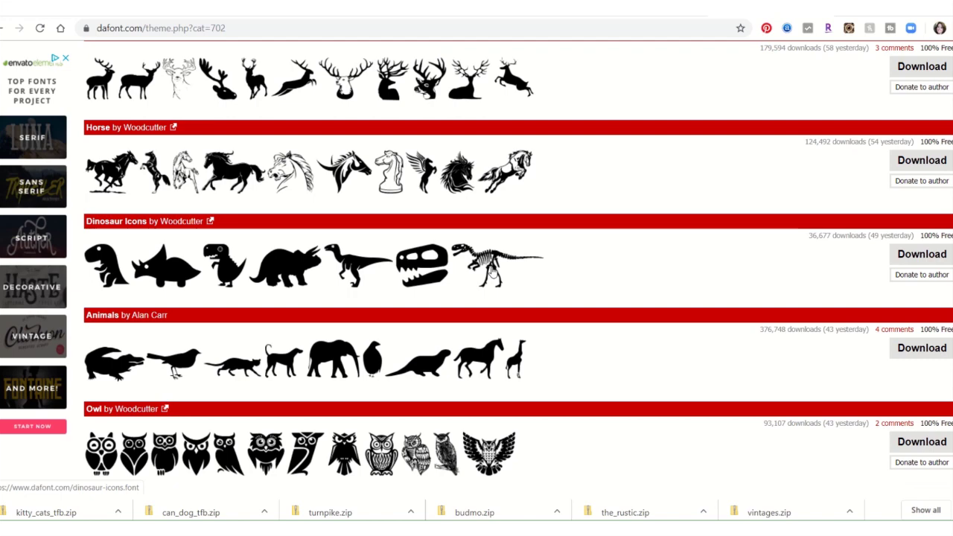
scroll(356, 390, "down", 4)
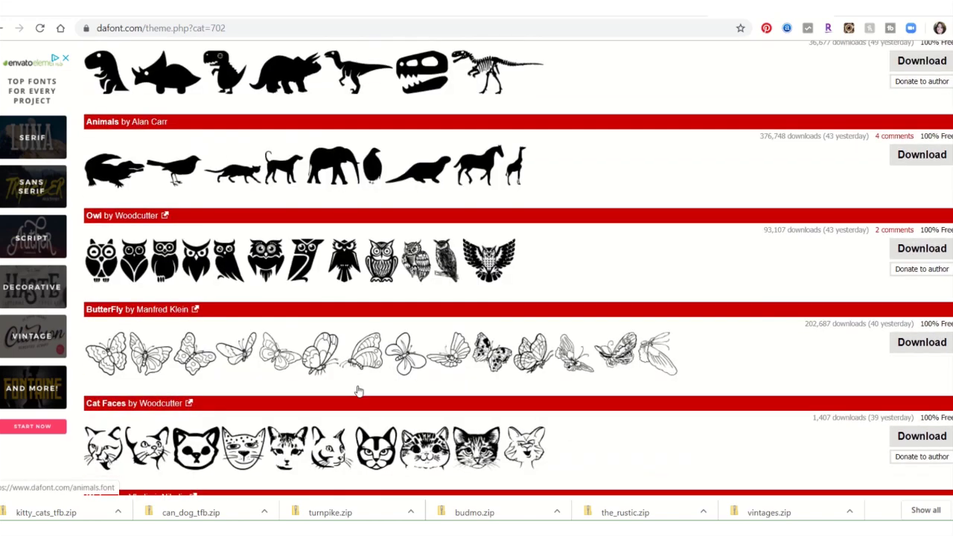
scroll(357, 389, "down", 3)
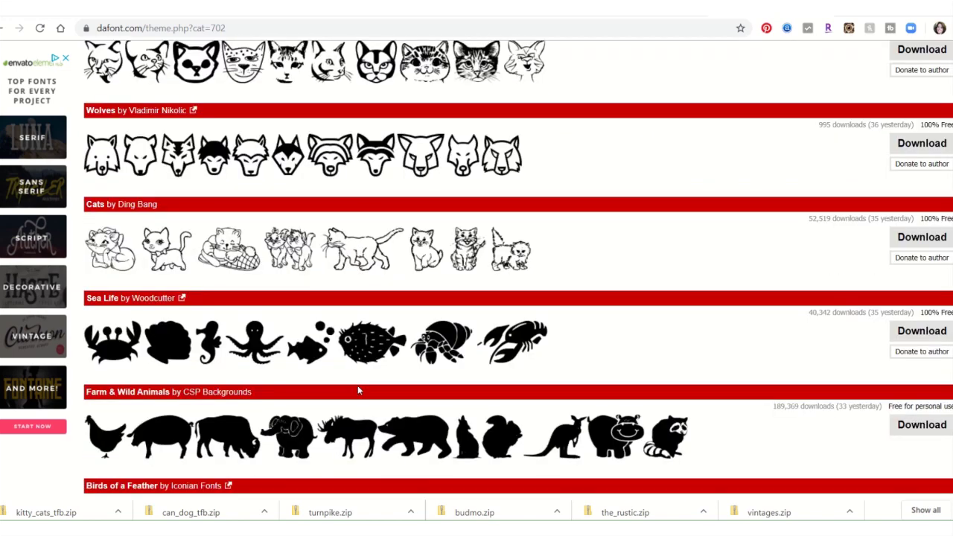
scroll(357, 389, "down", 2)
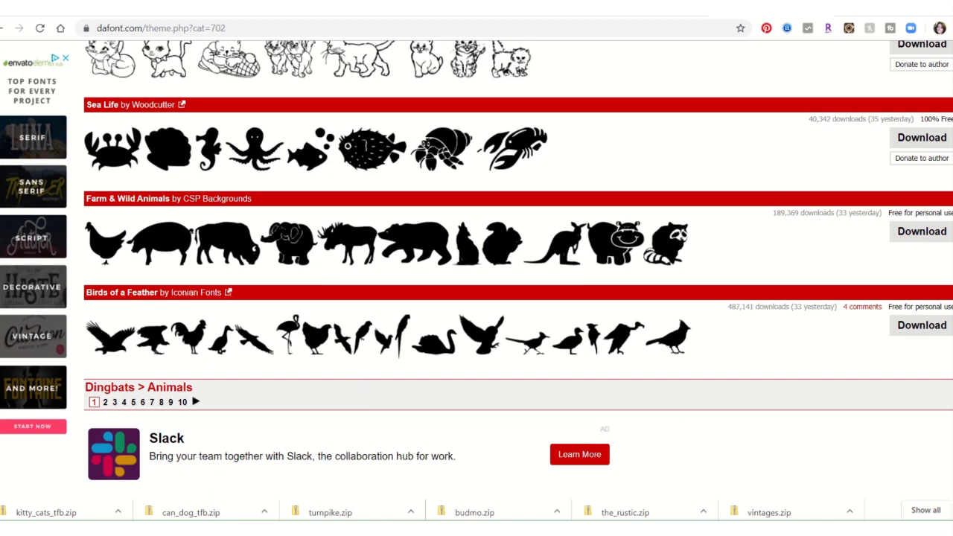
left_click(105, 402)
scroll(274, 305, "down", 5)
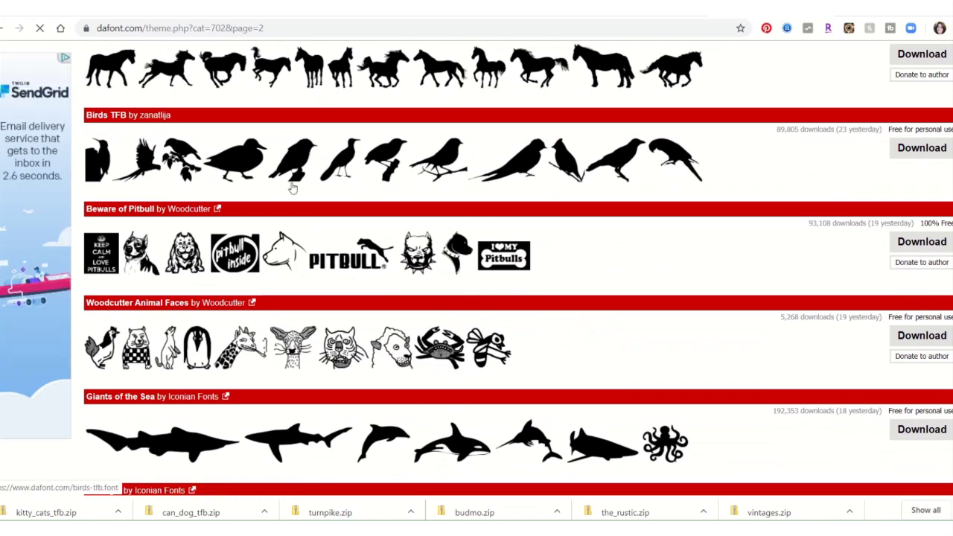
scroll(428, 240, "down", 3)
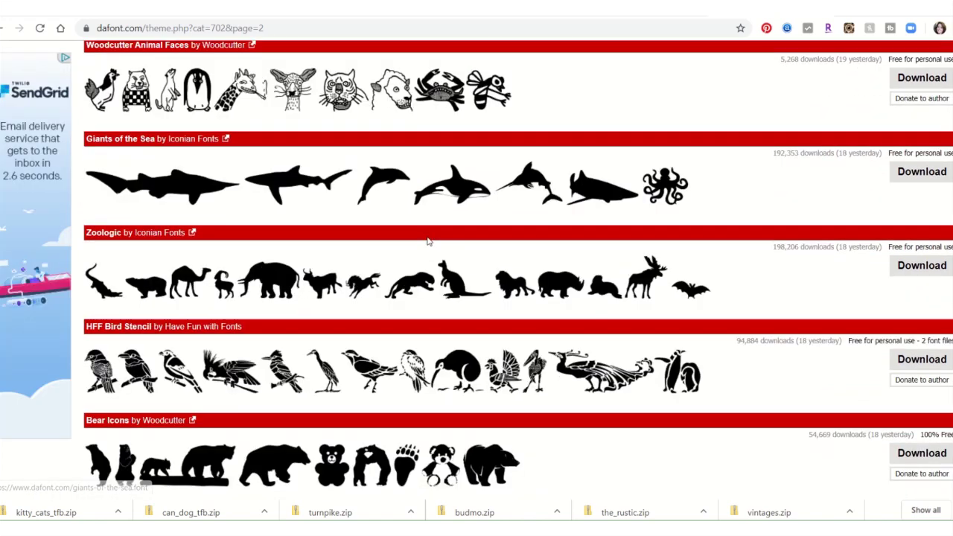
scroll(428, 240, "down", 4)
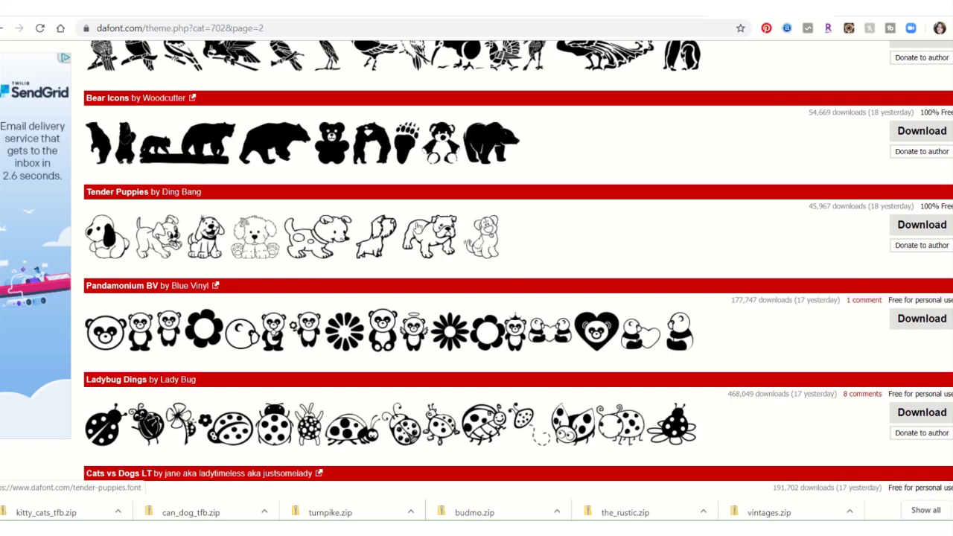
scroll(379, 237, "down", 4)
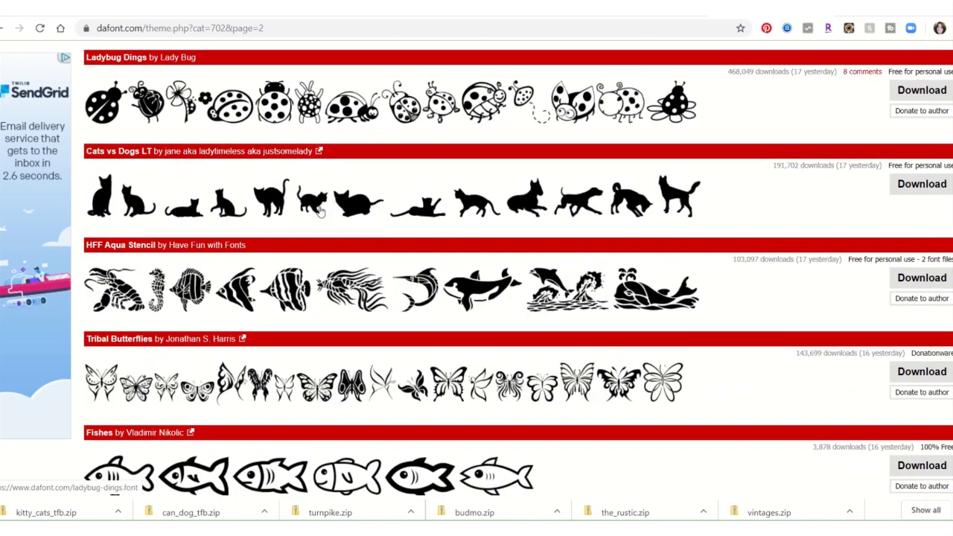
scroll(277, 222, "down", 9)
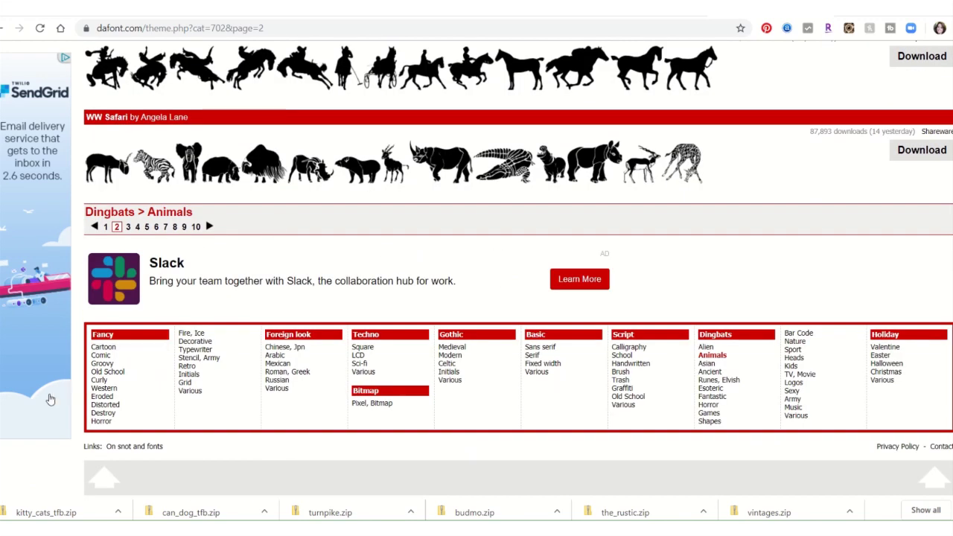
Look through the animal dingbat fonts on pages 6 and 9 of the Animals category.
left_click(156, 227)
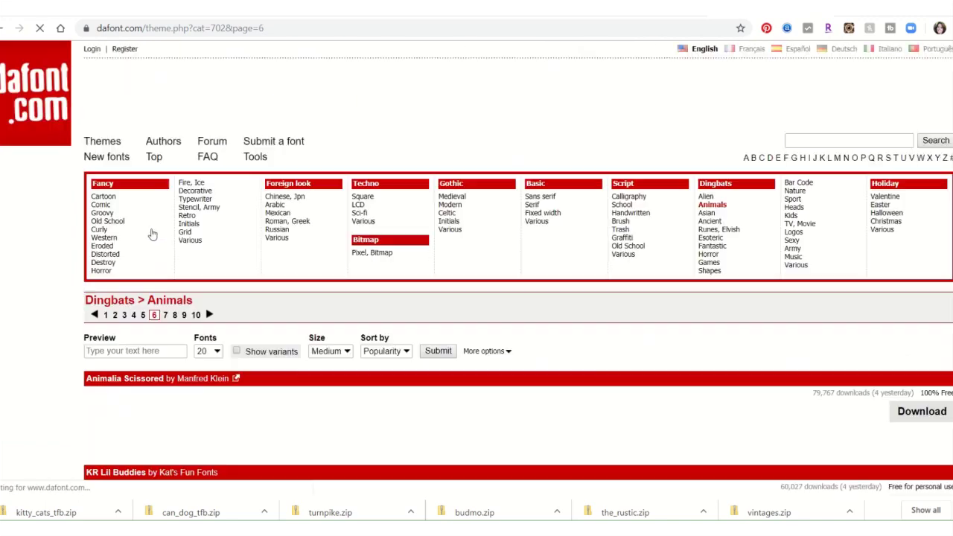
scroll(313, 276, "down", 8)
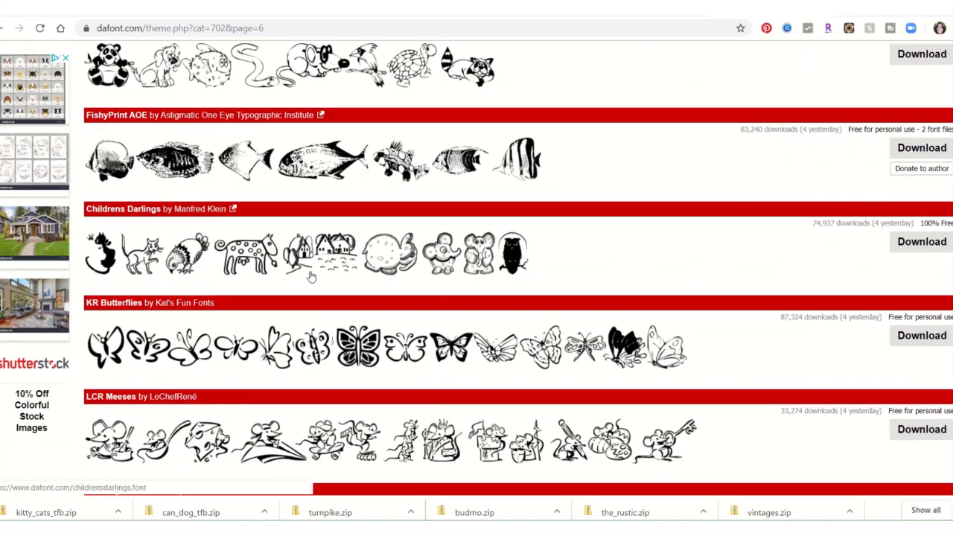
scroll(309, 273, "down", 3)
scroll(310, 274, "down", 4)
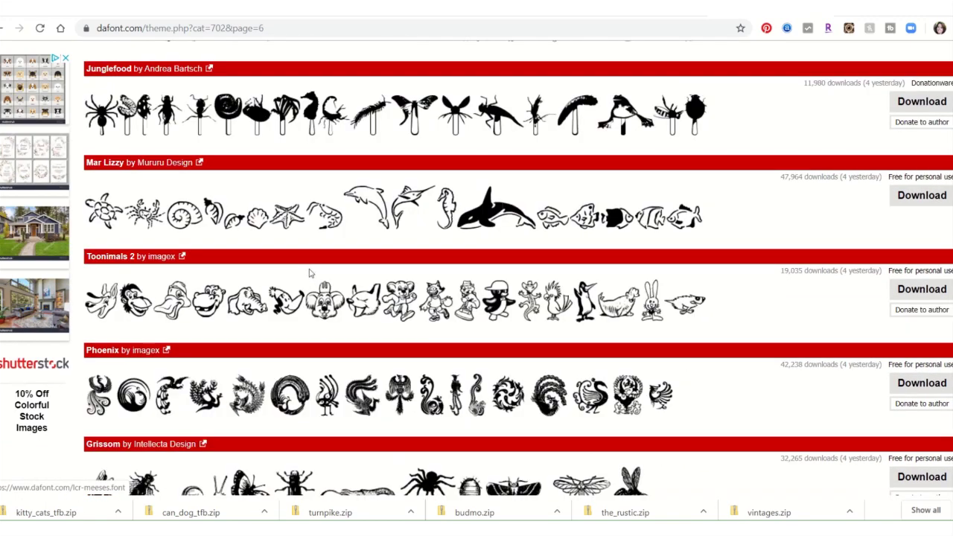
scroll(312, 274, "down", 4)
scroll(310, 273, "down", 4)
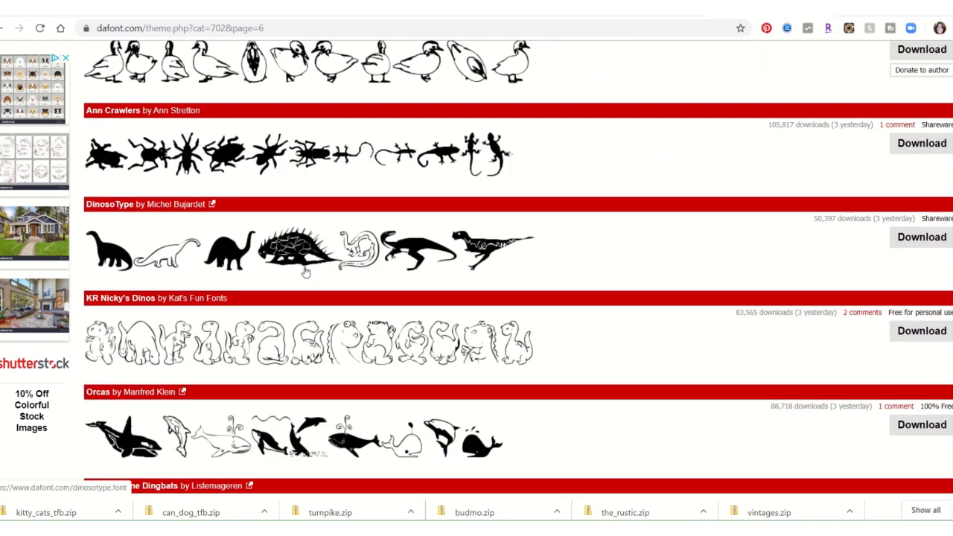
scroll(305, 273, "down", 3)
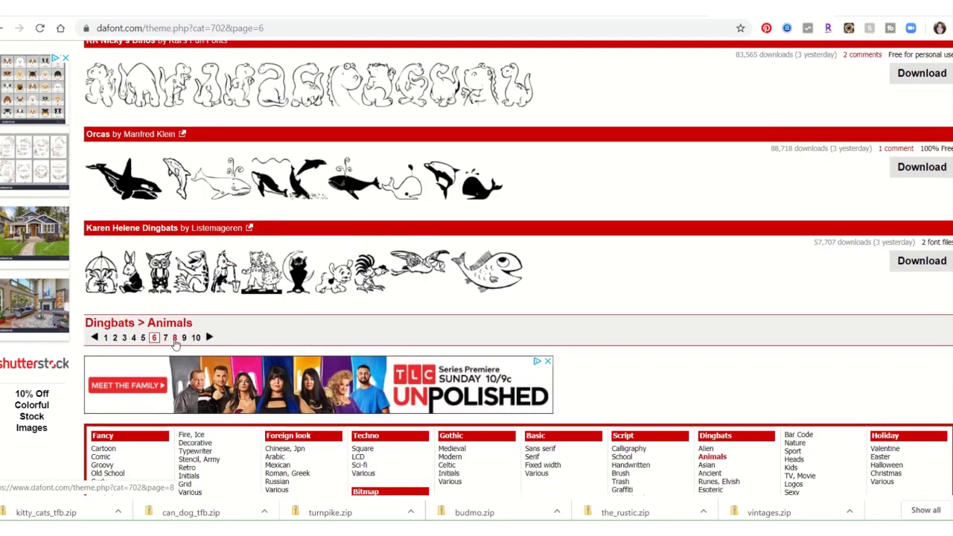
left_click(184, 339)
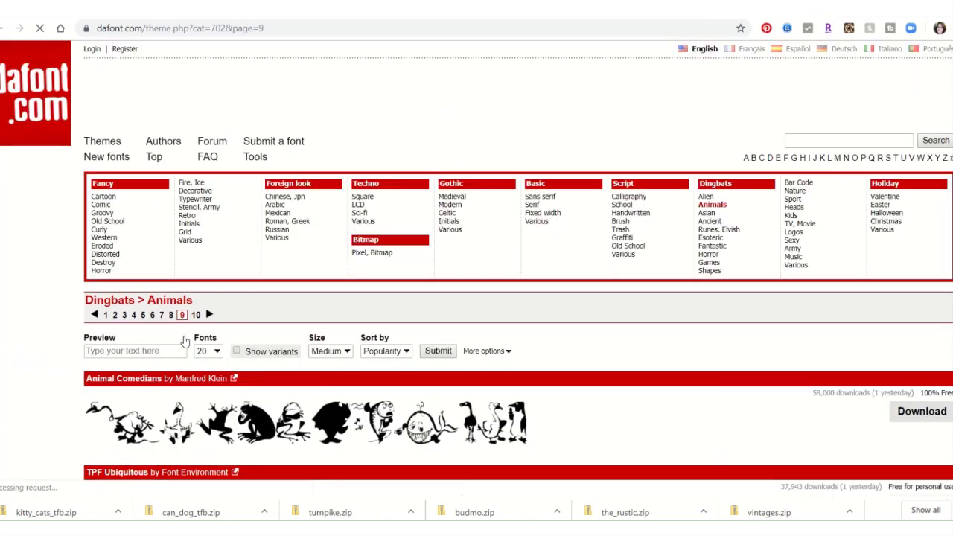
scroll(239, 306, "down", 6)
scroll(239, 307, "down", 8)
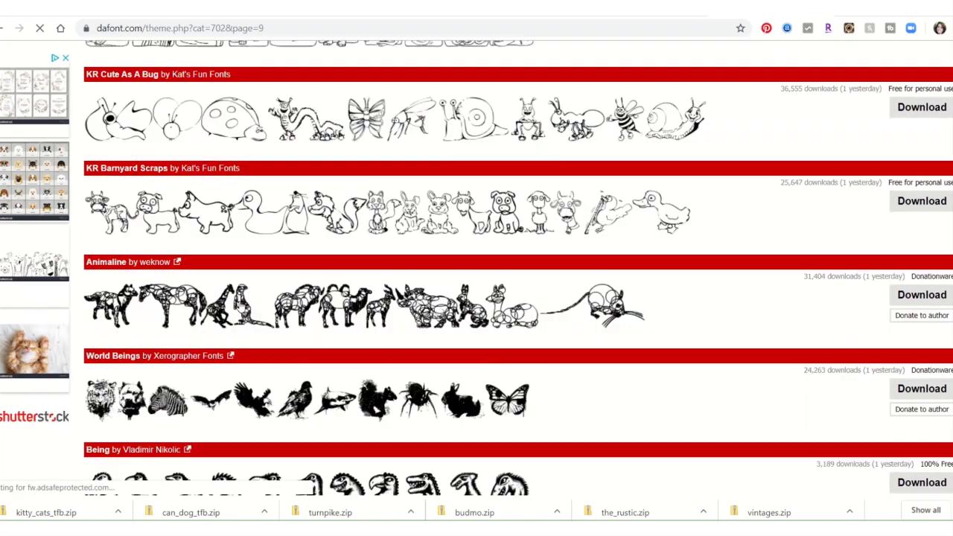
scroll(240, 307, "down", 9)
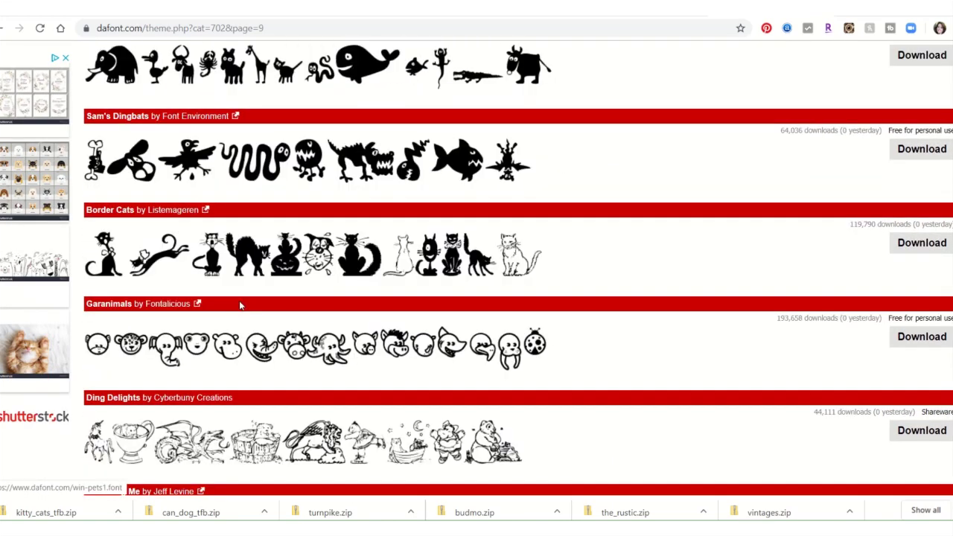
Open the Nature category under Dingbats and look through the tree, leaf and flower fonts on its first page.
scroll(837, 193, "up", 20)
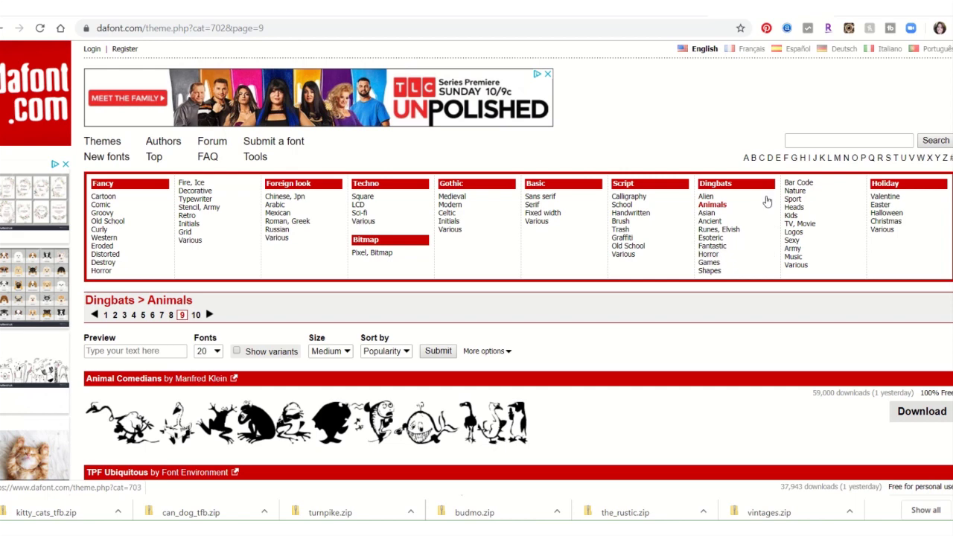
left_click(796, 192)
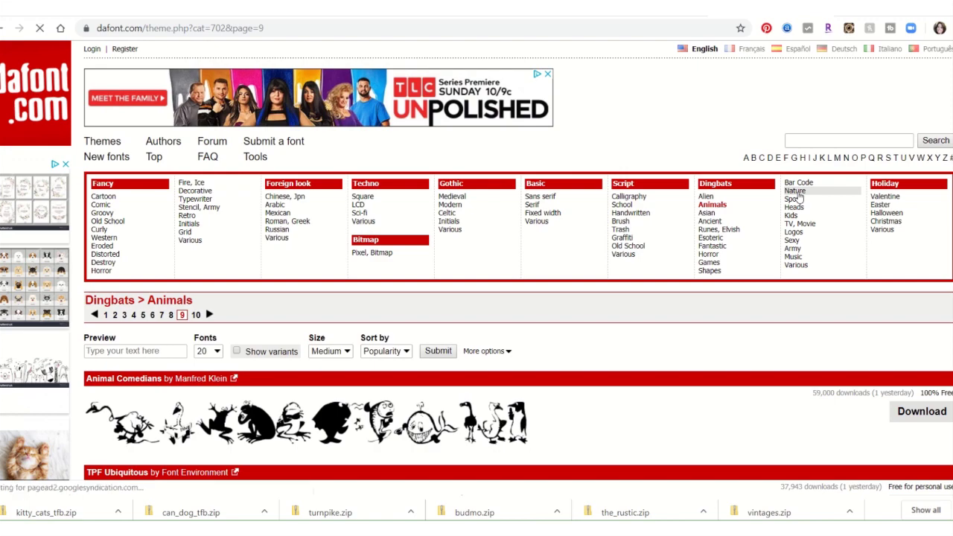
scroll(199, 467, "down", 5)
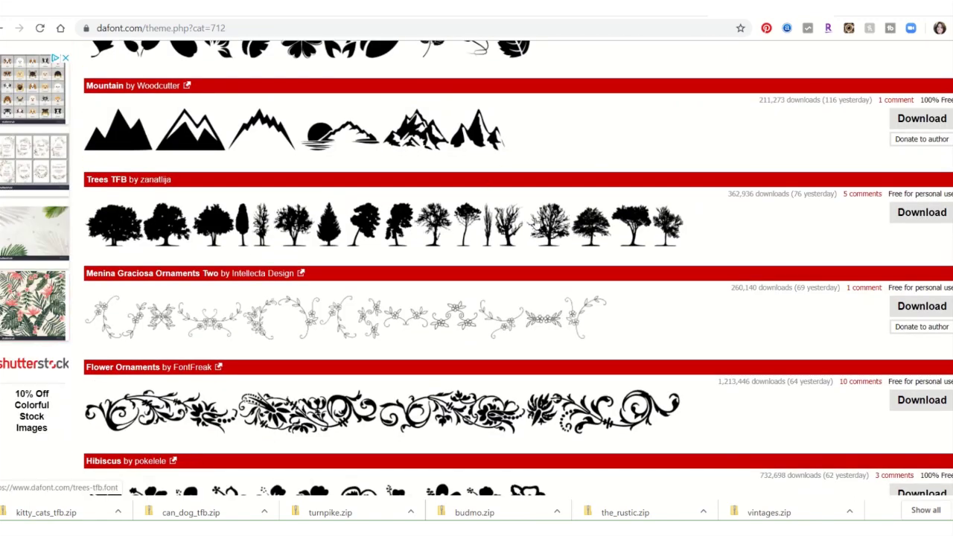
scroll(466, 270, "down", 3)
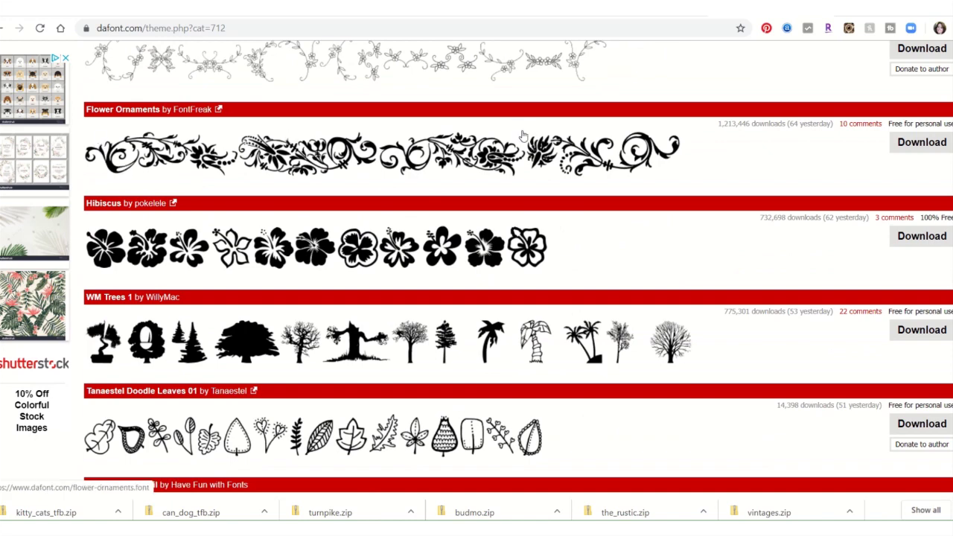
scroll(215, 135, "down", 3)
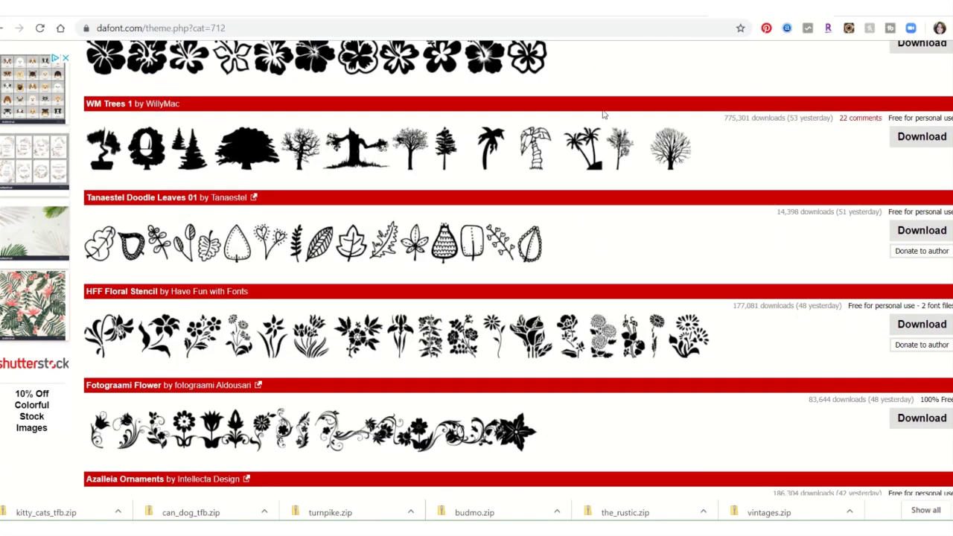
scroll(464, 215, "down", 2)
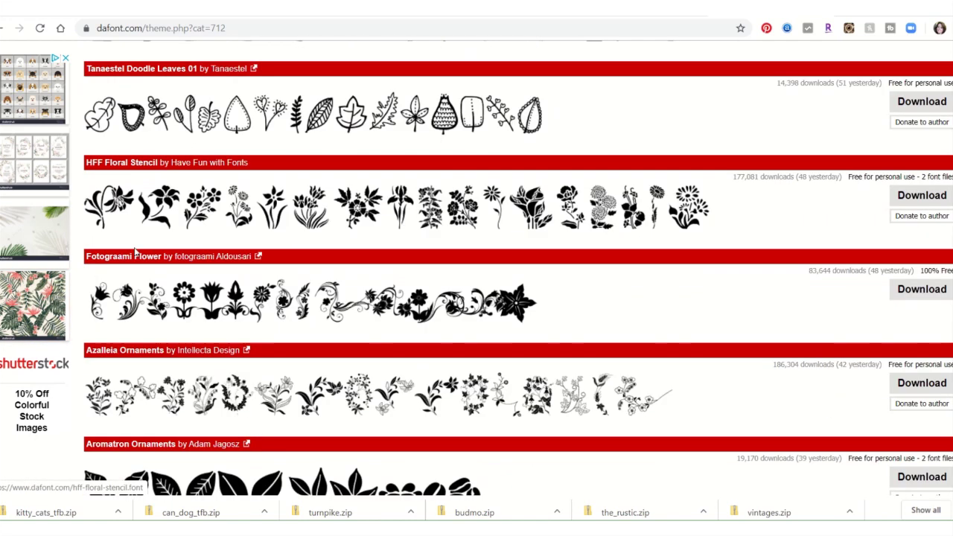
scroll(149, 253, "down", 3)
scroll(413, 278, "down", 3)
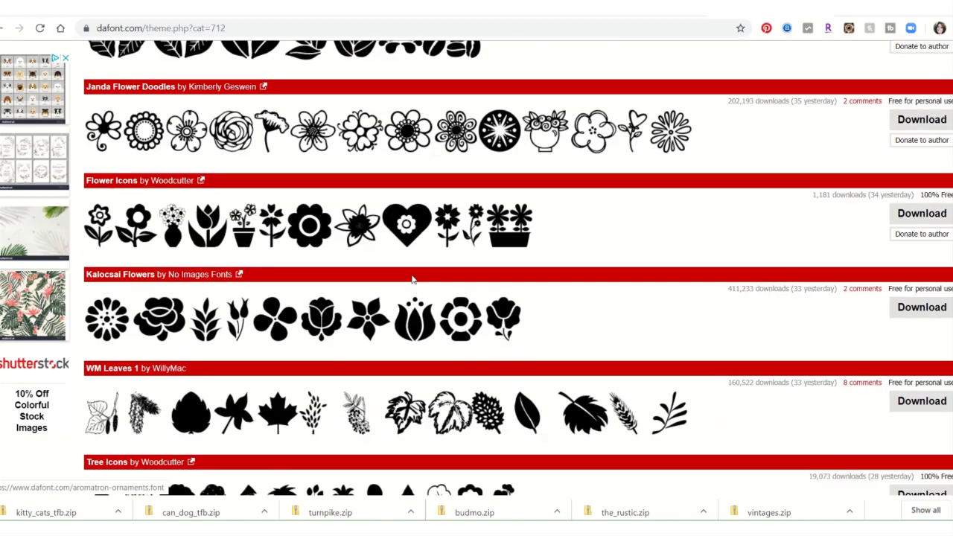
scroll(558, 268, "down", 5)
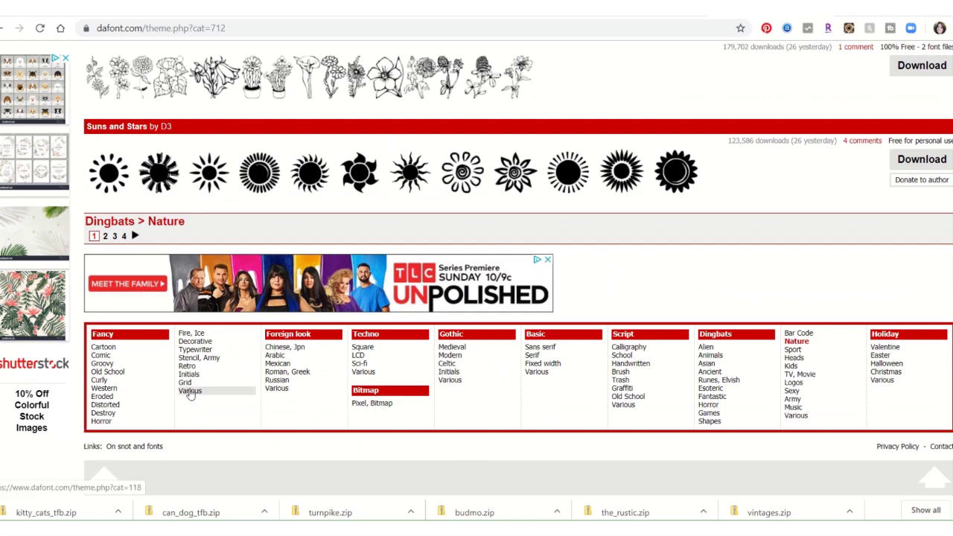
scroll(190, 394, "up", 6)
scroll(188, 394, "up", 4)
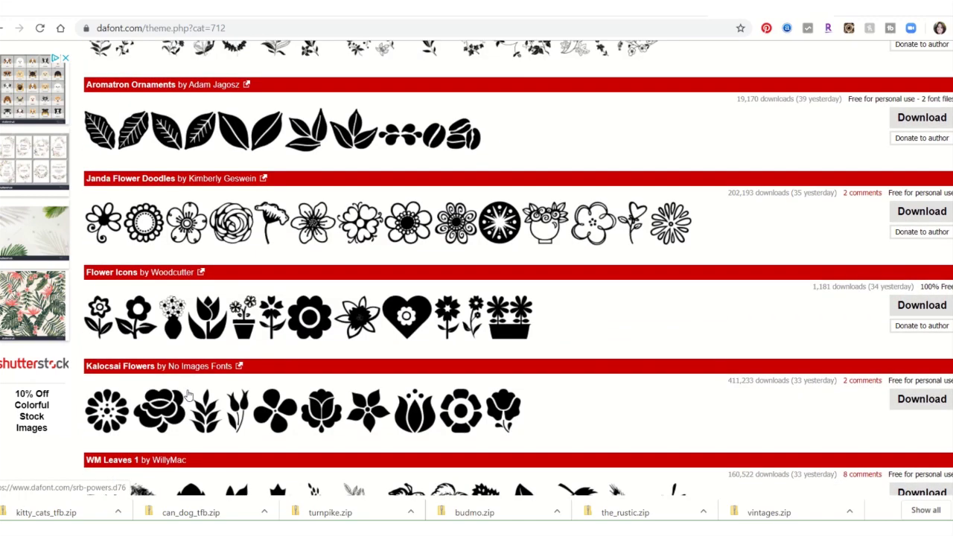
Download the WM Leaves 1 font from the Nature dingbats and save it as the zip wmleaves1.
scroll(187, 393, "down", 3)
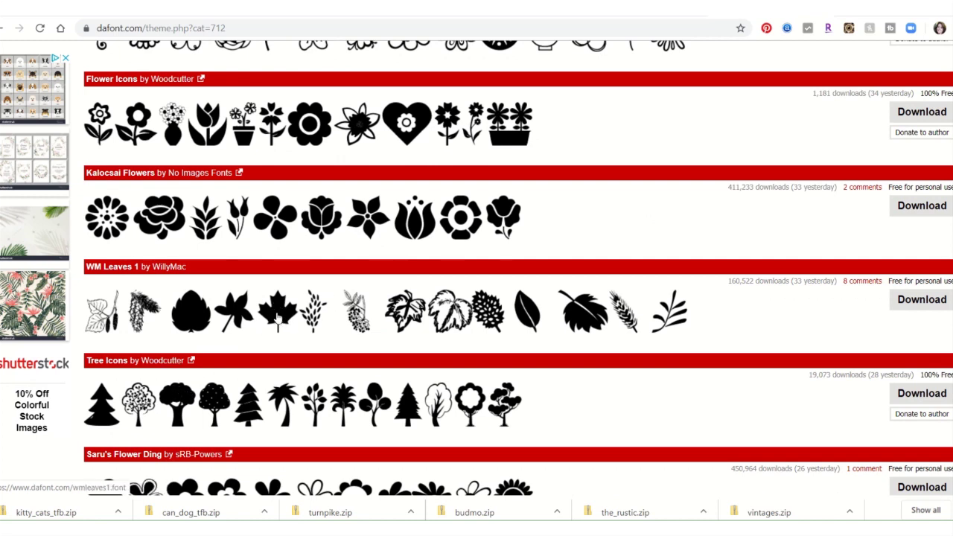
left_click(925, 300)
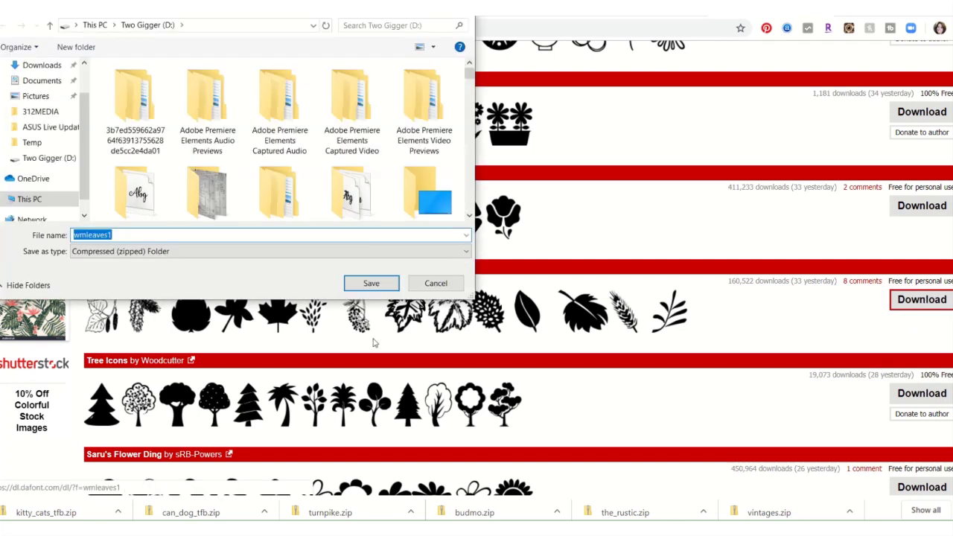
left_click(376, 283)
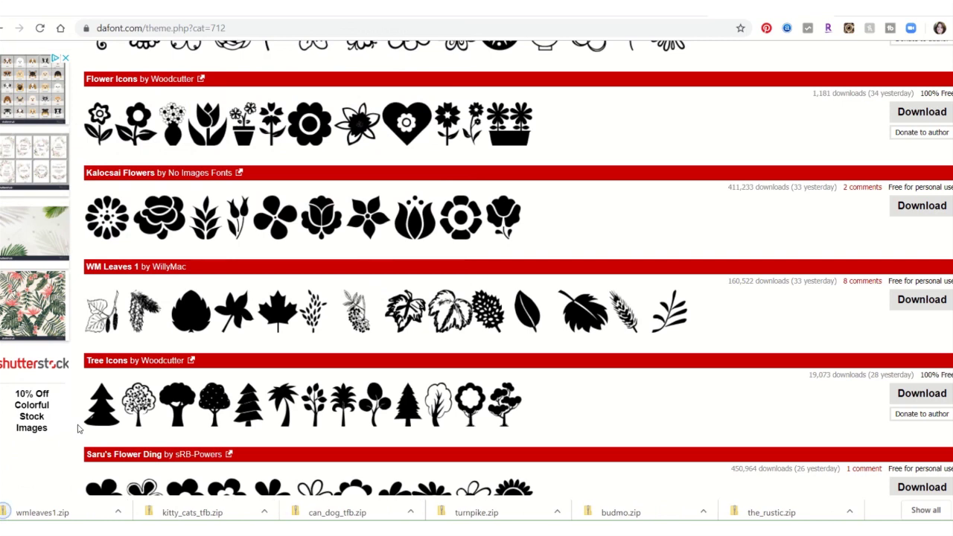
Open the downloaded wmleaves1 archive, install the wmleaves1 TrueType font, and close its preview and folder windows.
left_click(52, 512)
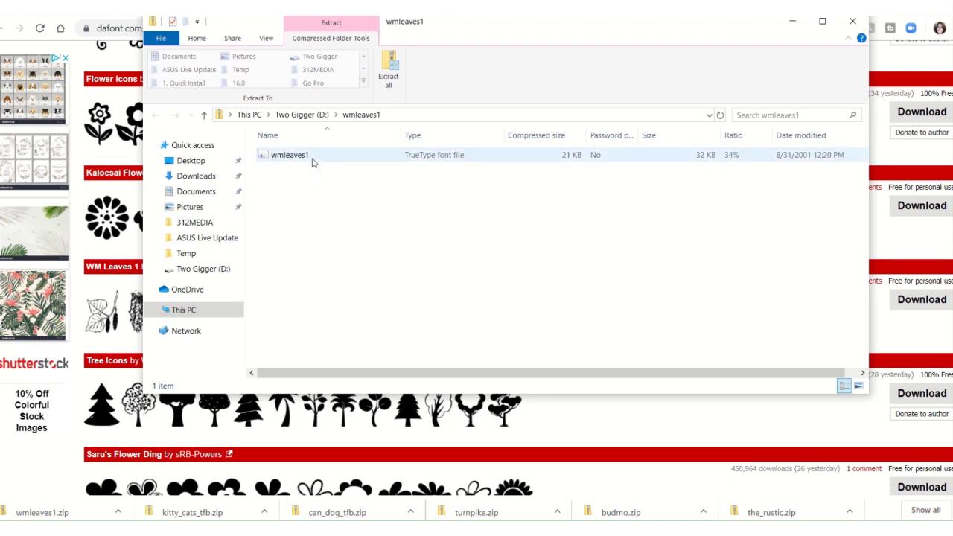
double_click(312, 161)
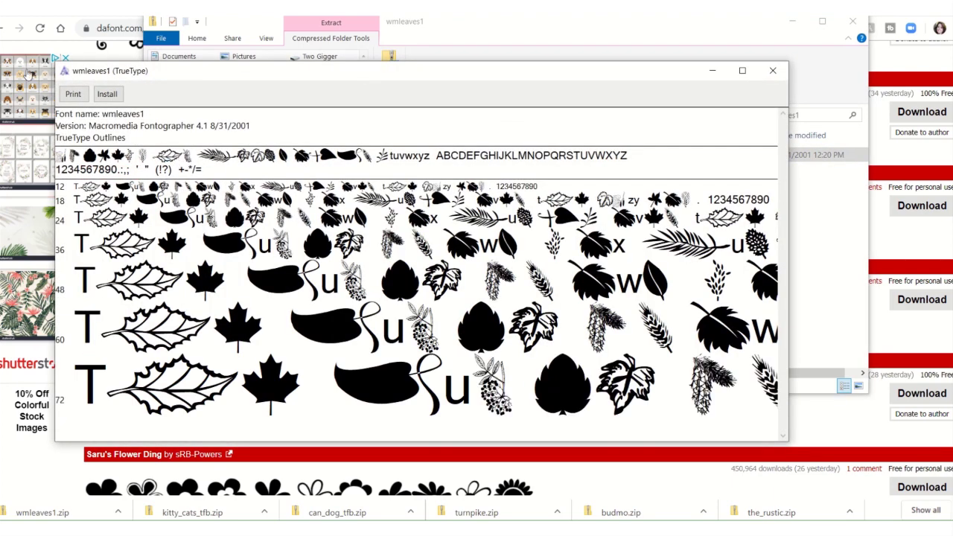
left_click(109, 94)
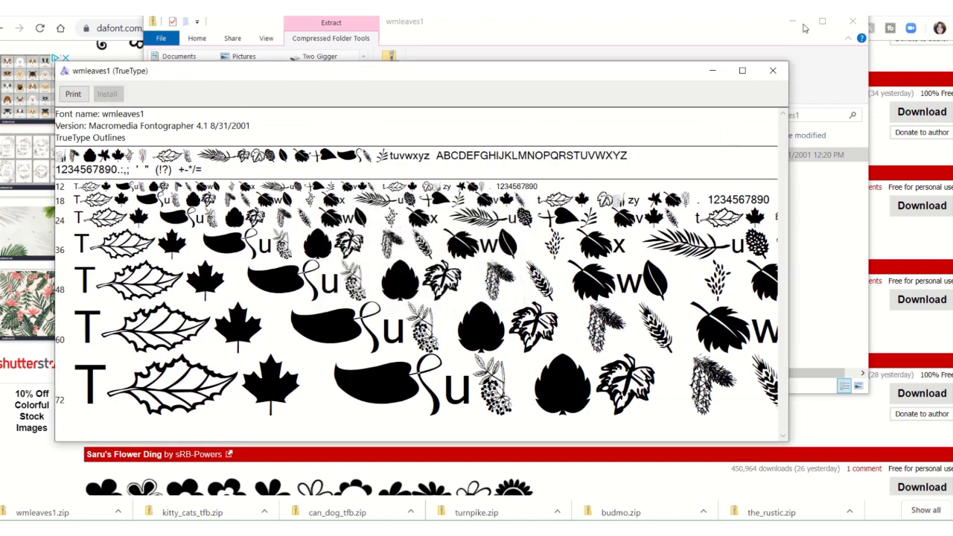
left_click(773, 70)
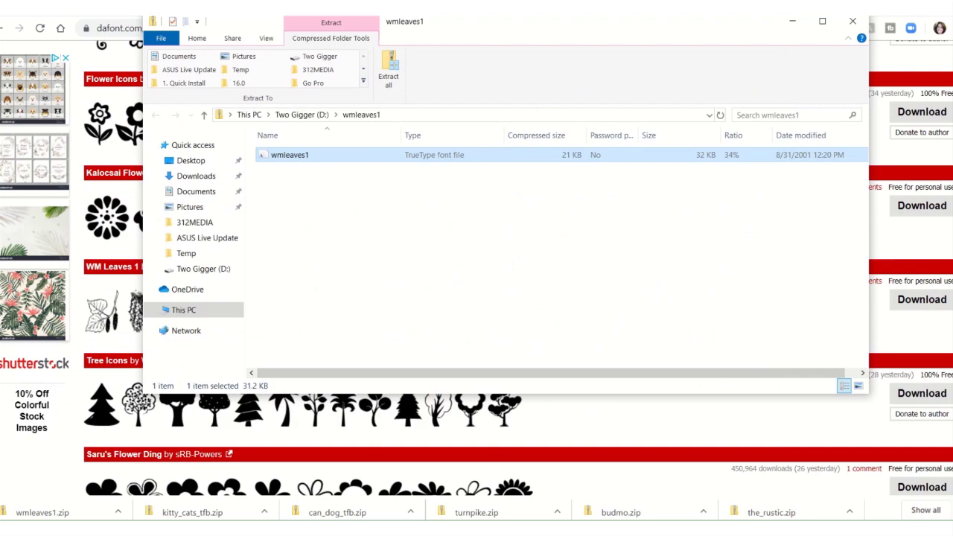
left_click(852, 21)
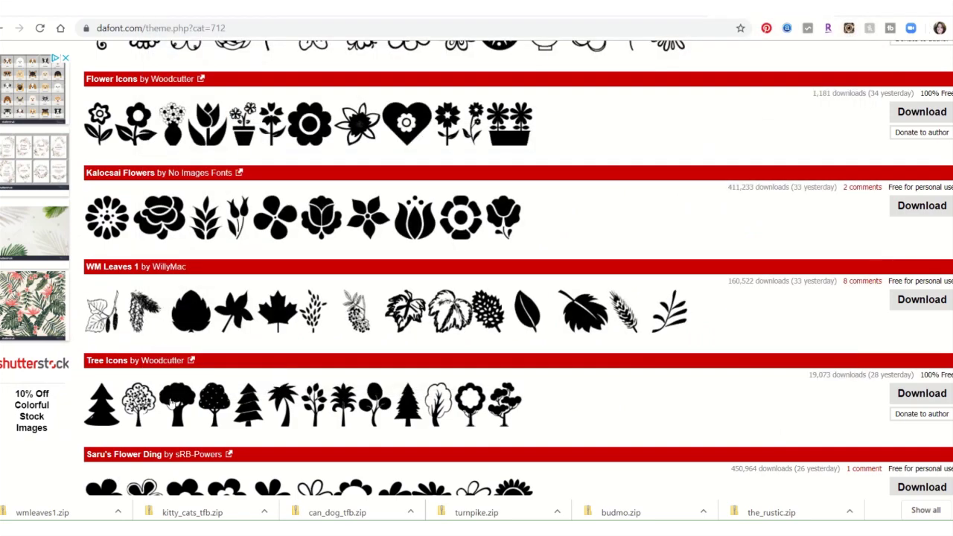
Look through the remaining dingbat fonts on the first Nature page and the fonts listed on page 4.
scroll(246, 327, "down", 5)
scroll(246, 328, "up", 1)
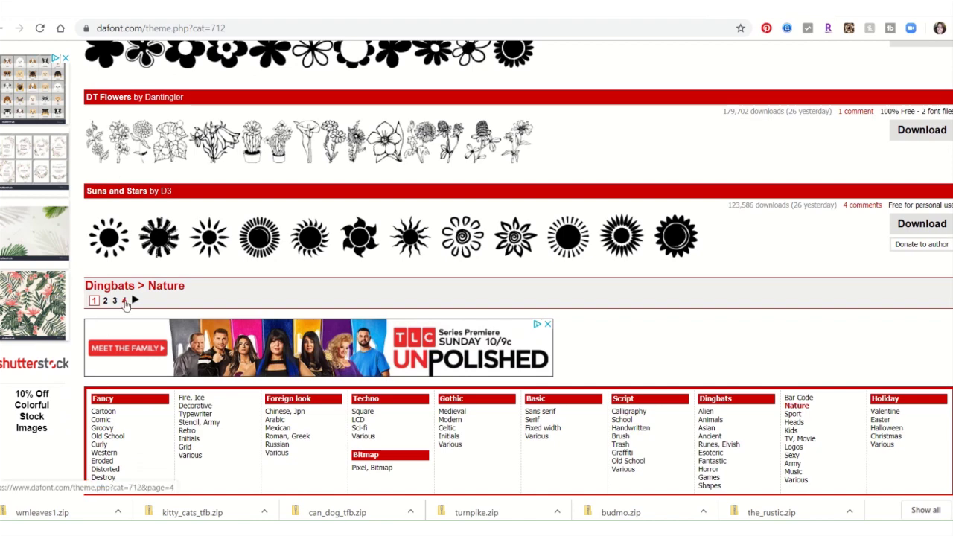
left_click(124, 300)
scroll(493, 282, "down", 3)
scroll(493, 283, "down", 7)
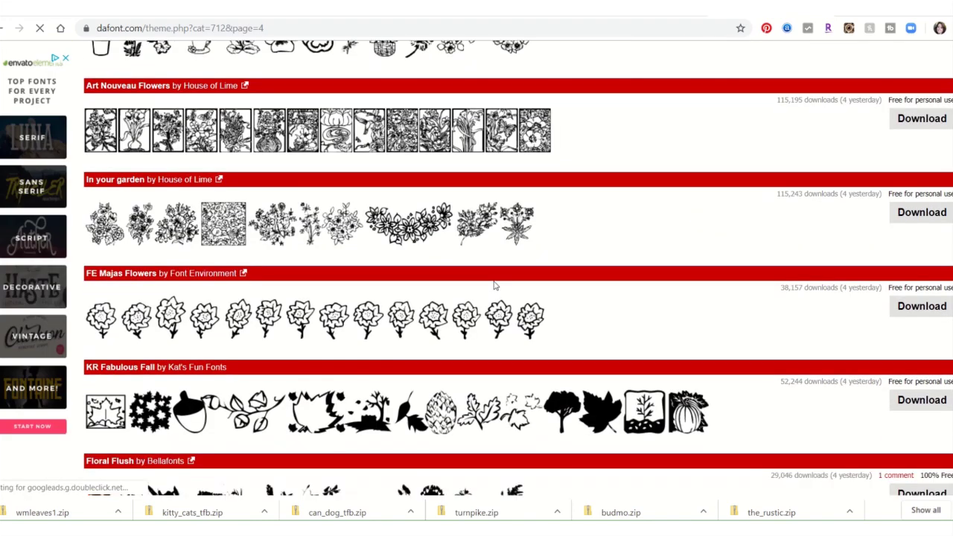
scroll(450, 261, "down", 4)
scroll(445, 255, "down", 9)
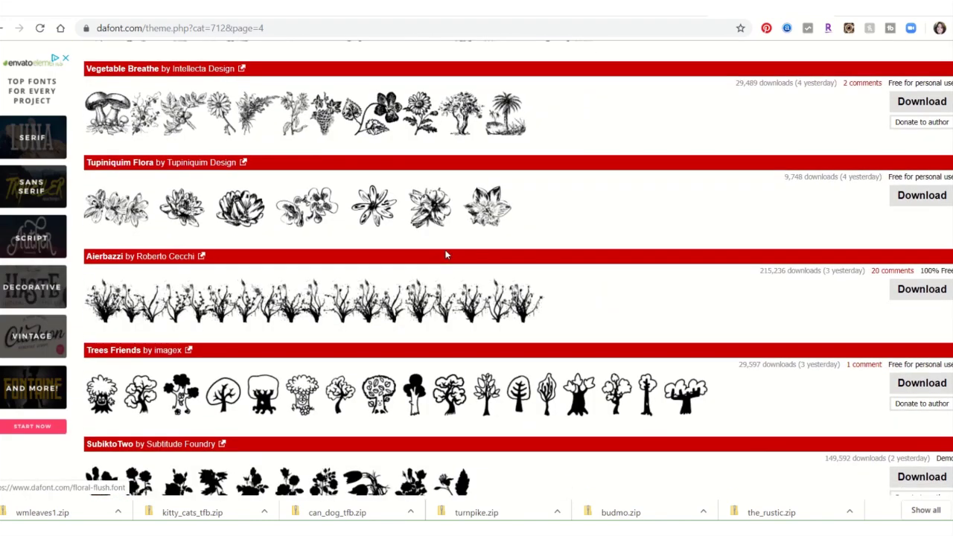
scroll(445, 255, "down", 2)
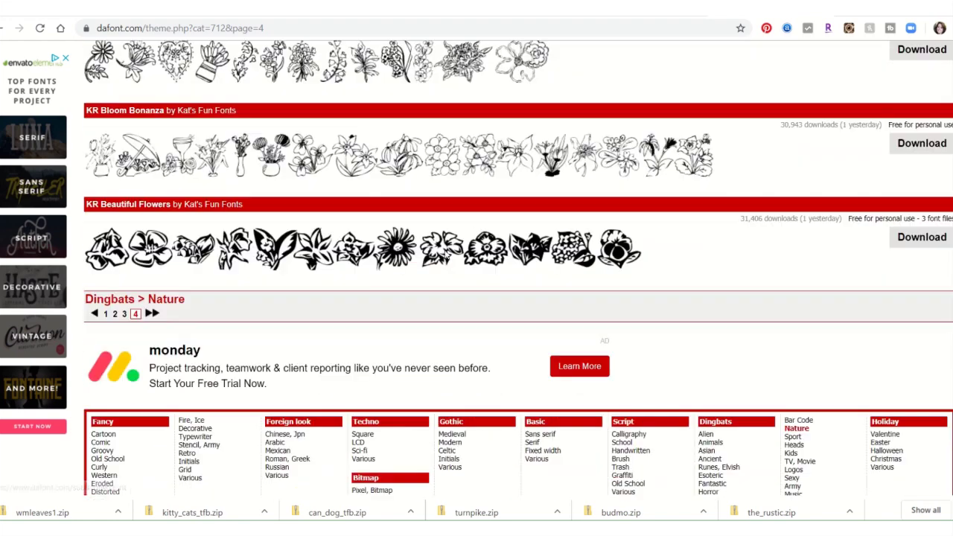
Open page 3 of the Nature category and look through its flower, mushroom and plant fonts.
left_click(125, 316)
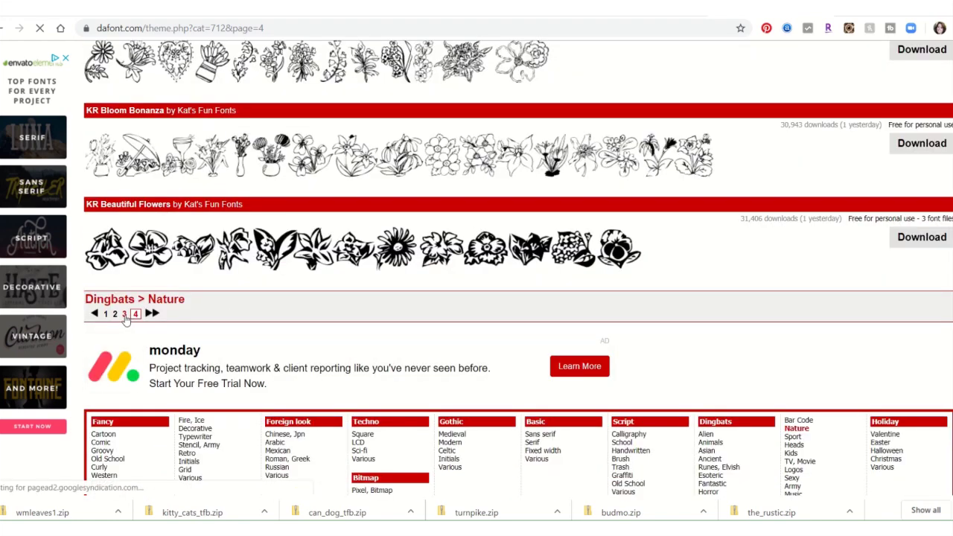
scroll(240, 328, "down", 1)
scroll(239, 328, "down", 8)
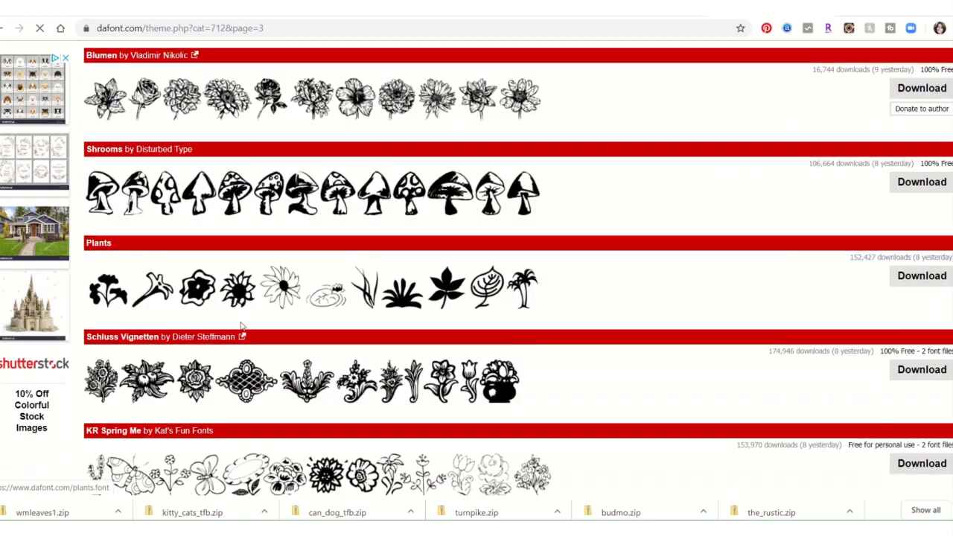
scroll(242, 318, "down", 8)
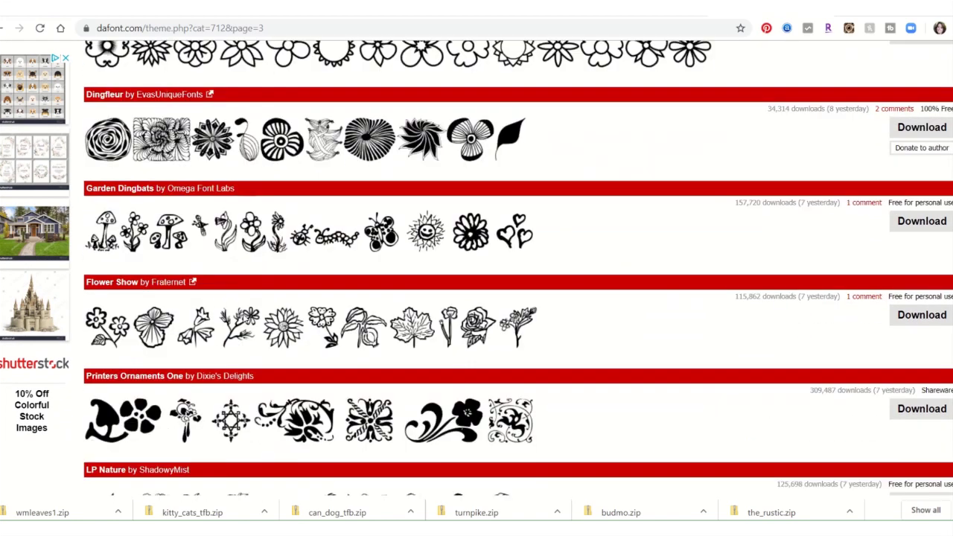
scroll(243, 318, "down", 9)
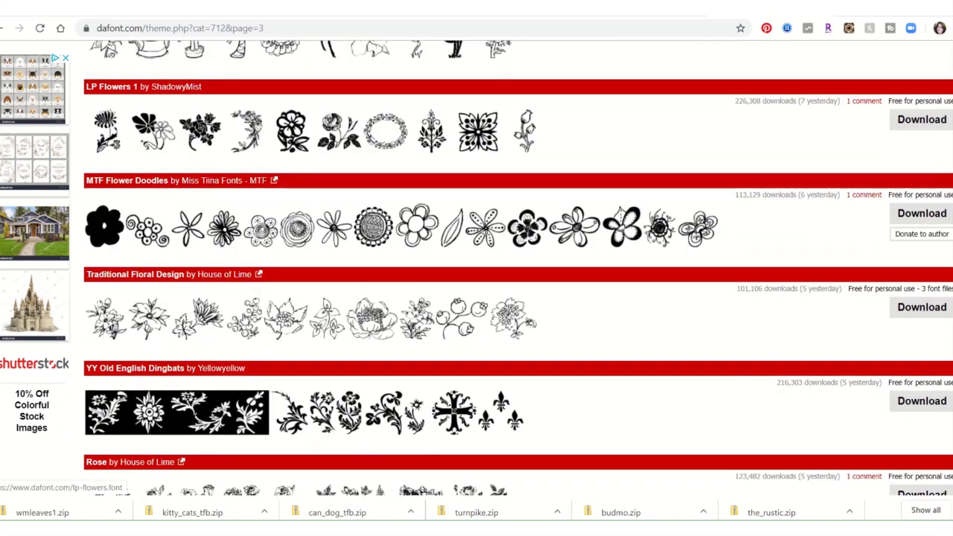
scroll(243, 319, "down", 2)
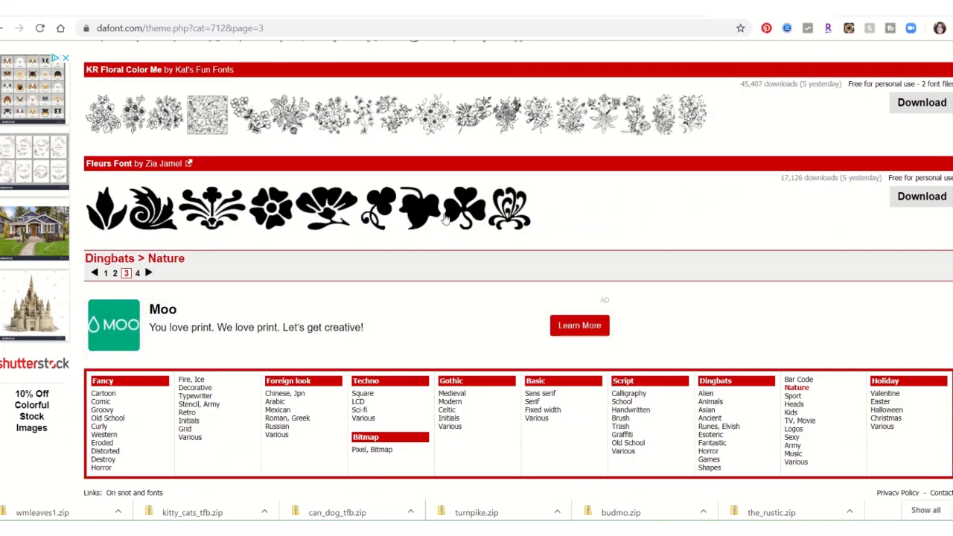
Download Fleurs Font as the zip fleurs_font and install its TrueType font from the archive, closing the opened windows.
left_click(910, 199)
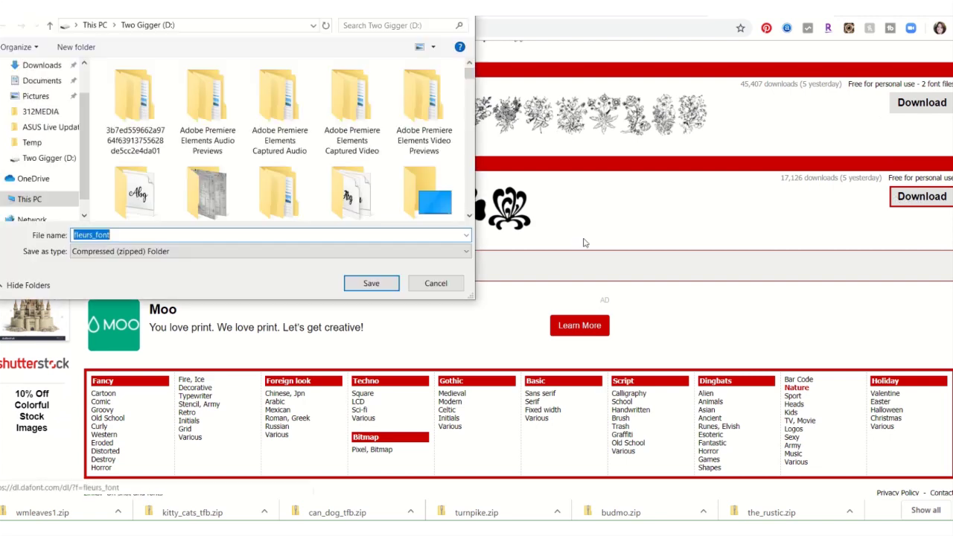
left_click(371, 283)
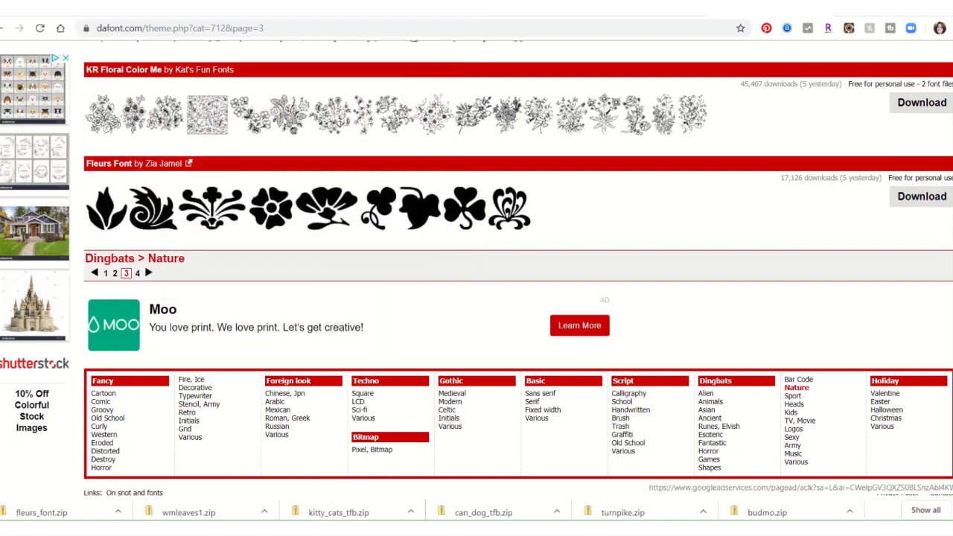
left_click(47, 511)
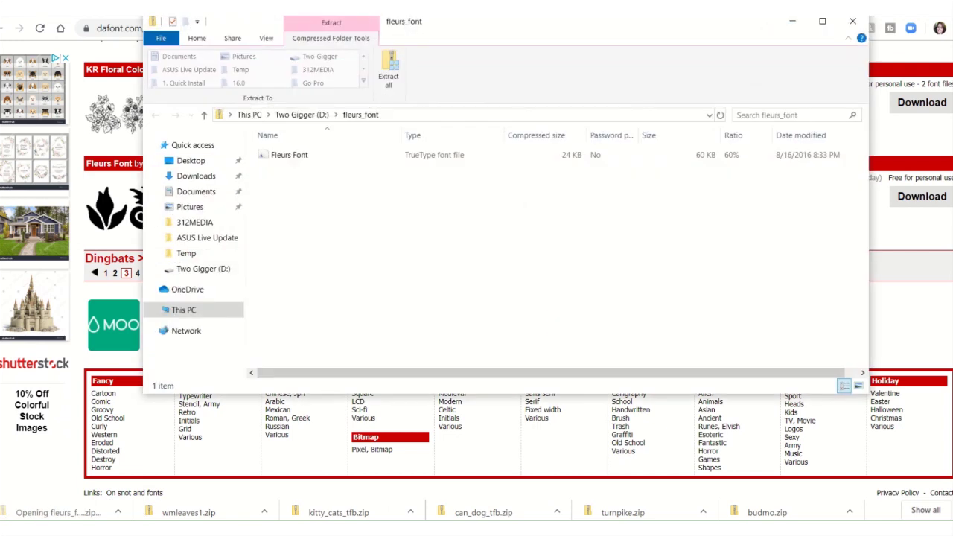
double_click(458, 155)
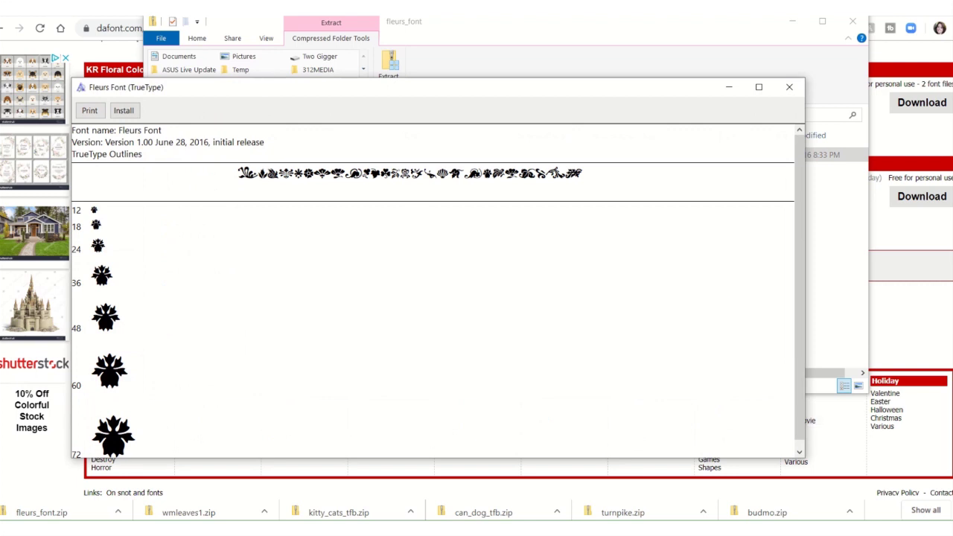
left_click(123, 111)
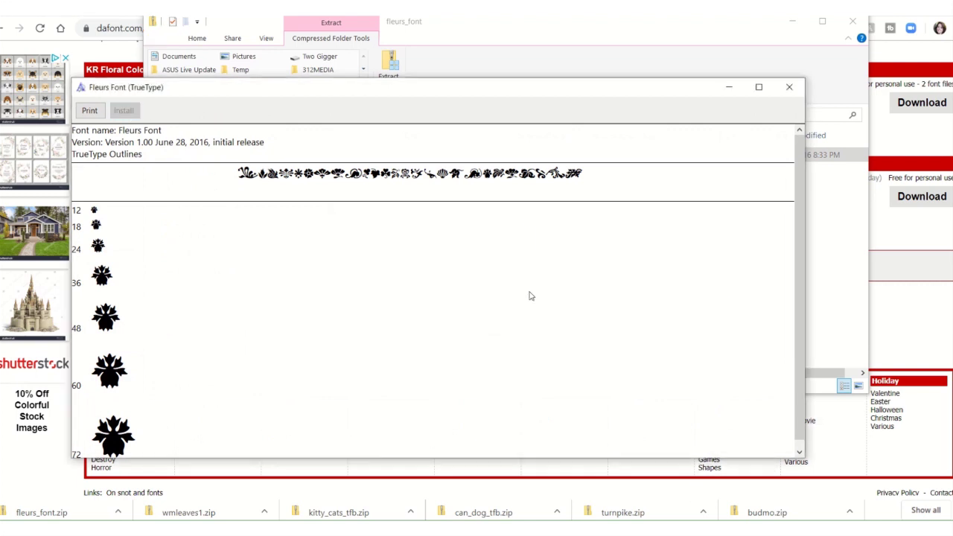
left_click(789, 88)
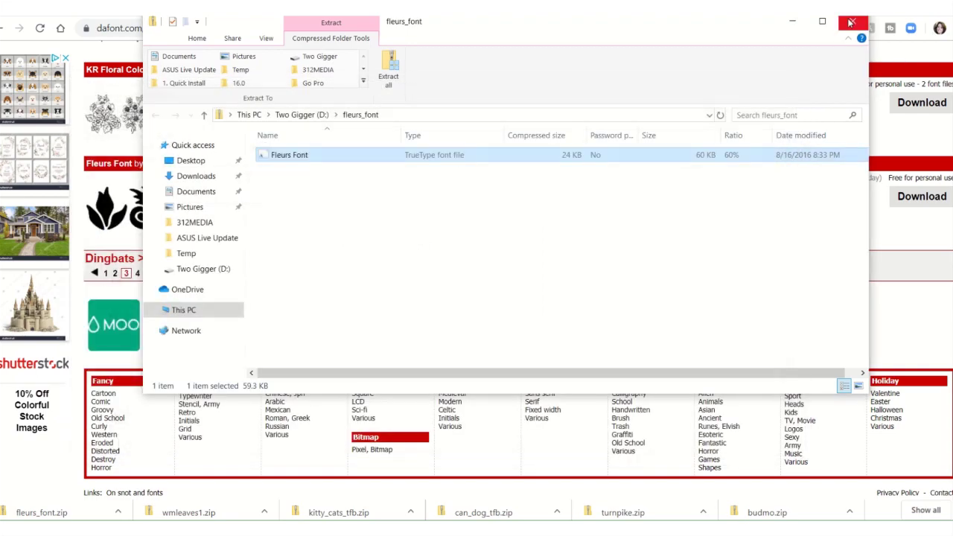
left_click(853, 25)
Open the Old School category under Script and look through the fonts on its first page.
scroll(661, 171, "down", 10)
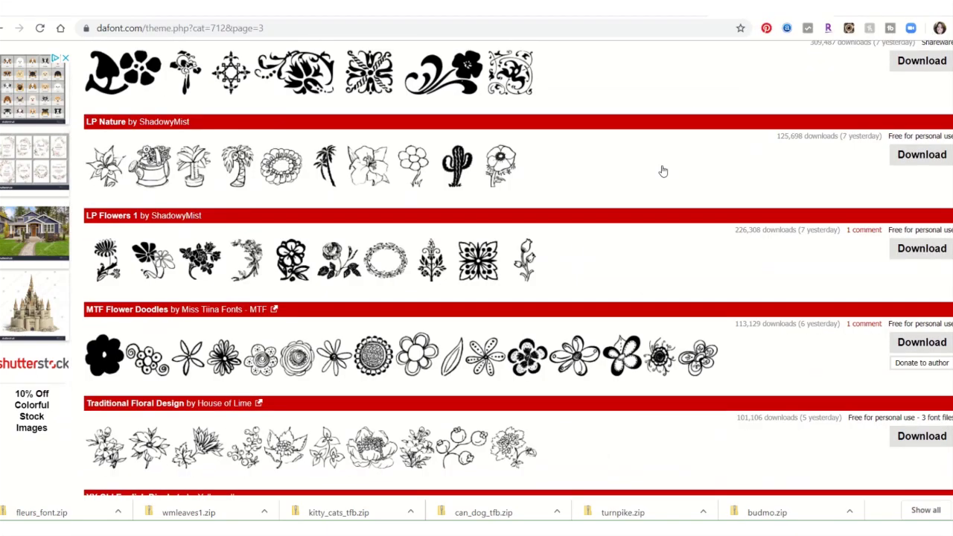
scroll(817, 44, "up", 10)
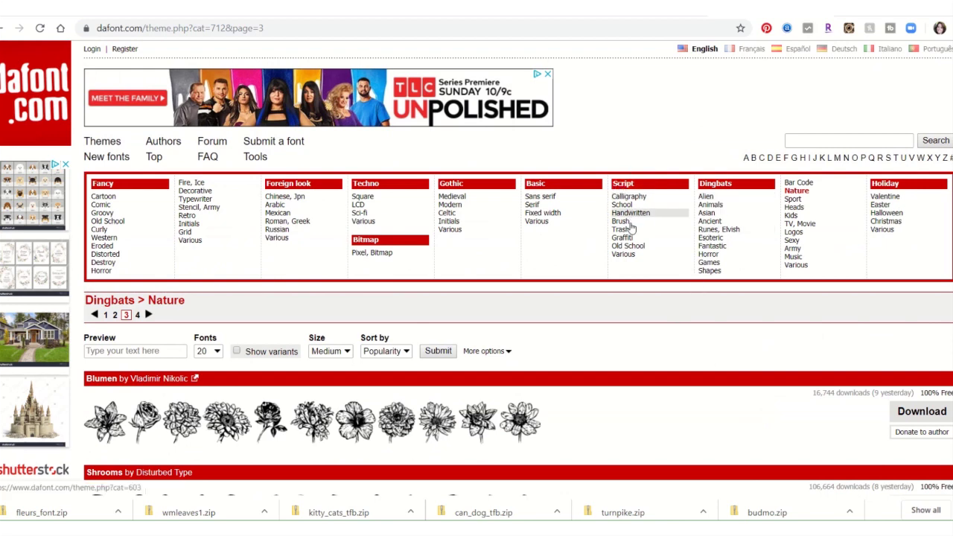
left_click(627, 246)
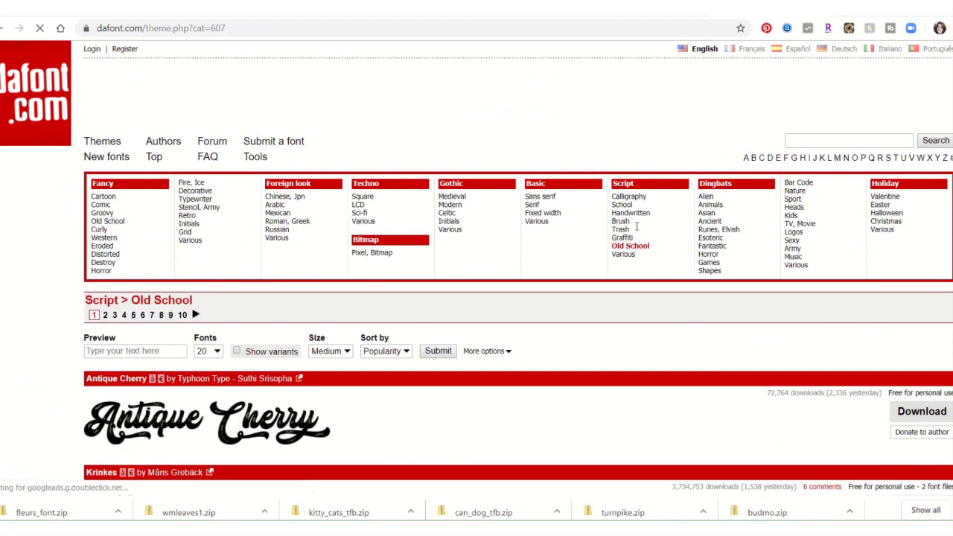
scroll(233, 347, "down", 11)
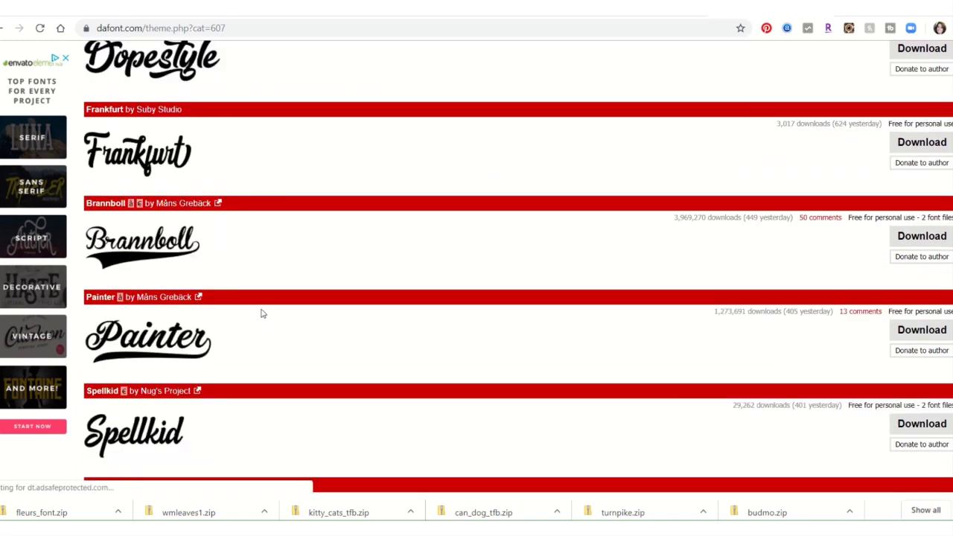
scroll(263, 310, "down", 2)
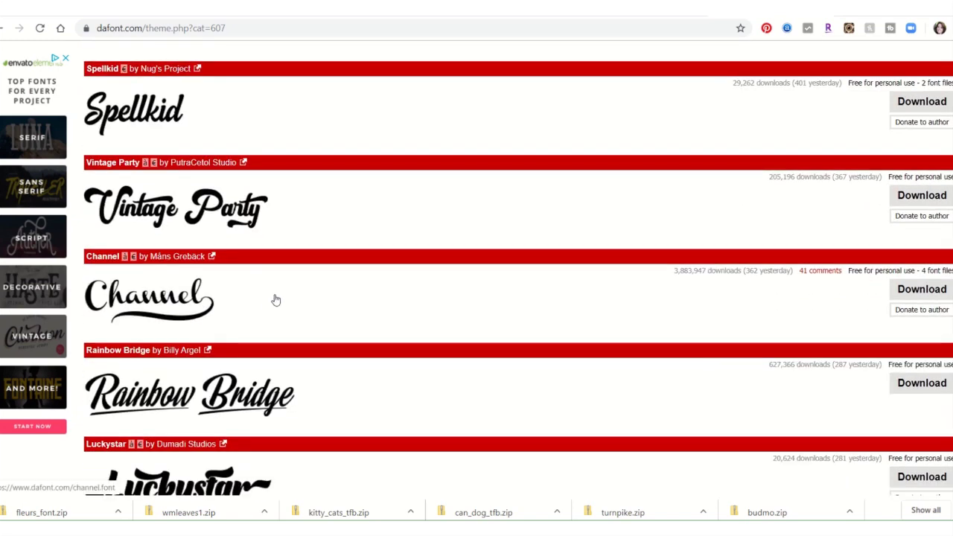
scroll(335, 268, "down", 2)
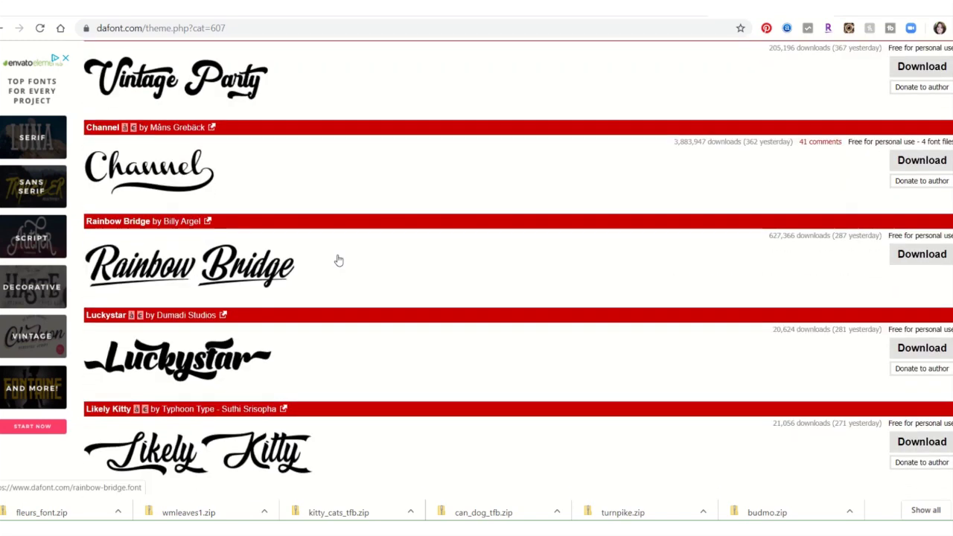
scroll(337, 259, "down", 5)
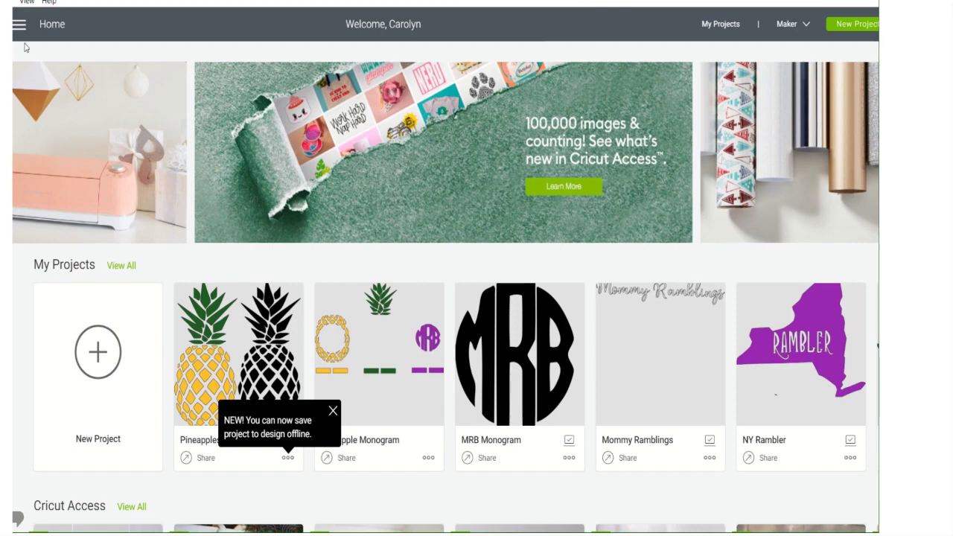
left_click(27, 1)
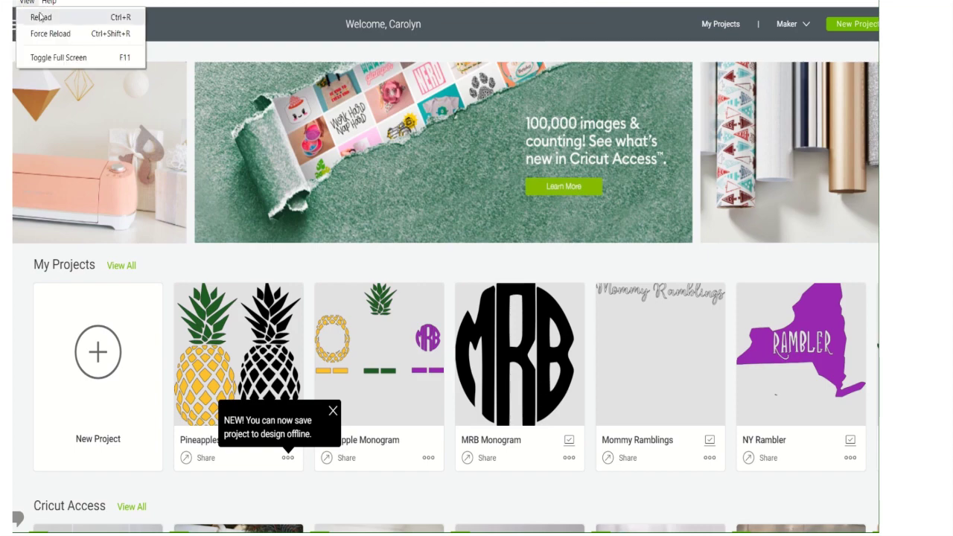
mouse_move(48, 2)
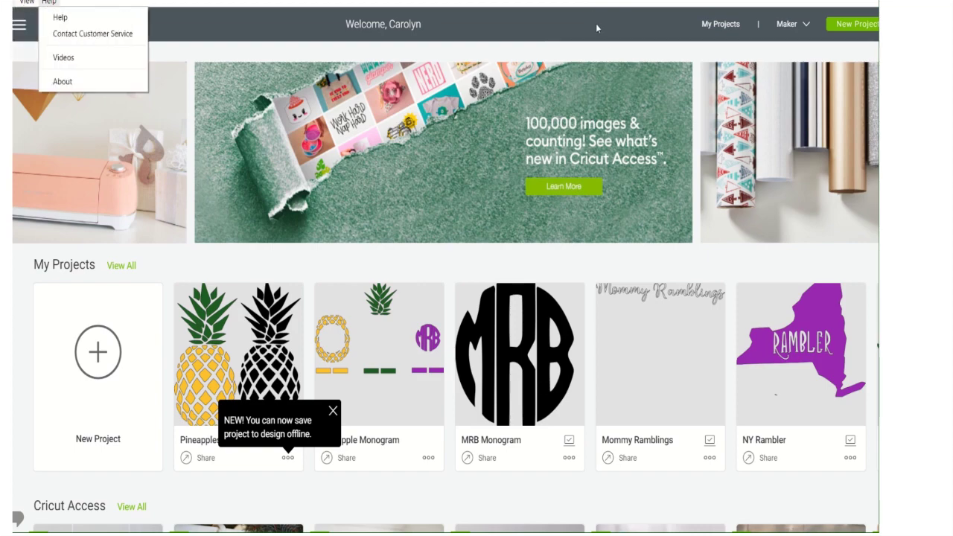
left_click(804, 27)
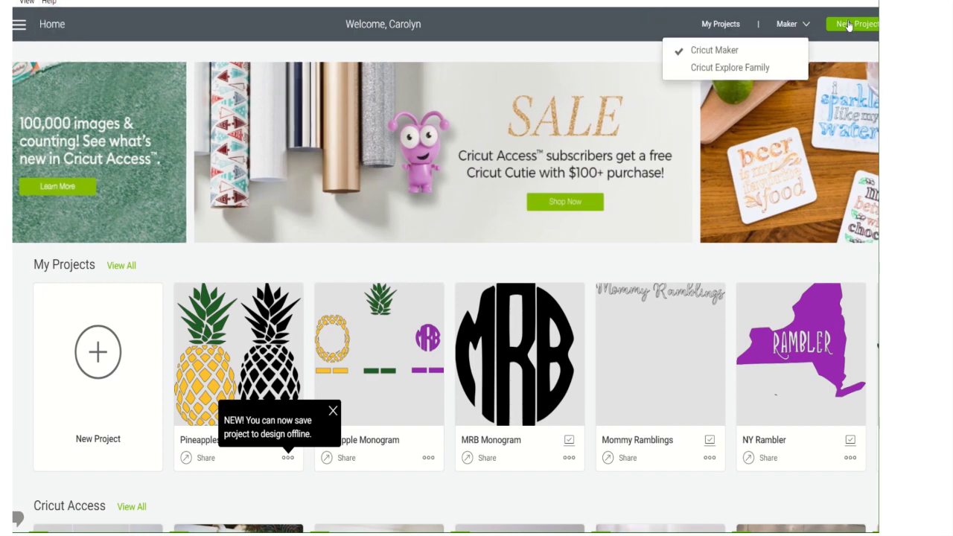
Start a new project and add the text "Mommy Ramblings" to the blank canvas.
left_click(848, 25)
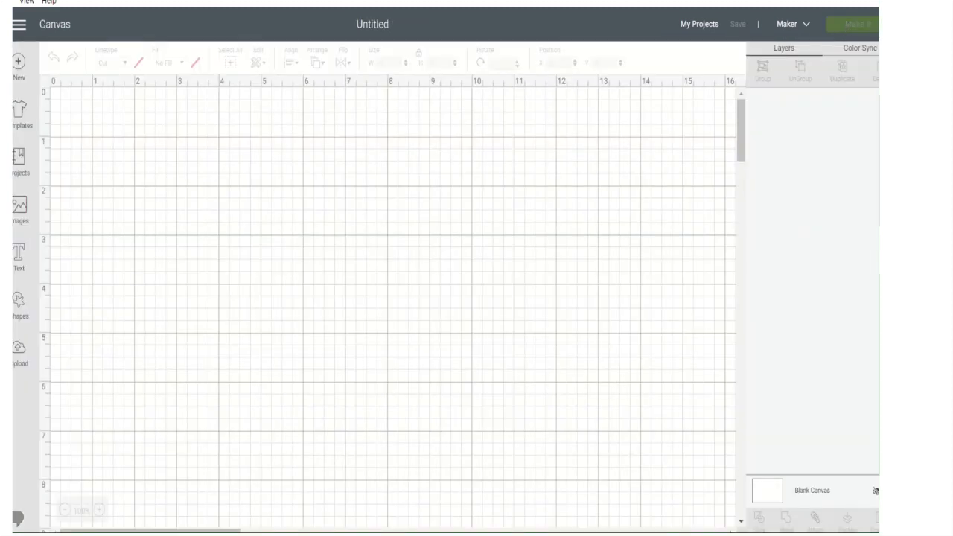
left_click(21, 253)
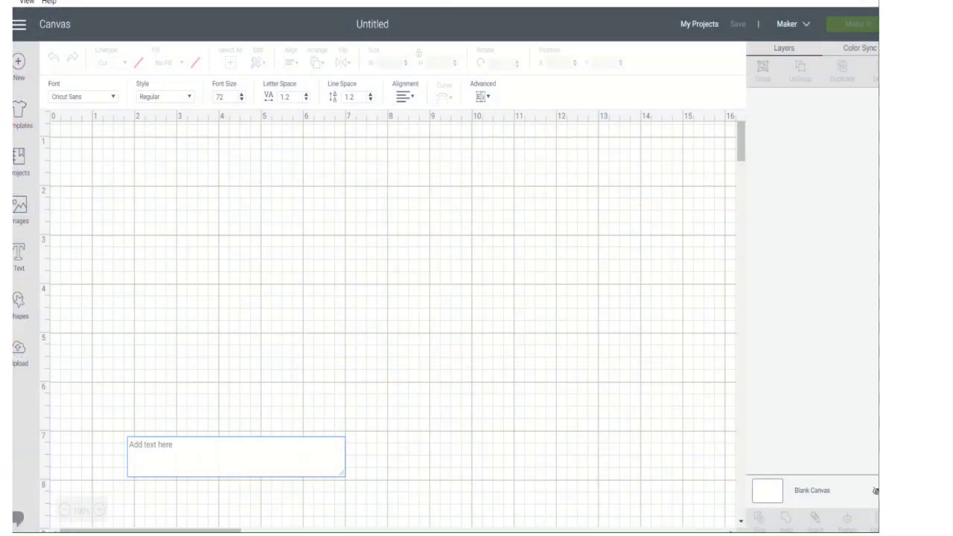
type("Mommy")
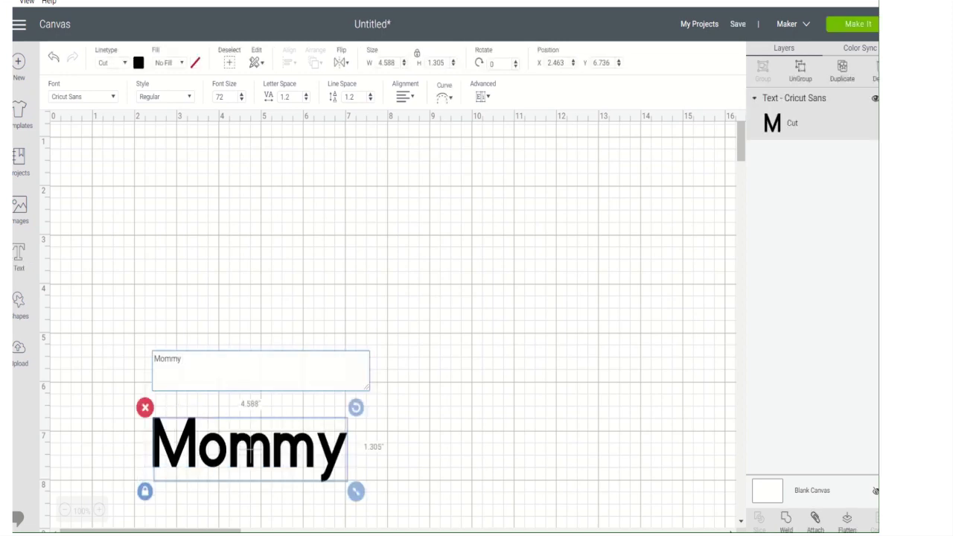
type(" Ra")
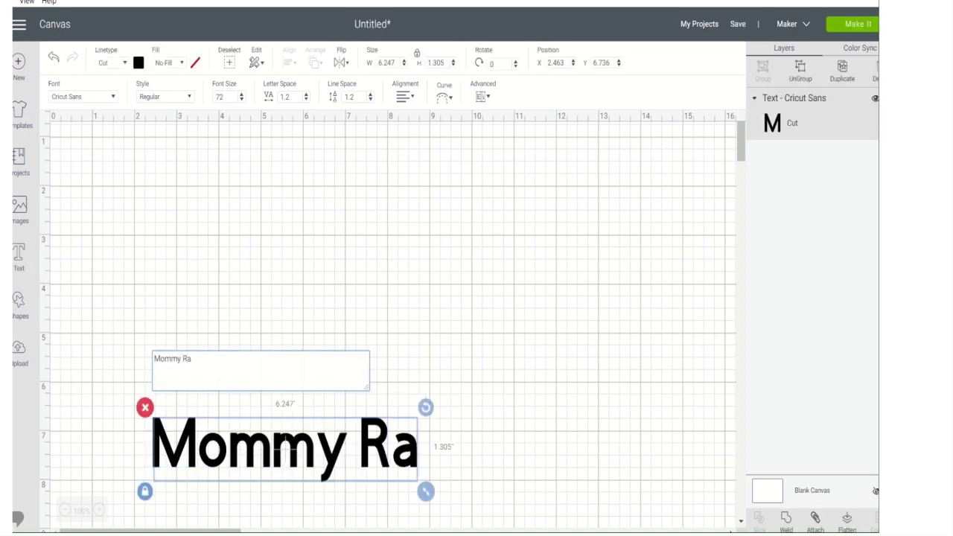
type("mblings")
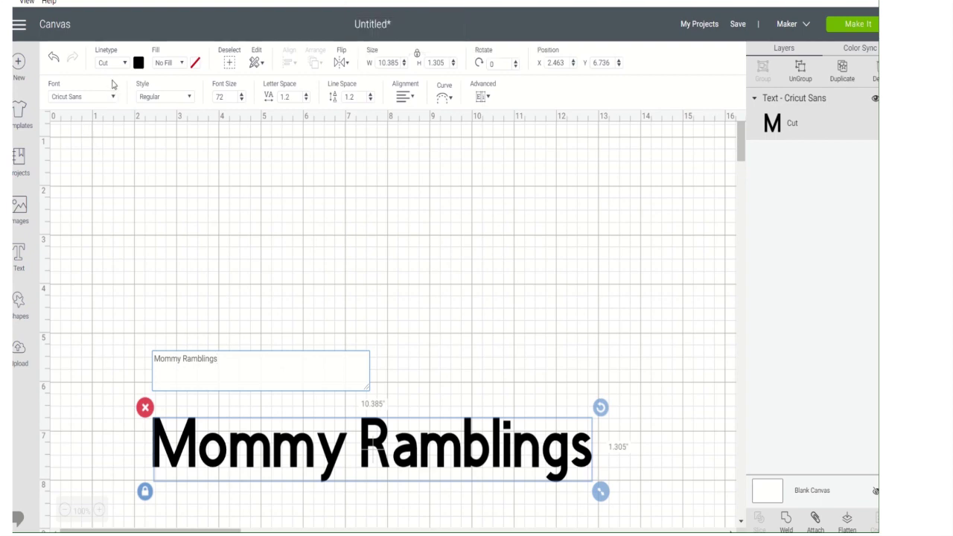
Open the font list for the Mommy Ramblings text and look through the System and Cricut font categories.
left_click(113, 99)
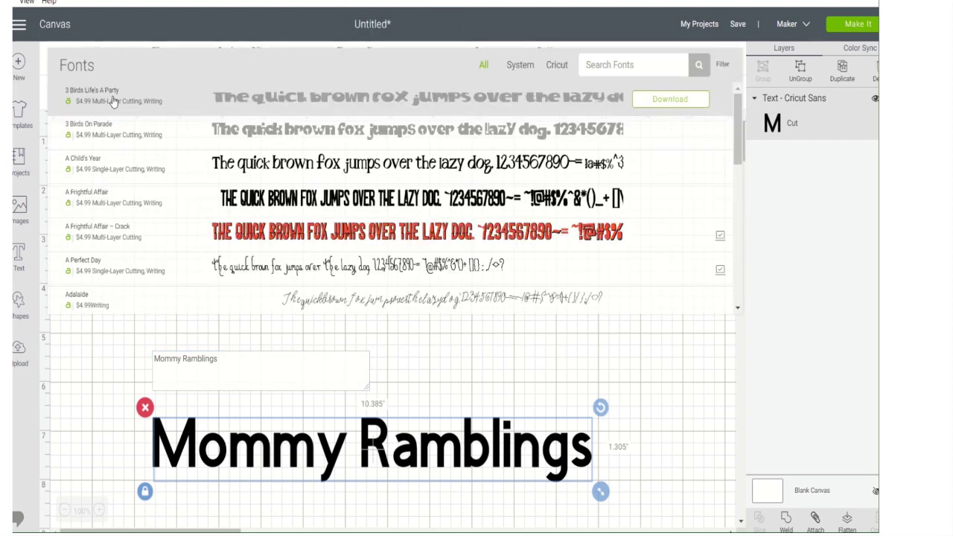
left_click(521, 67)
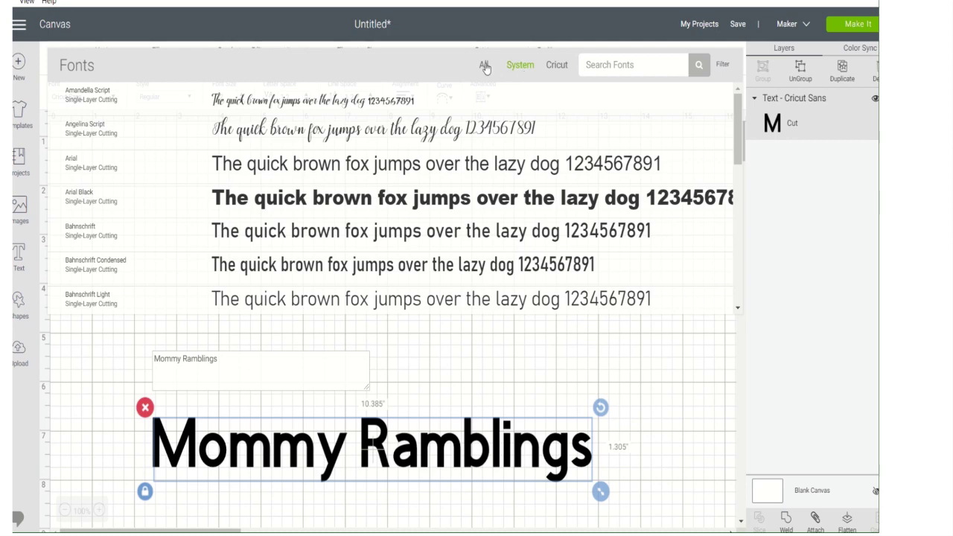
left_click(560, 67)
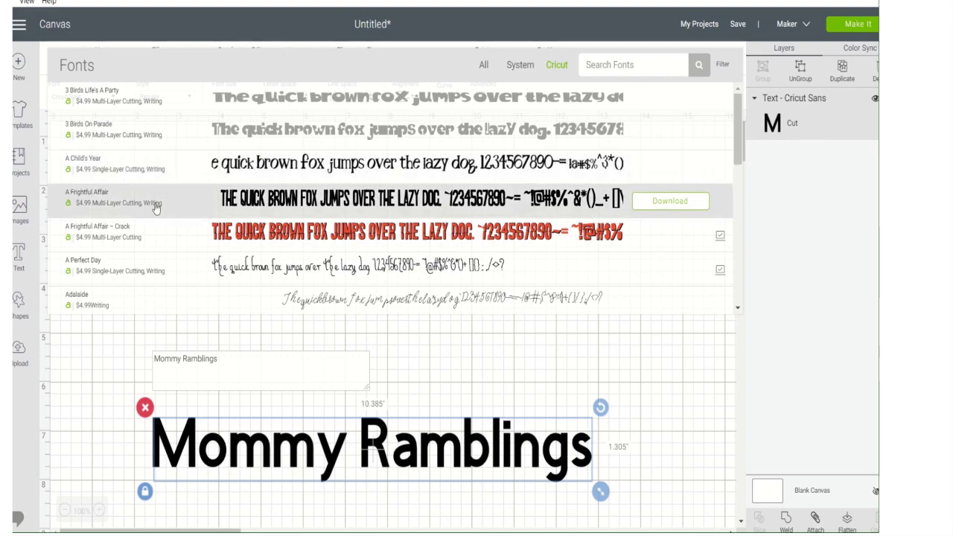
scroll(114, 257, "down", 5)
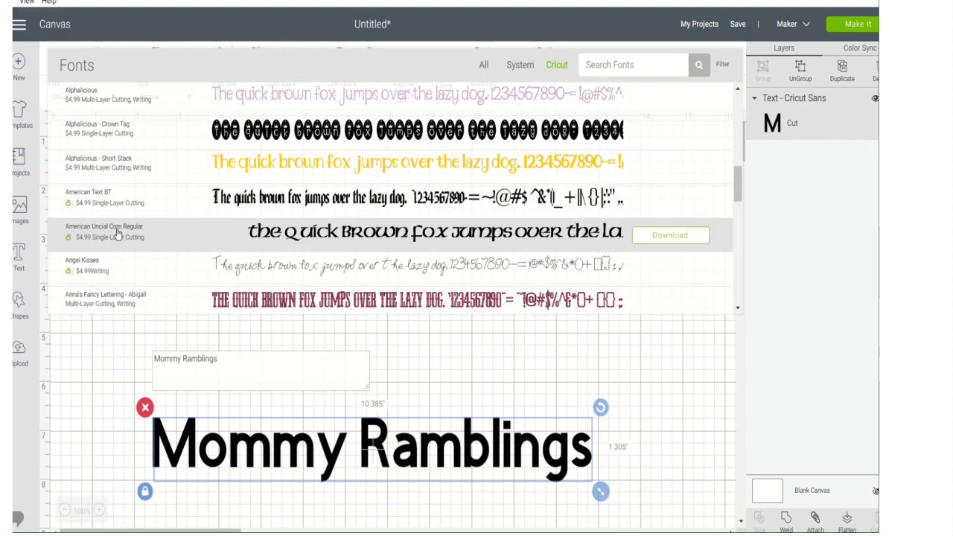
scroll(117, 233, "down", 3)
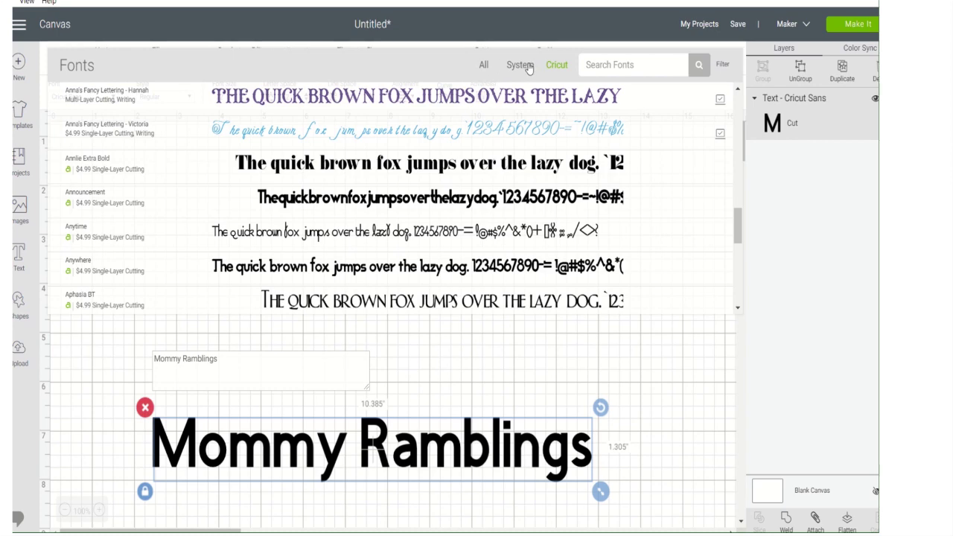
Look through the System fonts from Amandella Script to Bearley Shadow, keeping the current project open.
left_click(526, 66)
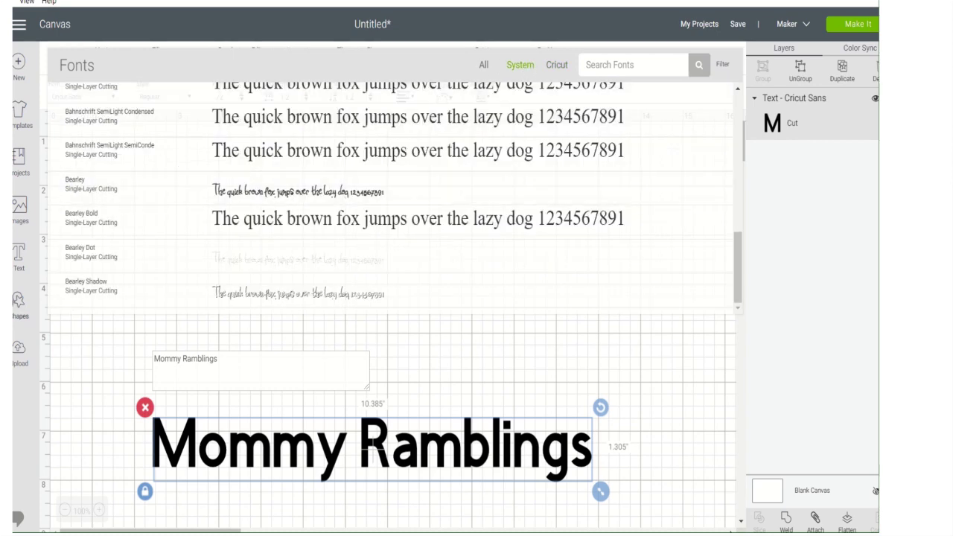
scroll(165, 238, "up", 3)
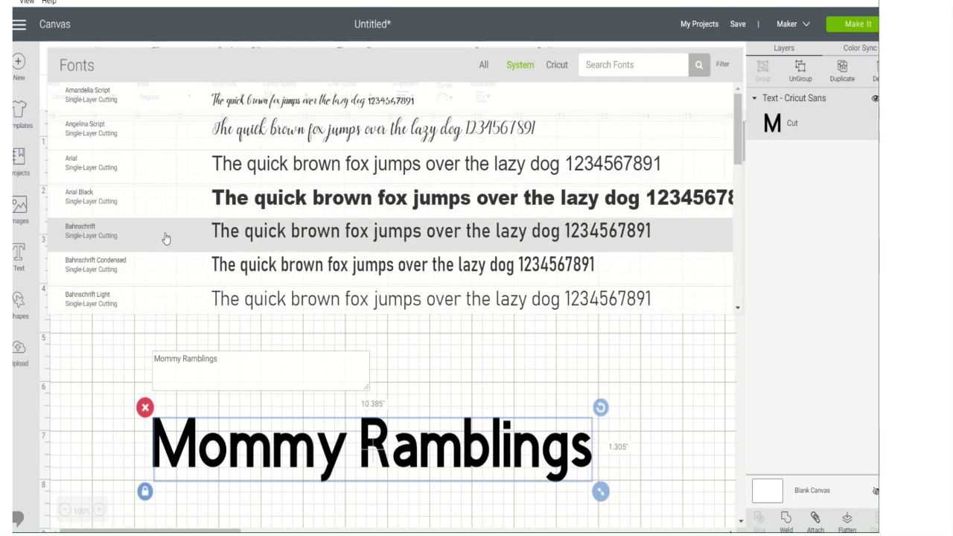
scroll(167, 110, "down", 6)
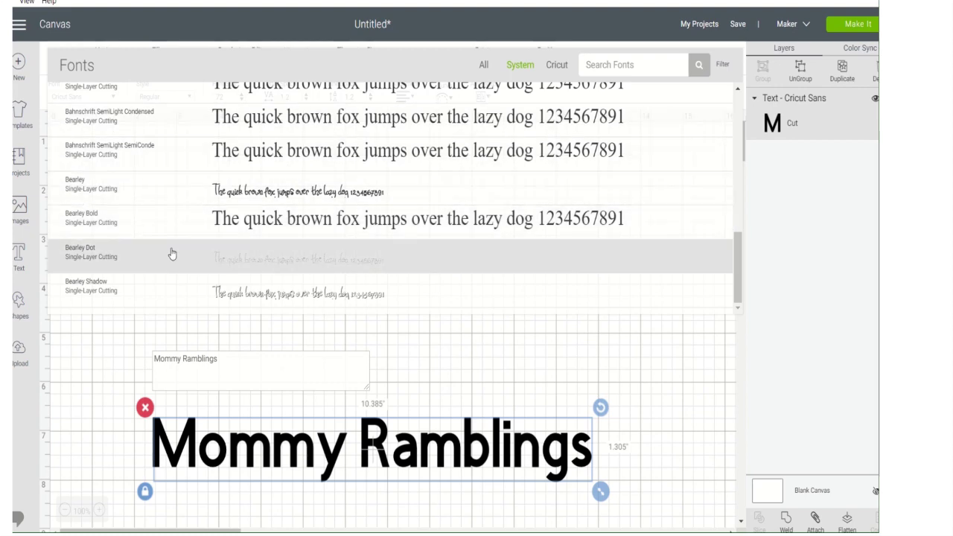
scroll(166, 244, "up", 6)
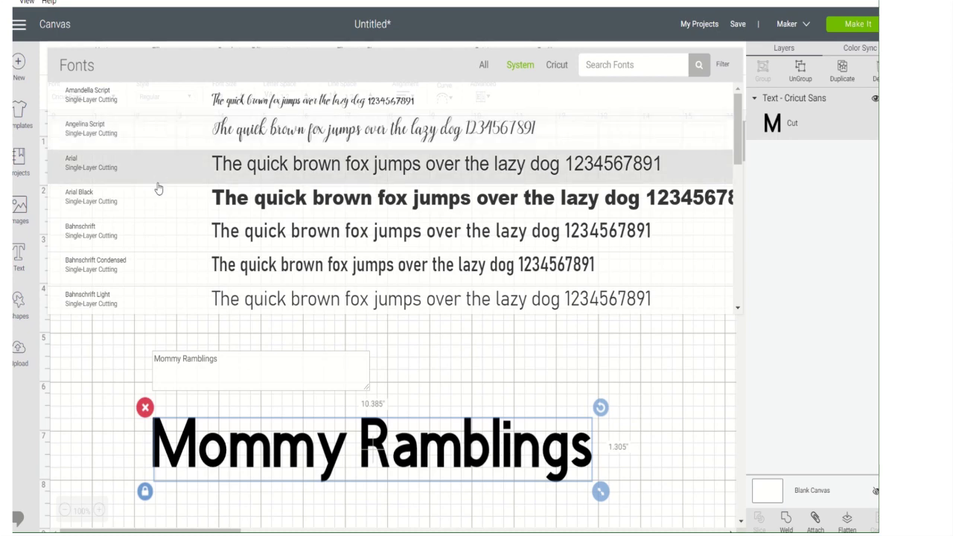
scroll(153, 212, "down", 6)
scroll(153, 212, "down", 2)
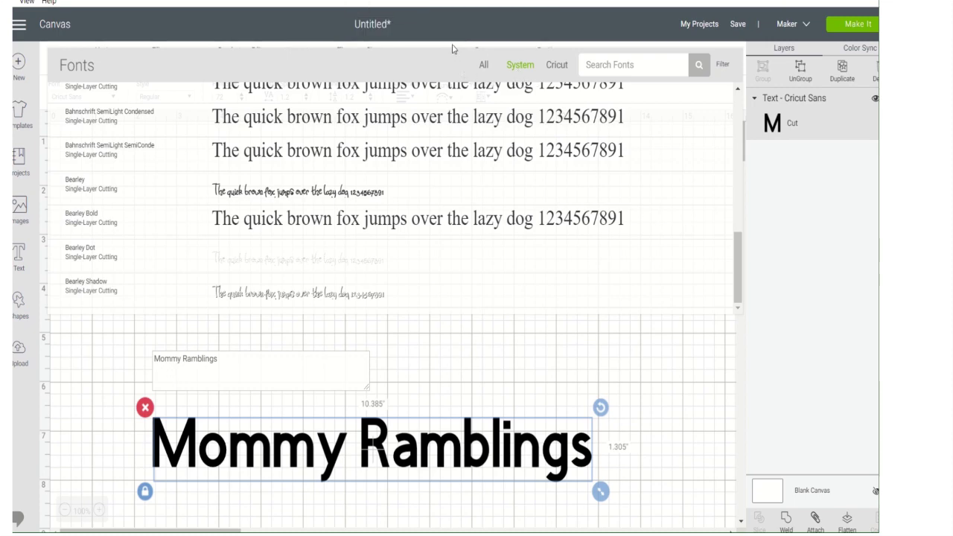
scroll(266, 184, "up", 5)
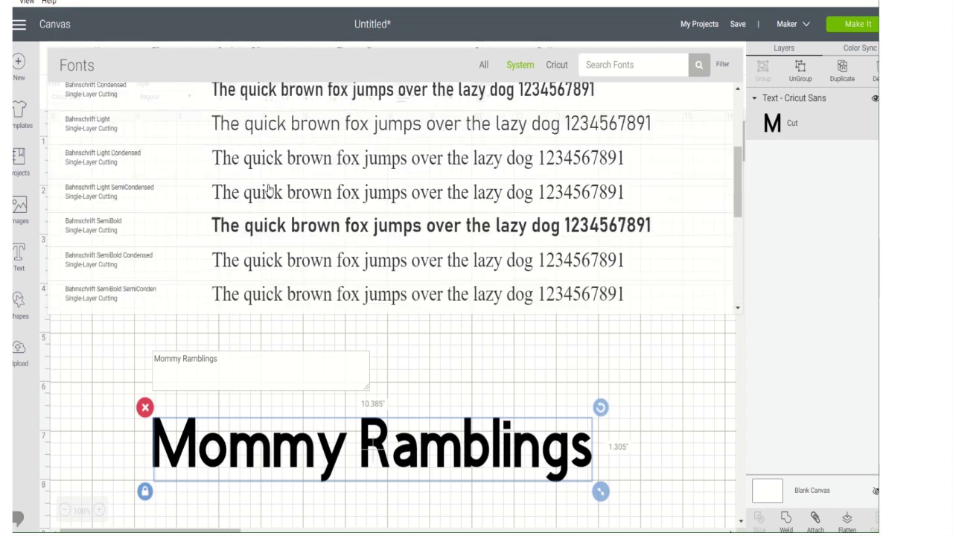
scroll(260, 178, "down", 5)
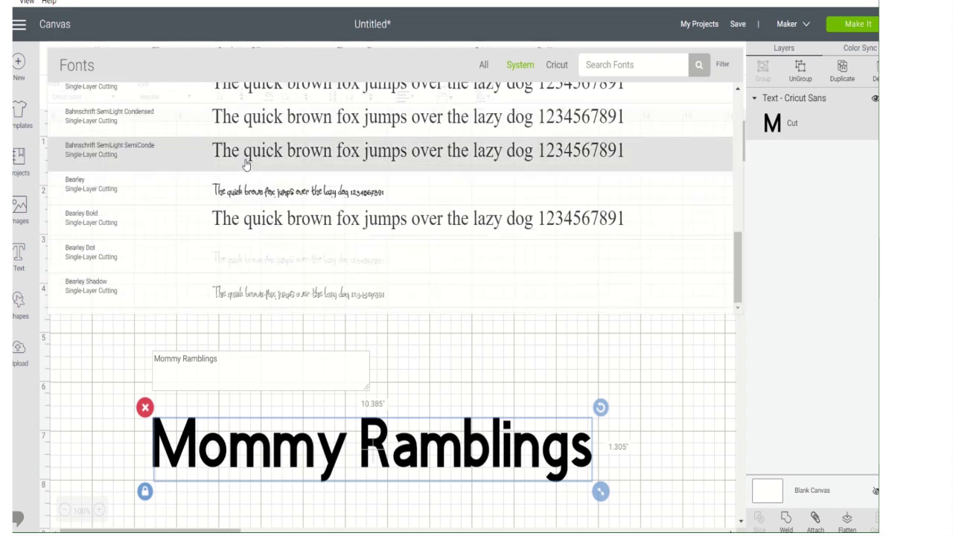
scroll(246, 164, "up", 5)
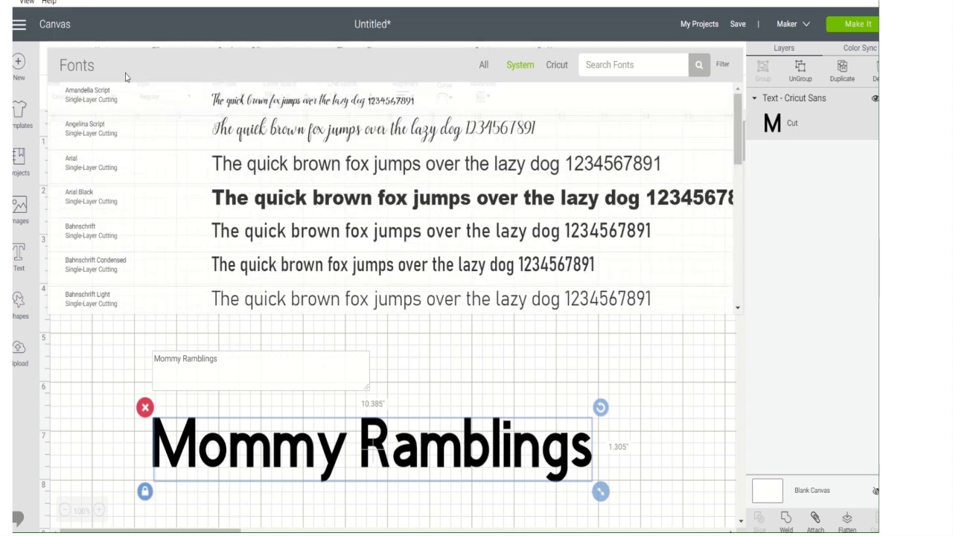
left_click(43, 73)
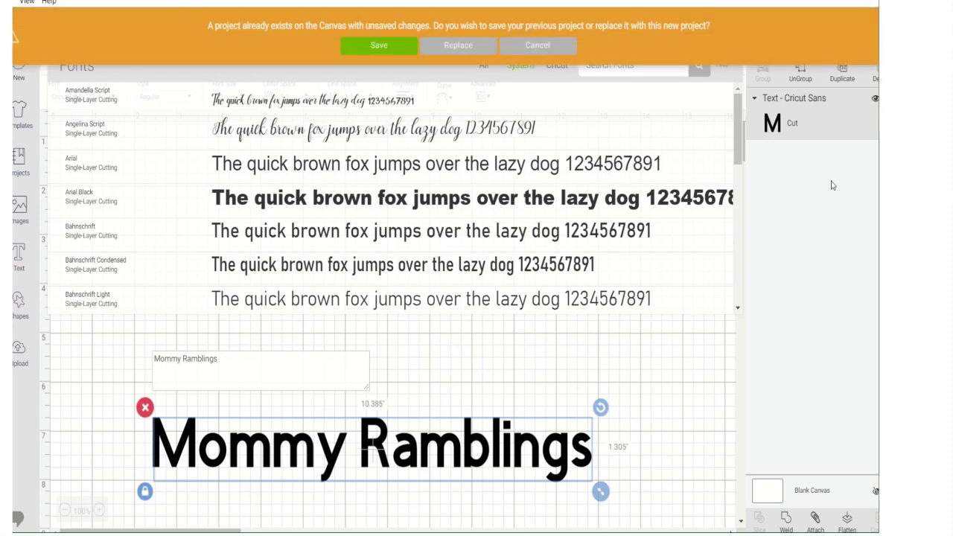
left_click(538, 46)
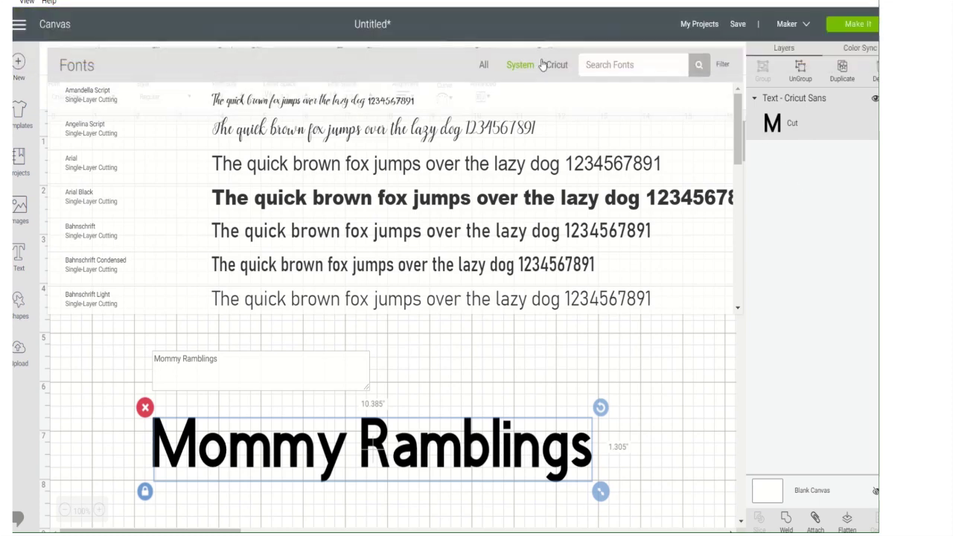
Compare the System fonts with the Cricut and All font categories, and close the font list.
scroll(159, 211, "down", 5)
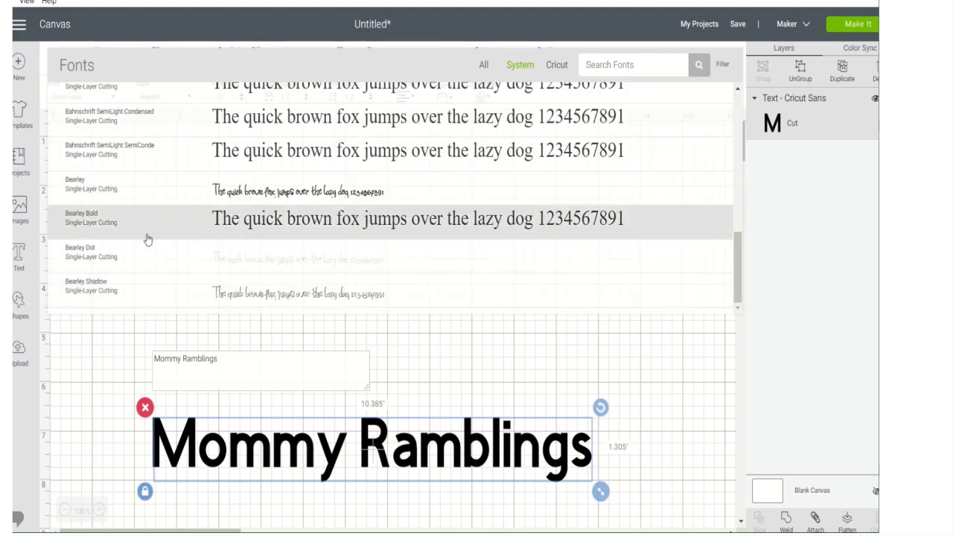
scroll(148, 239, "up", 5)
scroll(147, 238, "down", 5)
scroll(147, 237, "up", 5)
scroll(147, 237, "down", 5)
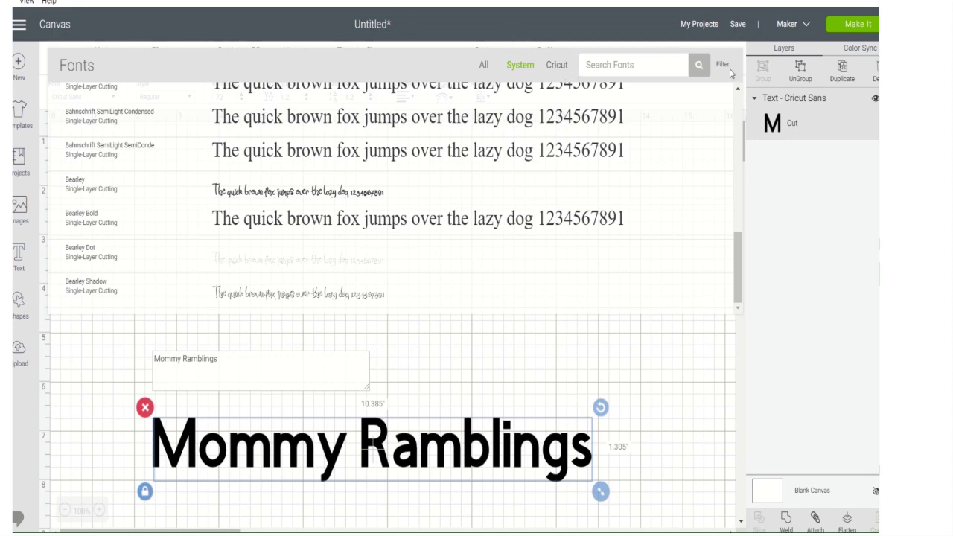
left_click(556, 67)
left_click(483, 68)
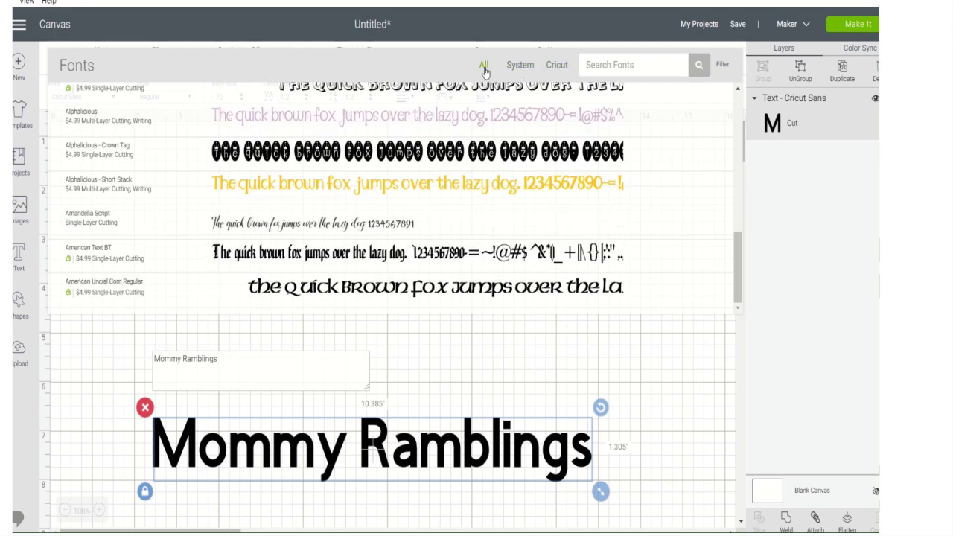
left_click(534, 69)
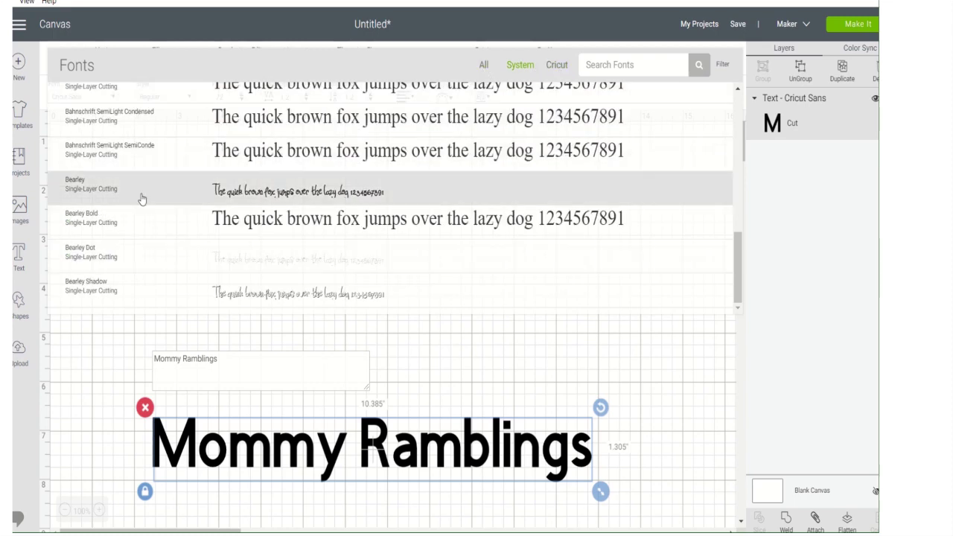
scroll(140, 191, "up", 2)
scroll(140, 186, "down", 2)
scroll(141, 182, "up", 5)
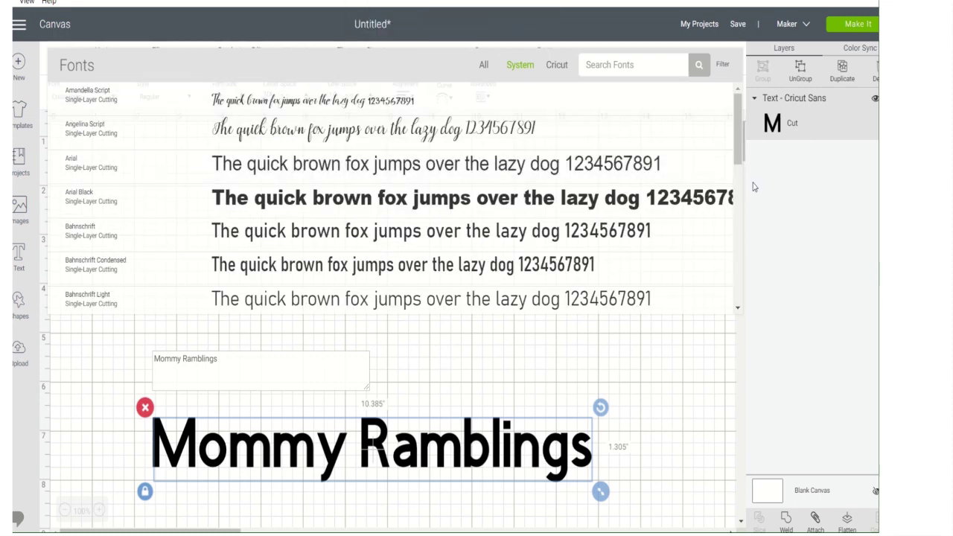
left_click_drag(738, 144, 733, 314)
left_click(542, 452)
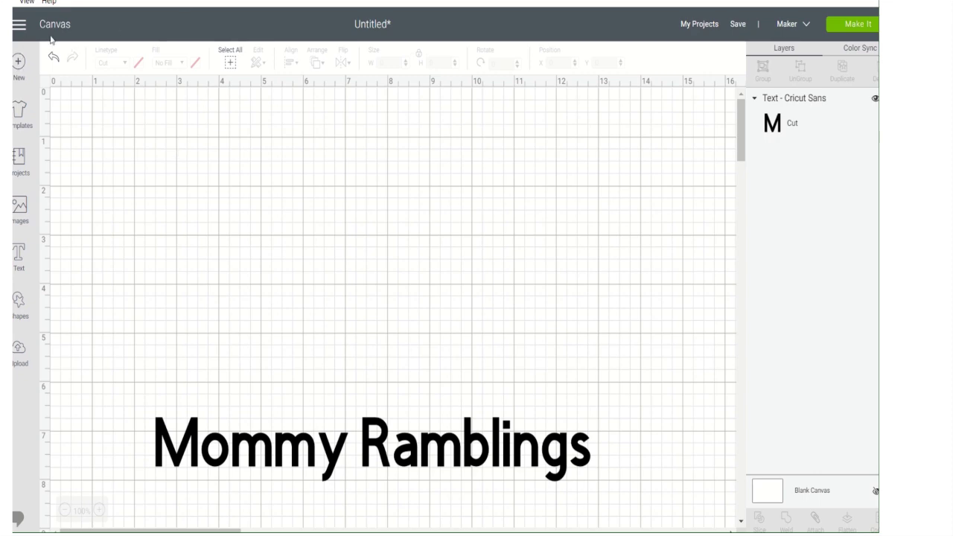
Open the font list for the Mommy Ramblings text and look through the System fonts from Amandella Script to wmleaves1.
left_click(397, 442)
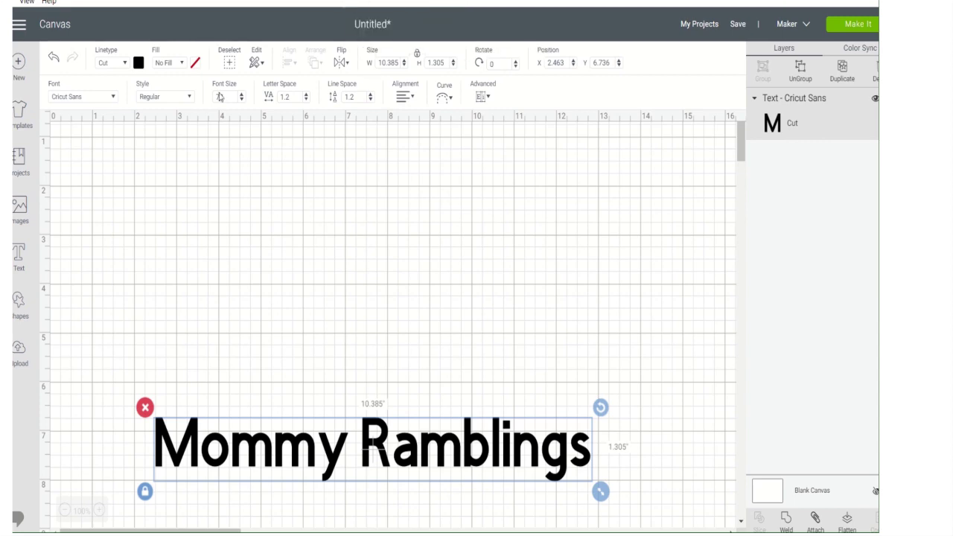
left_click(112, 98)
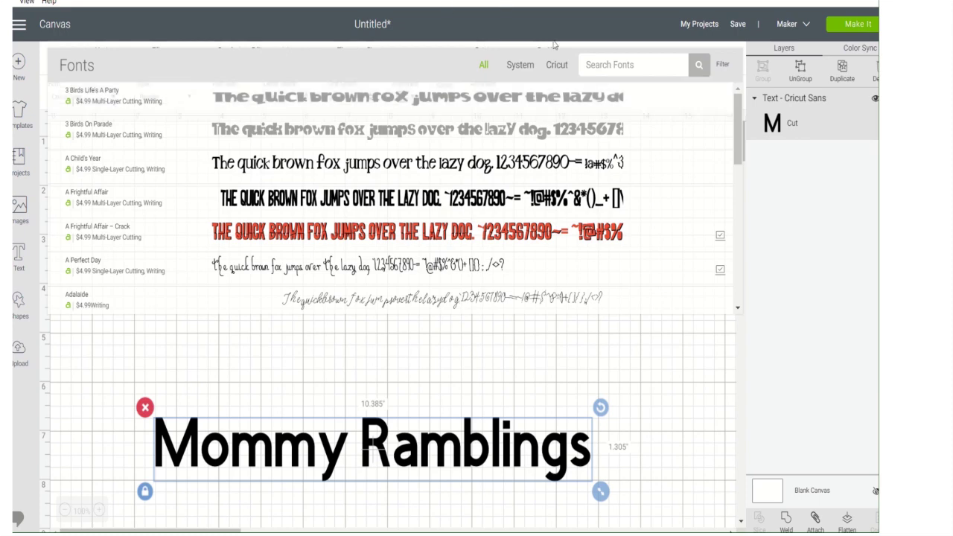
left_click(523, 66)
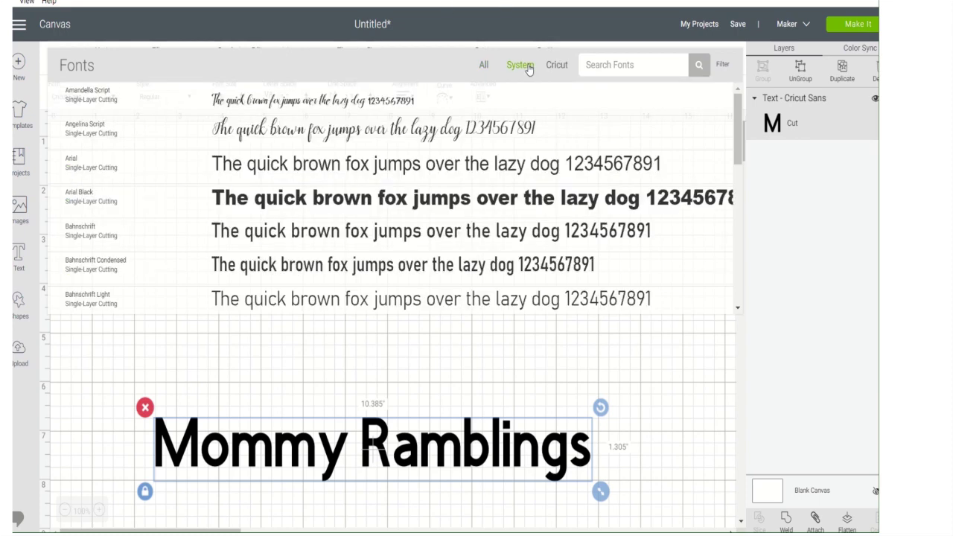
scroll(277, 171, "down", 6)
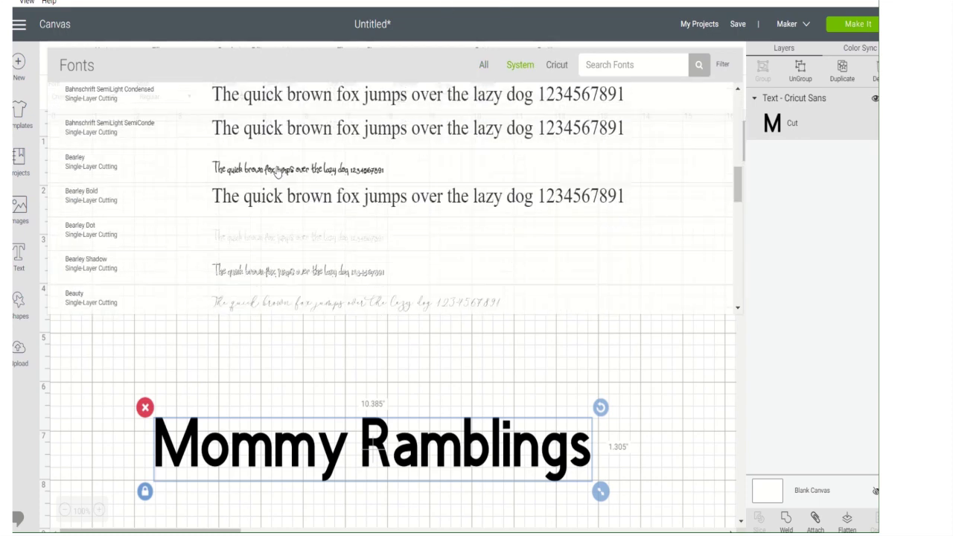
scroll(277, 171, "down", 10)
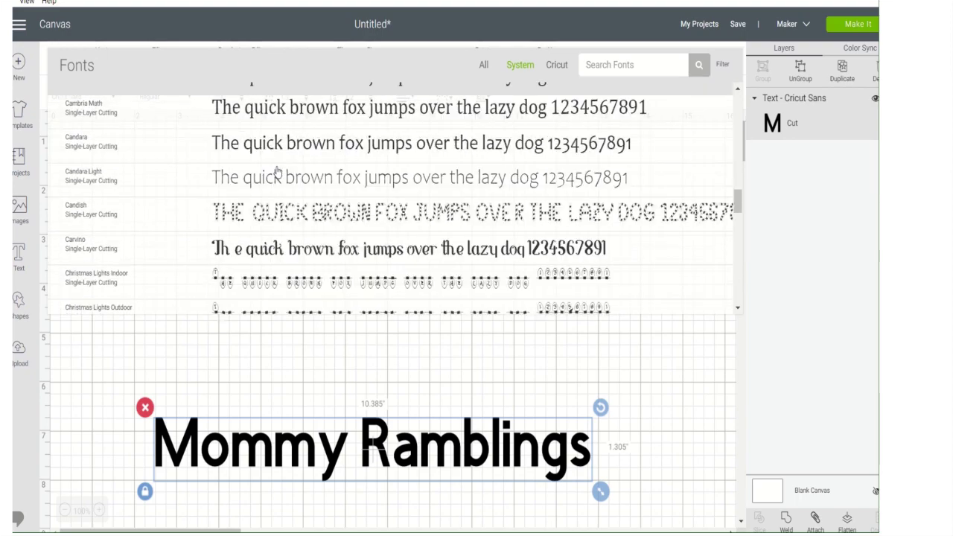
scroll(276, 171, "down", 15)
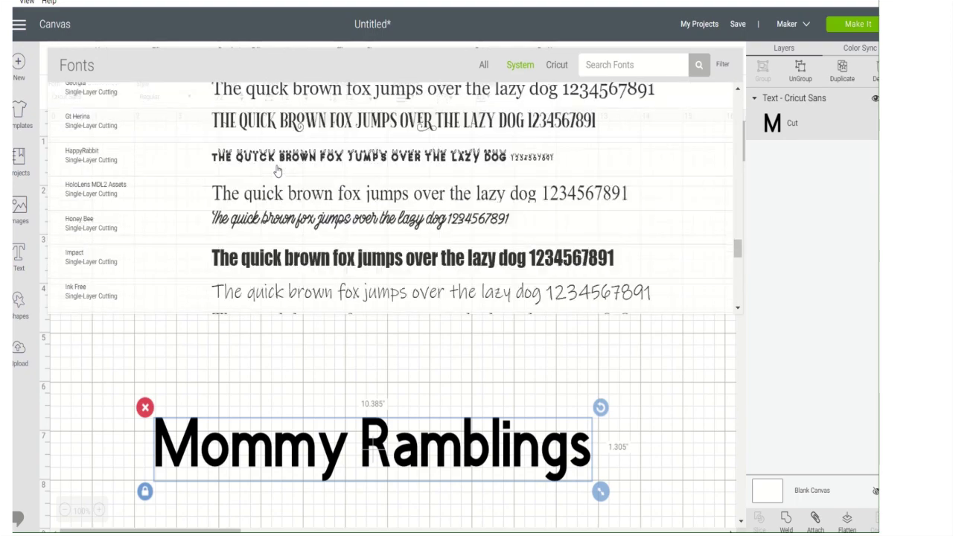
scroll(277, 171, "down", 10)
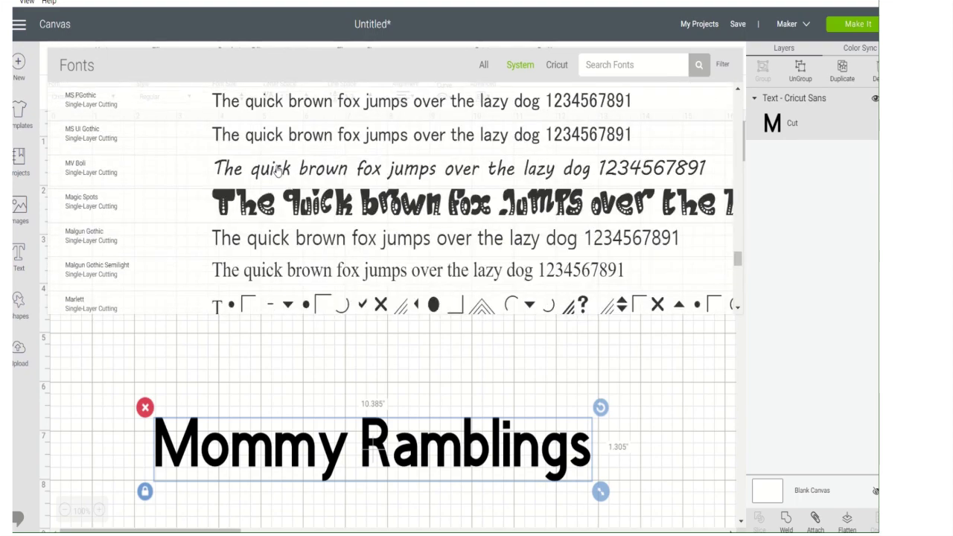
scroll(276, 171, "down", 10)
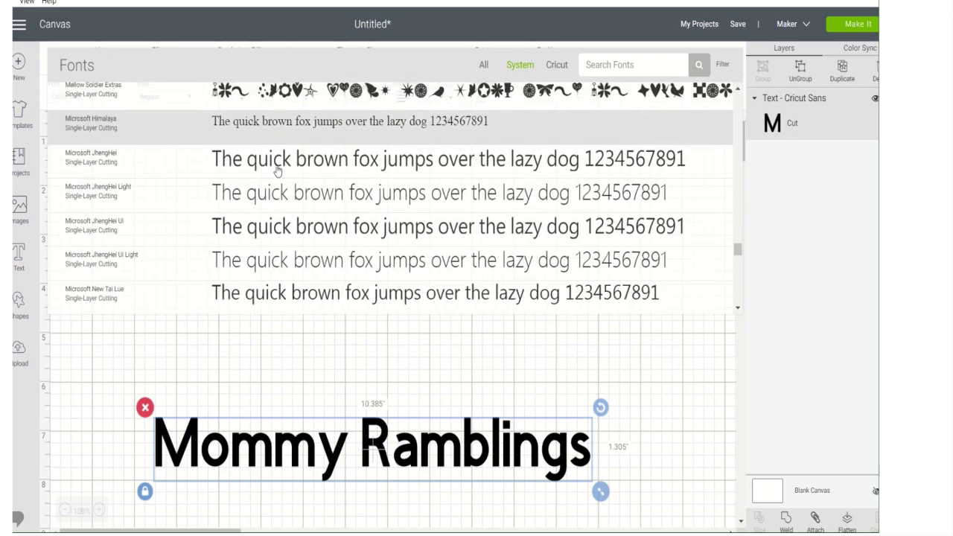
scroll(276, 171, "down", 10)
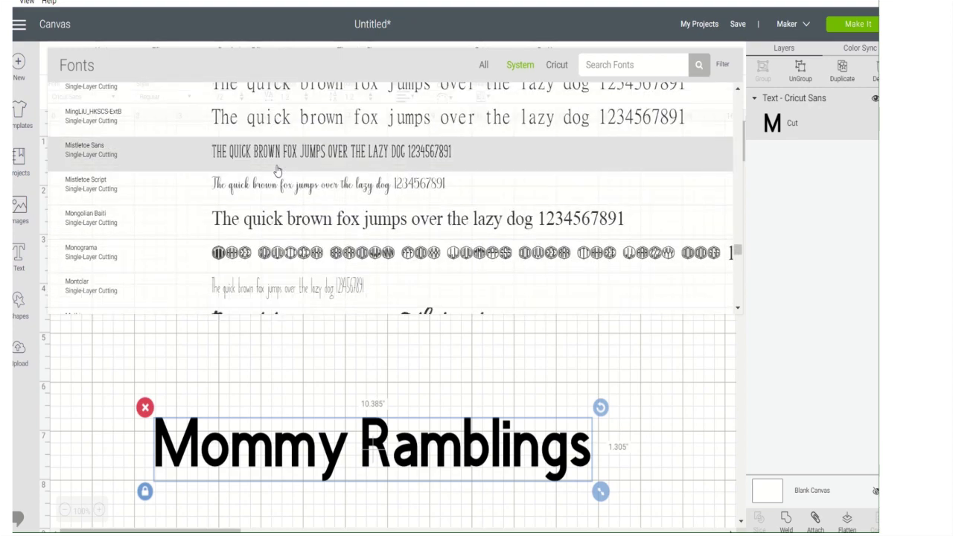
scroll(277, 171, "down", 10)
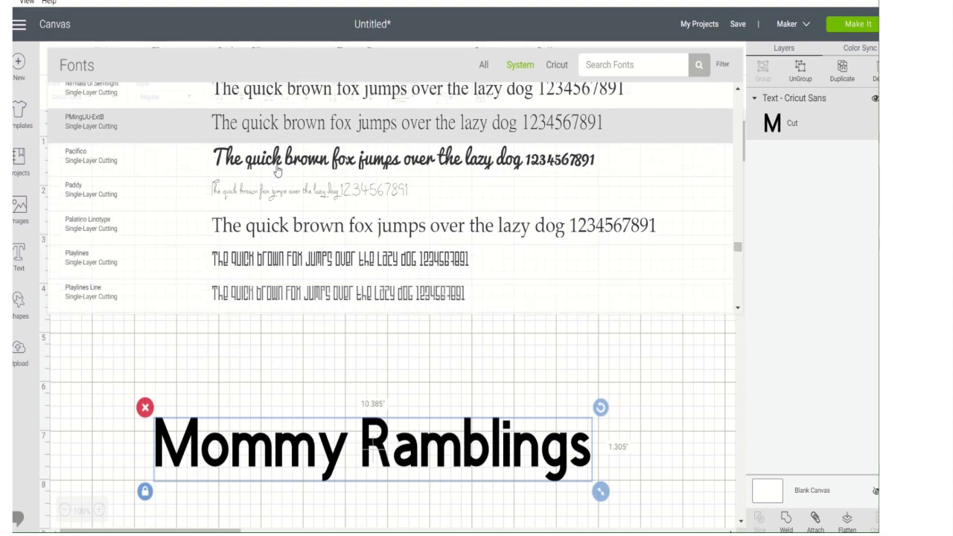
scroll(277, 171, "down", 10)
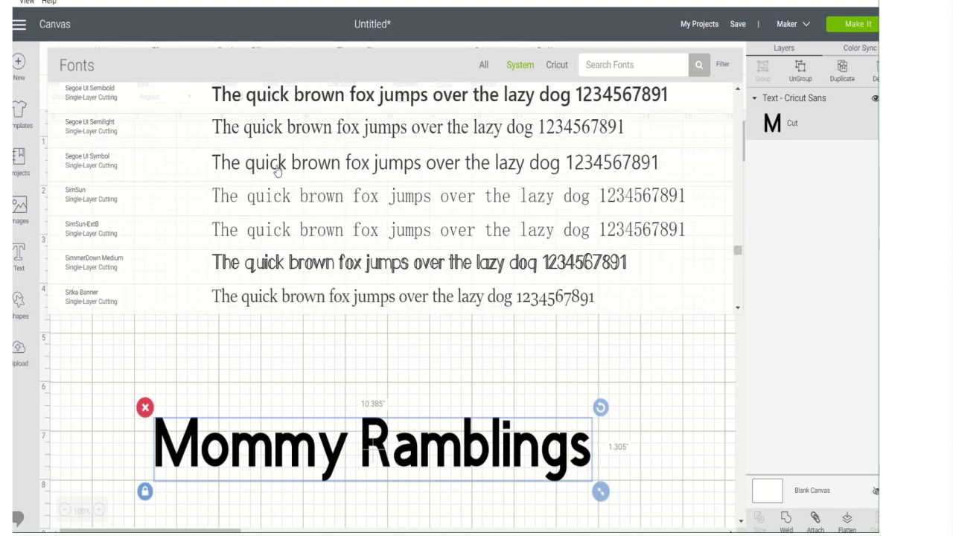
scroll(277, 172, "down", 10)
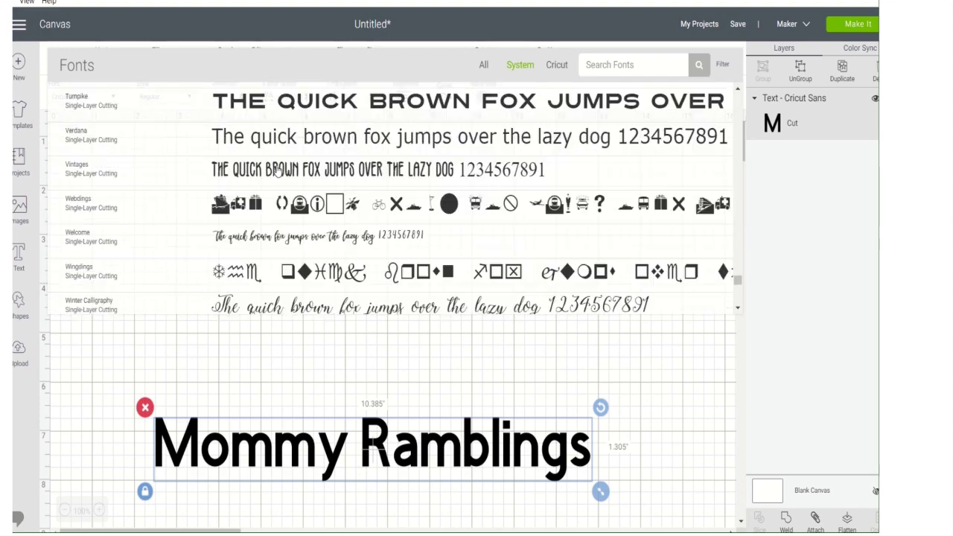
scroll(277, 171, "down", 3)
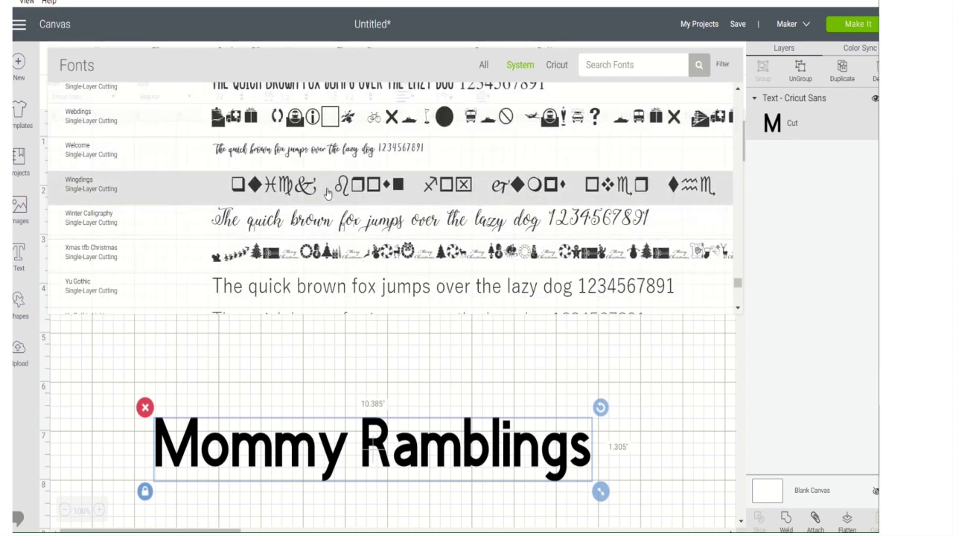
scroll(350, 182, "down", 10)
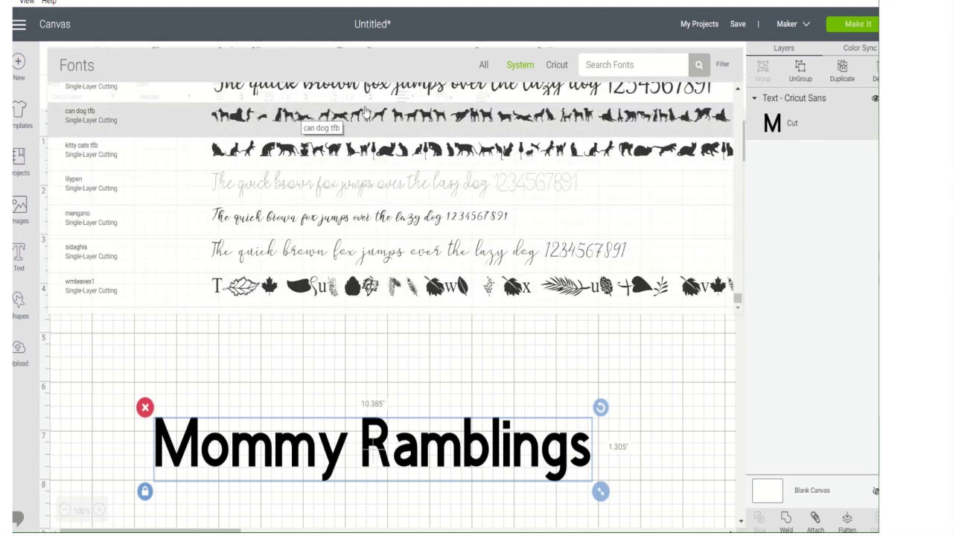
Look back through the System fonts from the kitty cats tfb dingbats to the Bahnschrift and Lets Ski fonts, and close the list.
scroll(305, 141, "up", 10)
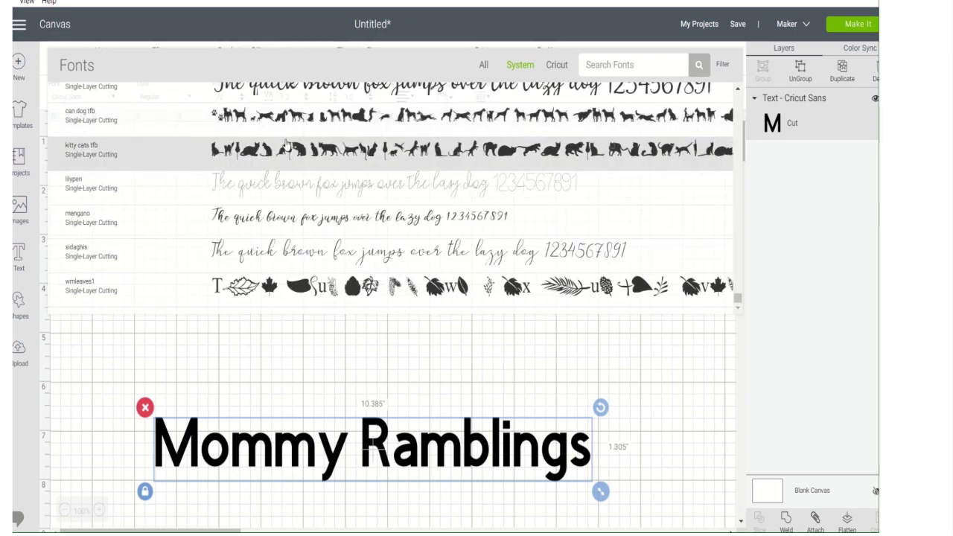
scroll(251, 176, "down", 3)
scroll(251, 176, "up", 15)
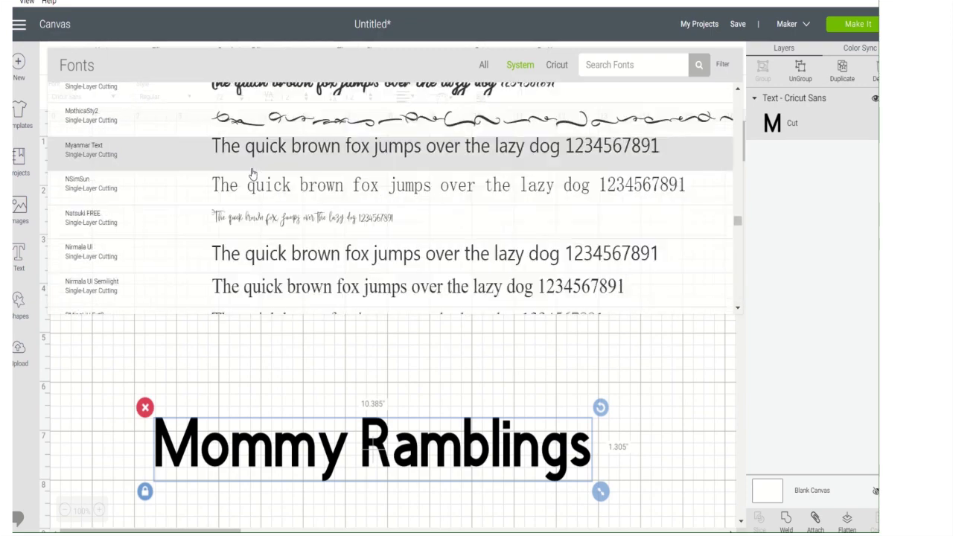
scroll(252, 173, "up", 10)
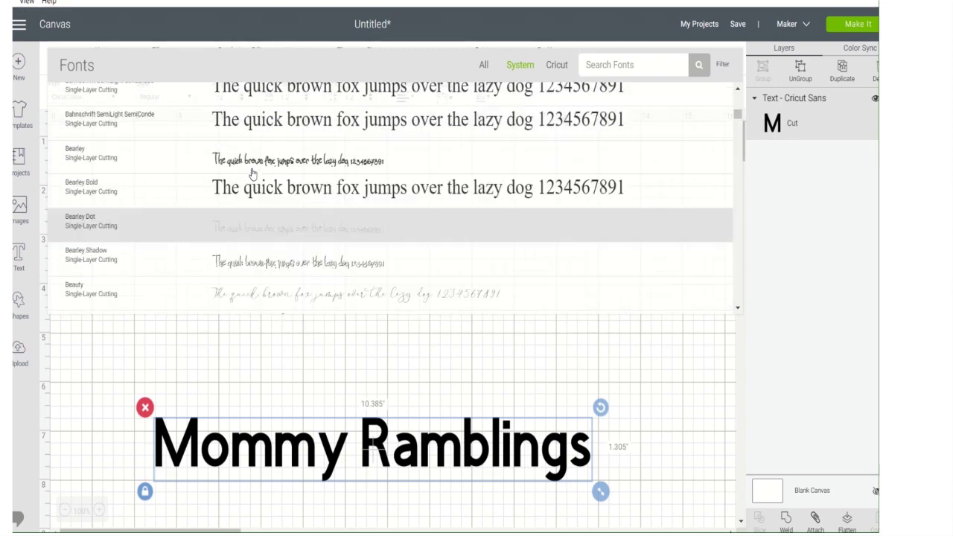
scroll(277, 103, "down", 8)
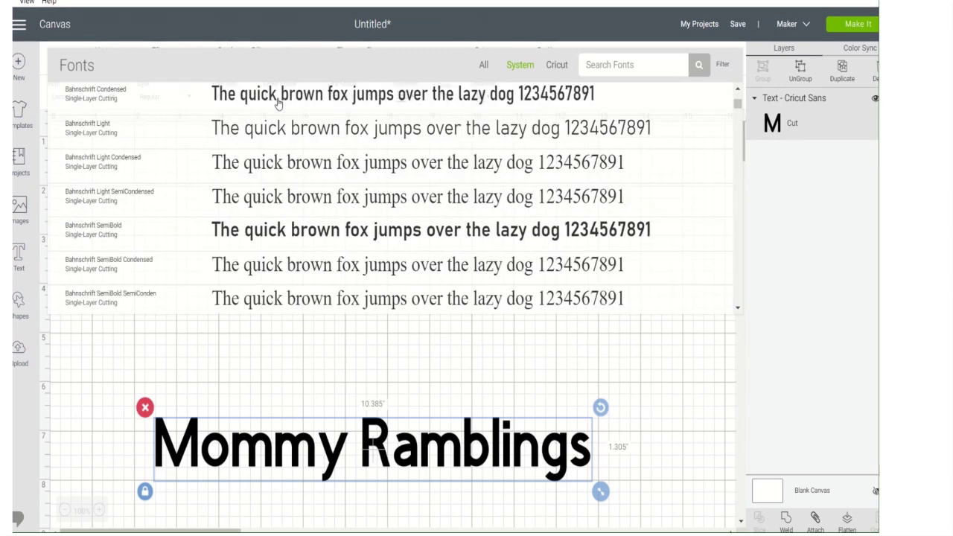
scroll(277, 102, "down", 6)
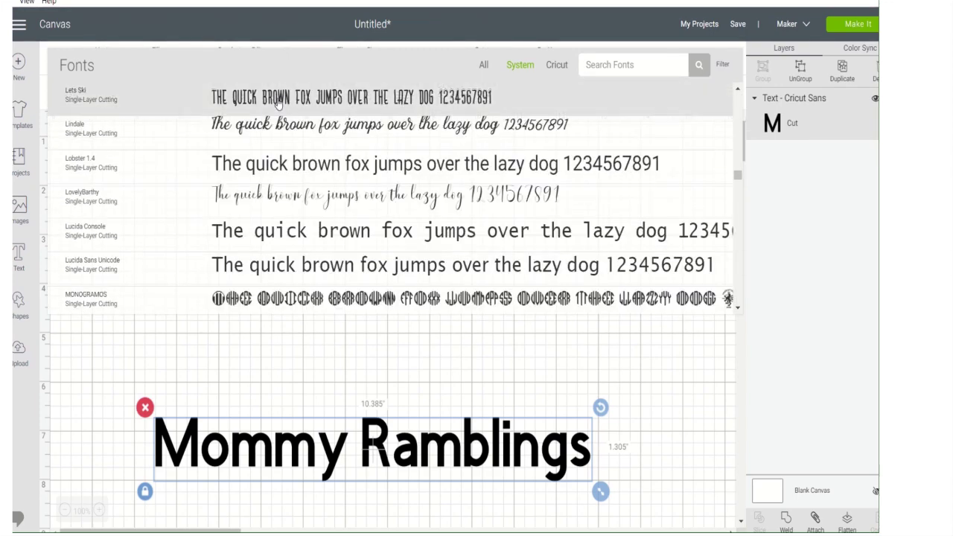
scroll(276, 223, "down", 3)
left_click(539, 431)
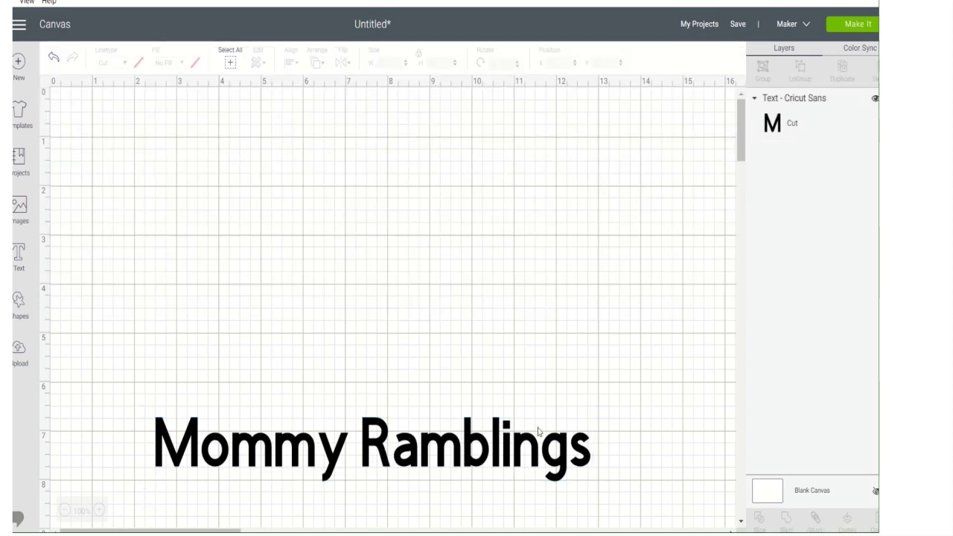
Select the whole Mommy Ramblings text and change its font to the System font Magic Spots.
left_click(587, 458)
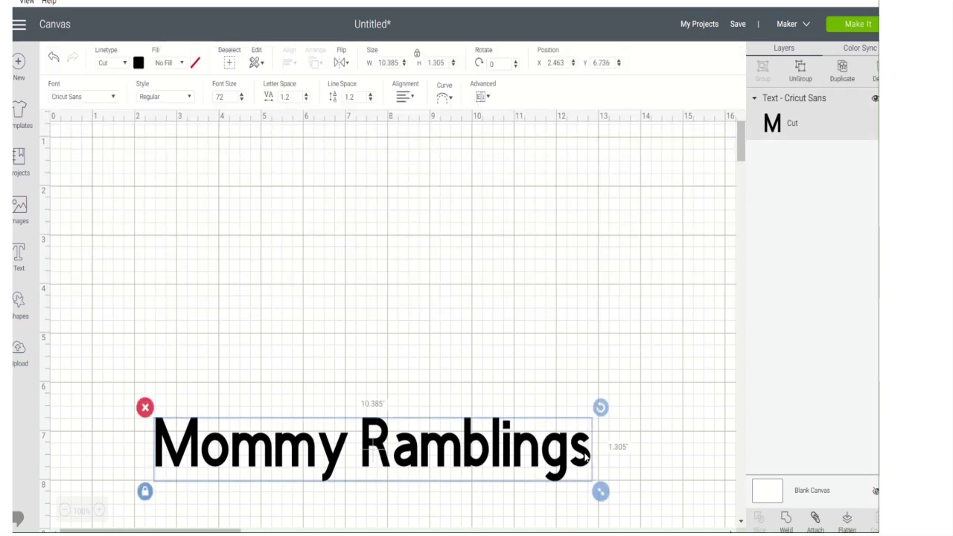
double_click(587, 457)
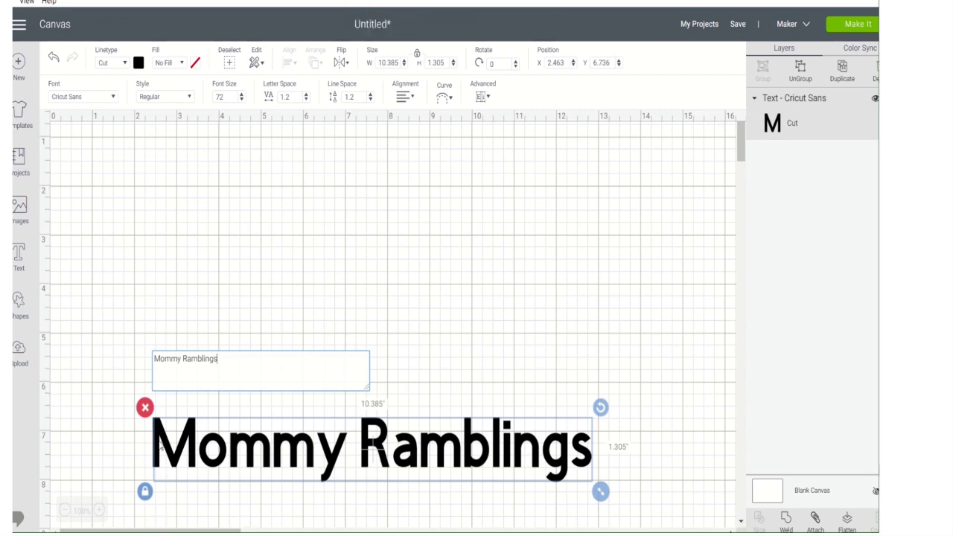
left_click_drag(240, 359, 148, 369)
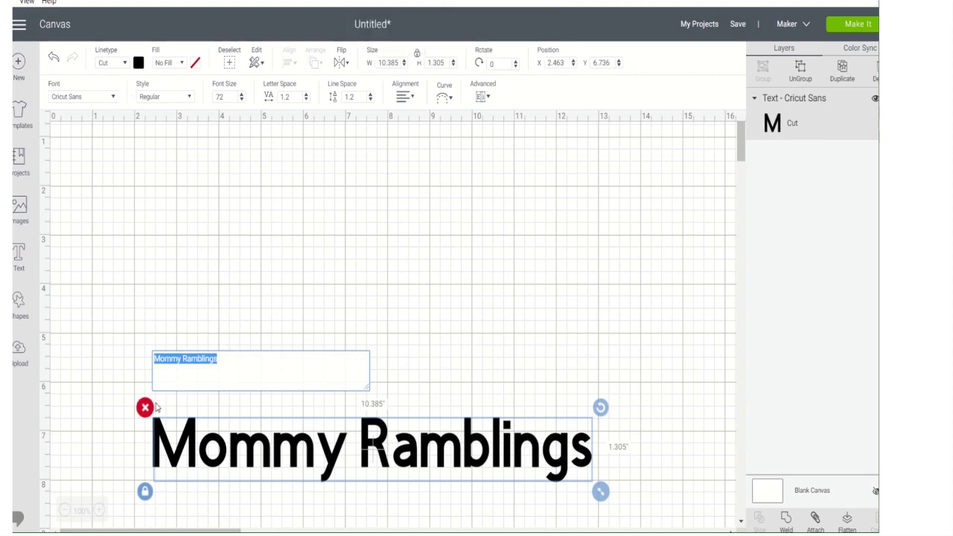
left_click(111, 97)
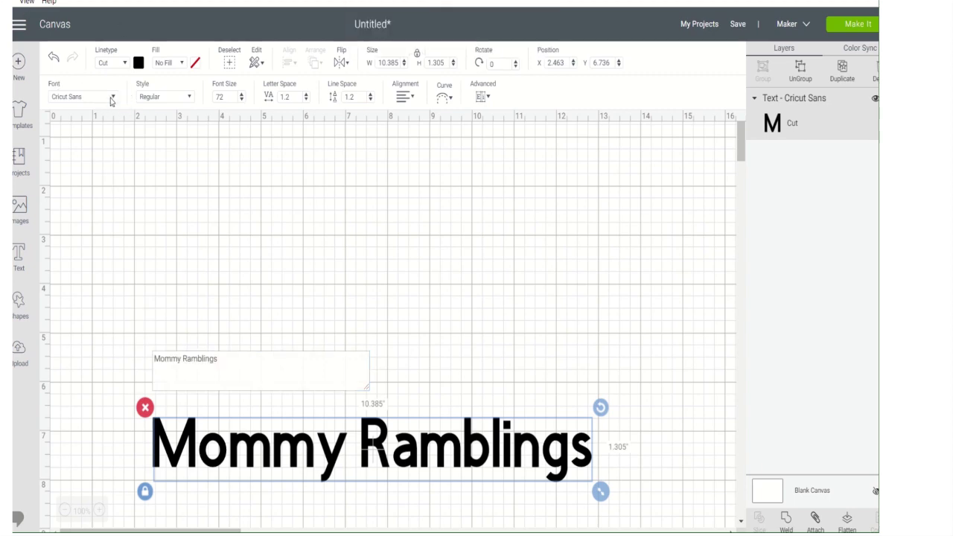
left_click(254, 355)
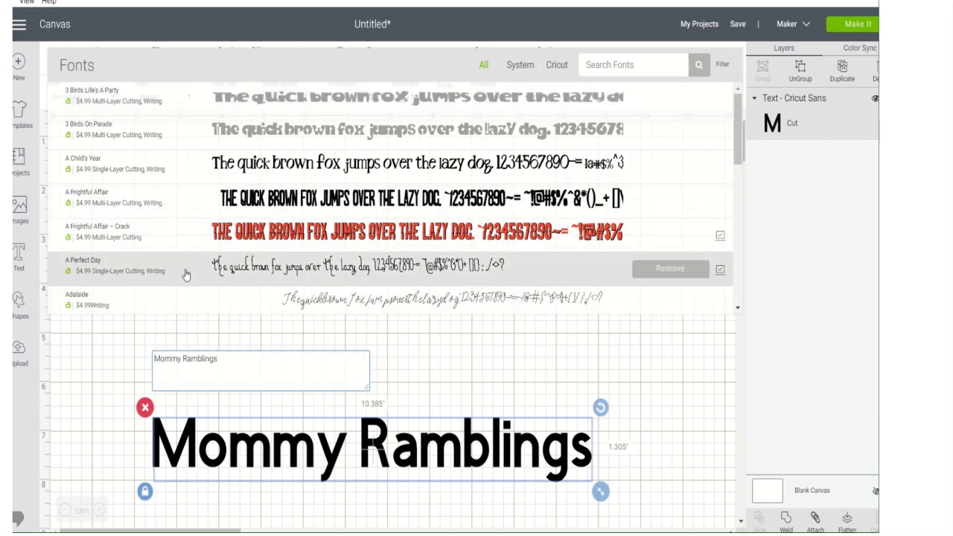
left_click(509, 67)
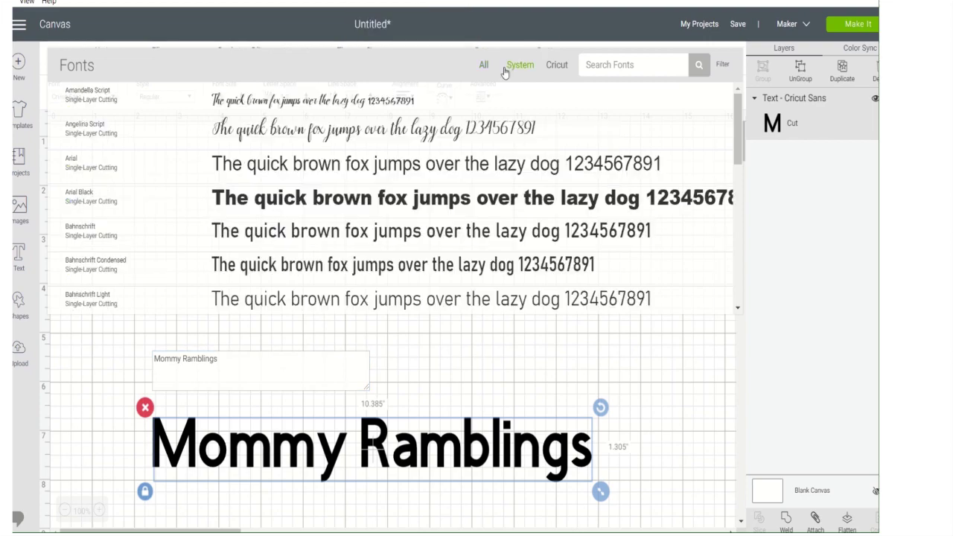
scroll(270, 185, "down", 5)
scroll(270, 184, "down", 10)
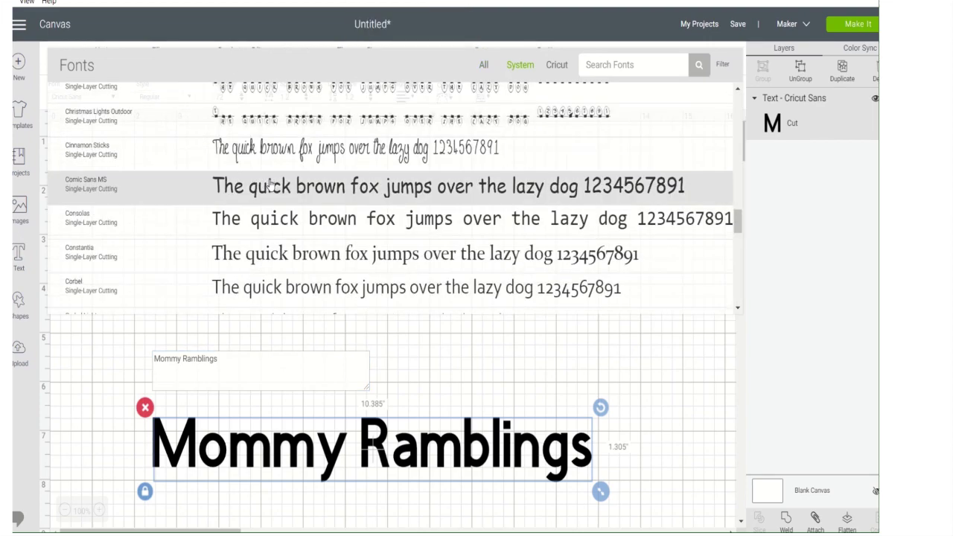
scroll(245, 279, "down", 12)
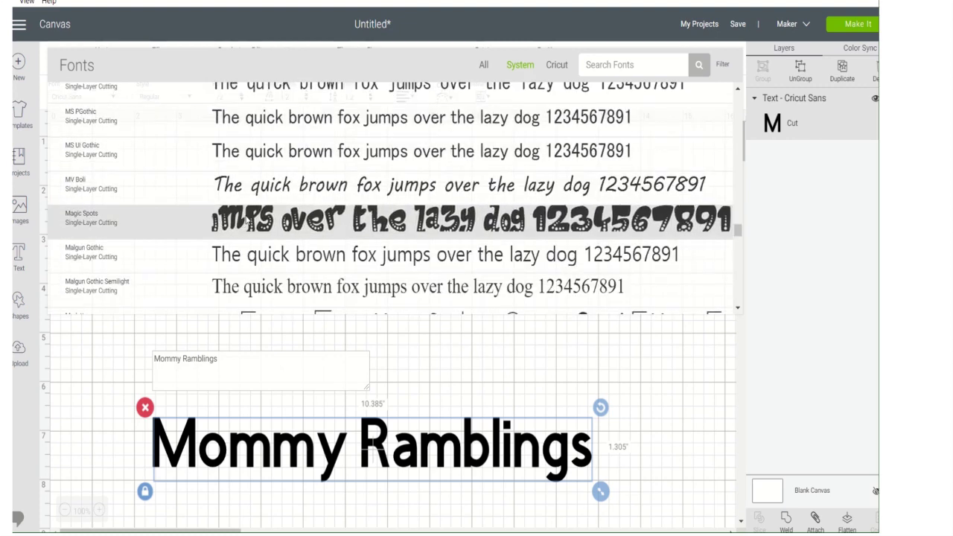
left_click(244, 220)
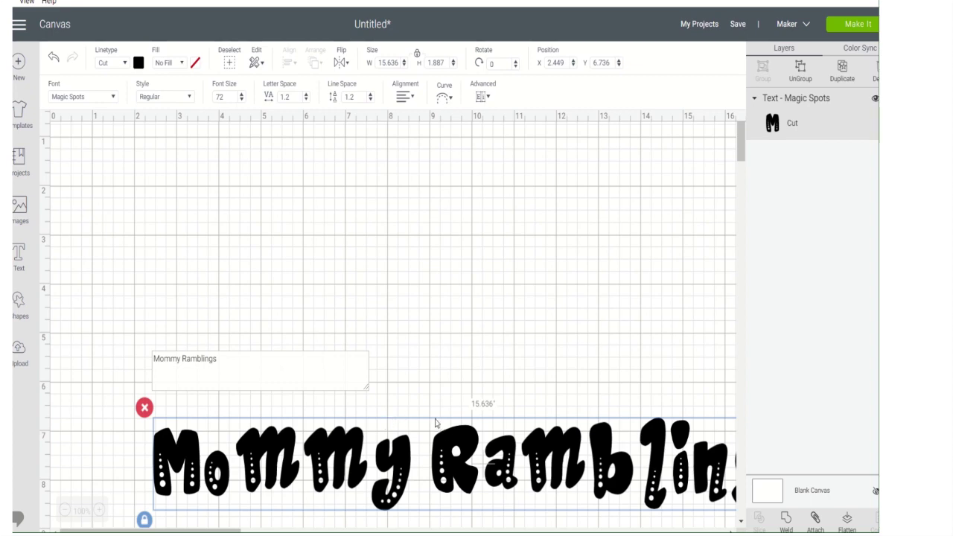
left_click(435, 423)
left_click_drag(424, 446, 382, 492)
left_click(372, 427)
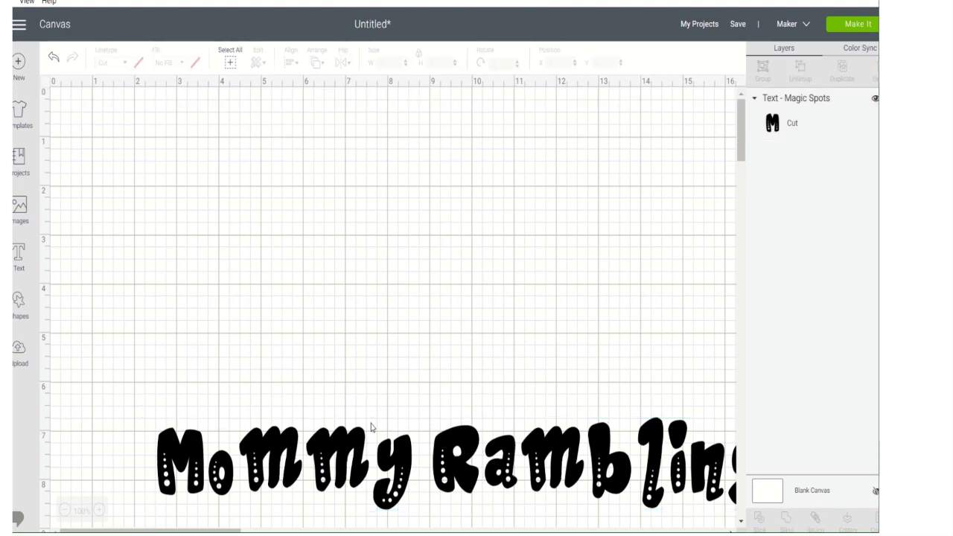
left_click(340, 450)
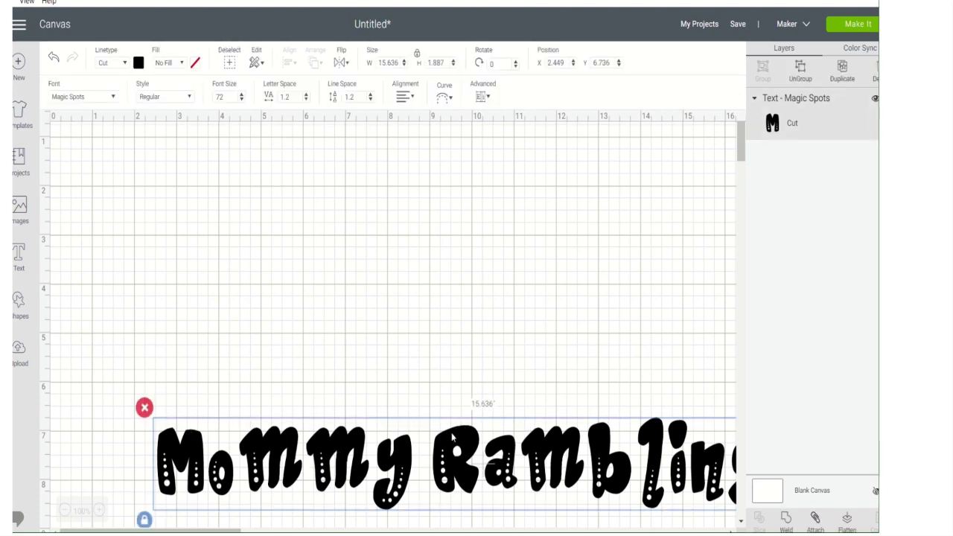
left_click_drag(438, 511, 405, 452)
left_click(423, 500)
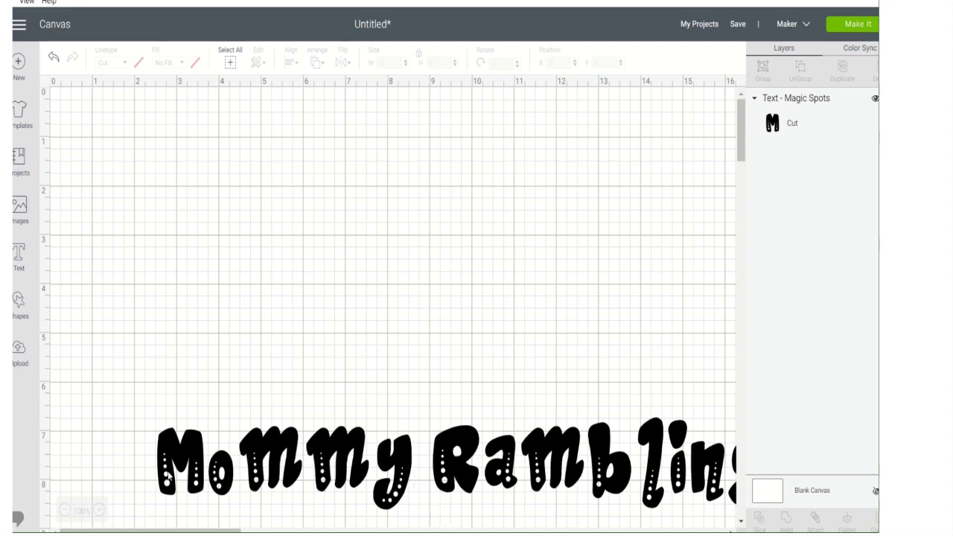
Unlock the proportions of the Mommy Ramblings text and keep the text selected.
left_click(170, 476)
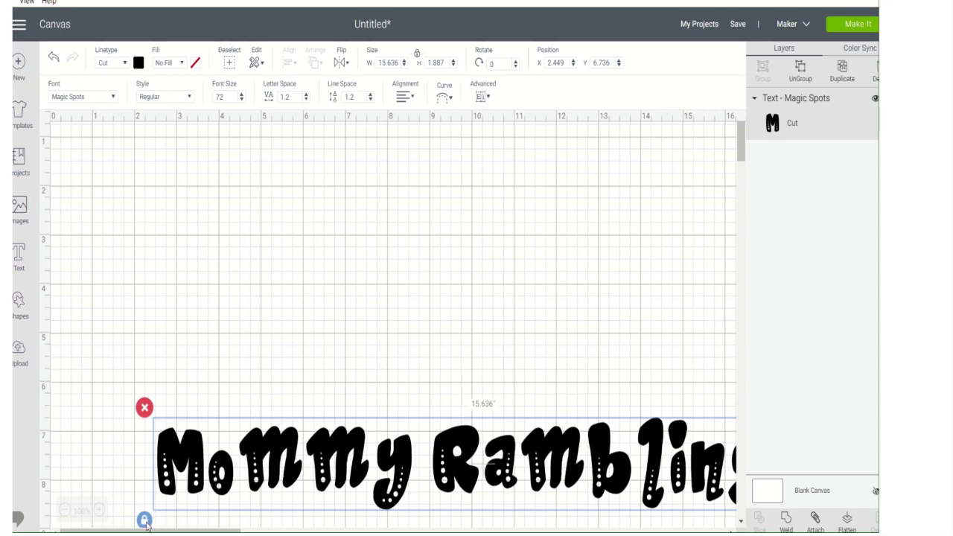
left_click(332, 417)
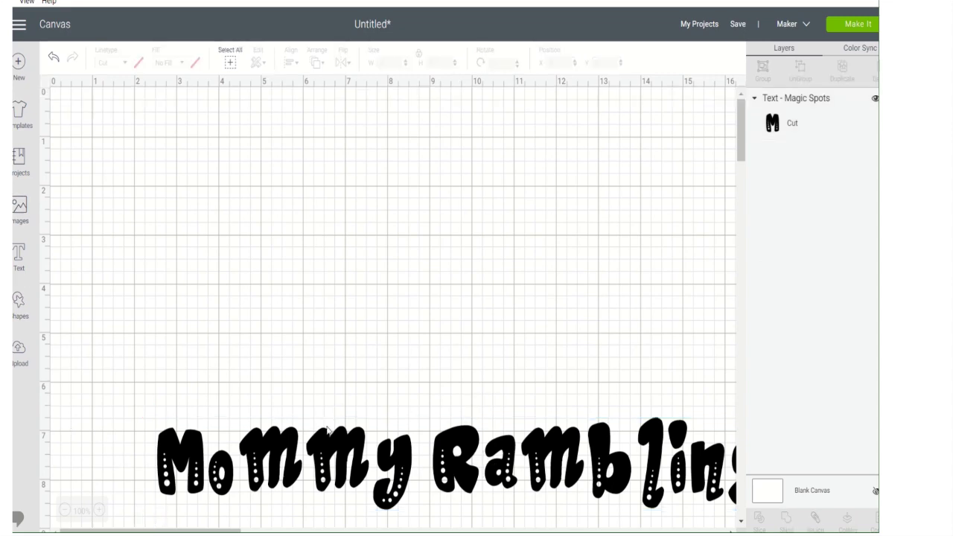
left_click(299, 453)
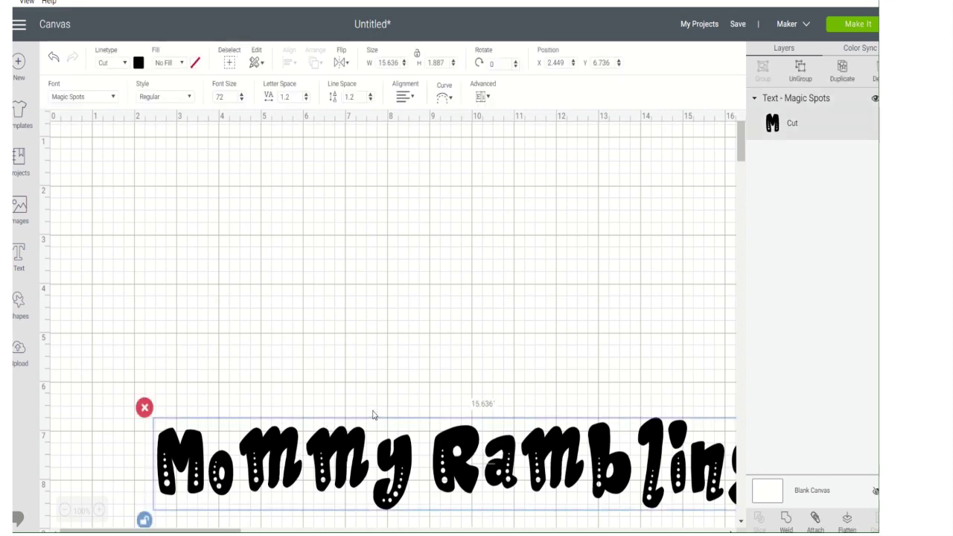
Move the Mommy Ramblings text to the upper-left corner of the canvas, to about X 0.241, Y 0.597, and deselect it.
left_click_drag(365, 428, 245, 156)
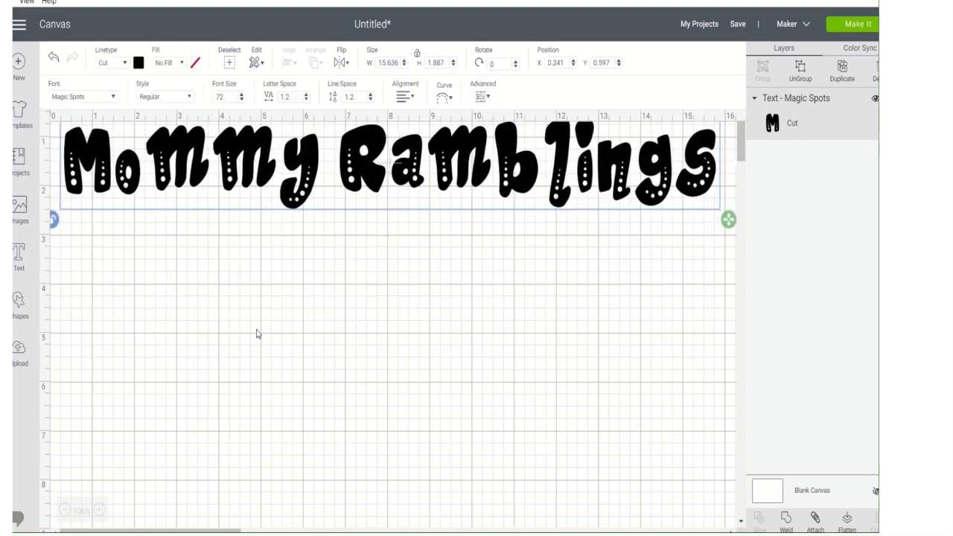
left_click(257, 333)
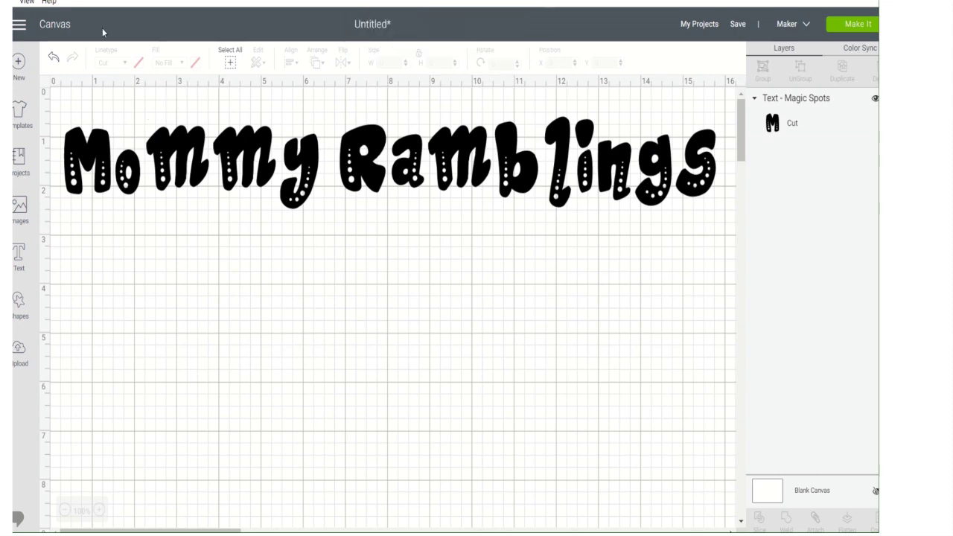
Change the Mommy Ramblings text to the System font HappyRabbit and enlarge it to about 15.4" wide by 2.7" high.
left_click(162, 176)
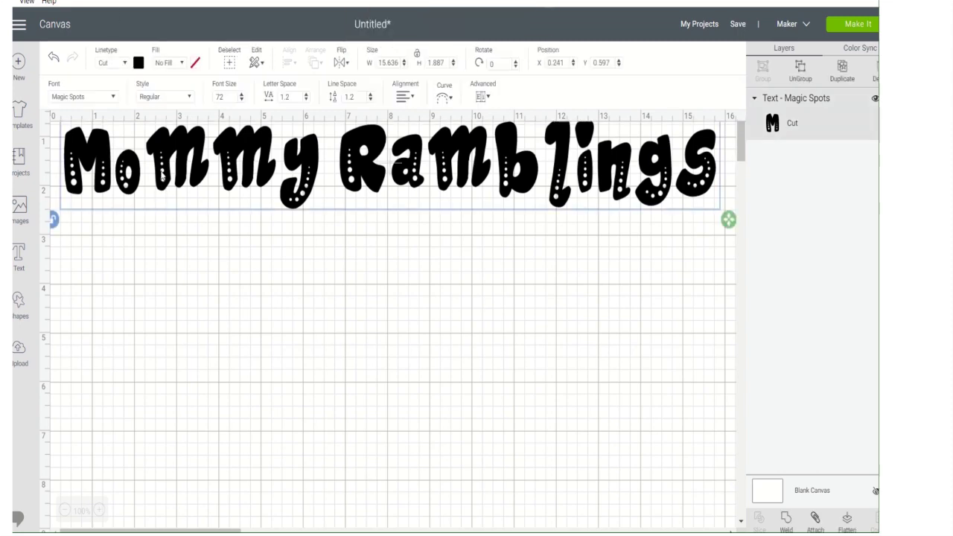
left_click(113, 98)
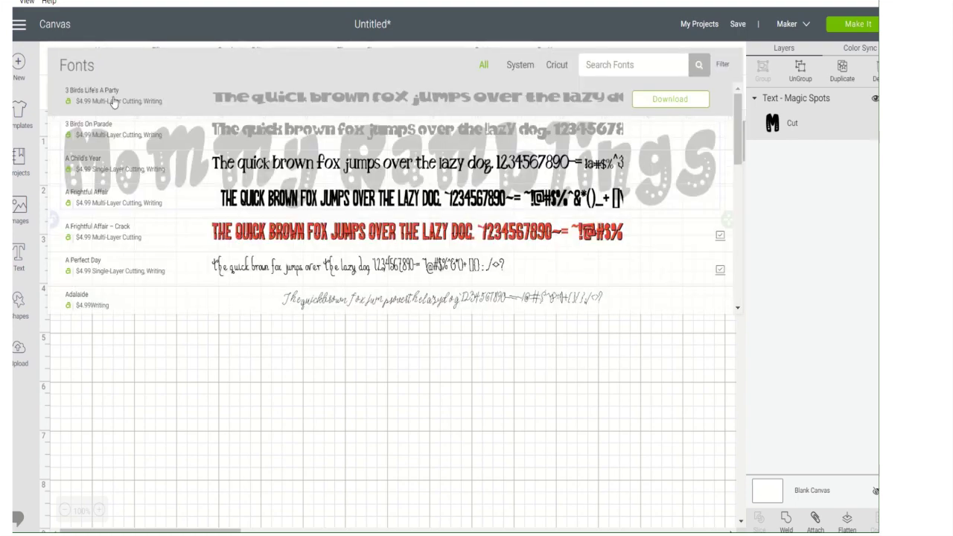
left_click(520, 65)
scroll(130, 197, "down", 5)
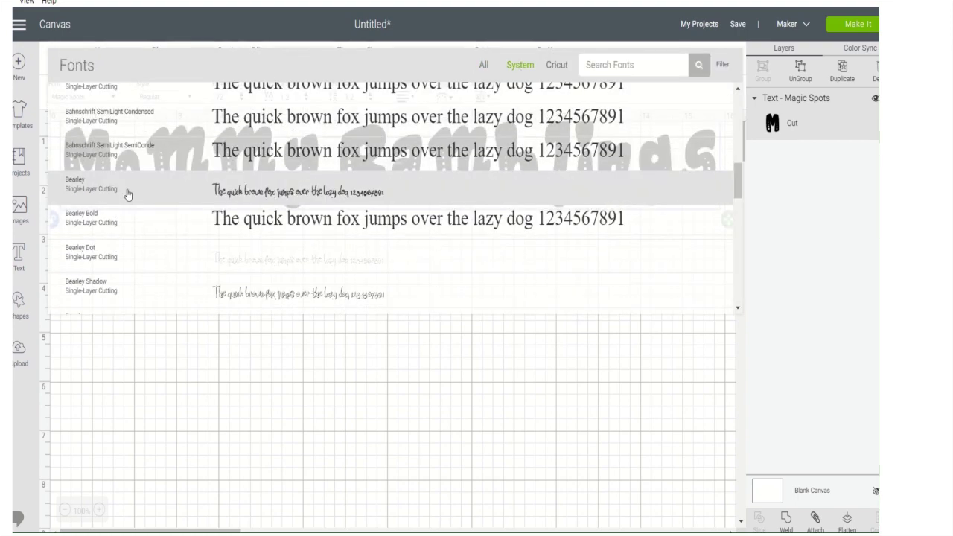
scroll(128, 193, "down", 5)
scroll(128, 194, "down", 6)
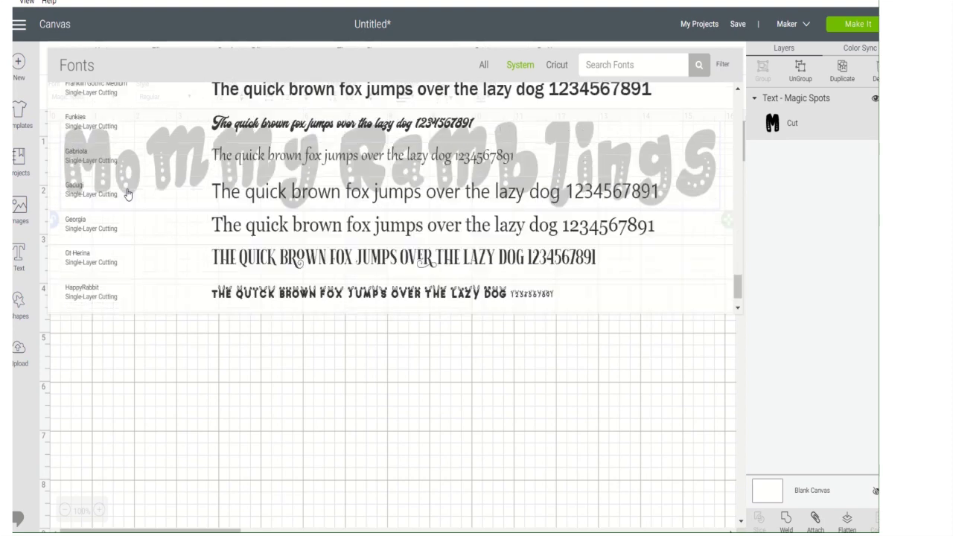
left_click(186, 265)
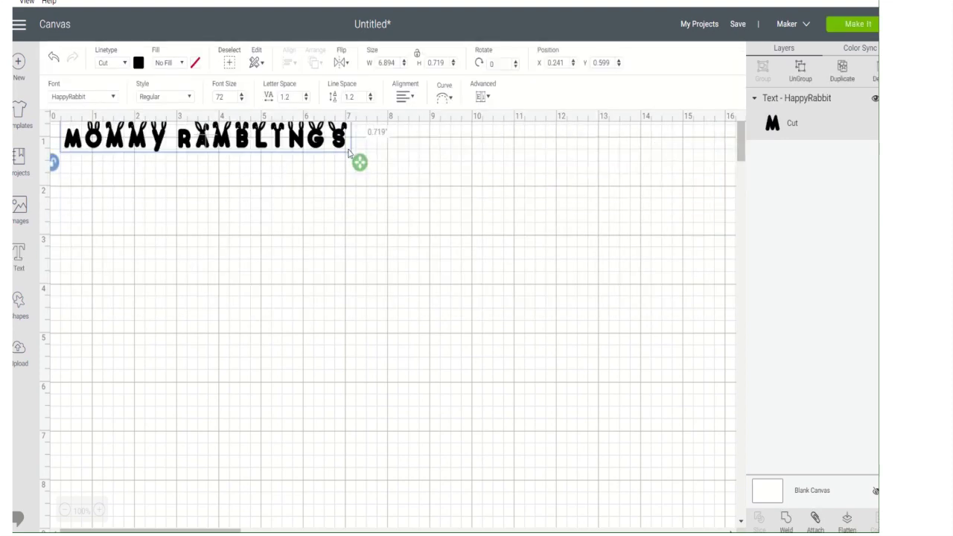
left_click_drag(360, 162, 716, 261)
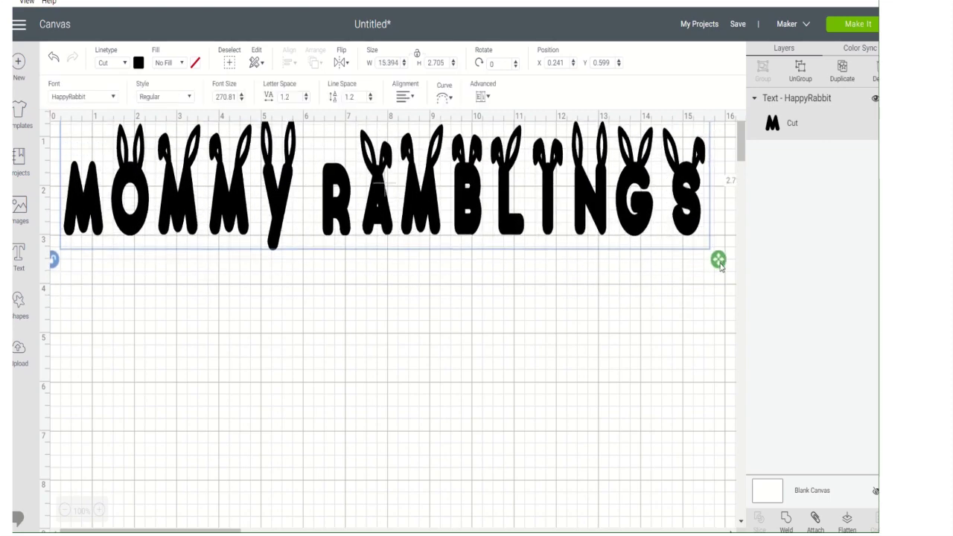
left_click(260, 317)
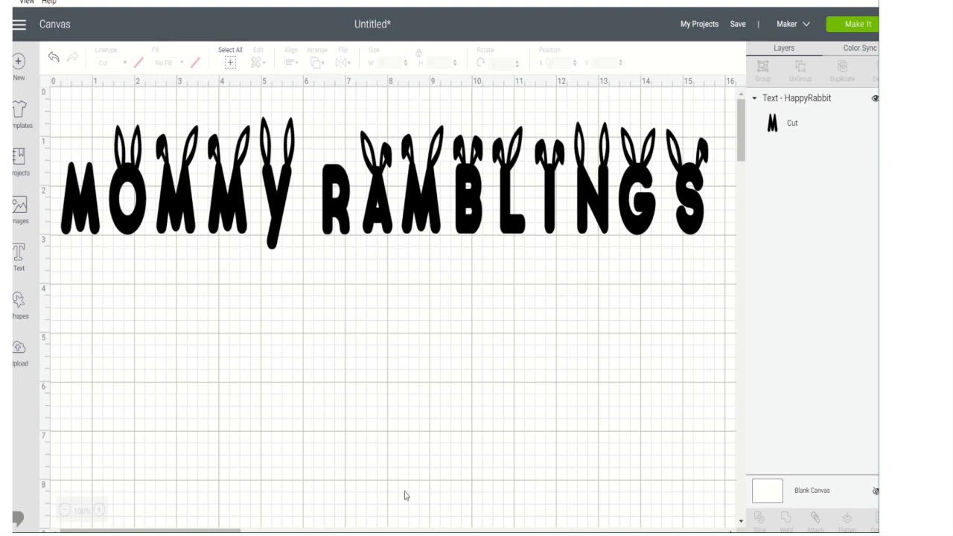
Switch to the Chrome window with the dafont Christmas page and start a web search with "free svg".
mouse_move(474, 534)
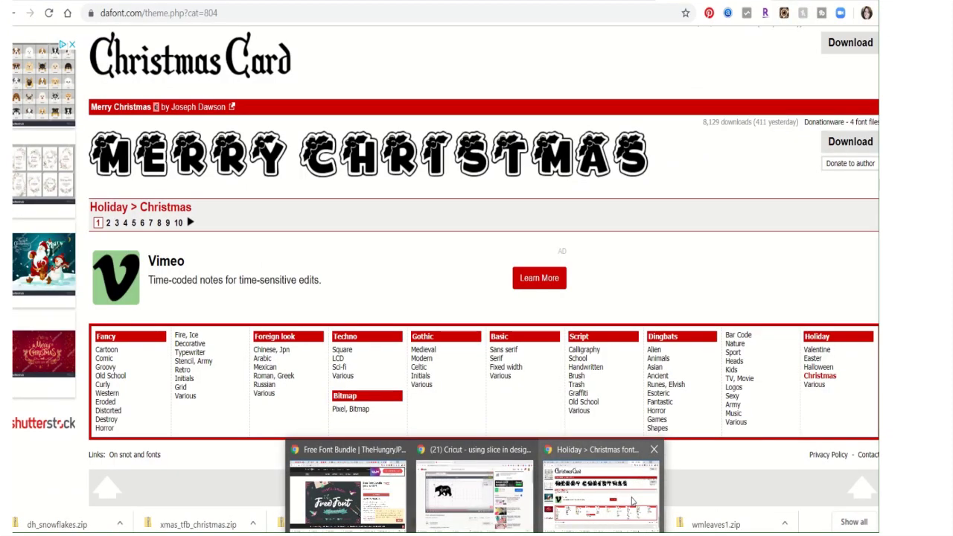
left_click(632, 503)
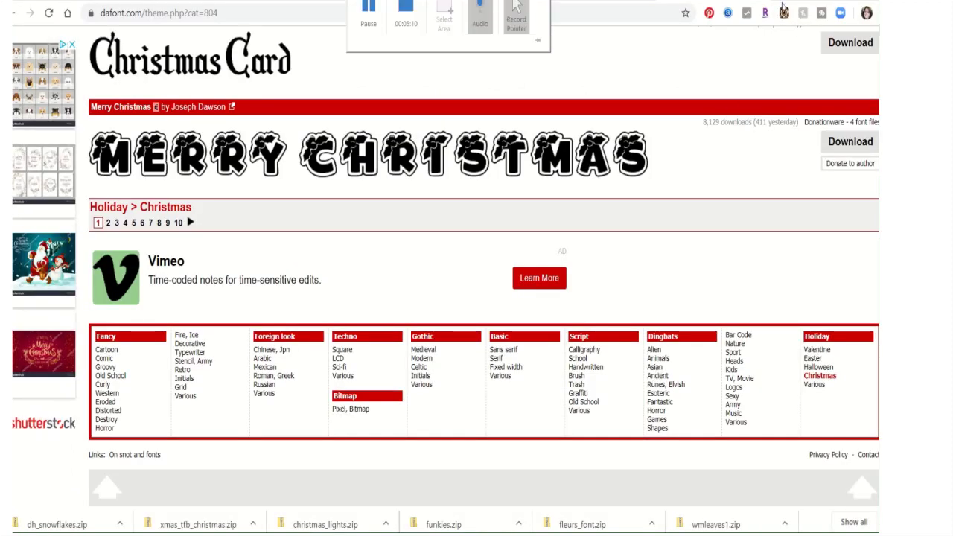
left_click(292, 9)
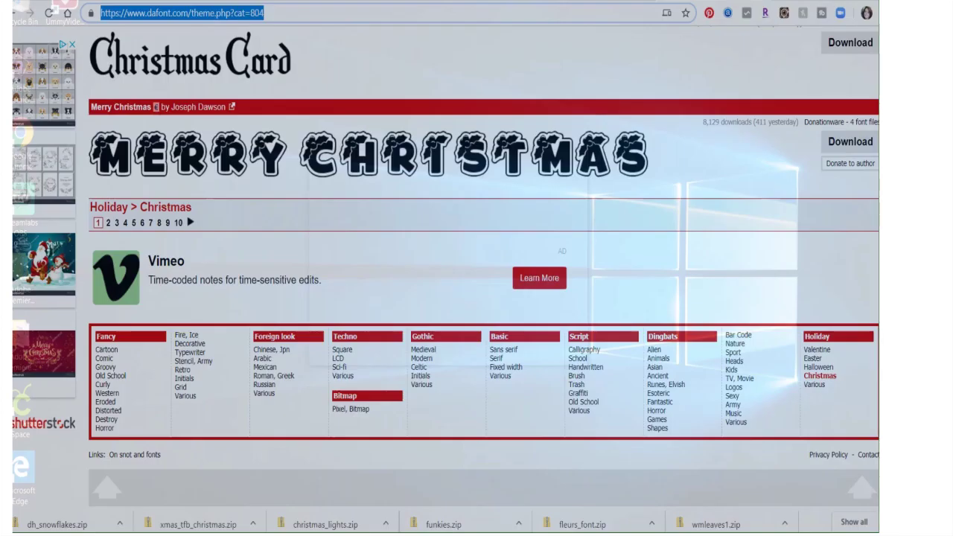
type("free s")
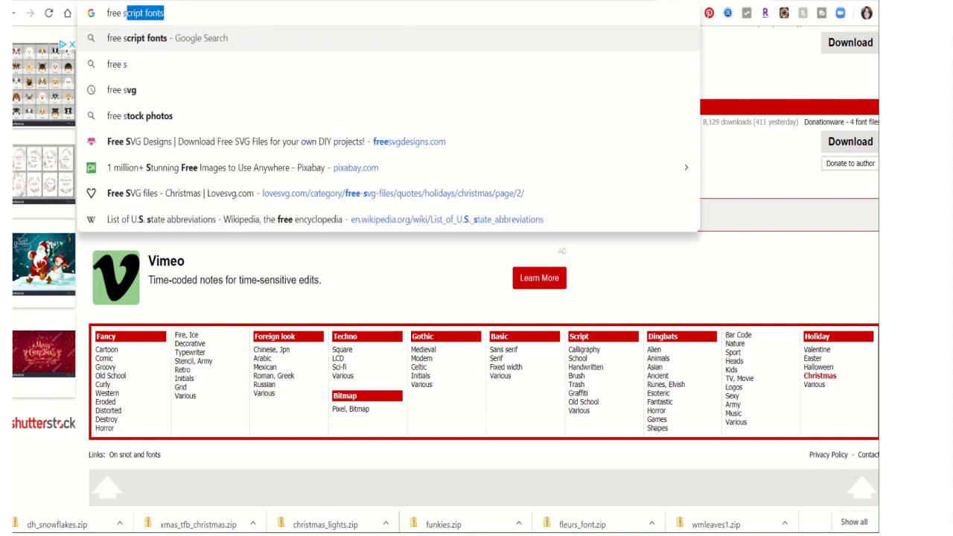
type("vg")
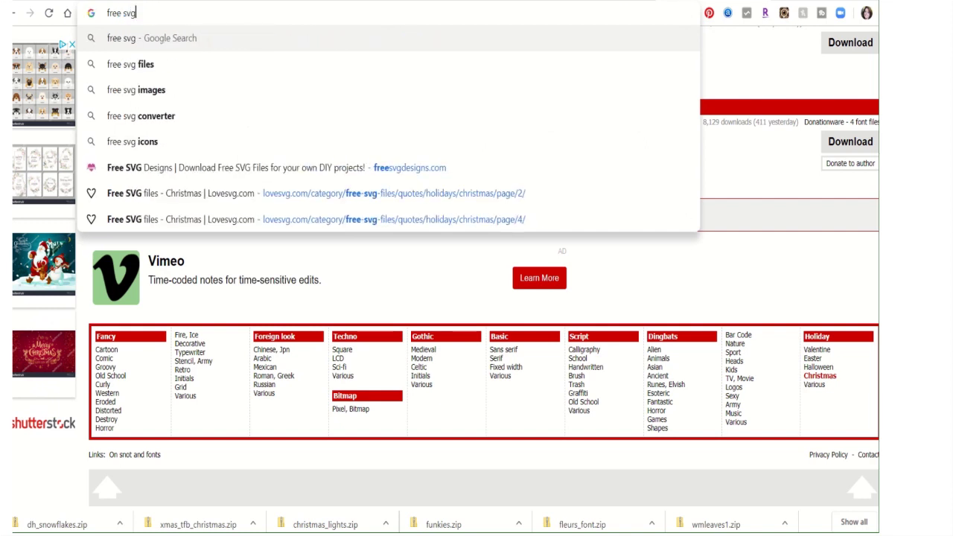
type(" desi")
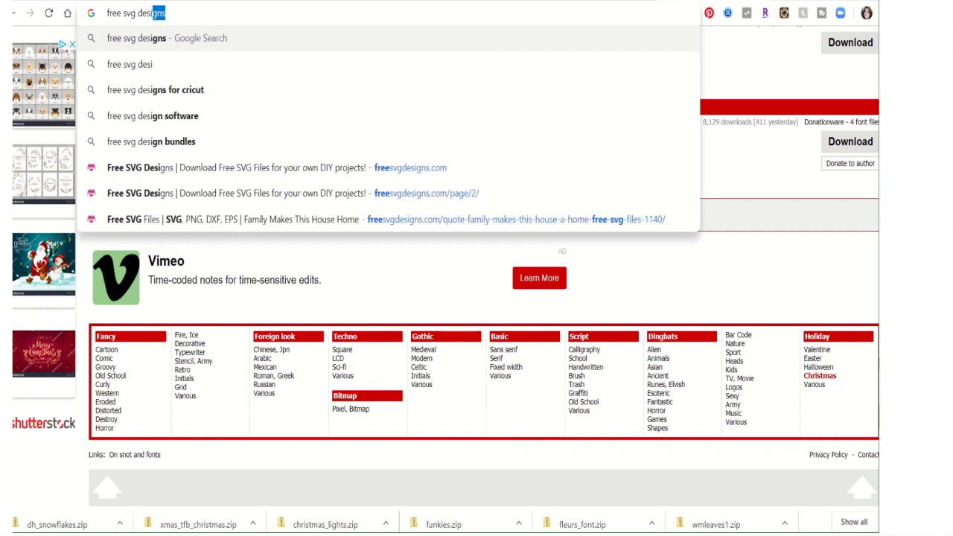
type("gn=====")
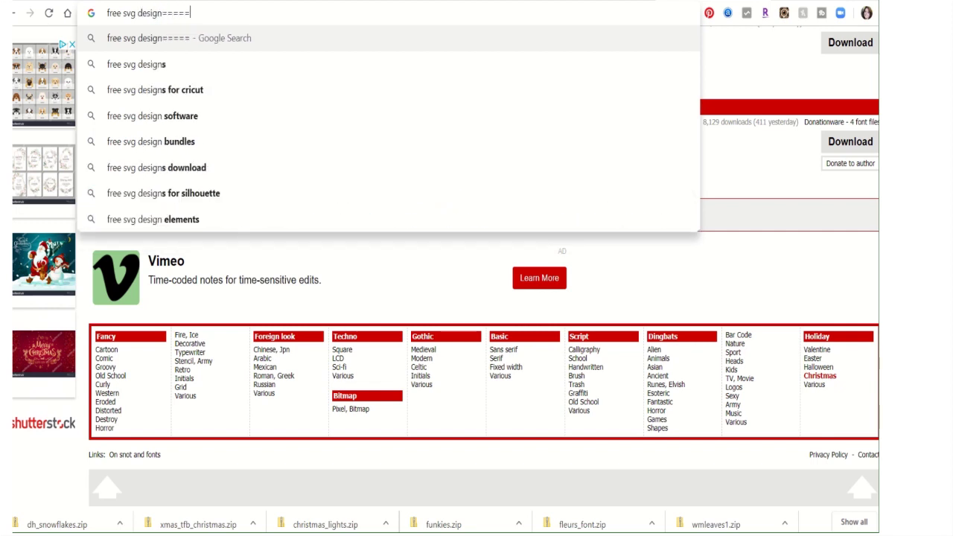
key("BackSpace")
key("BackSpace")
key("BackSpace")
key("BackSpace")
key("BackSpace")
key("BackSpace")
key("BackSpace")
key("BackSpace")
key("BackSpace")
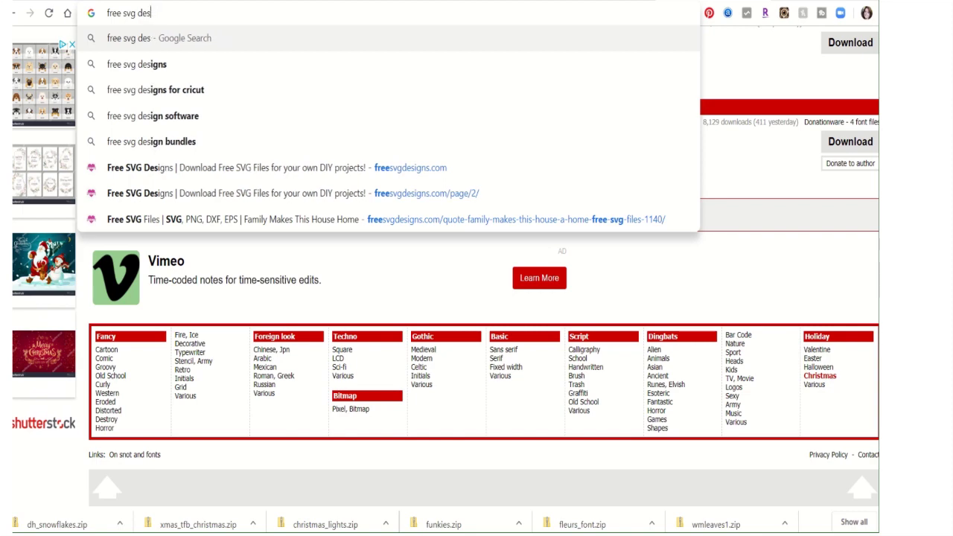
Search the web for "free svg cricut" and open the article "The Best Sites to Download FREE SVG Cut Files for Cricut".
type("cricut")
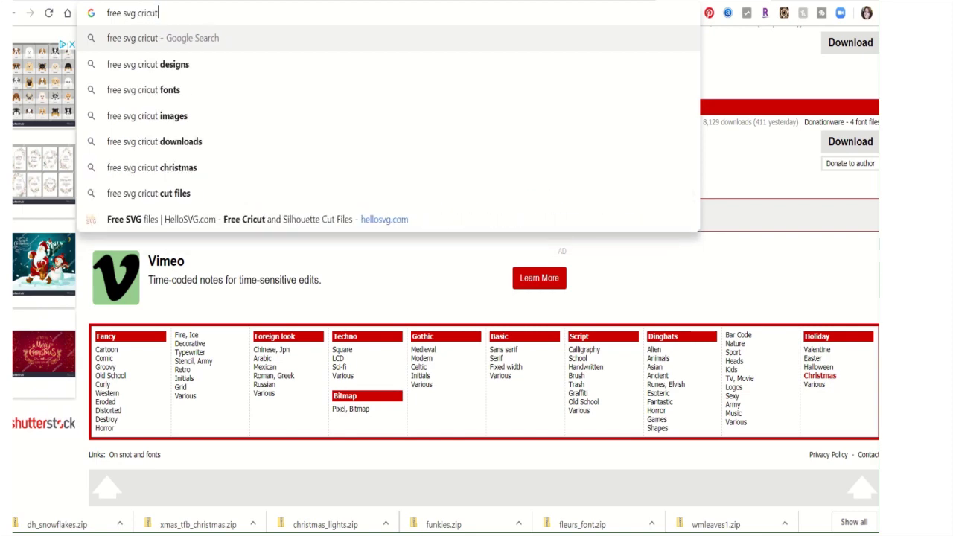
key("Return")
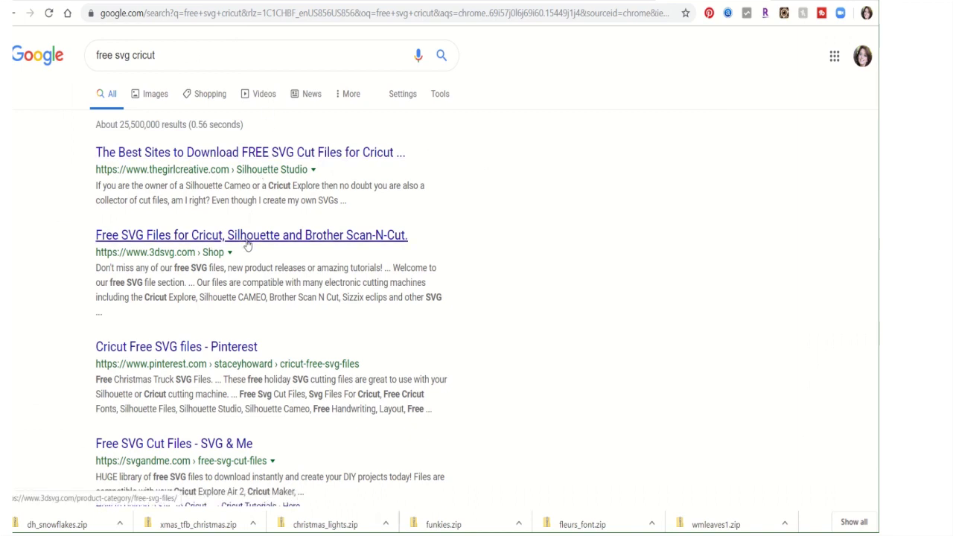
scroll(187, 352, "down", 5)
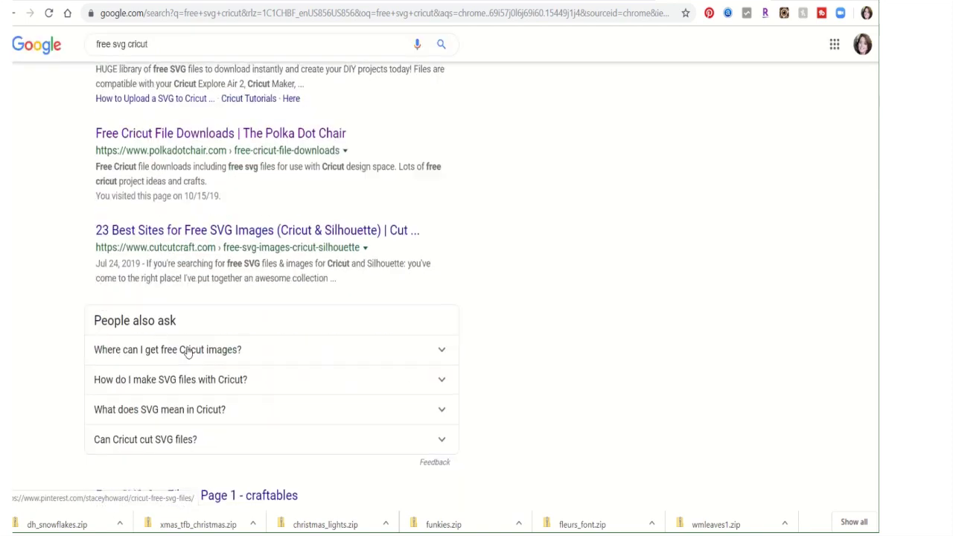
scroll(187, 350, "up", 5)
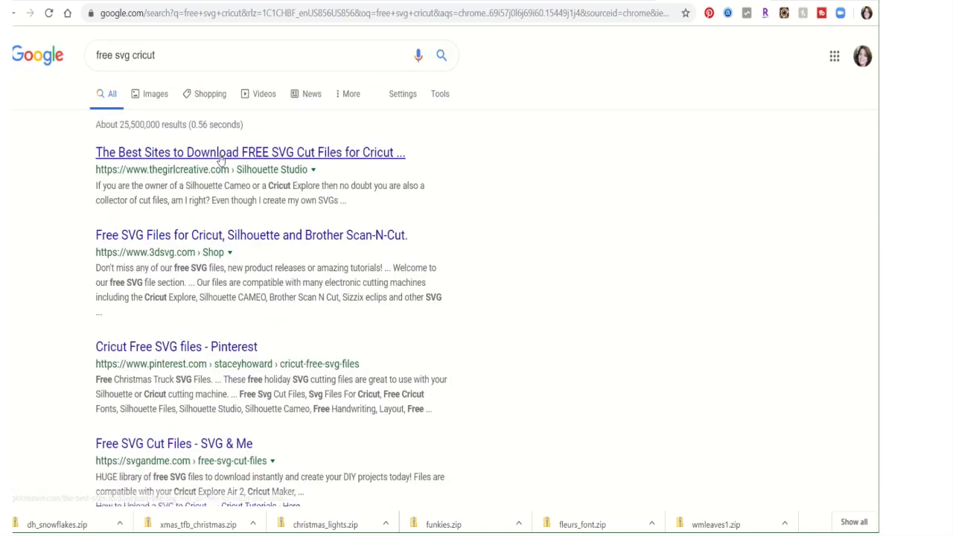
left_click(221, 152)
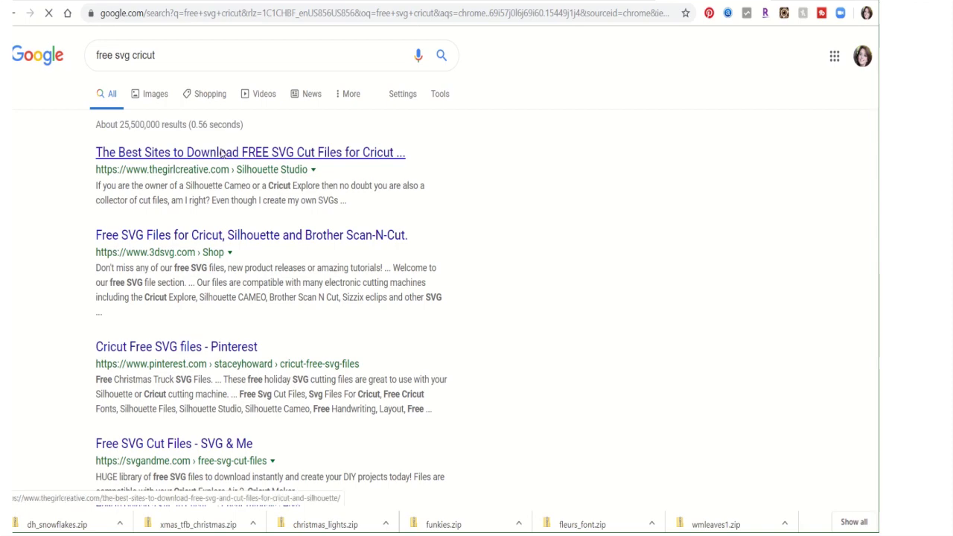
Accept the article's cookie notice and open Scarlett Rose Designs from its list of free SVG sites.
scroll(326, 153, "down", 5)
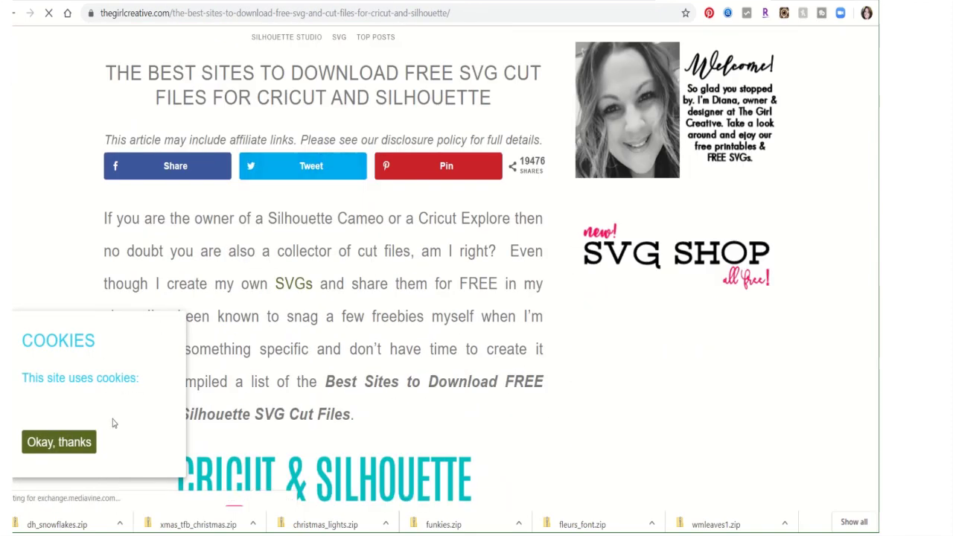
left_click(79, 442)
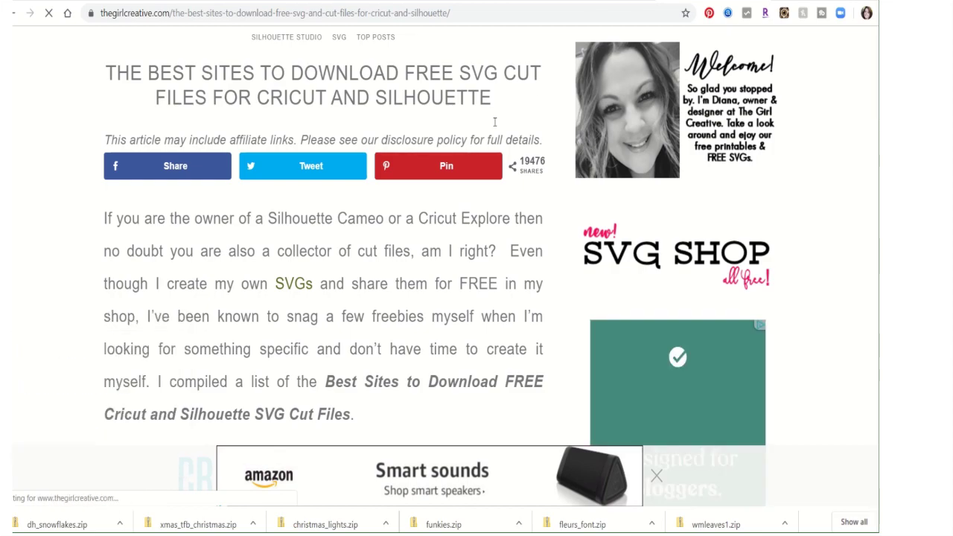
scroll(515, 106, "down", 20)
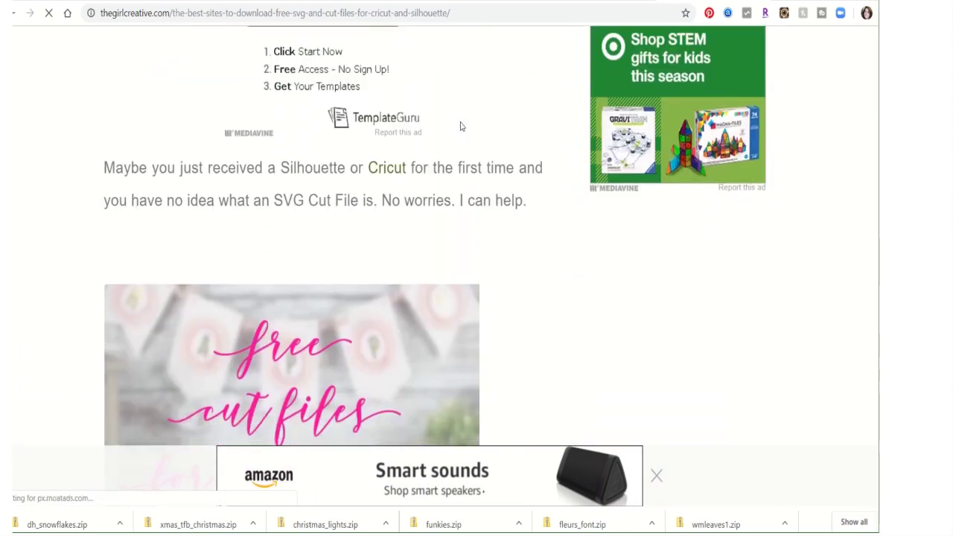
scroll(392, 151, "down", 7)
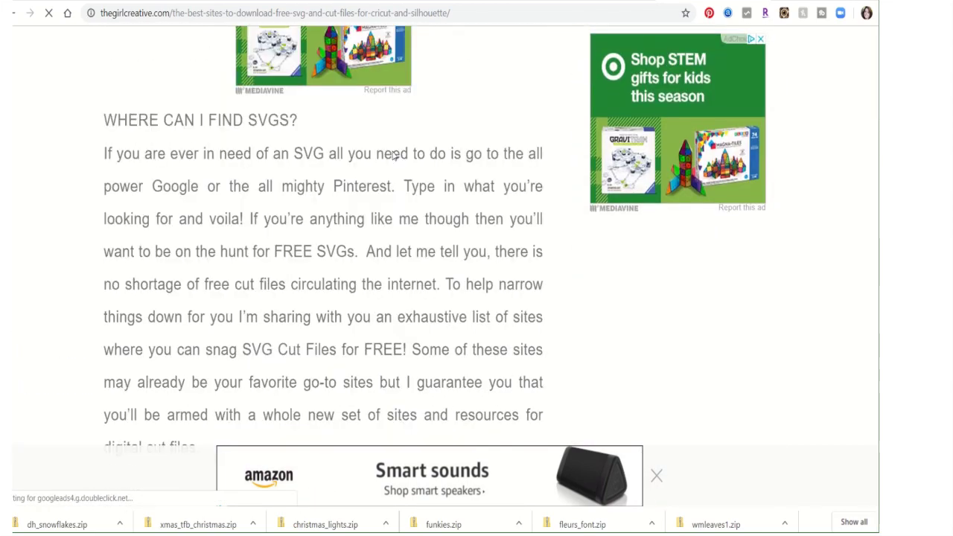
scroll(393, 153, "down", 10)
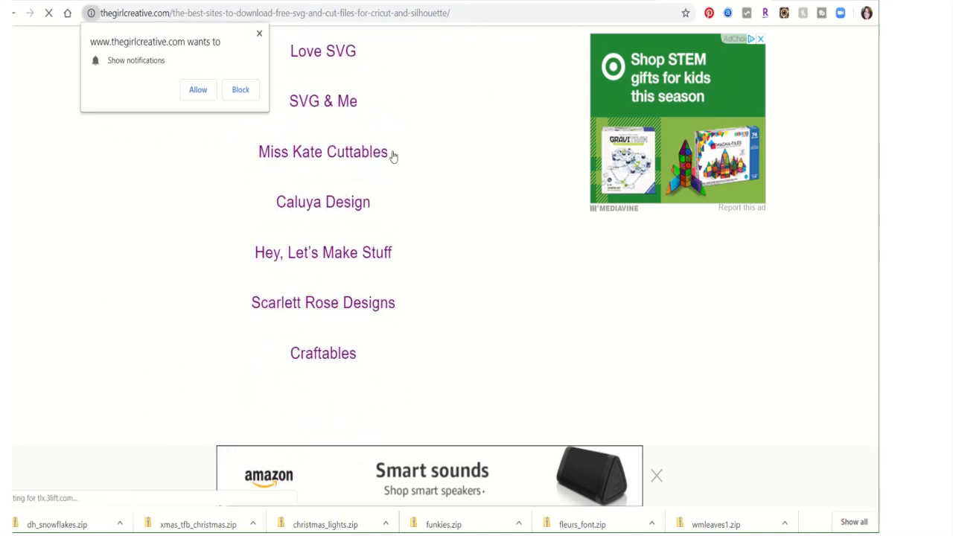
scroll(354, 214, "up", 1)
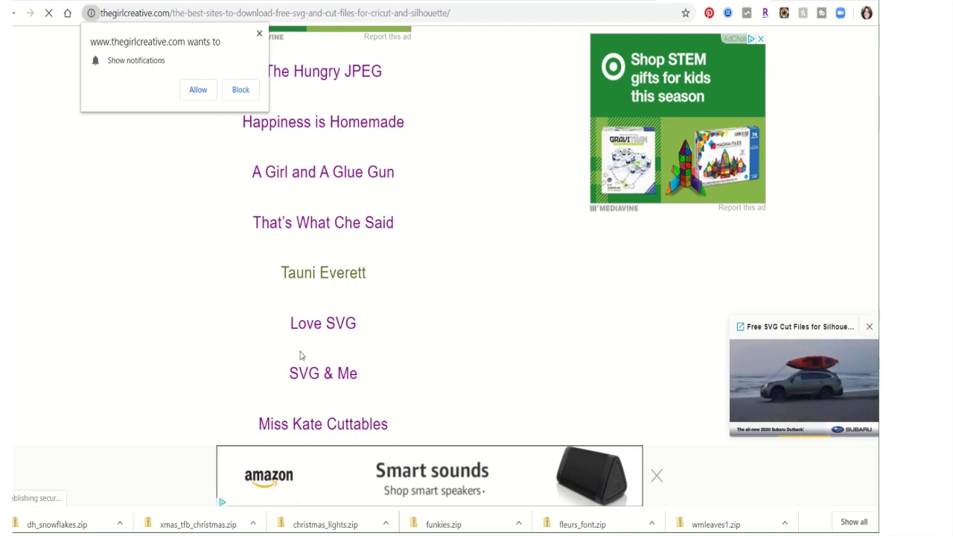
scroll(301, 356, "down", 5)
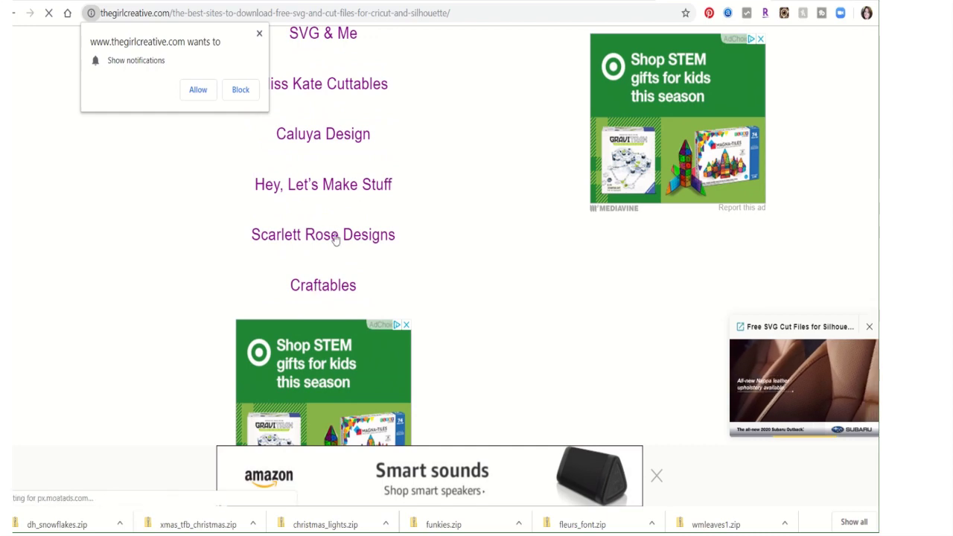
left_click(335, 237)
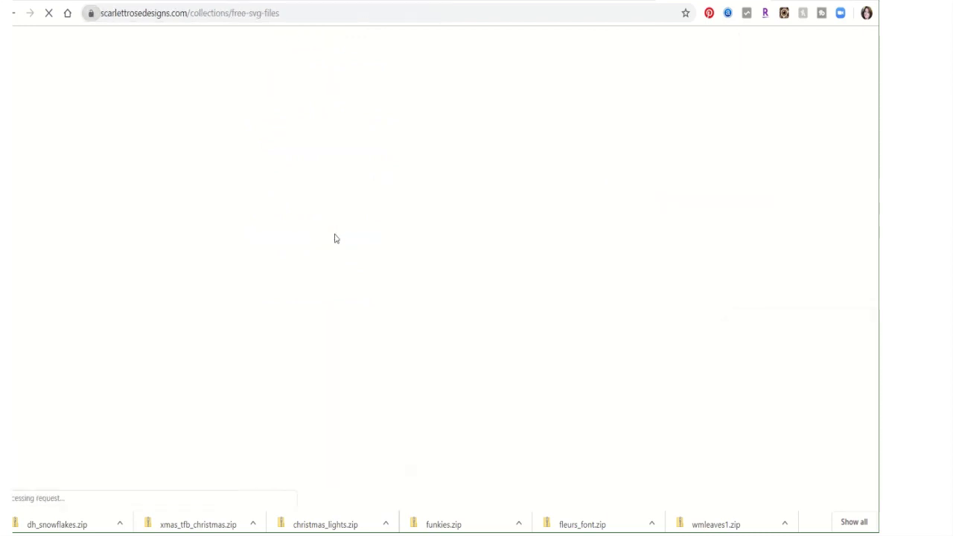
Look through the Free SVG Files collection and open the details of the All About Those Sales SVG cut file.
scroll(320, 221, "down", 5)
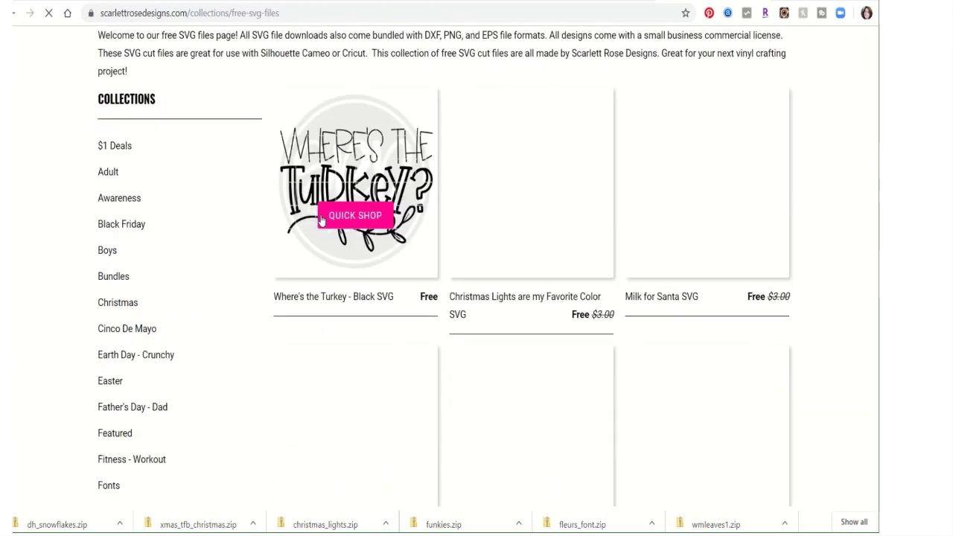
scroll(320, 220, "up", 4)
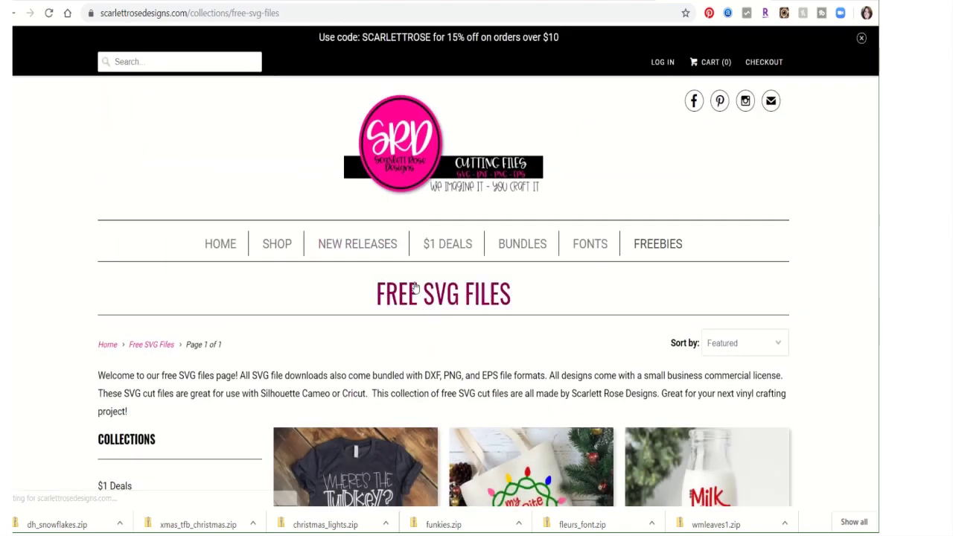
scroll(420, 298, "down", 5)
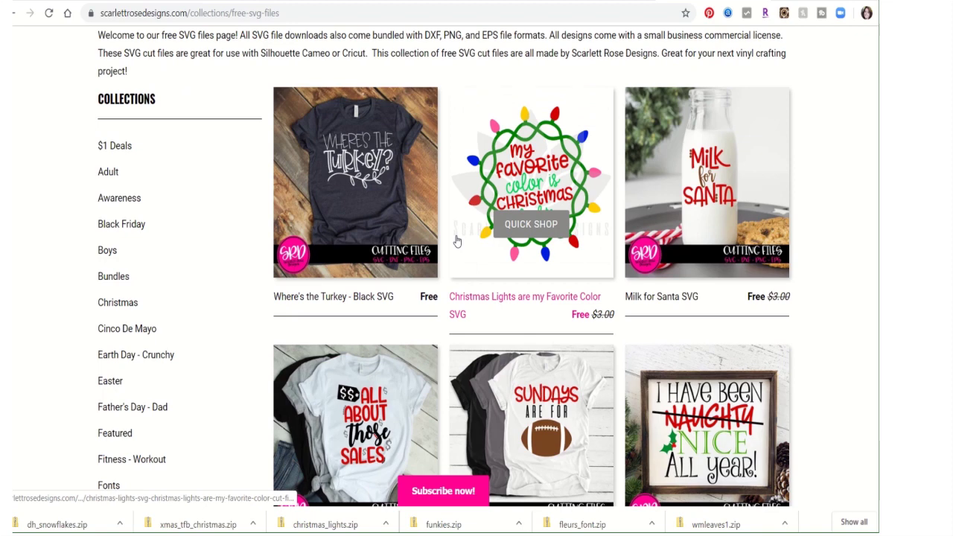
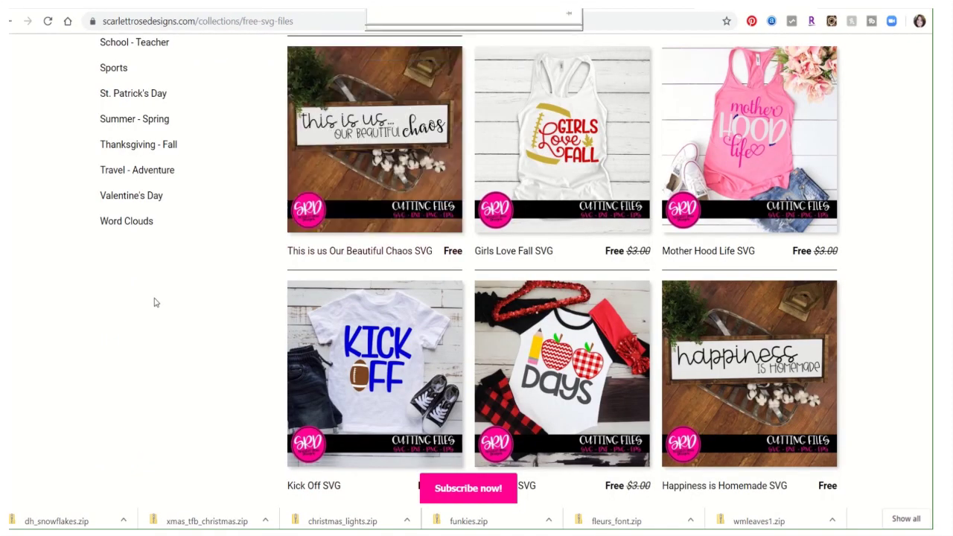
scroll(571, 132, "up", 3)
scroll(571, 131, "up", 9)
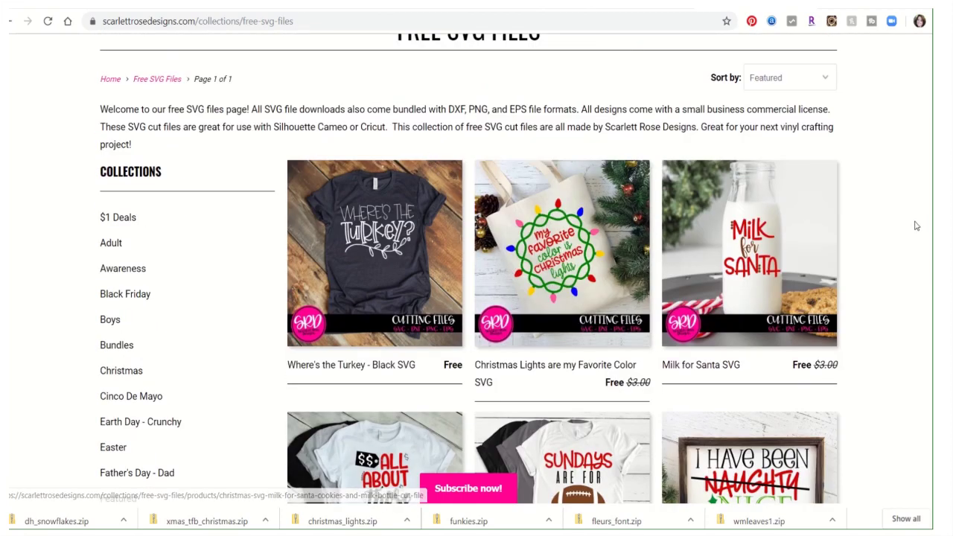
mouse_move(797, 213)
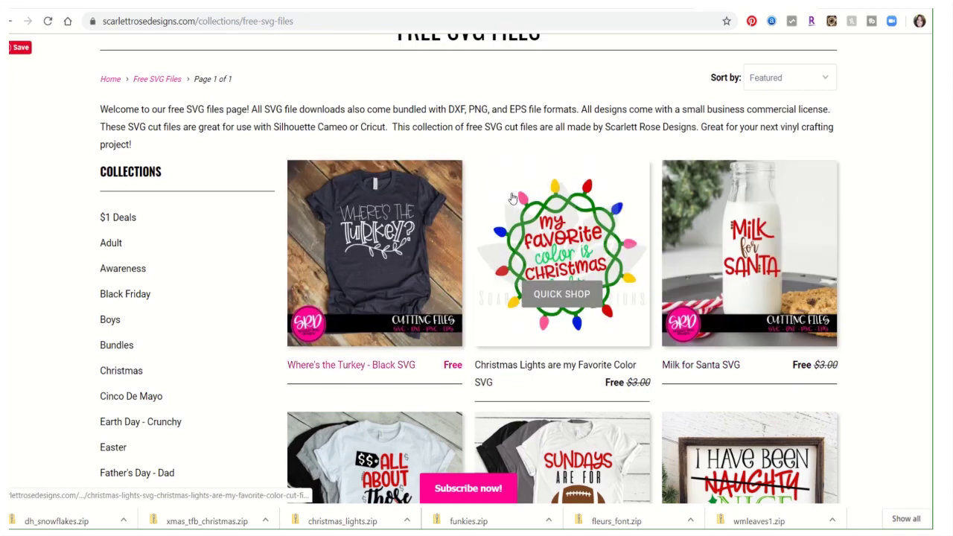
scroll(596, 246, "down", 5)
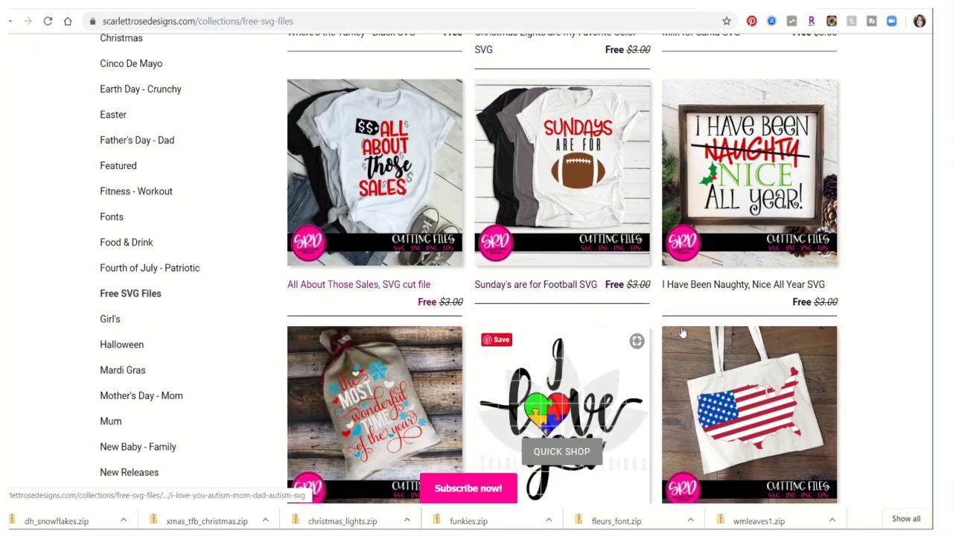
left_click(375, 133)
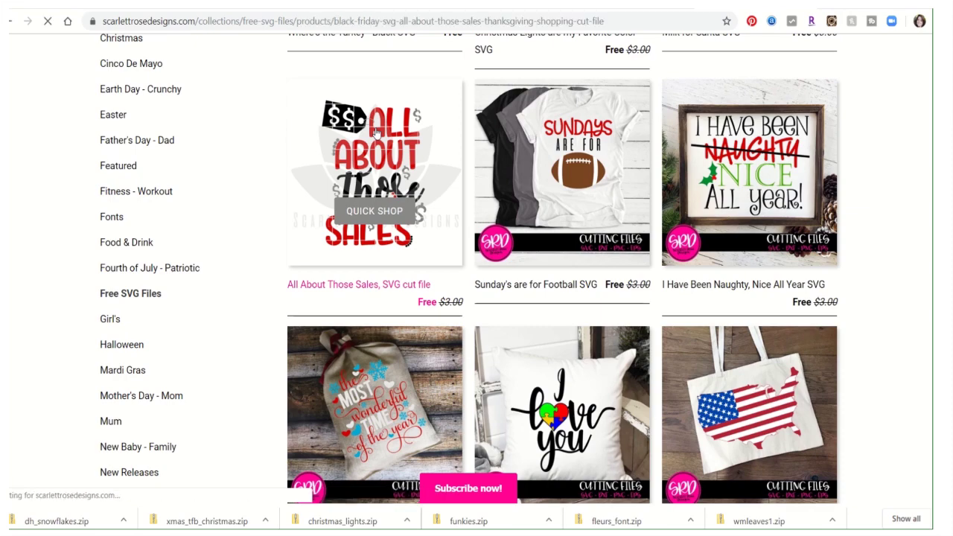
scroll(303, 220, "down", 4)
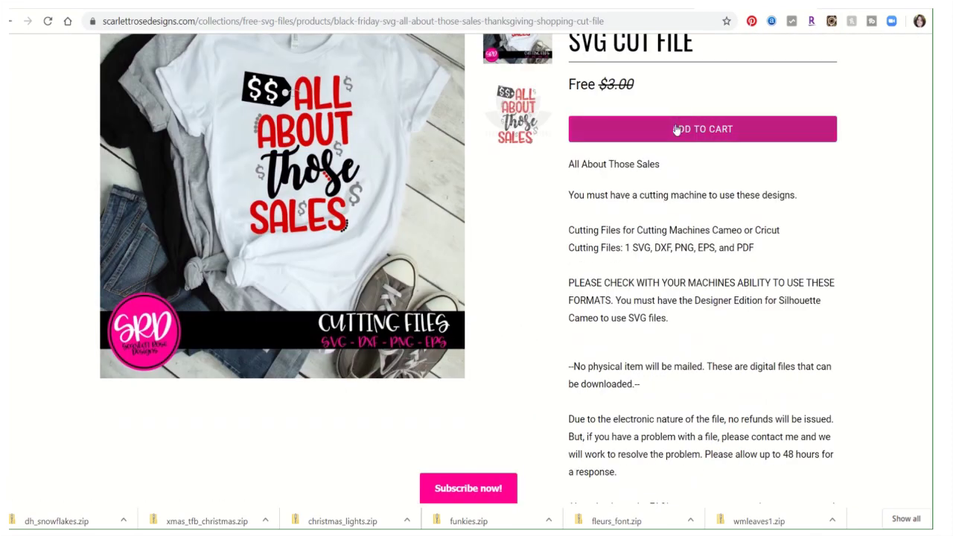
Add the free All About Those Sales SVG cut file to the cart and return to the freebies collection.
left_click(680, 131)
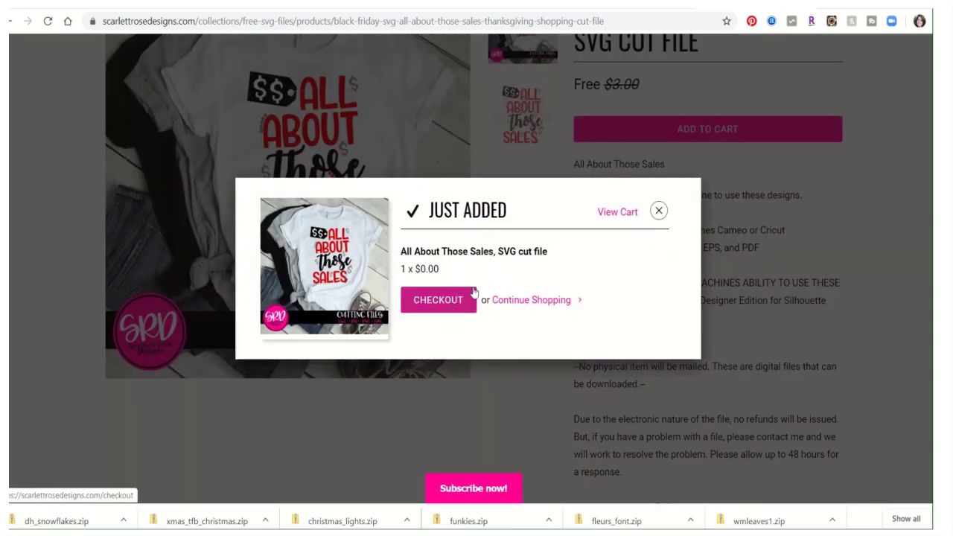
left_click(563, 301)
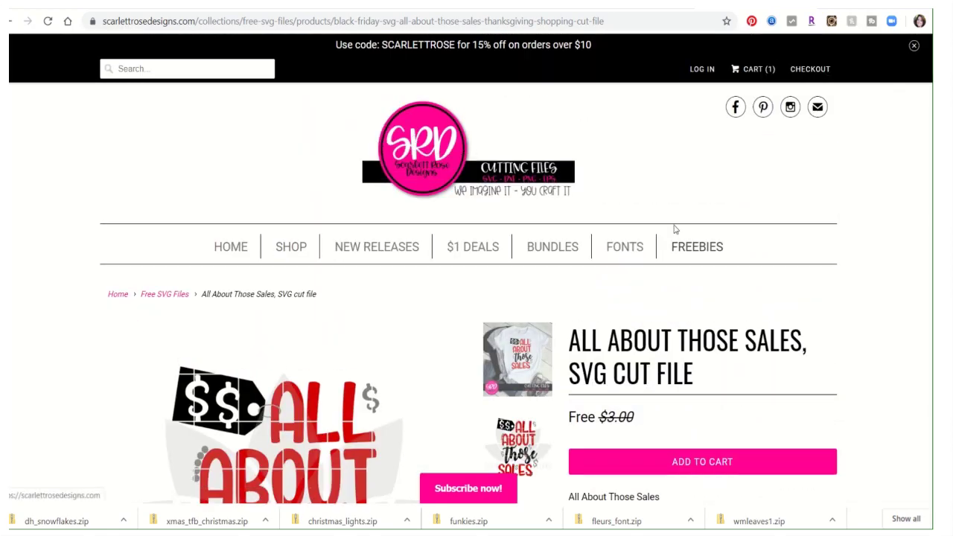
left_click(686, 253)
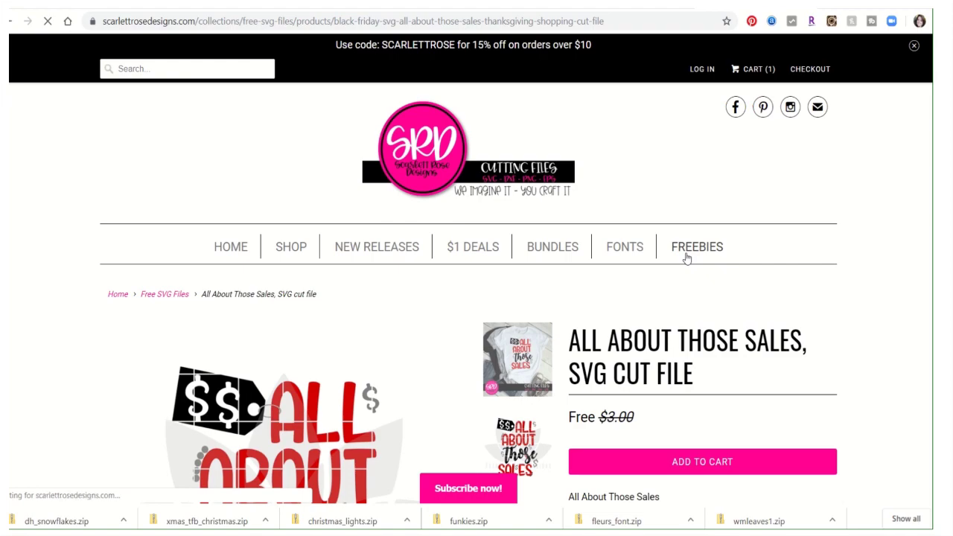
Find the Thankful - Thanksgiving Fall Wreath SVG among the free designs, add it to the cart and continue shopping.
scroll(304, 223, "down", 6)
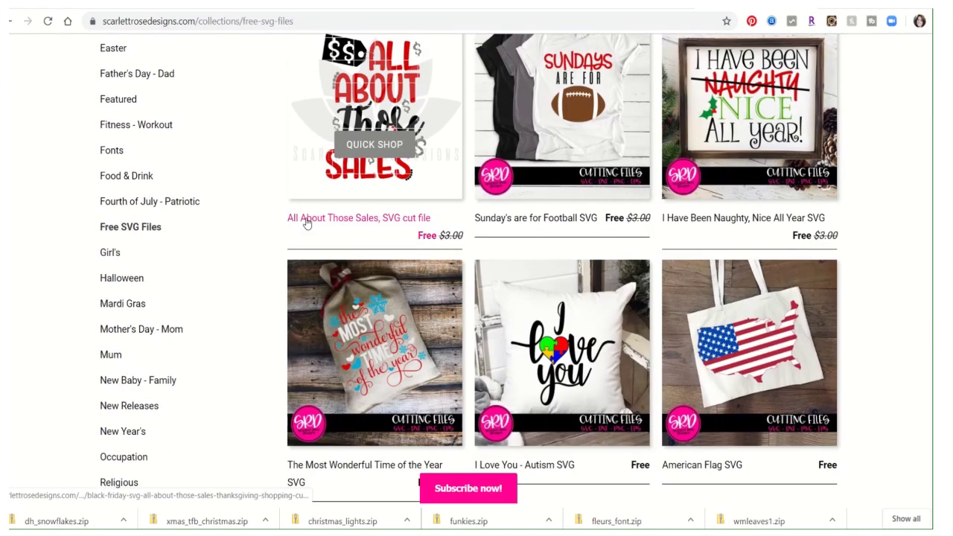
scroll(305, 223, "down", 10)
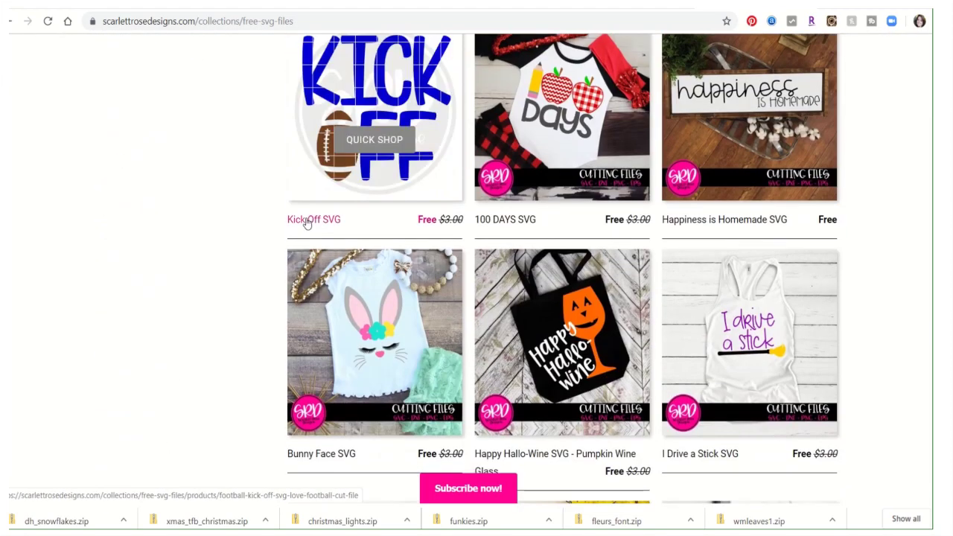
scroll(305, 222, "down", 4)
scroll(311, 219, "down", 2)
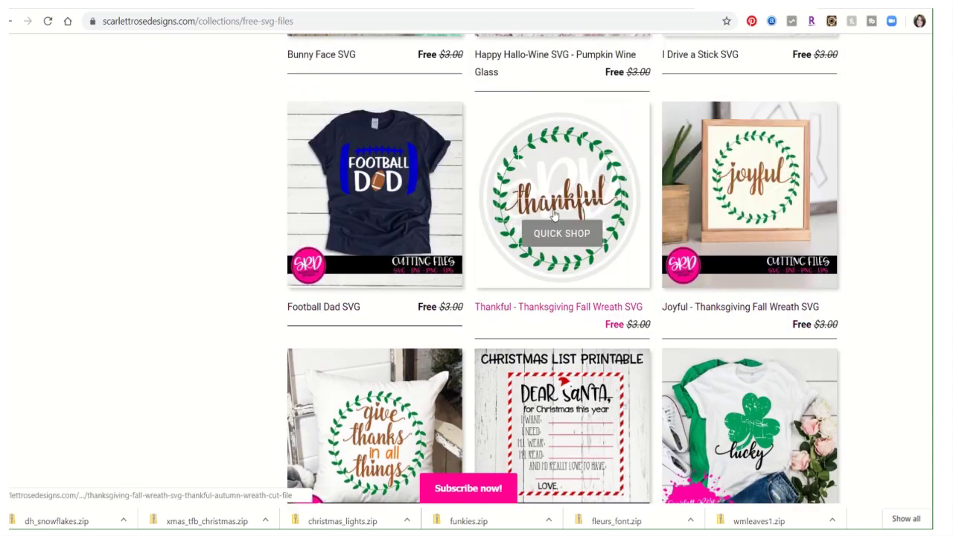
left_click(544, 164)
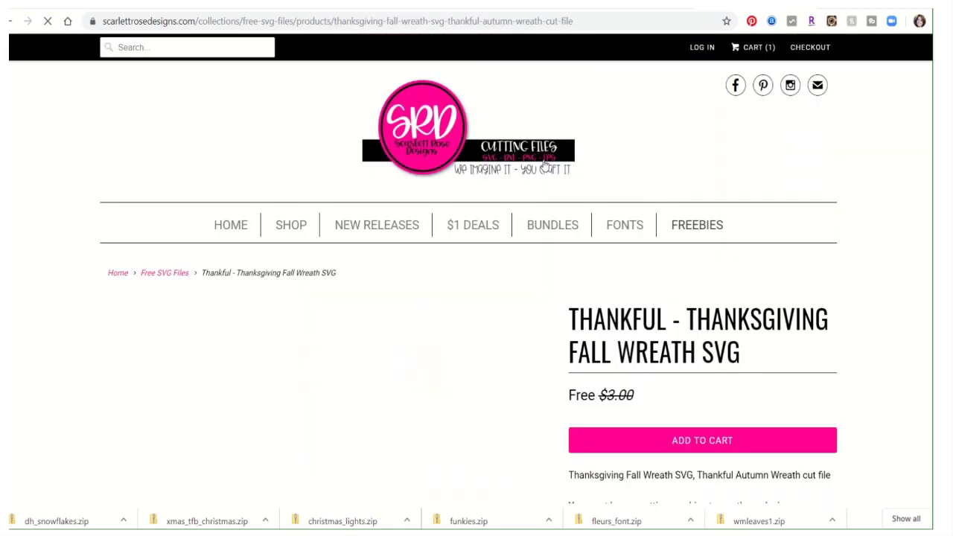
left_click(634, 460)
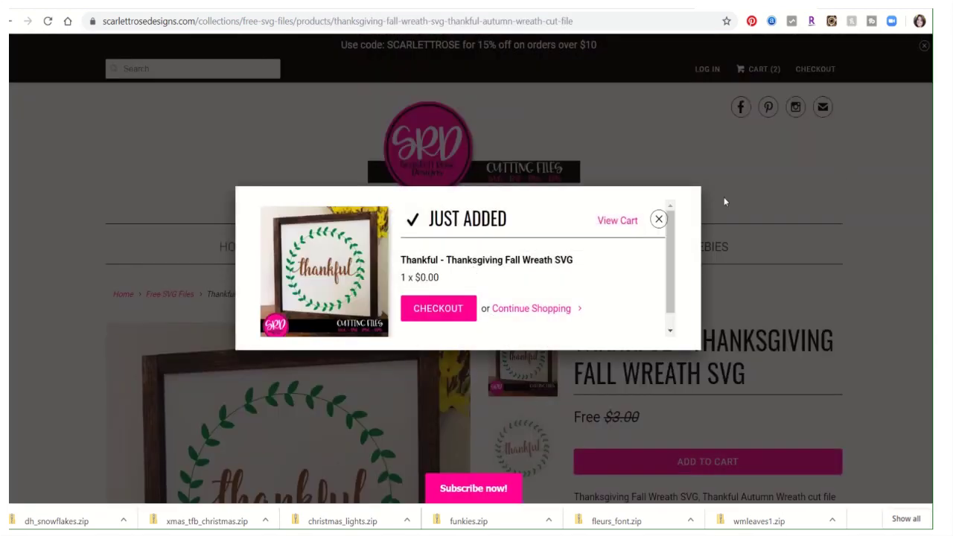
left_click(556, 310)
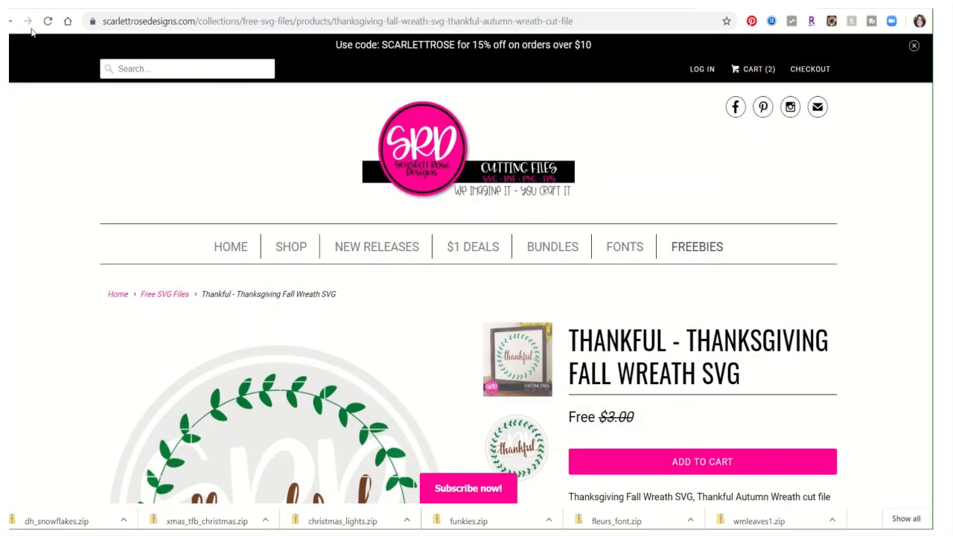
Return to the free SVG collection and add the Joyful - Thanksgiving Fall Wreath SVG to the cart.
left_click(12, 22)
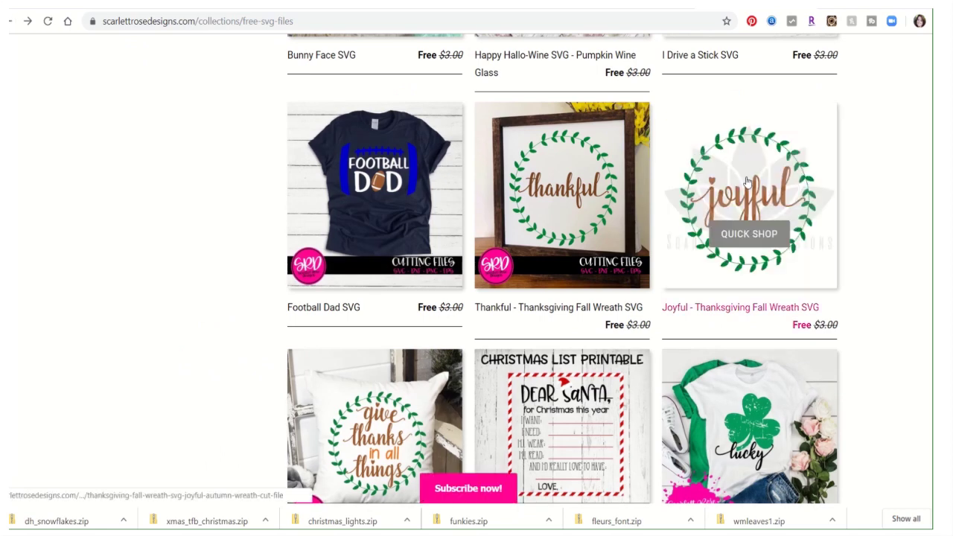
left_click(747, 181)
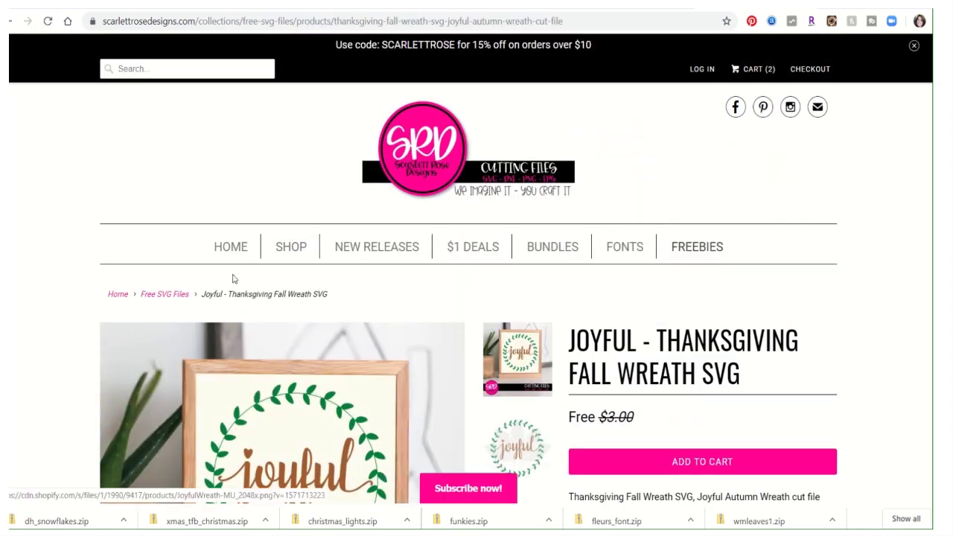
left_click(632, 462)
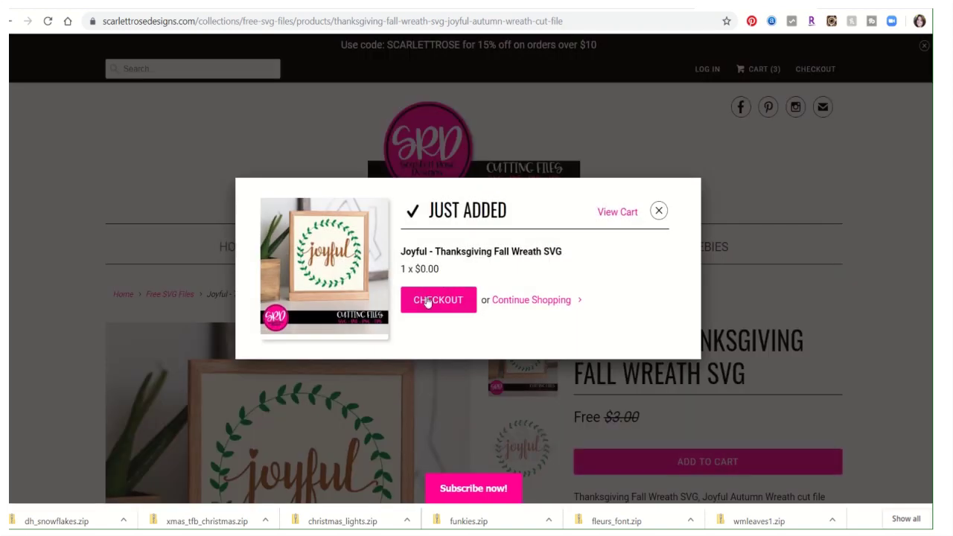
left_click(427, 300)
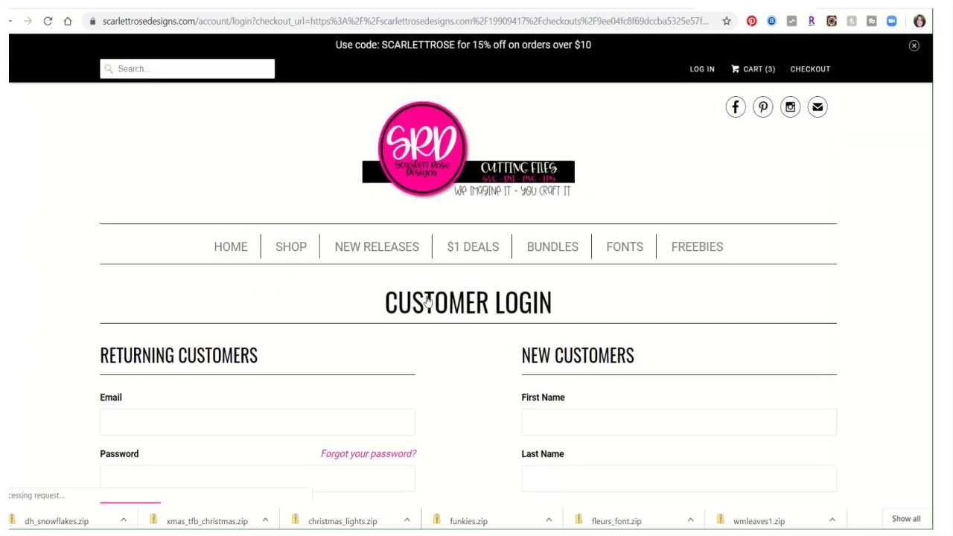
left_click(10, 23)
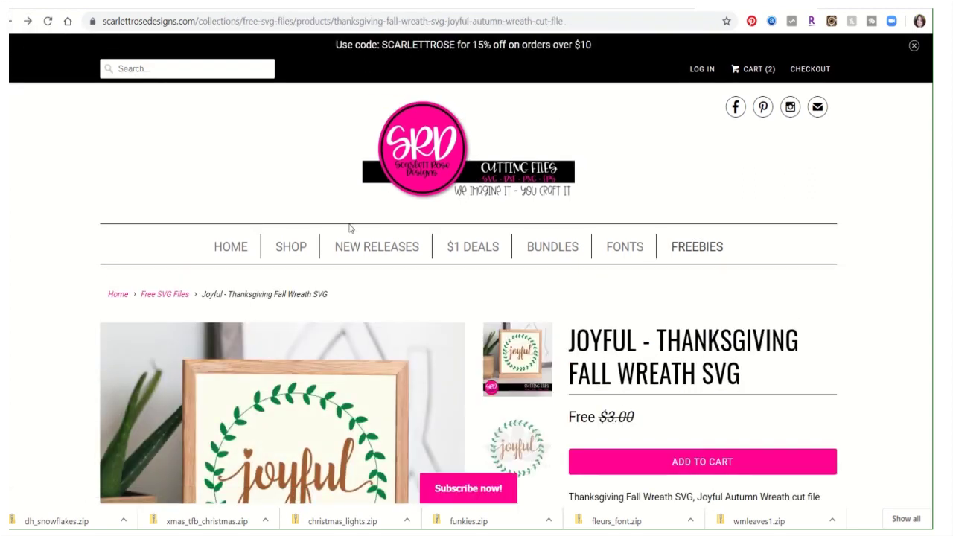
Go back to the free SVG collection, add the Give Thanks in all Things Wreath SVG to the cart and continue shopping.
left_click(12, 23)
scroll(871, 216, "down", 5)
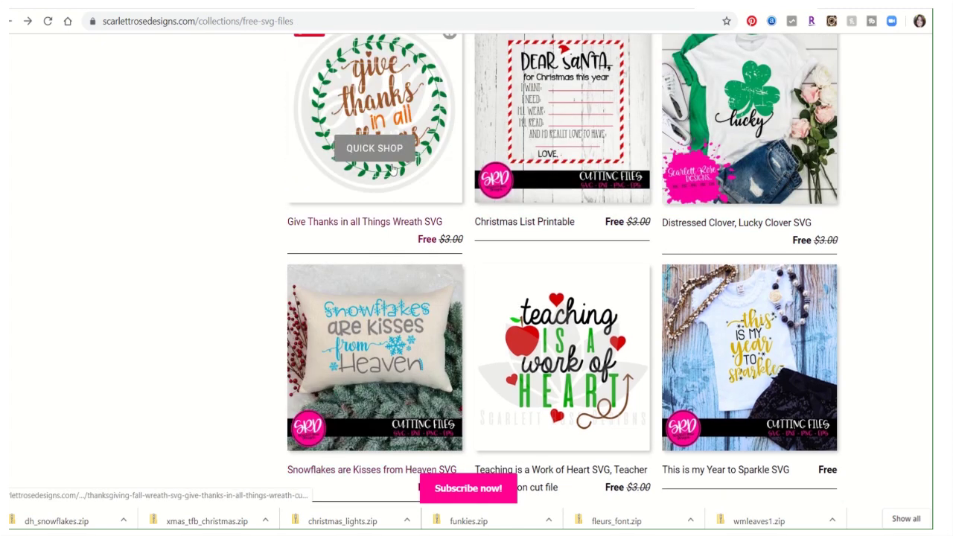
left_click(370, 108)
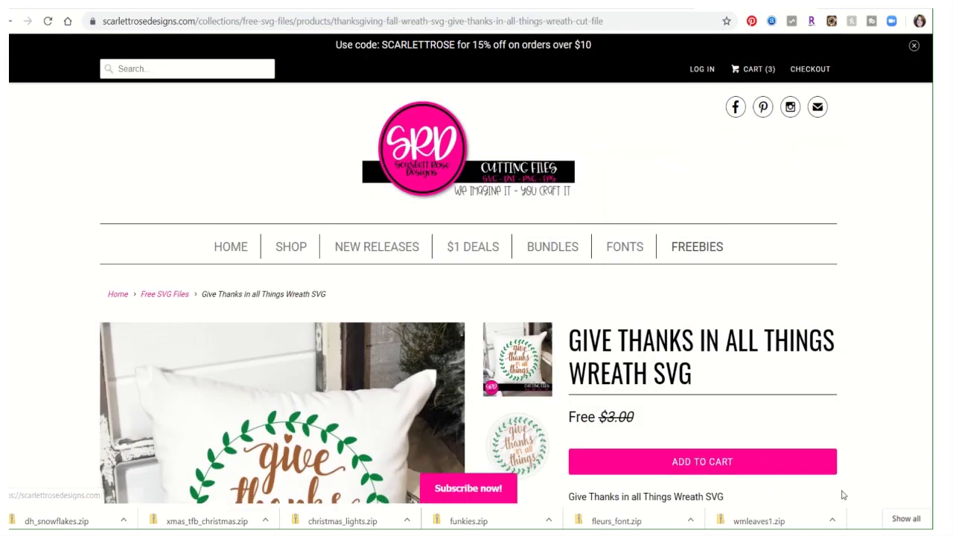
left_click(756, 459)
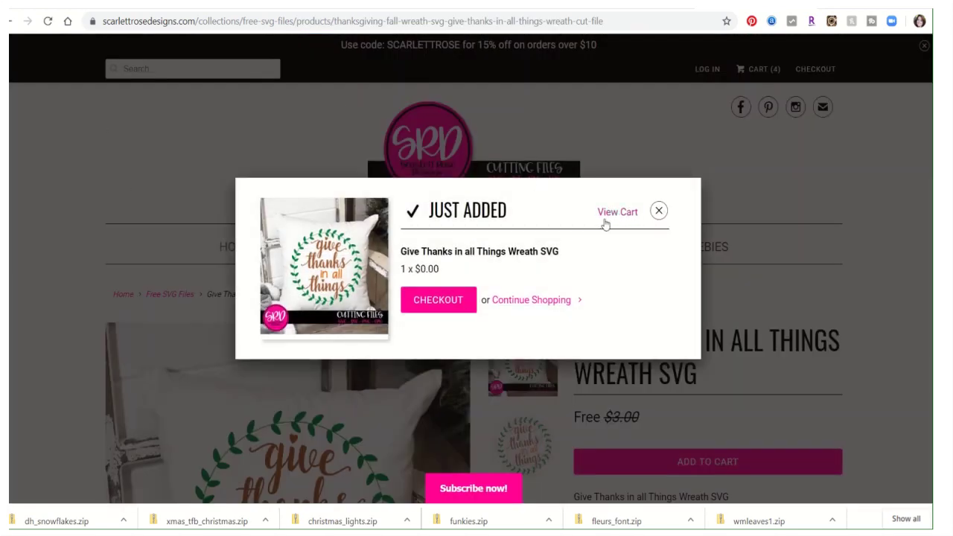
left_click(505, 300)
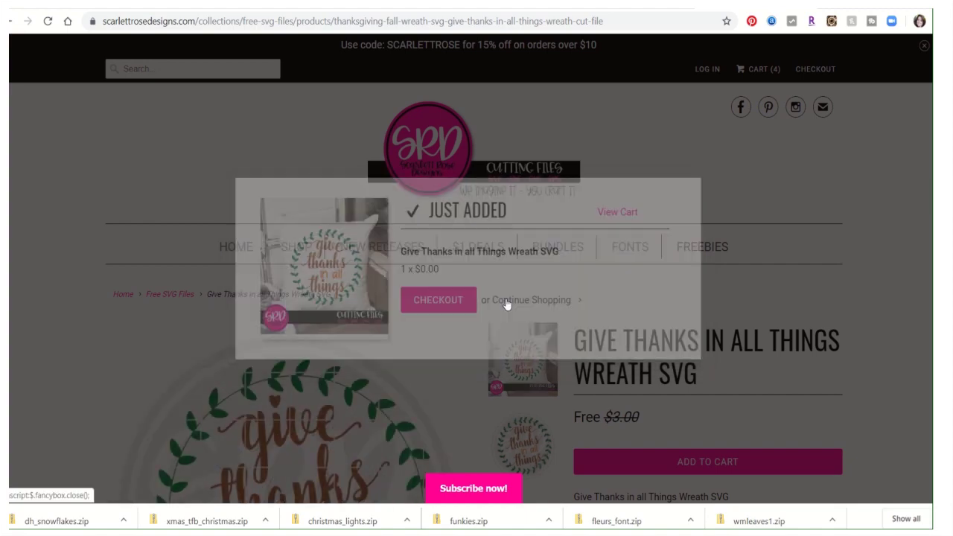
Find the Sports Balls SVG Bundle, Game On, near the end of the free SVG collection and add it to the cart.
left_click(28, 21)
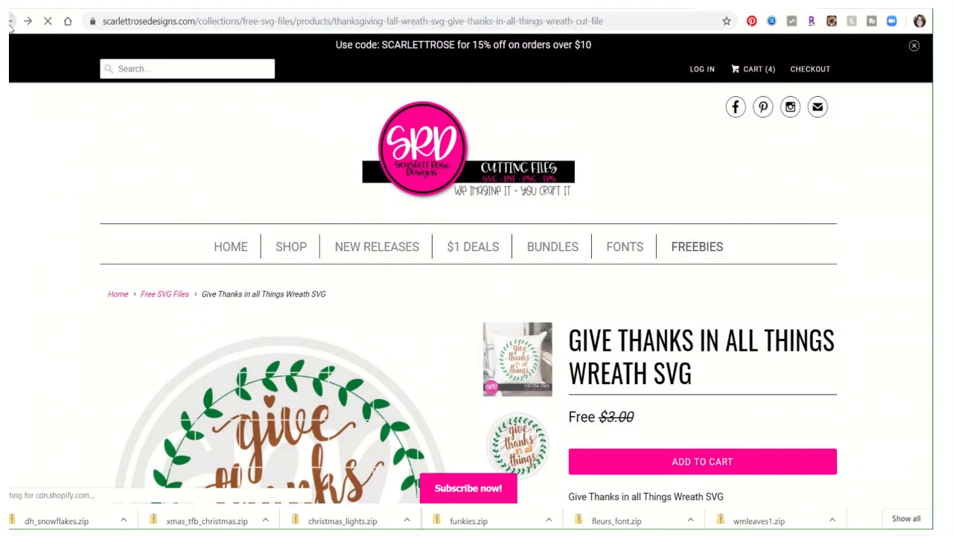
scroll(477, 268, "down", 13)
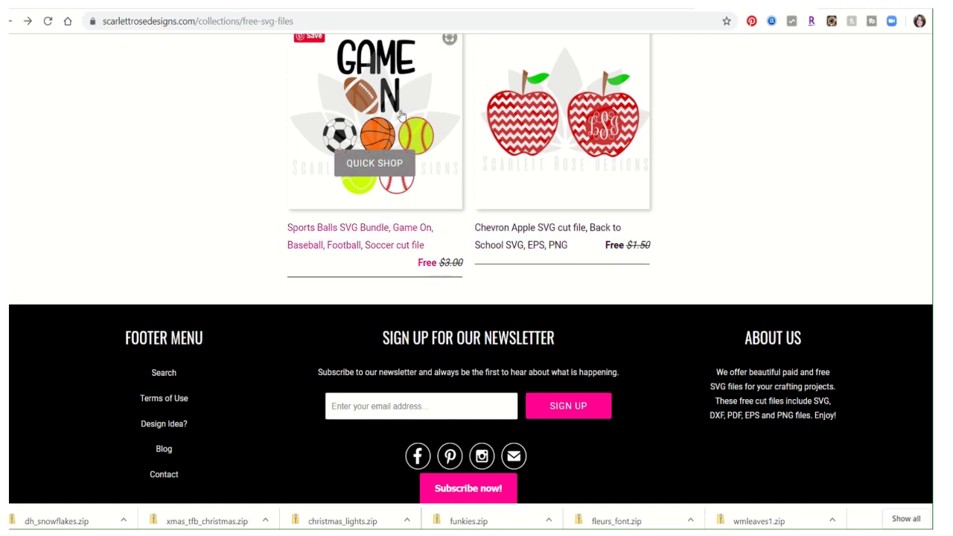
scroll(372, 132, "up", 1)
scroll(372, 132, "up", 4)
scroll(373, 136, "down", 5)
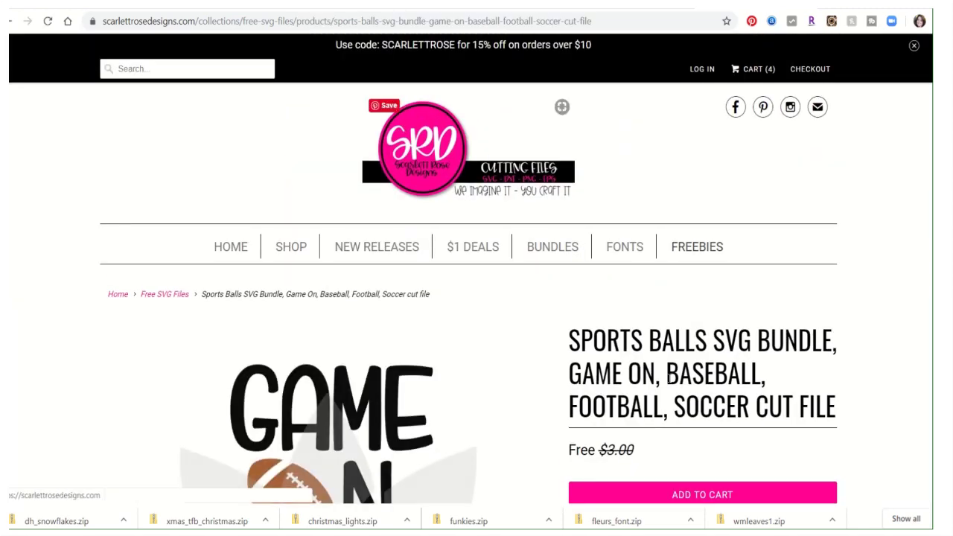
scroll(711, 333, "down", 3)
left_click(721, 305)
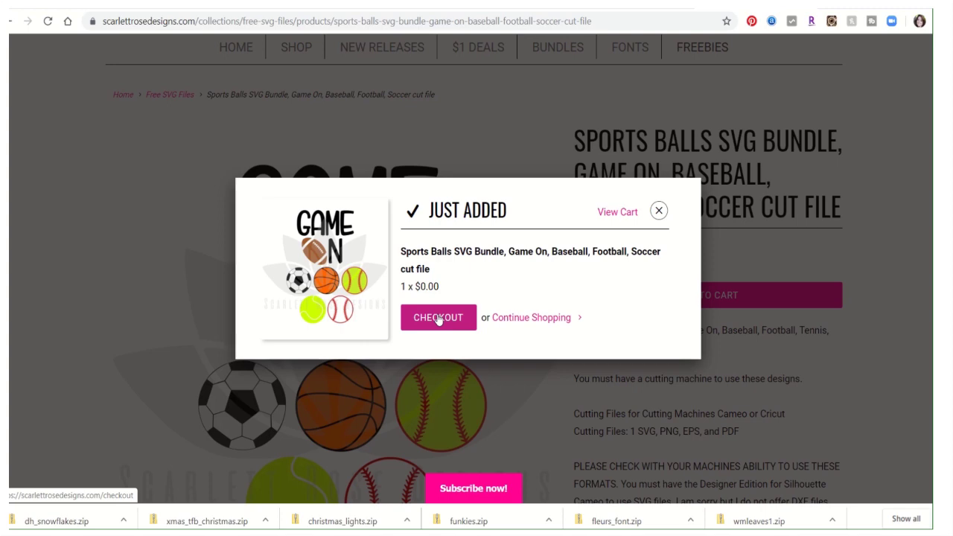
Proceed to checkout and examine the login form for returning customers and the sign-up form for new customers.
left_click(438, 317)
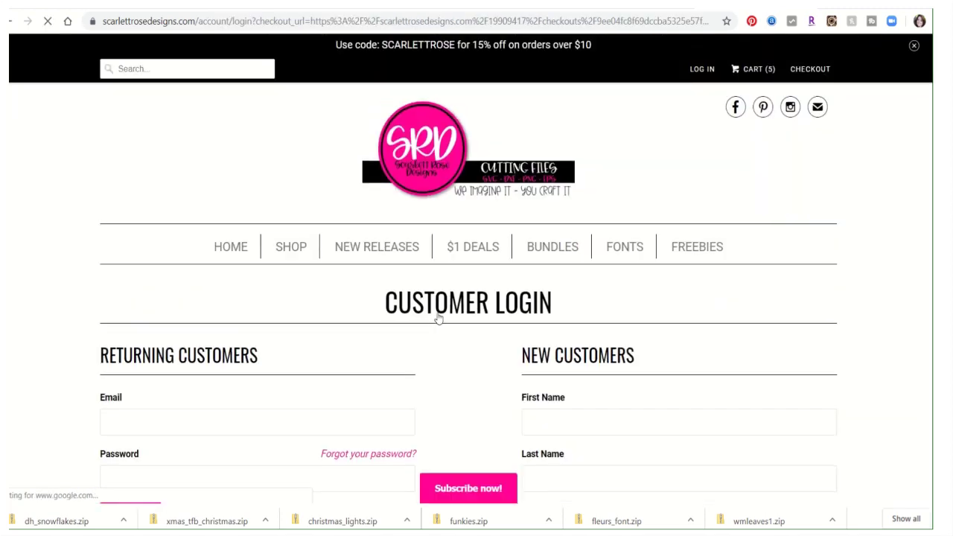
scroll(631, 236, "down", 4)
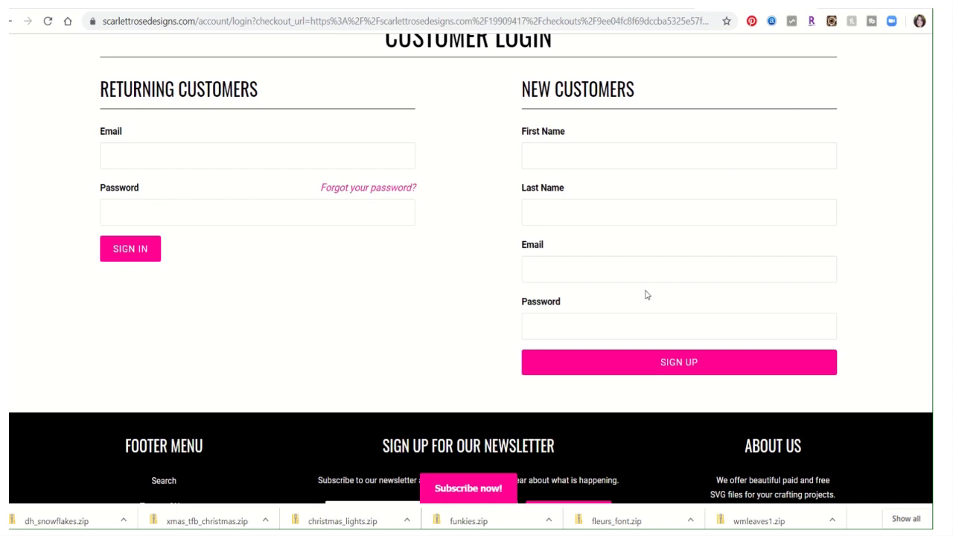
scroll(276, 250, "down", 3)
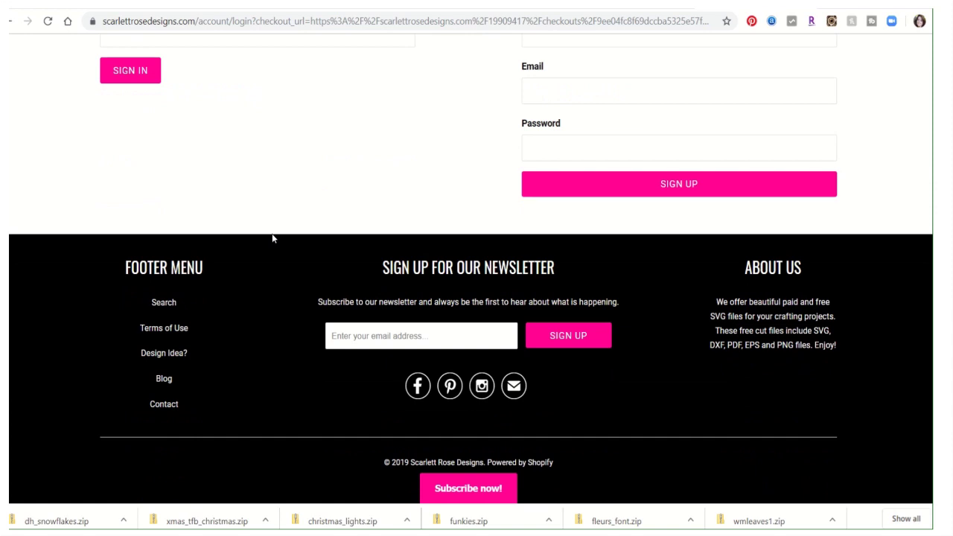
scroll(288, 225, "up", 2)
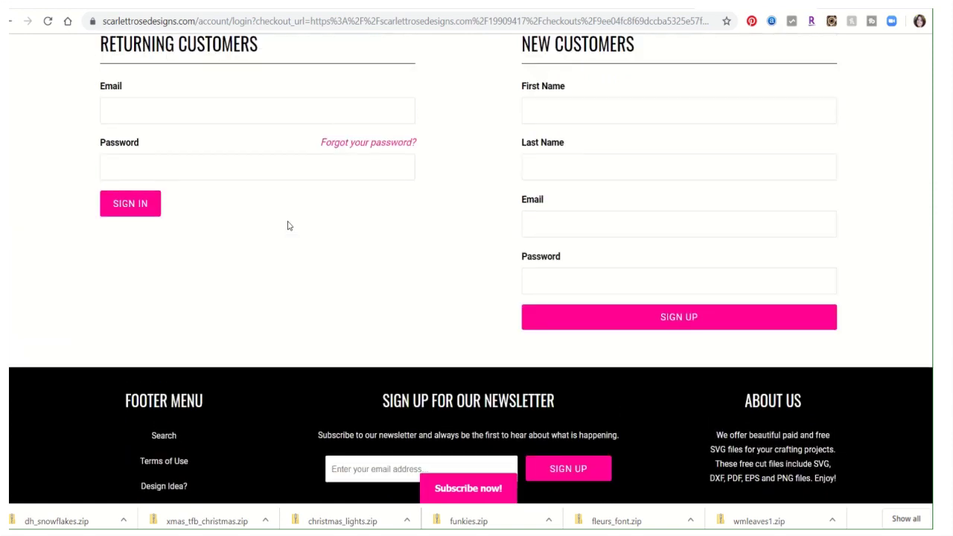
scroll(288, 226, "up", 4)
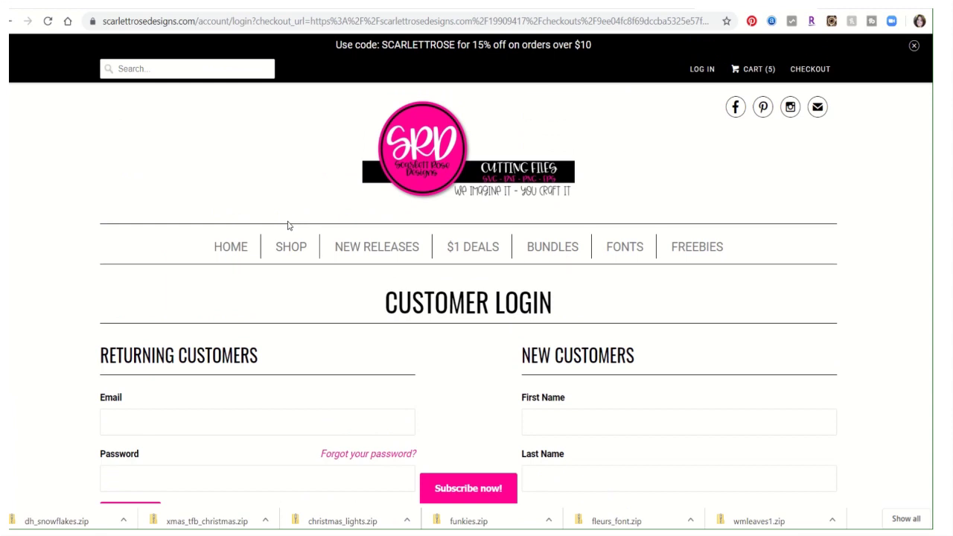
Reopen the freebies collection and look through the available free SVG designs.
left_click(692, 254)
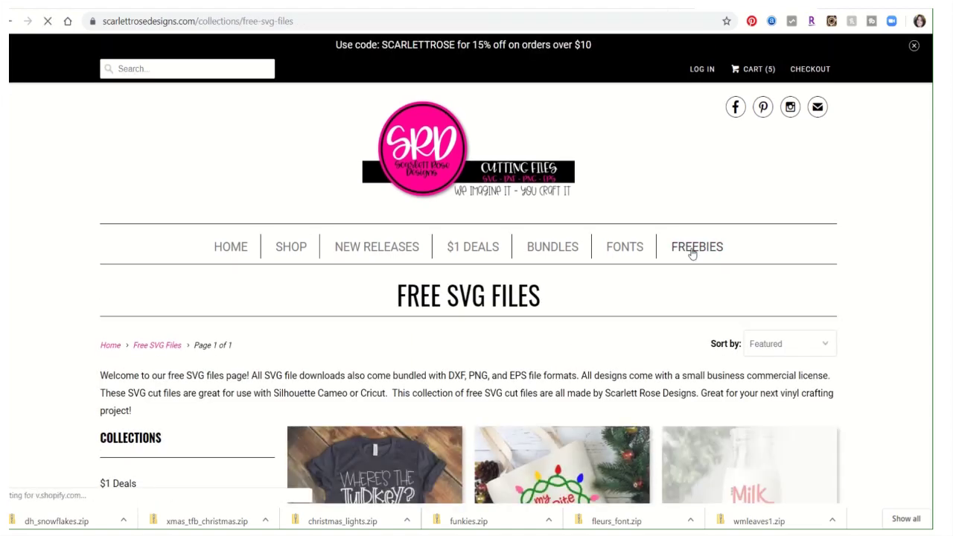
scroll(446, 251, "down", 5)
scroll(69, 150, "up", 2)
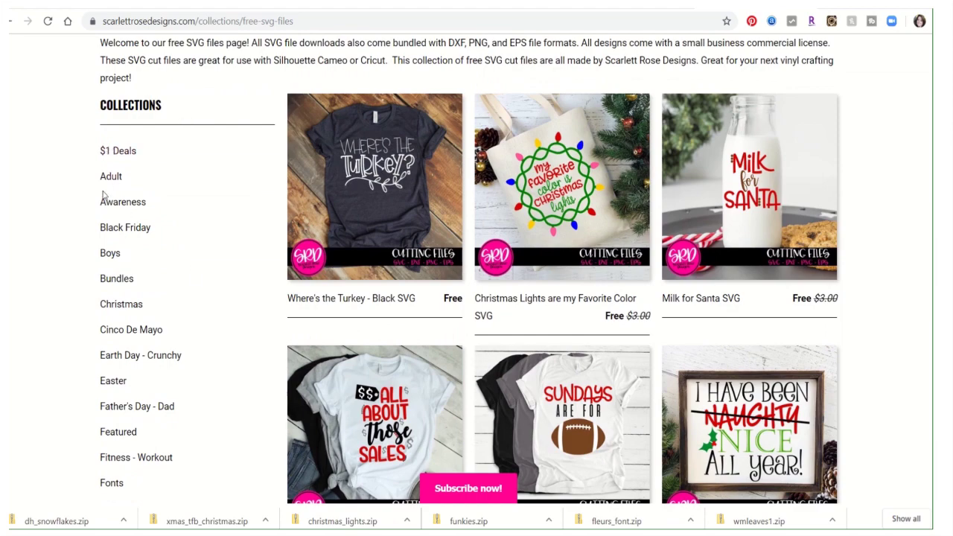
scroll(611, 241, "down", 2)
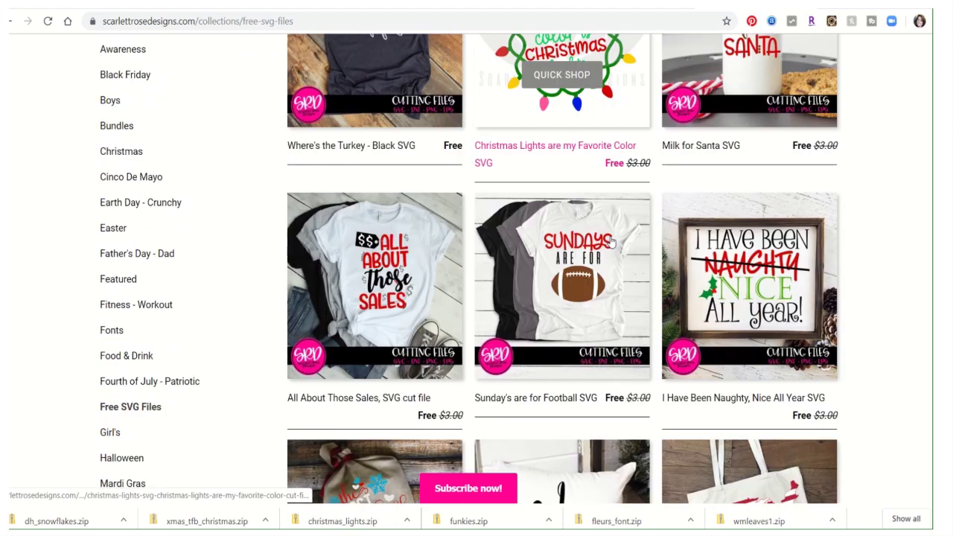
scroll(611, 241, "down", 4)
scroll(611, 240, "down", 6)
scroll(610, 239, "up", 1)
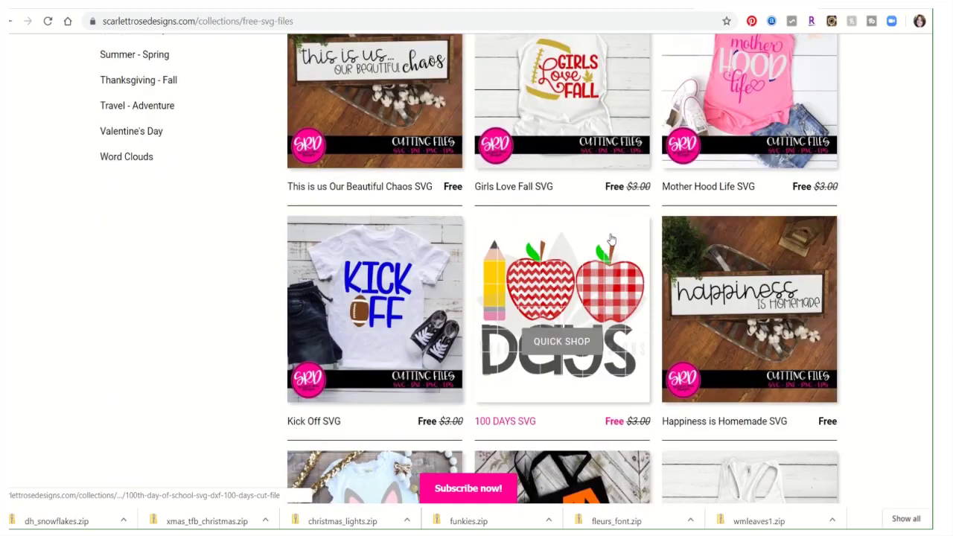
scroll(611, 239, "up", 12)
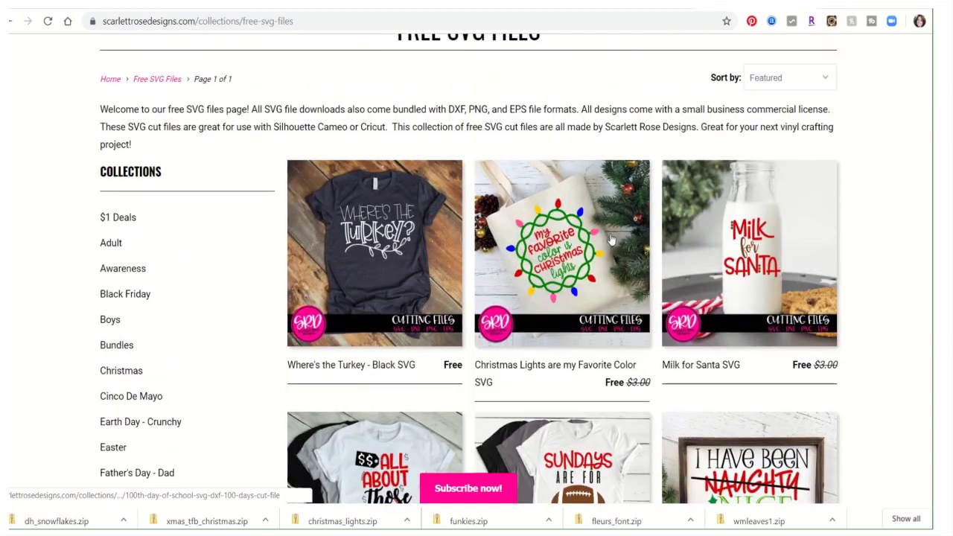
Sort the free SVG files by Date: New to Old and look through the newest designs.
left_click(822, 88)
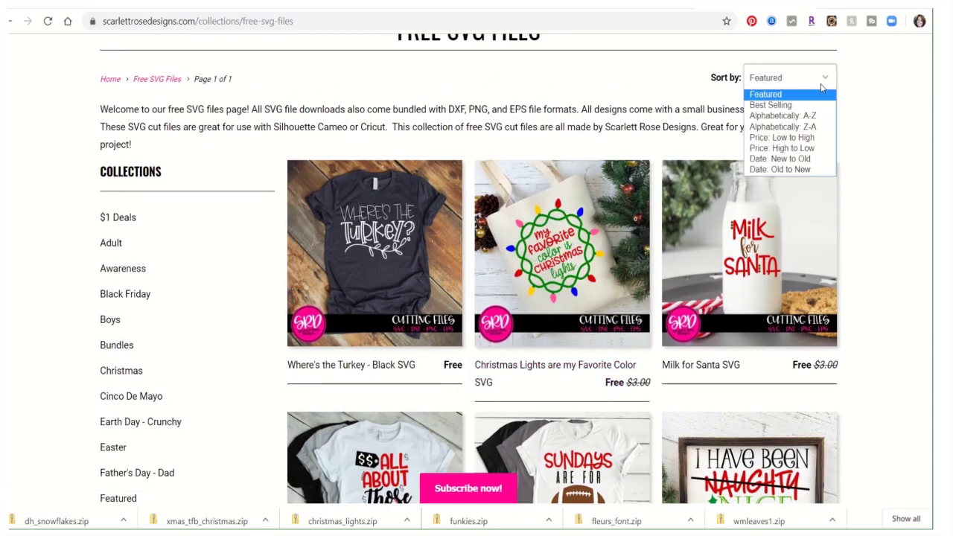
left_click(800, 158)
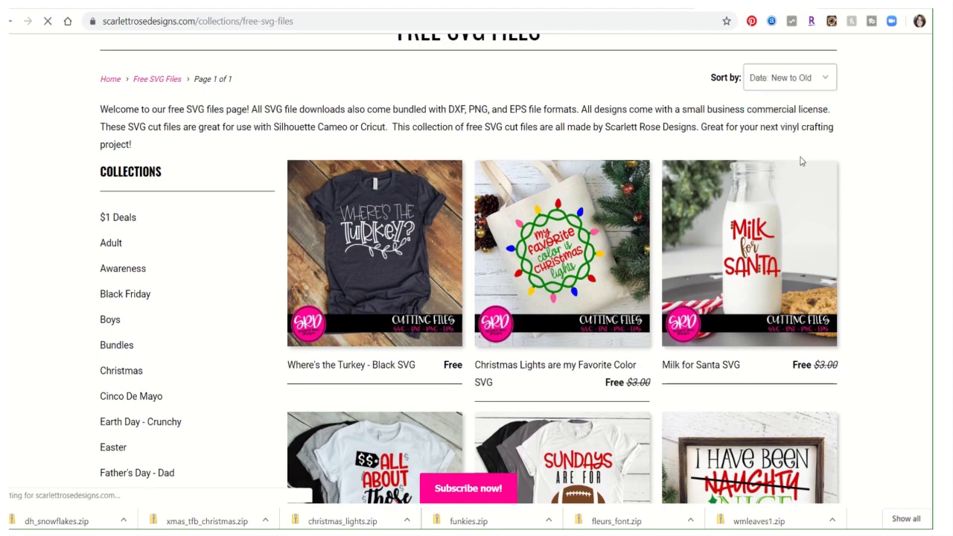
scroll(799, 158, "down", 6)
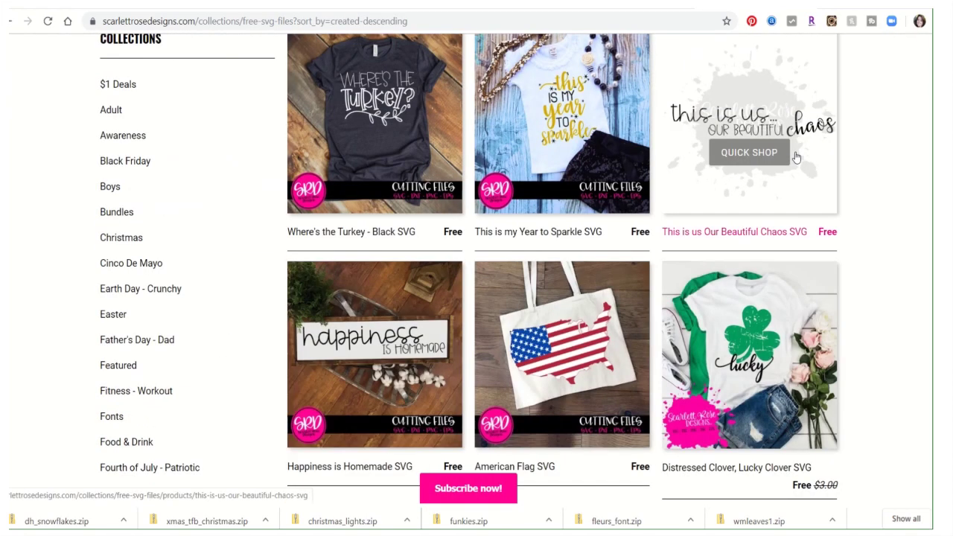
Look through the rest of the newest-first free SVG listing, down to the Thanksgiving wreath designs.
scroll(794, 157, "down", 5)
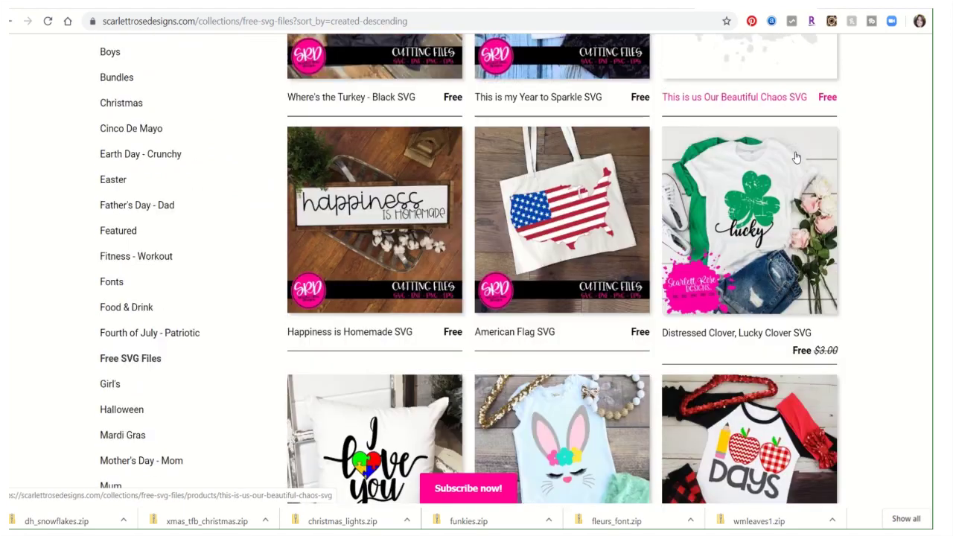
scroll(795, 156, "down", 3)
scroll(793, 155, "up", 3)
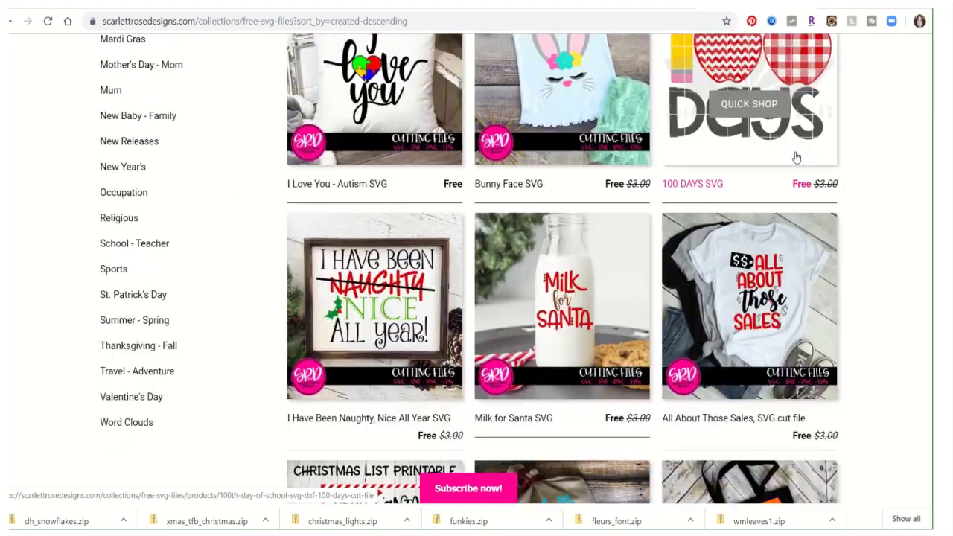
scroll(798, 123, "down", 6)
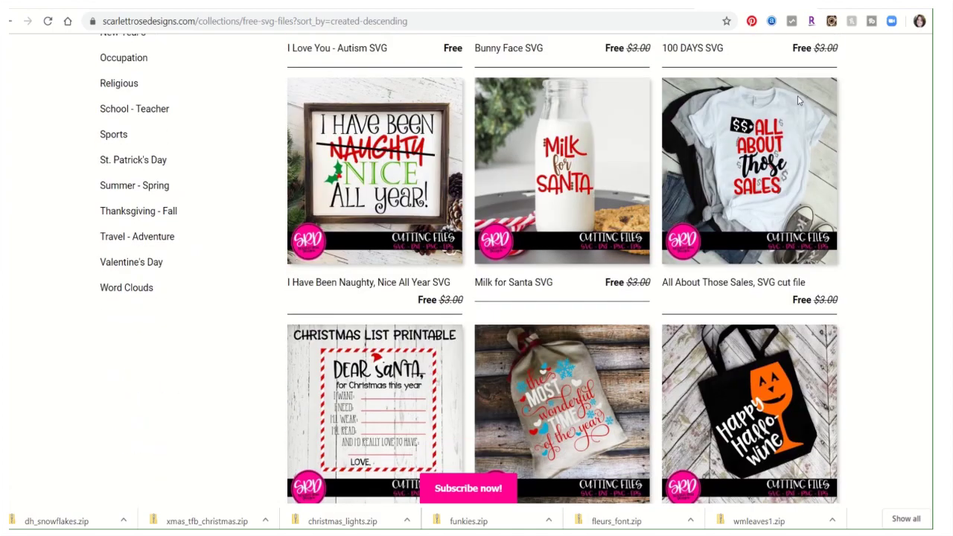
scroll(798, 101, "down", 3)
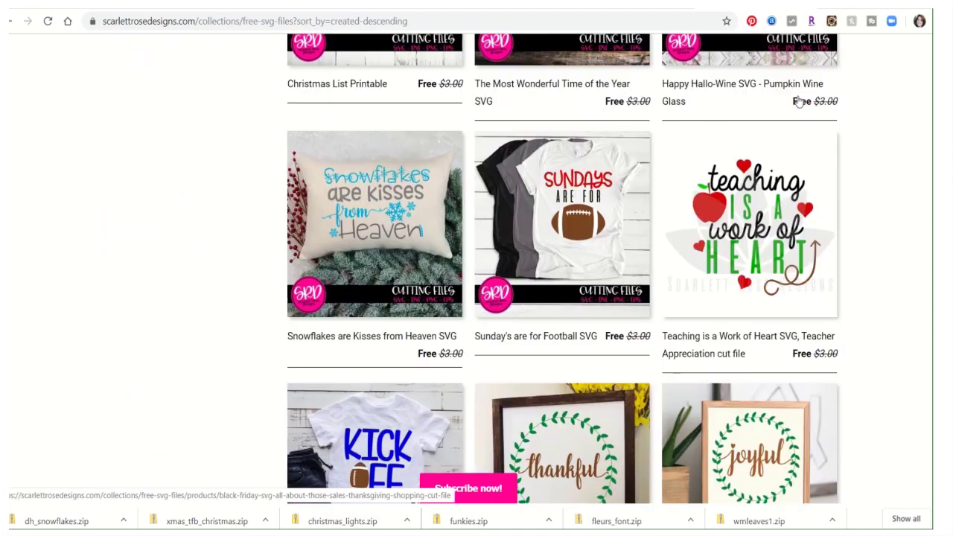
scroll(798, 101, "down", 1)
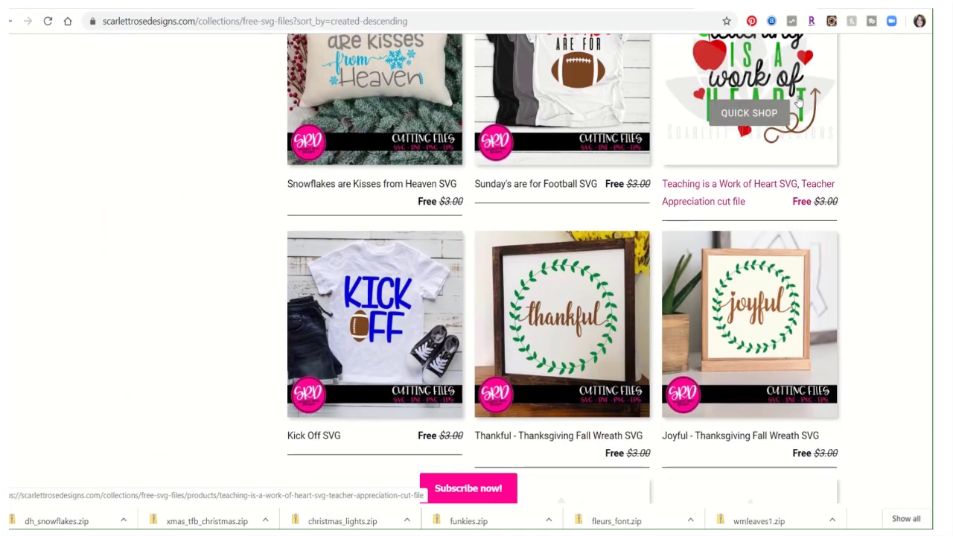
scroll(797, 102, "up", 15)
scroll(798, 101, "up", 5)
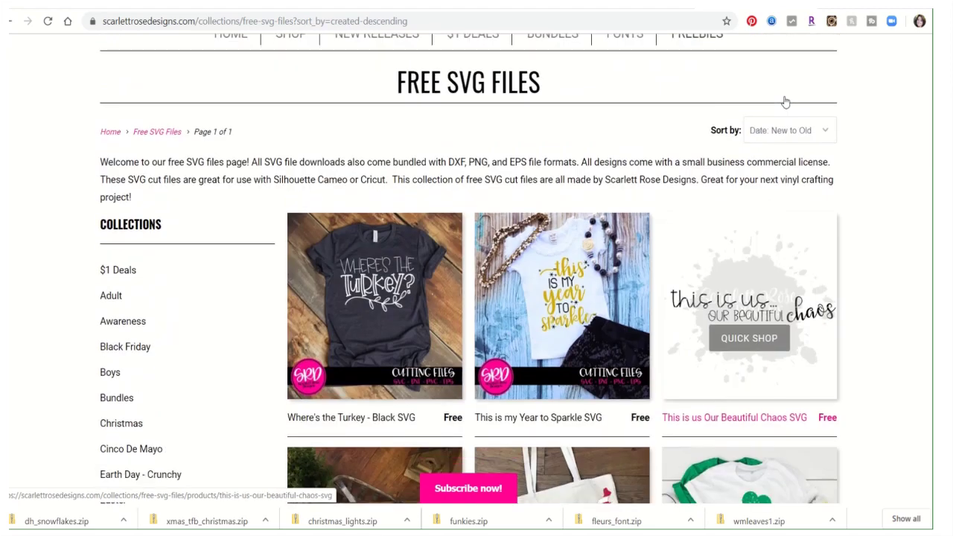
Open the free Happiness is Homemade SVG, add it to the cart and continue shopping.
scroll(578, 178, "down", 4)
mouse_move(432, 329)
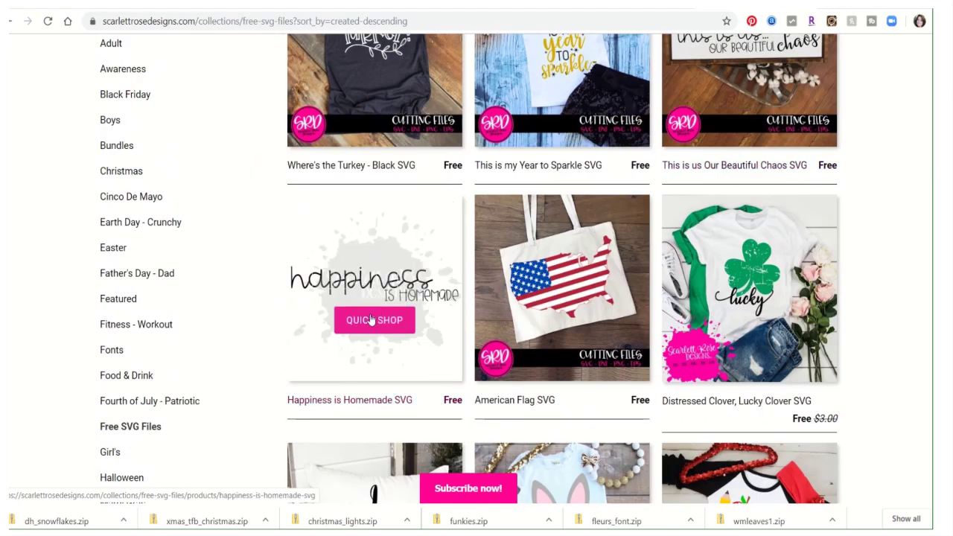
left_click(384, 274)
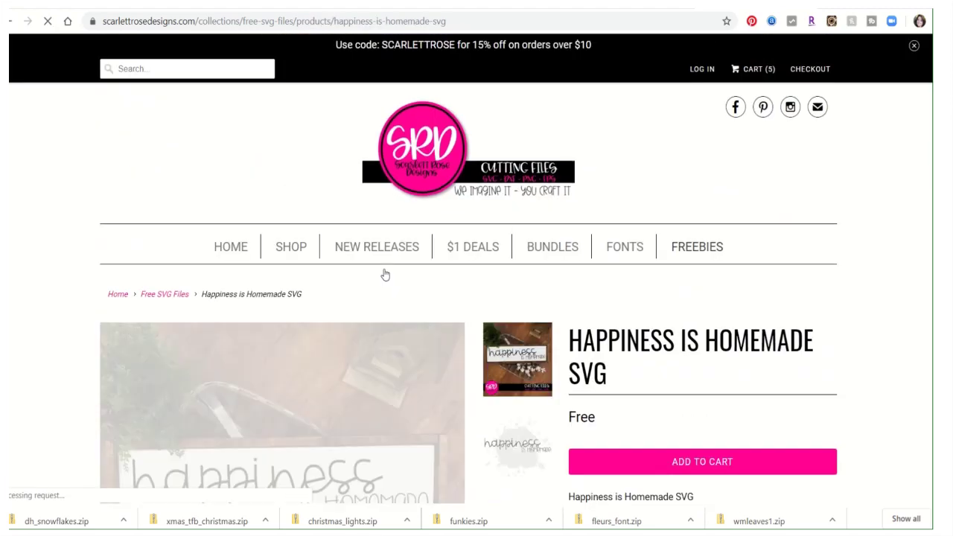
left_click(745, 462)
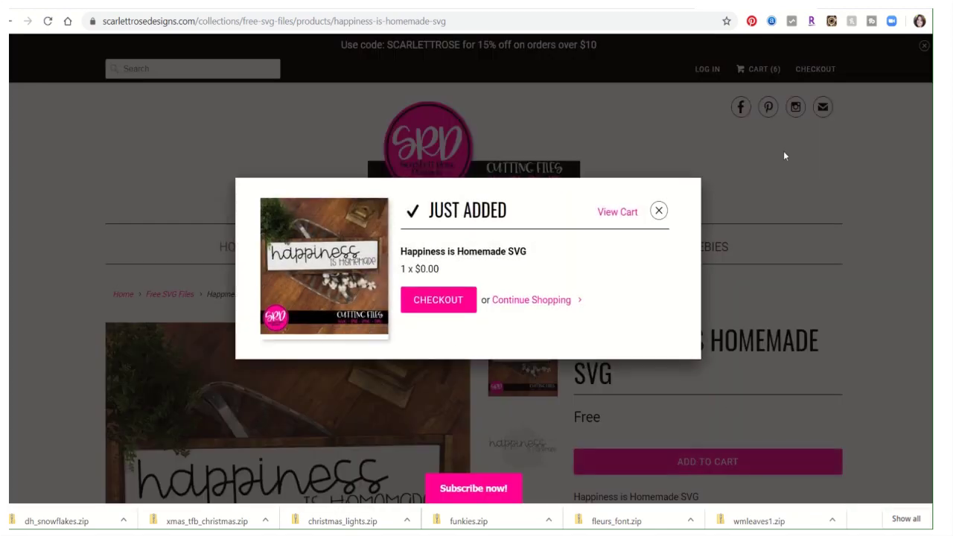
left_click(552, 302)
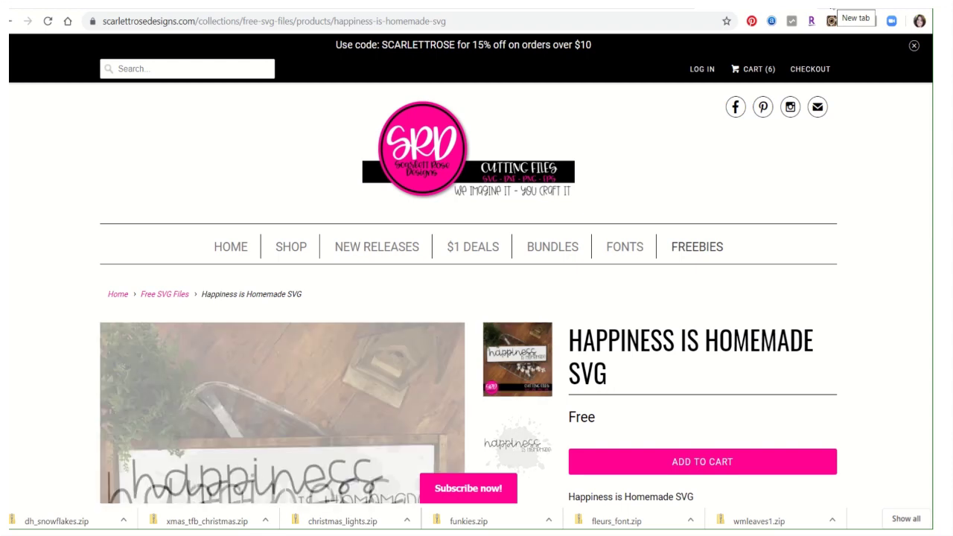
Search Google for "free svg files" in a new browser tab.
left_click(835, 4)
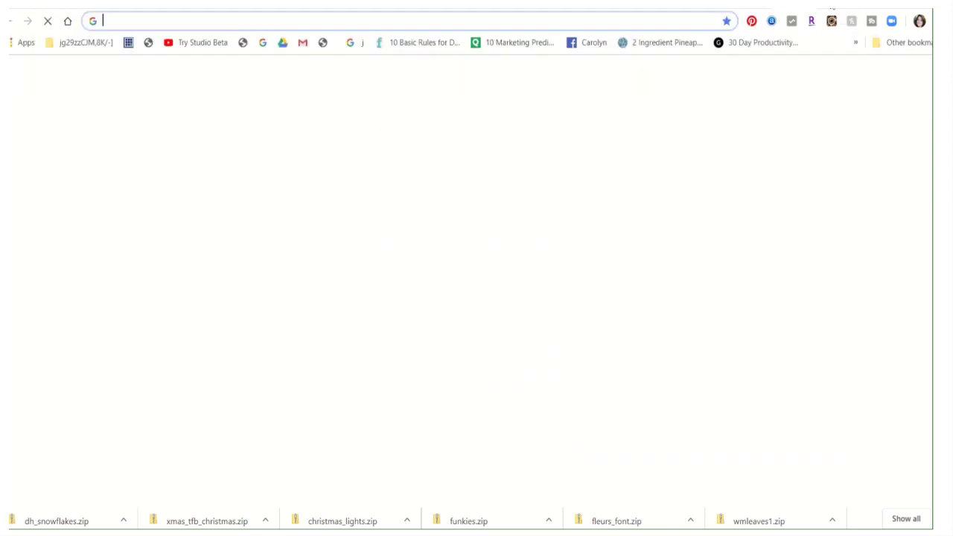
type("free sv")
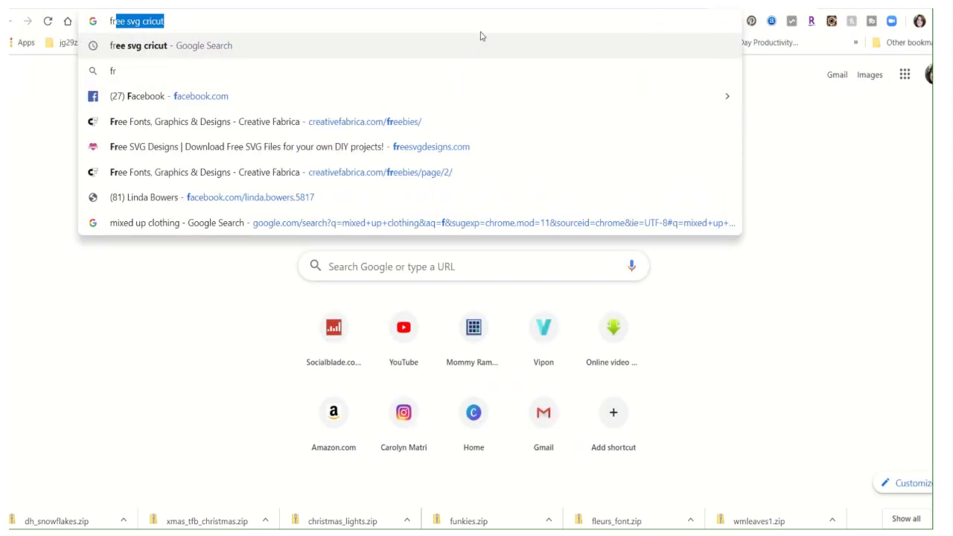
type("g files")
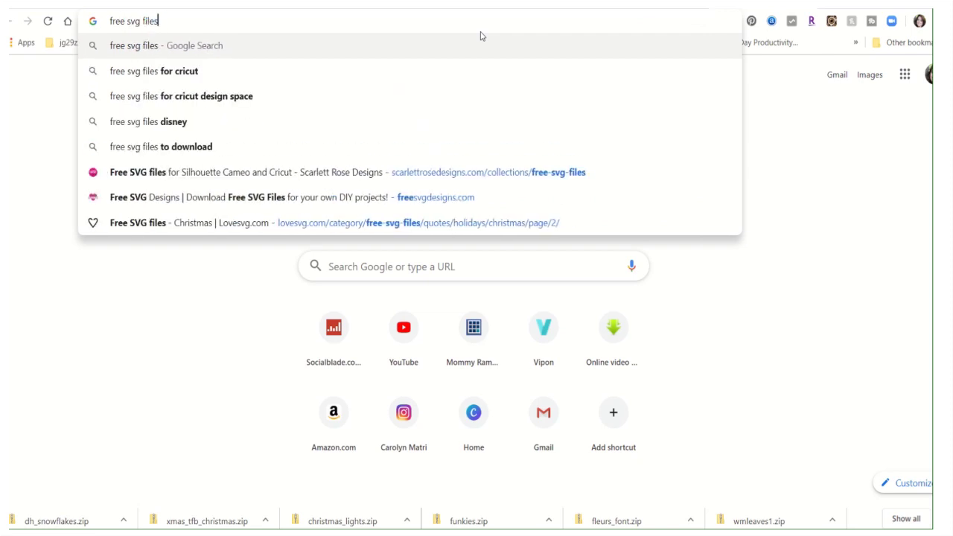
key("Return")
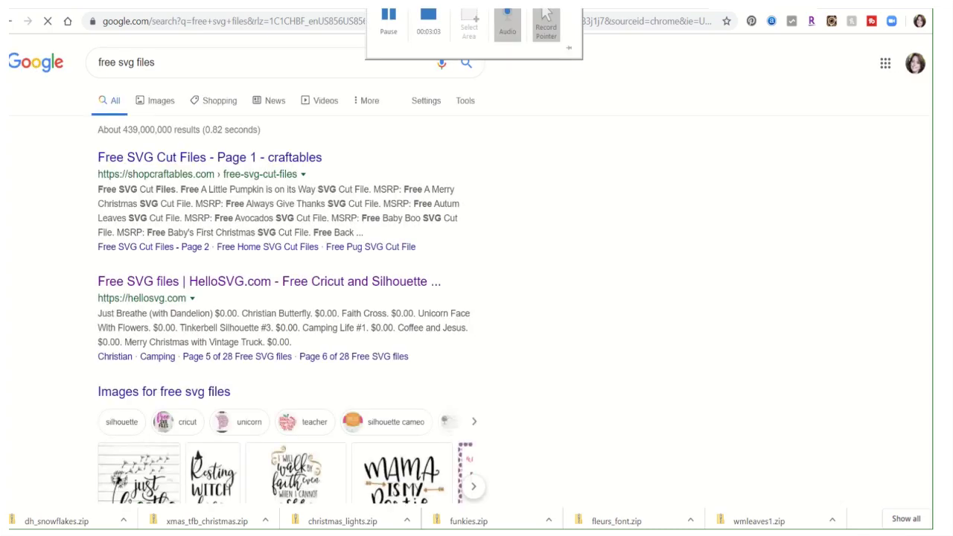
Find the Lovesvg.com Free SVG Files Archives among the search results and open it.
scroll(38, 243, "down", 2)
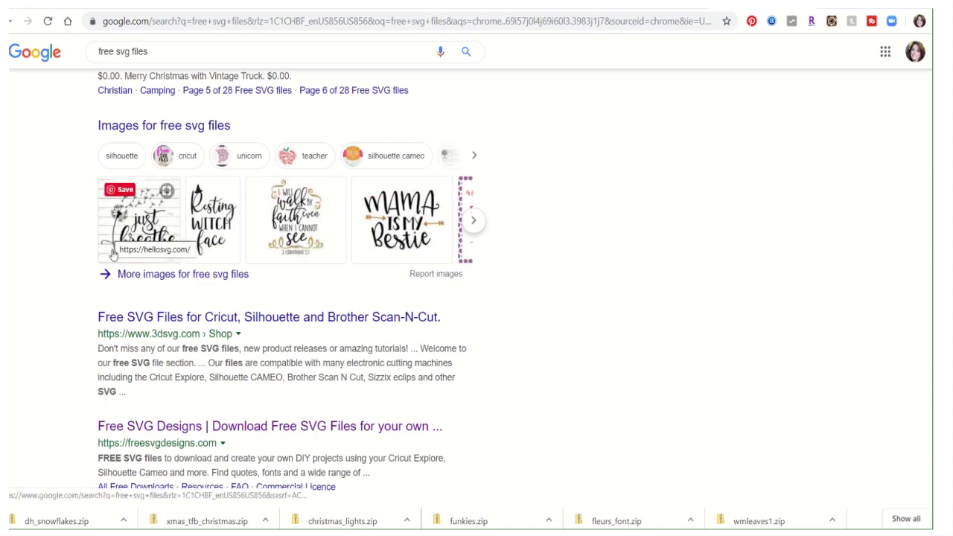
scroll(113, 255, "down", 1)
scroll(113, 254, "down", 2)
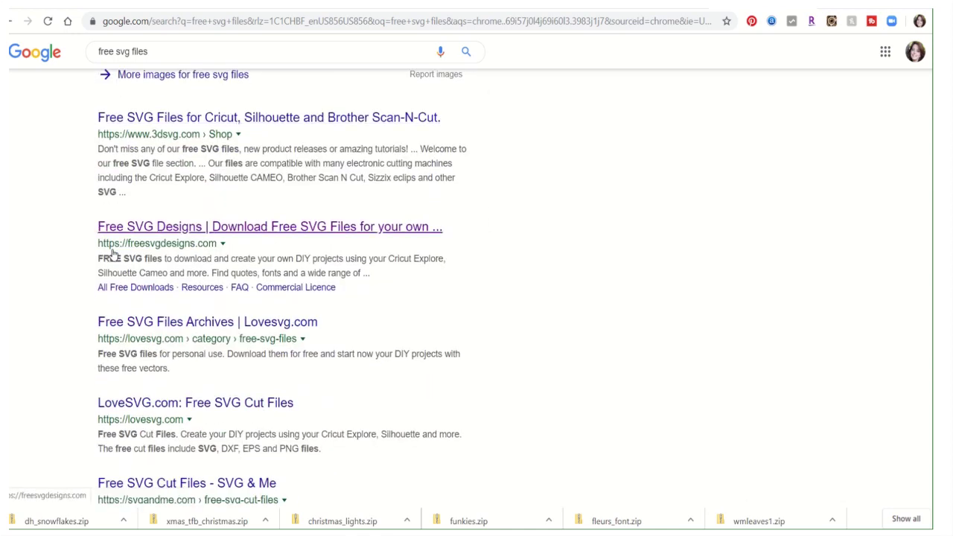
scroll(112, 254, "down", 1)
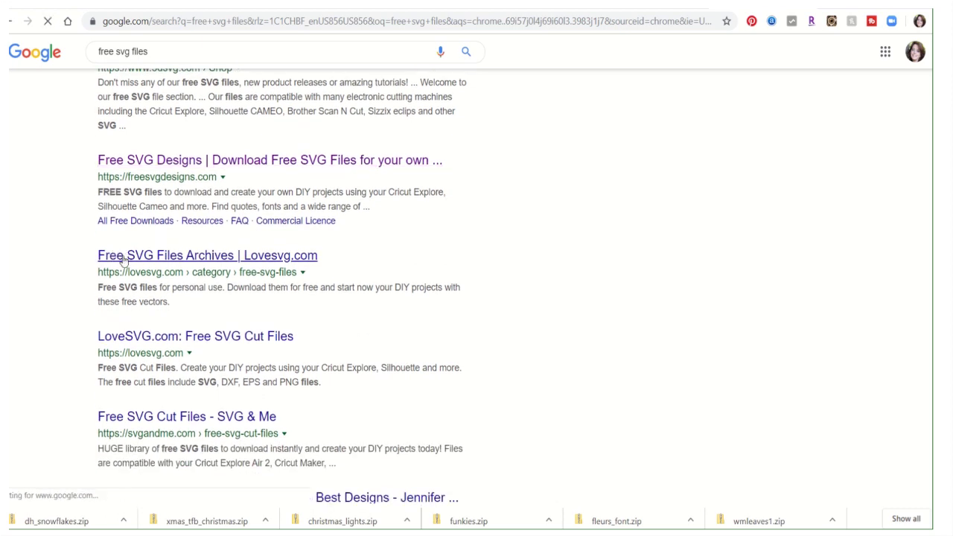
left_click(124, 257)
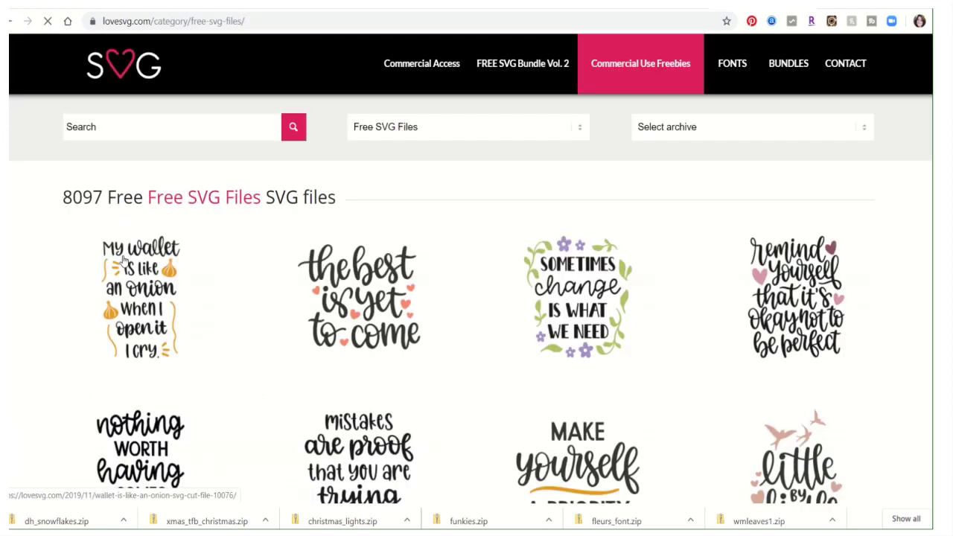
Open the Make Yourself A Priority design and download its zip file to the Two Gigger (D:) drive under the suggested name.
scroll(332, 205, "down", 4)
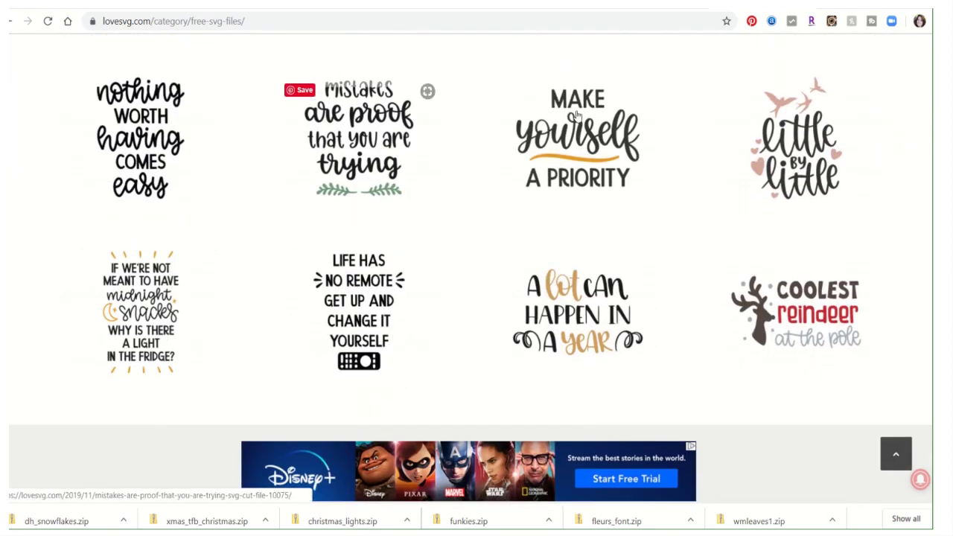
left_click(609, 118)
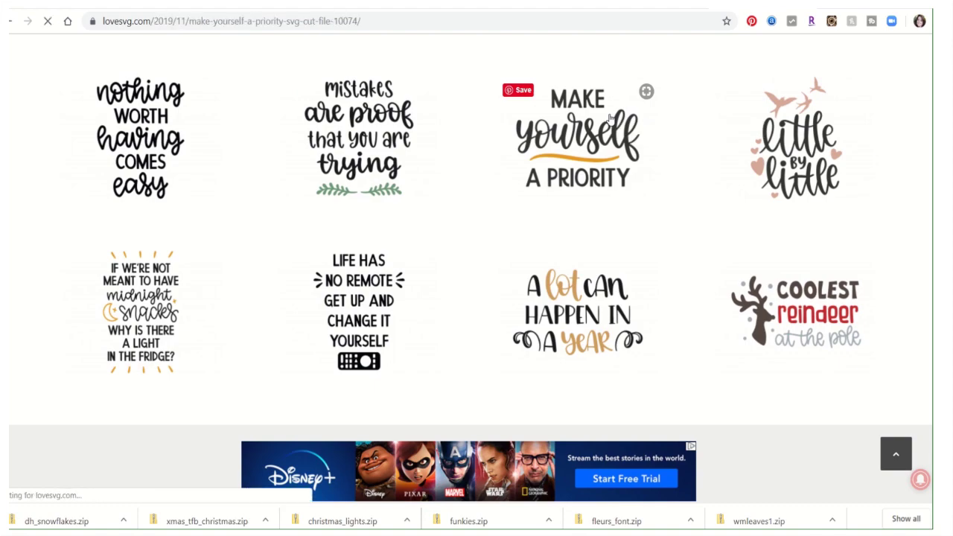
scroll(585, 128, "down", 5)
scroll(315, 235, "down", 12)
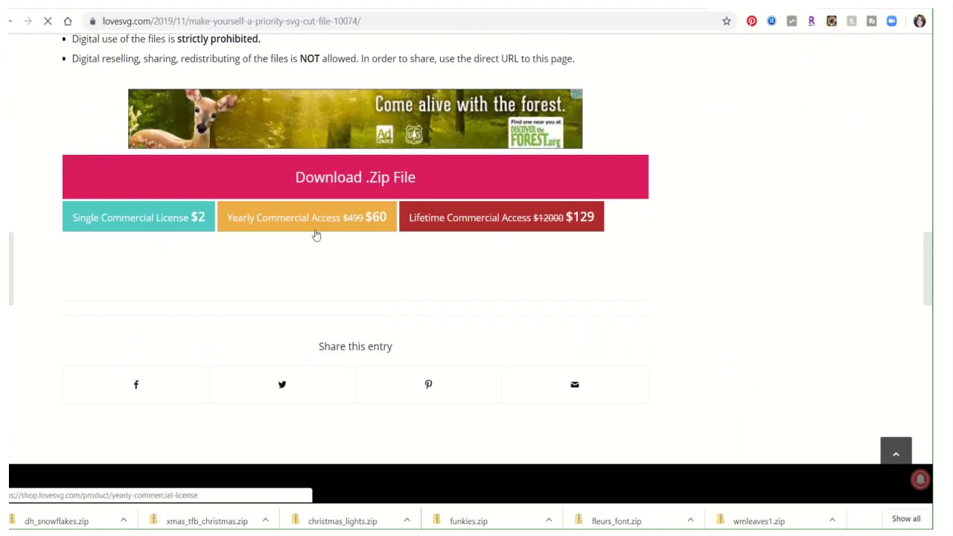
left_click(336, 192)
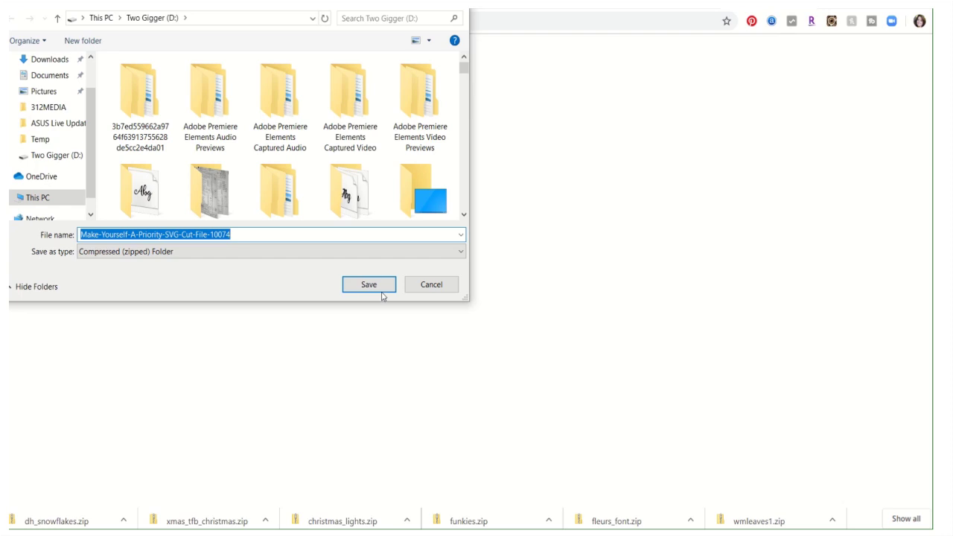
left_click(382, 296)
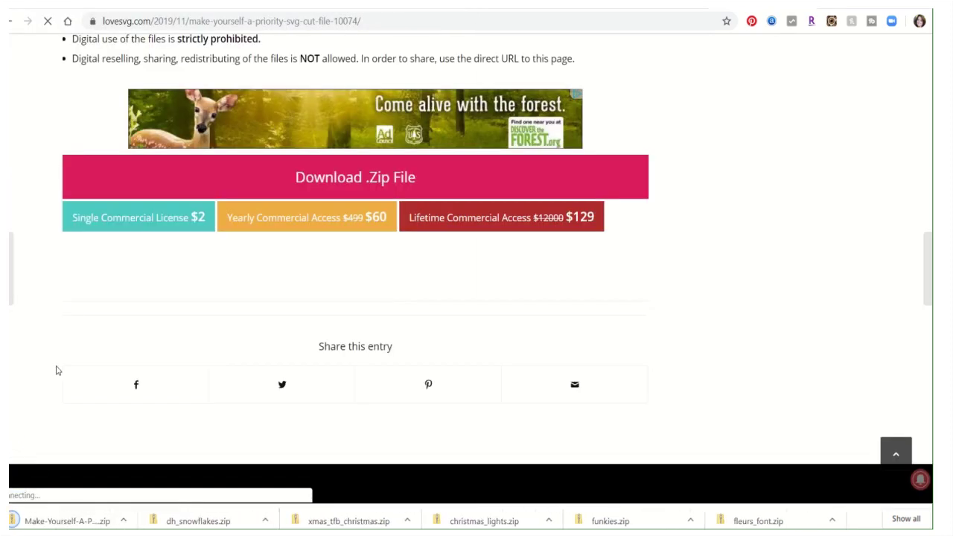
Open the downloaded Make-Yourself-A-Priority zip archive and preview its PNG file in the photo viewer.
left_click(82, 521)
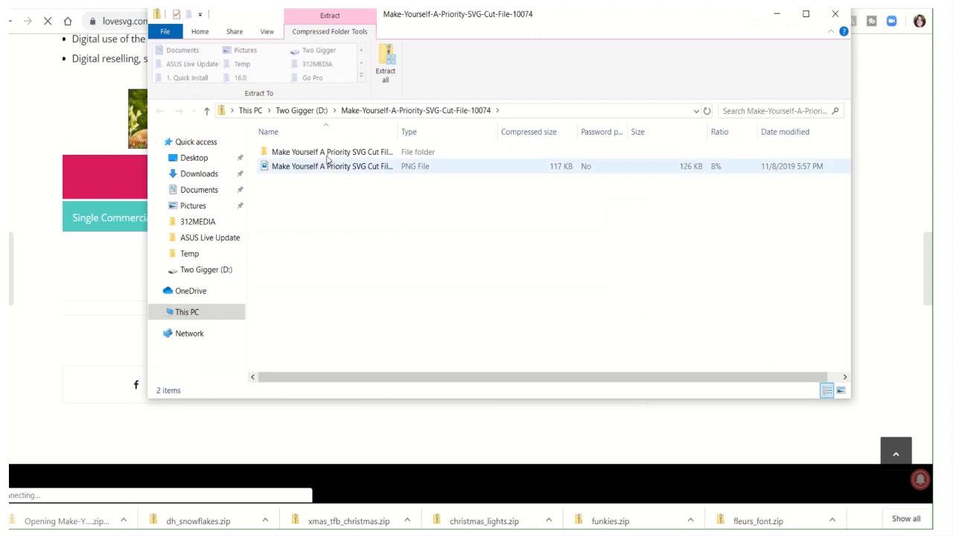
left_click(325, 167)
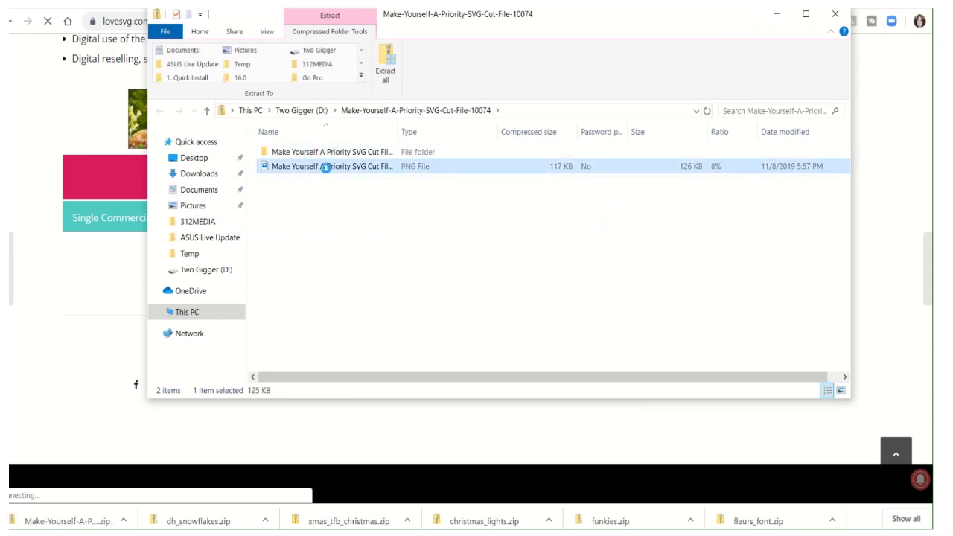
double_click(325, 169)
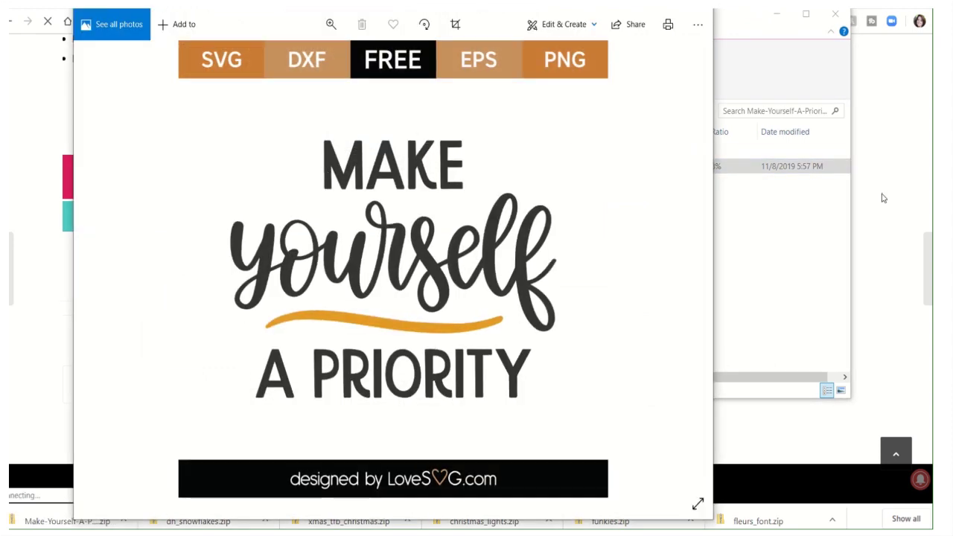
scroll(705, 213, "down", 1)
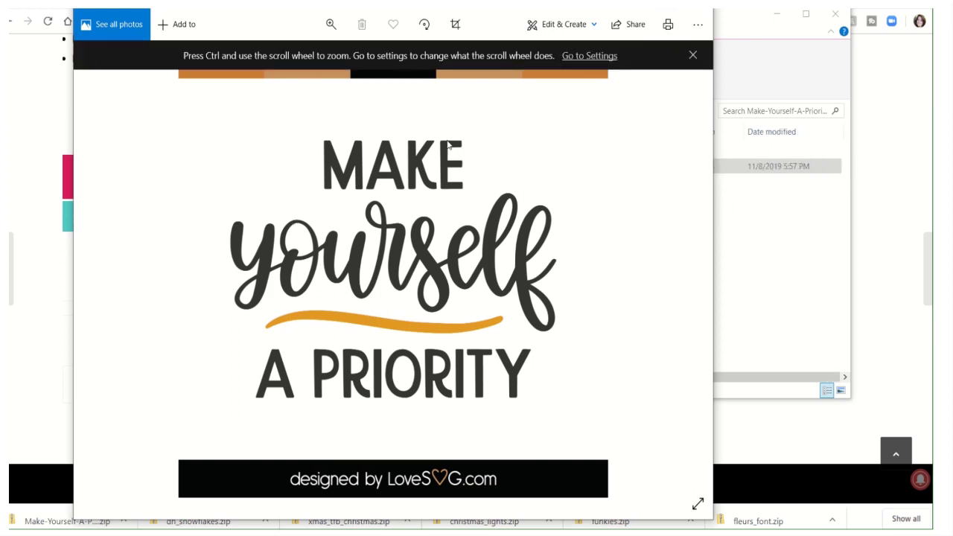
left_click(691, 57)
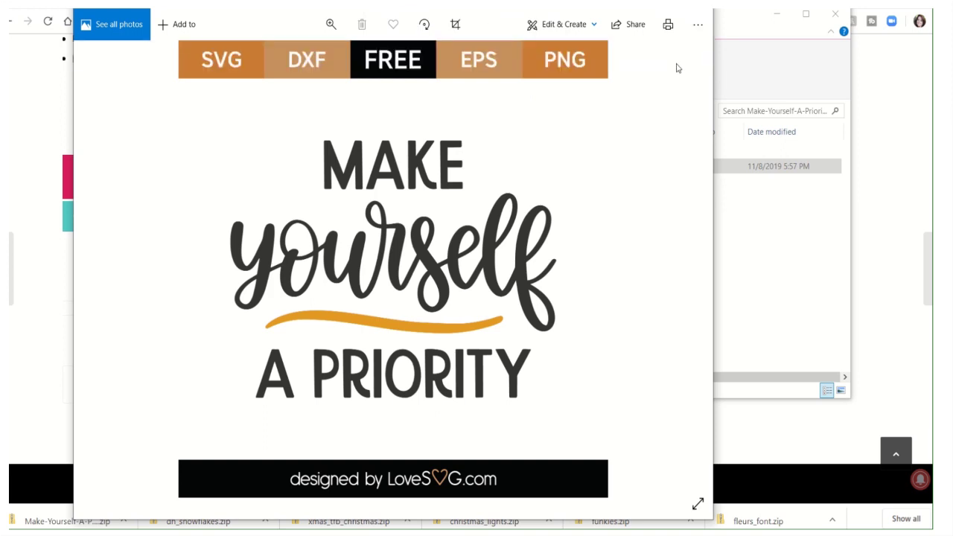
Return to the browser's Make Yourself A Priority page and review its included file formats and personal use terms.
left_click(20, 69)
scroll(64, 93, "up", 10)
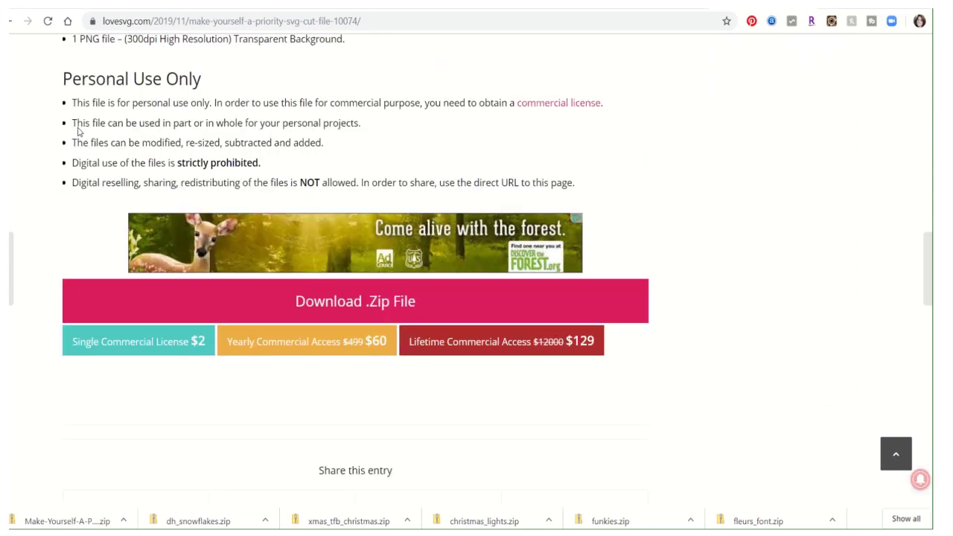
scroll(78, 132, "down", 3)
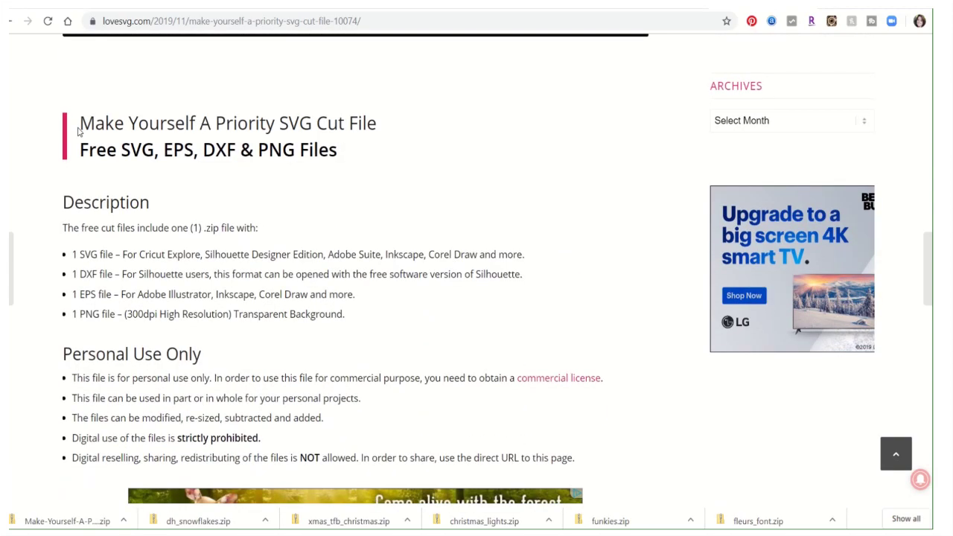
scroll(78, 132, "down", 2)
scroll(78, 128, "up", 6)
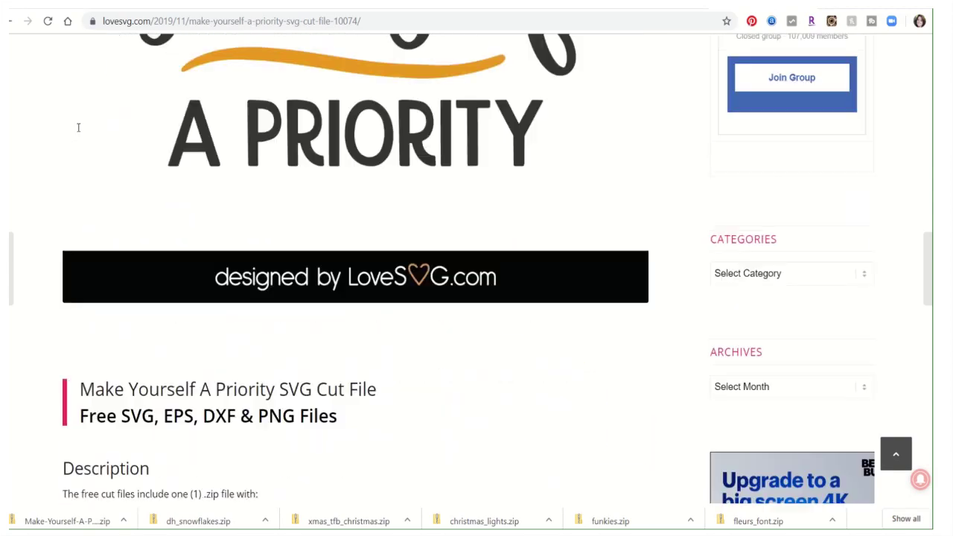
scroll(85, 125, "up", 8)
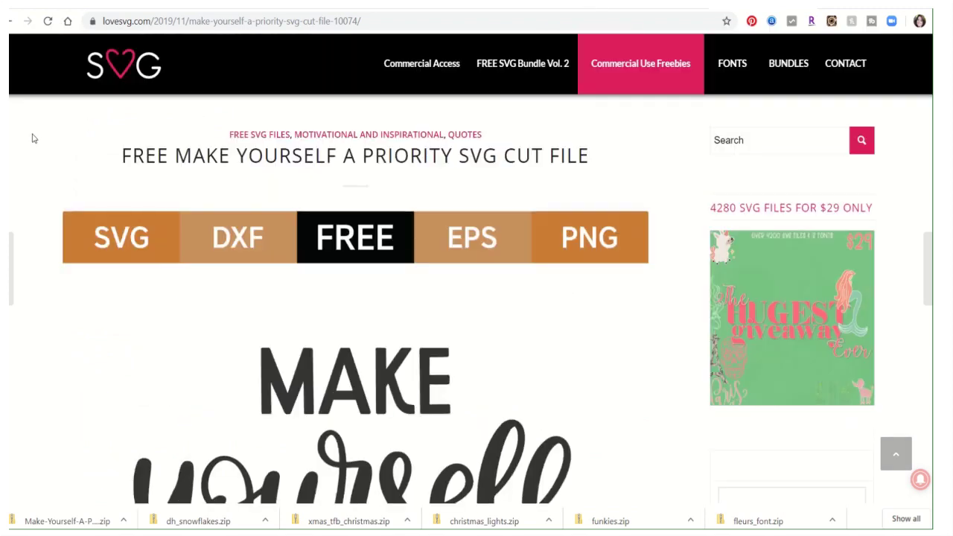
Go back to LoveSVG's free SVG files collection and look through the remaining designs on the first page.
left_click(10, 24)
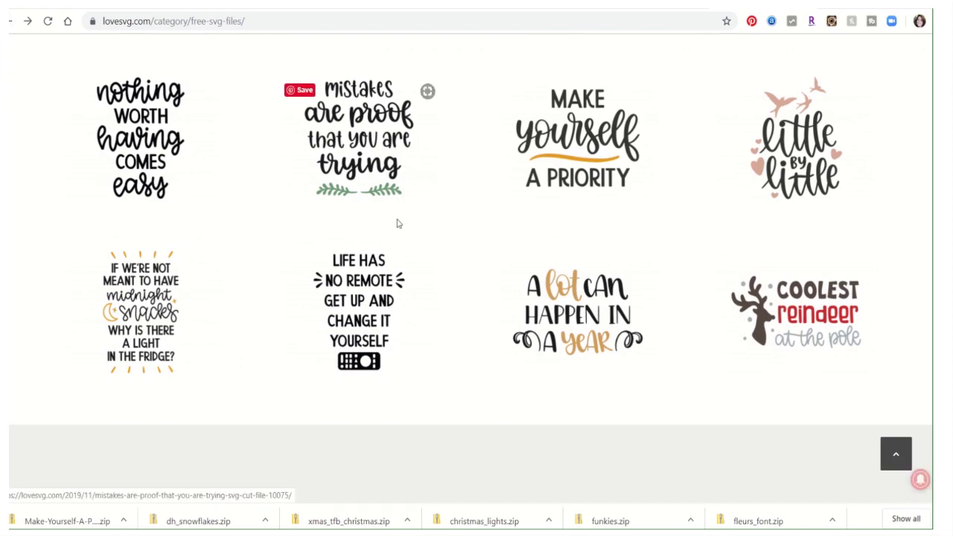
scroll(395, 223, "down", 5)
scroll(398, 223, "down", 5)
scroll(397, 221, "down", 1)
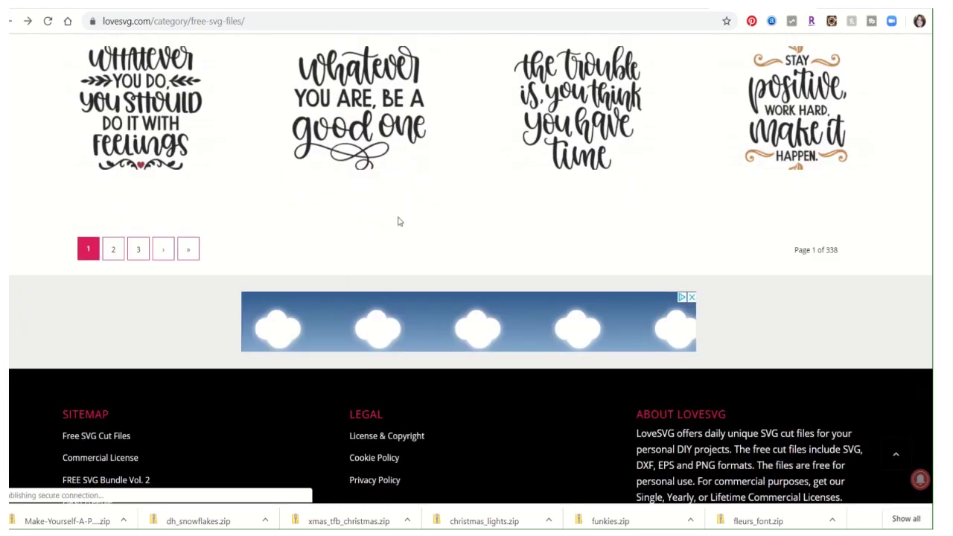
scroll(395, 216, "up", 5)
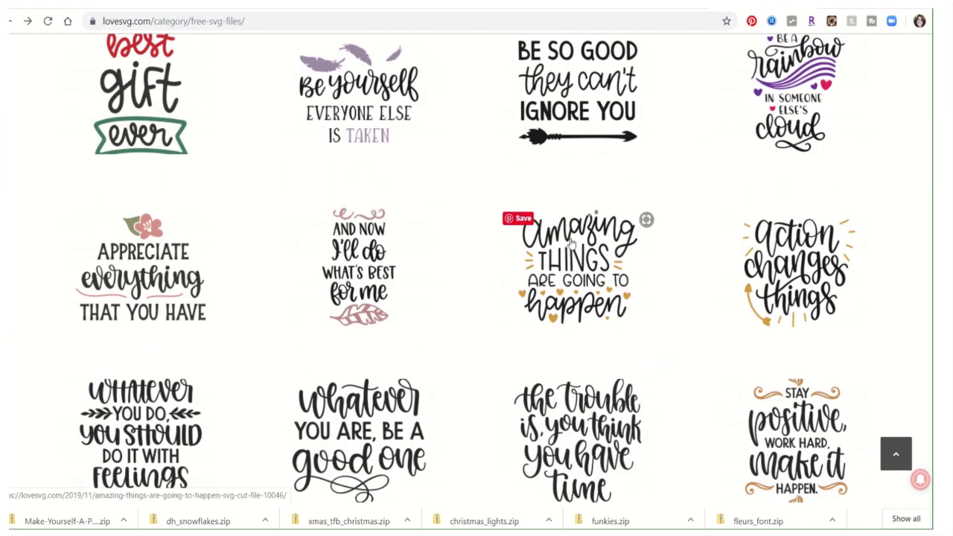
Open the Amazing Things Are Going To Happen design and download its zip file to the Two Gigger (D:) drive under the suggested name.
left_click(545, 251)
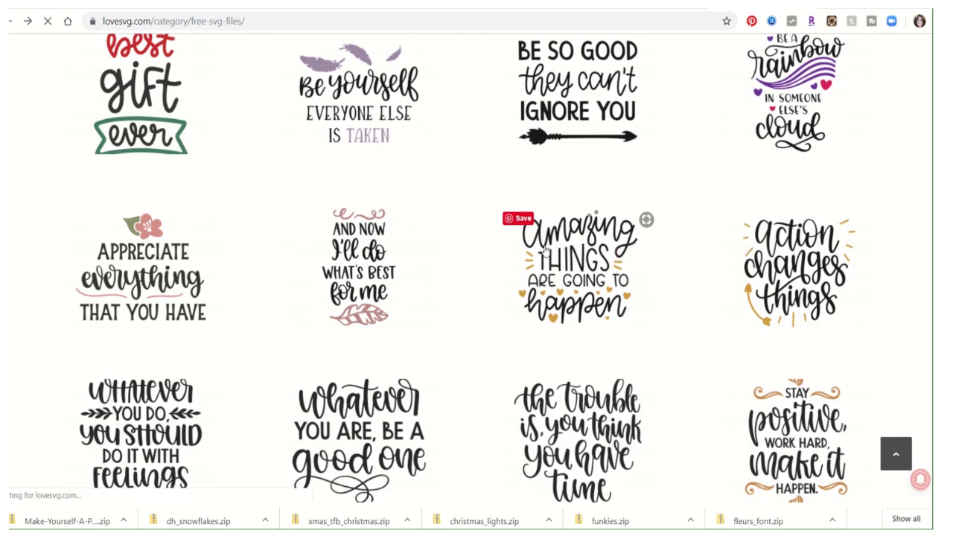
scroll(390, 241, "down", 20)
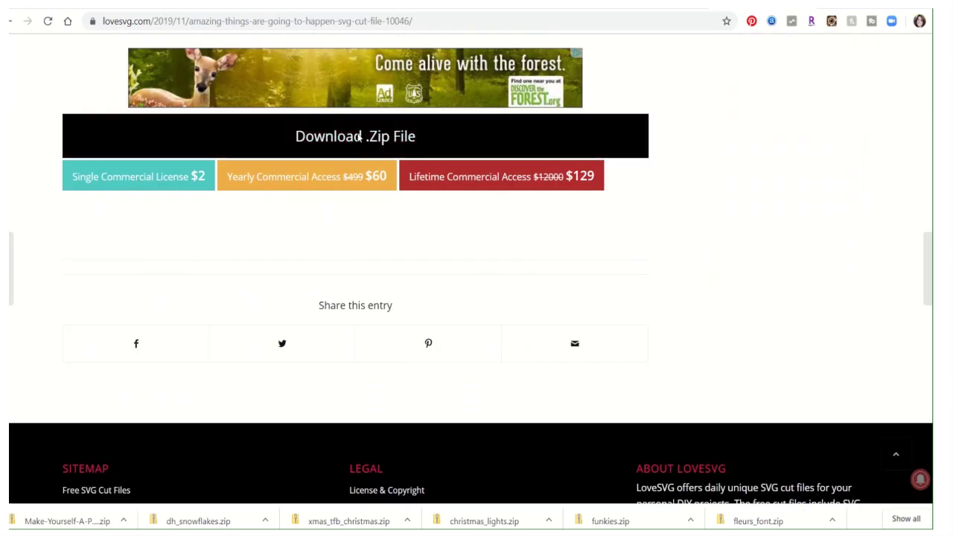
left_click(355, 136)
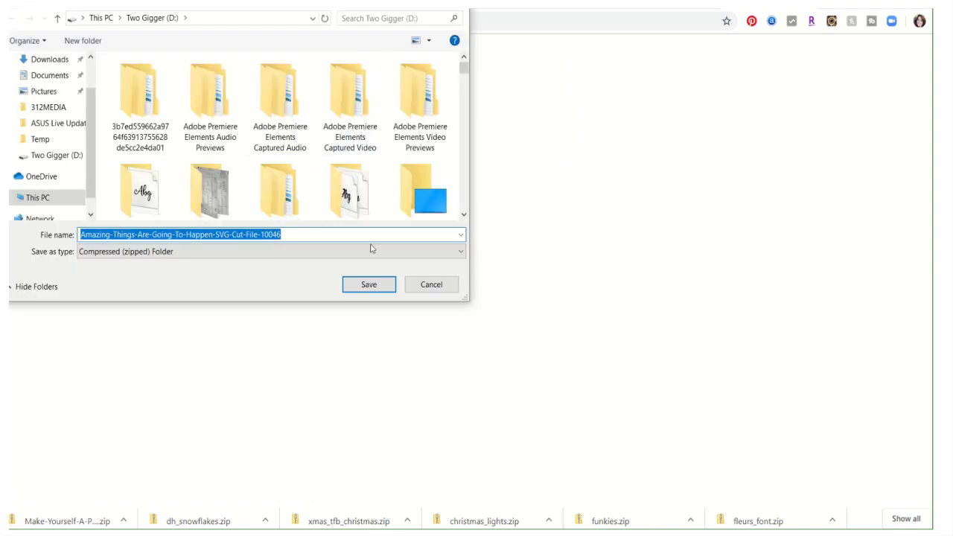
left_click(378, 289)
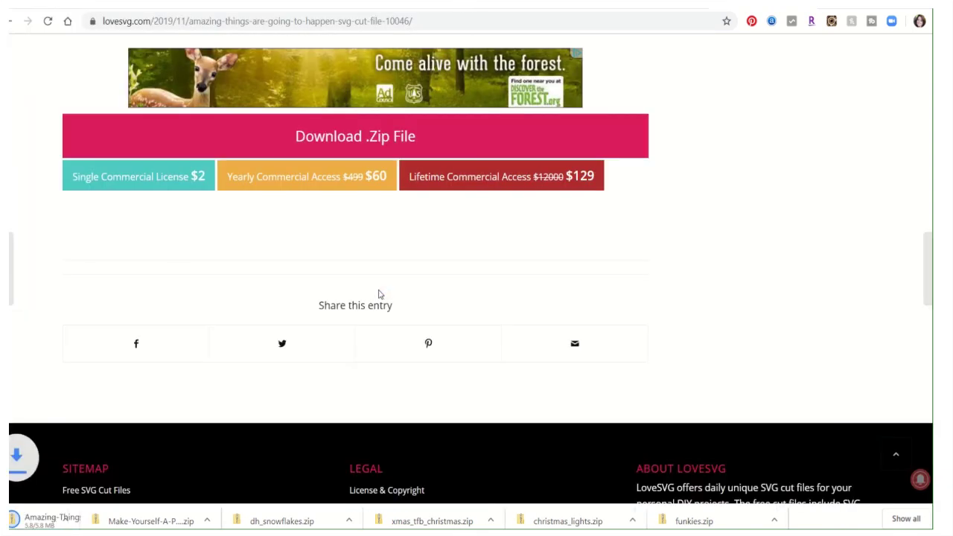
Return from the Amazing Things design page to the start of LoveSVG's free SVG files collection.
scroll(358, 296, "up", 15)
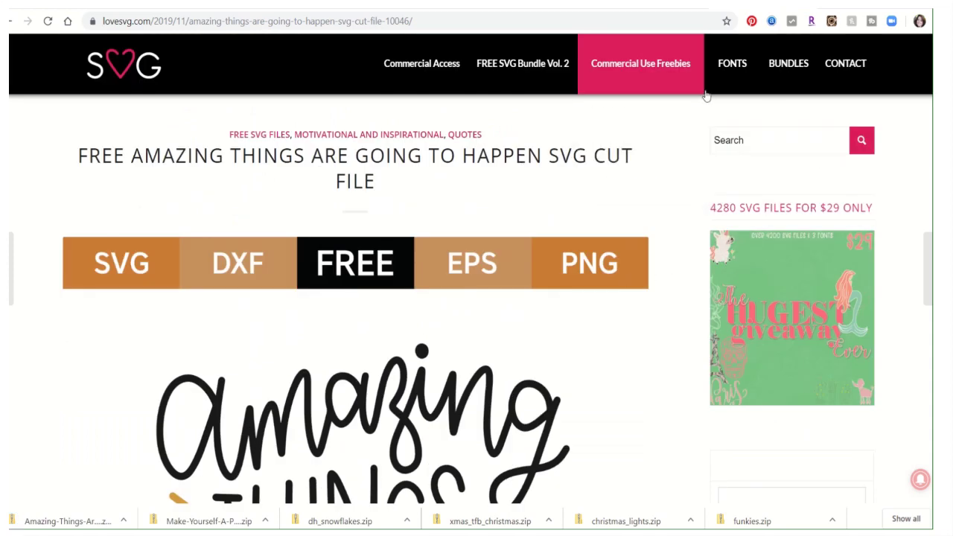
mouse_move(688, 94)
left_click(9, 25)
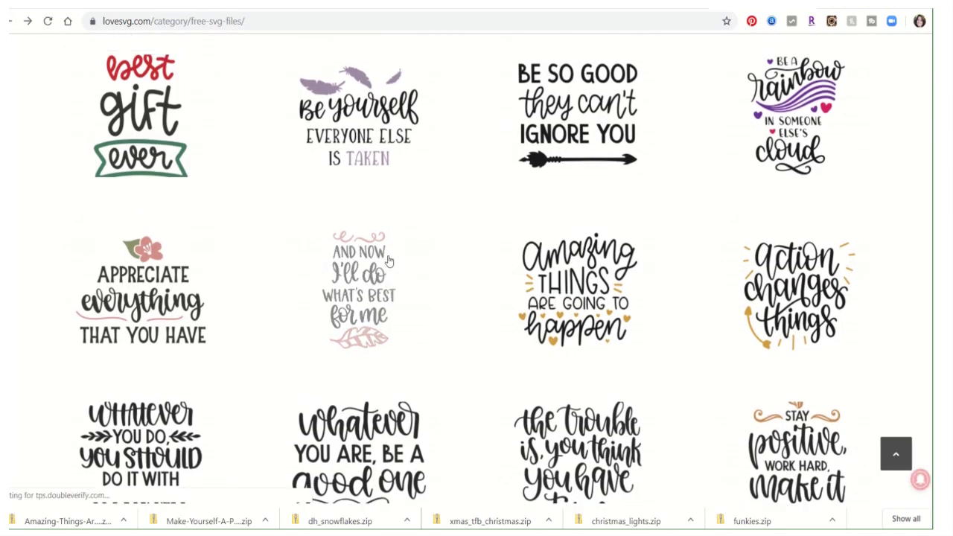
scroll(388, 260, "up", 10)
mouse_move(398, 46)
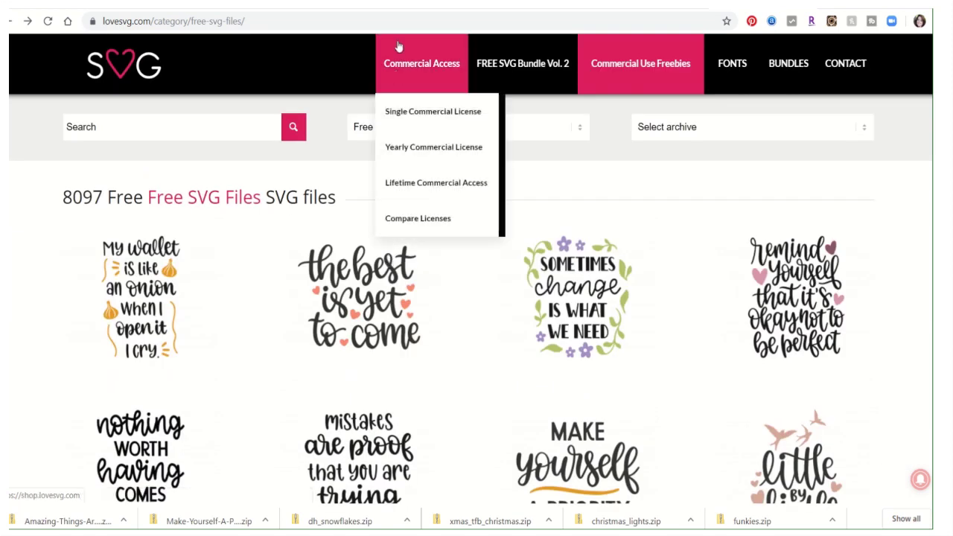
Search Google for "scottie dog clipart" and show the image results.
left_click(272, 26)
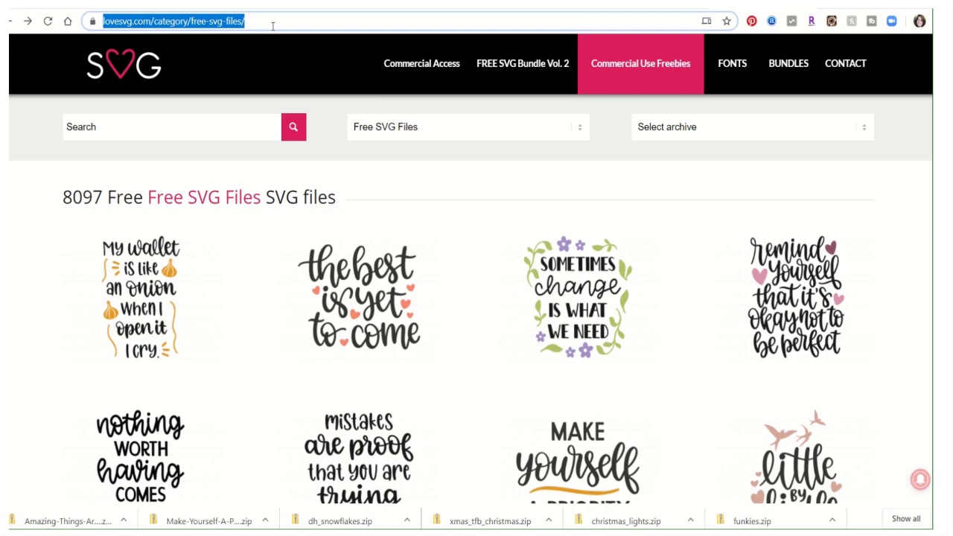
type("scottie")
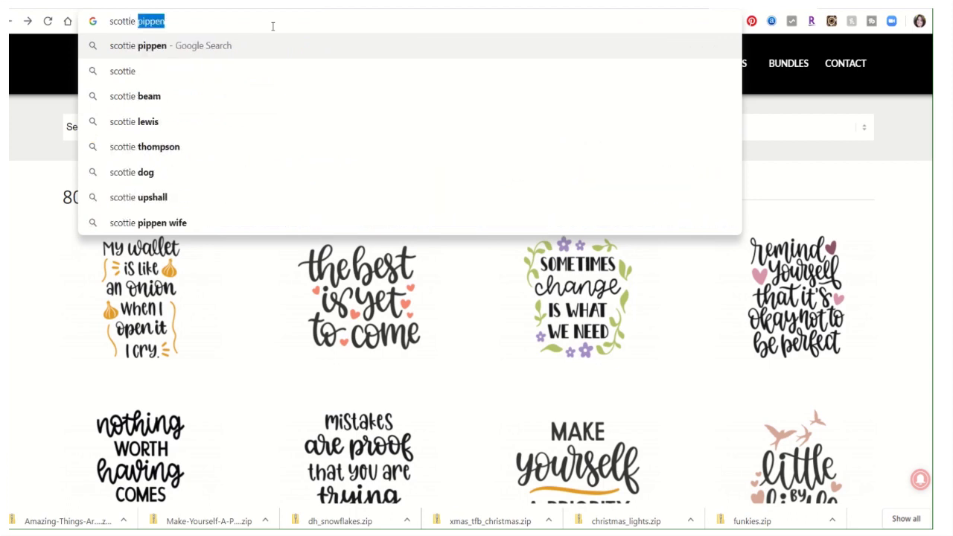
type(" dog cl")
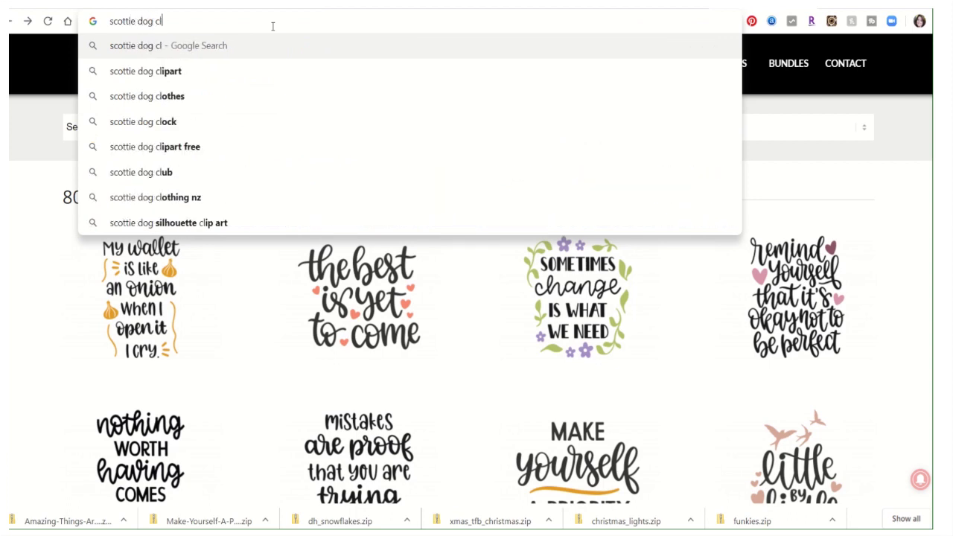
type("ipart")
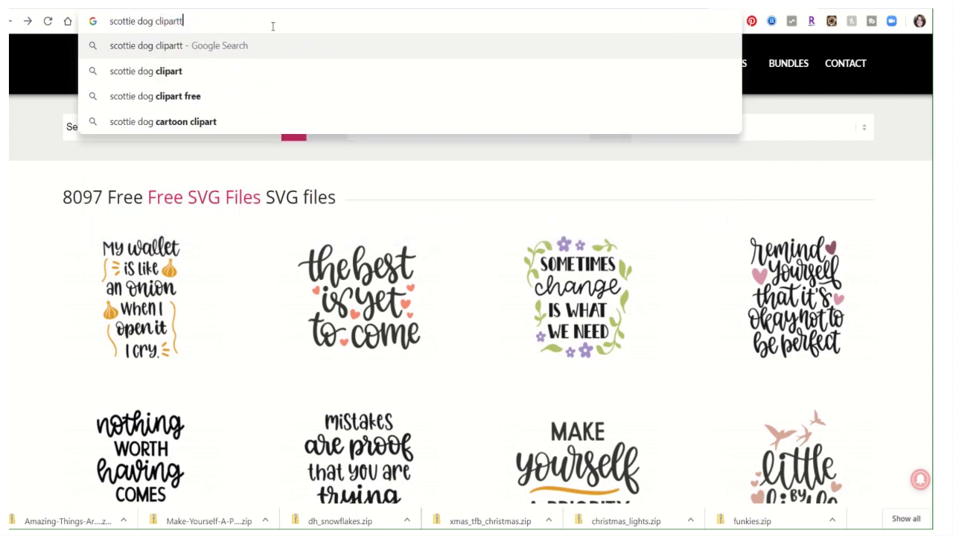
key("Return")
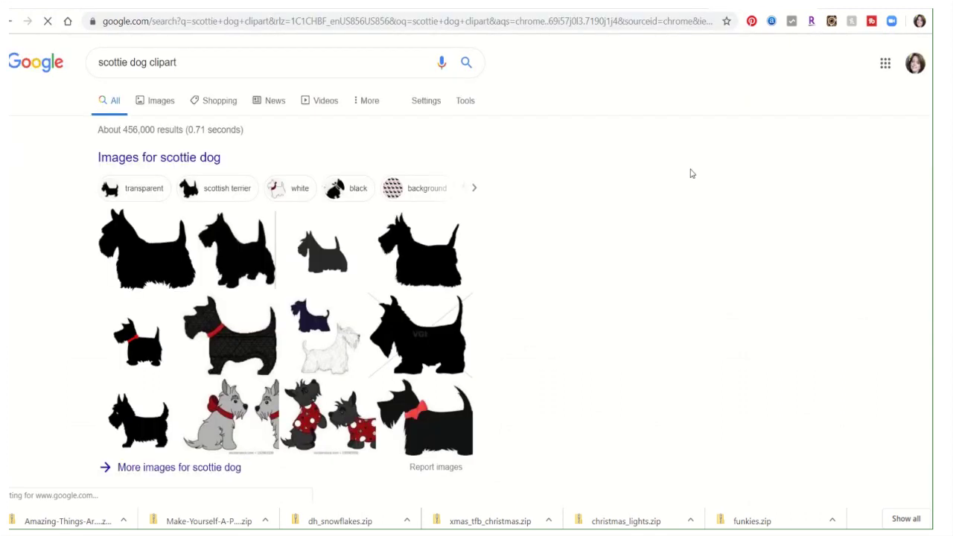
left_click(191, 159)
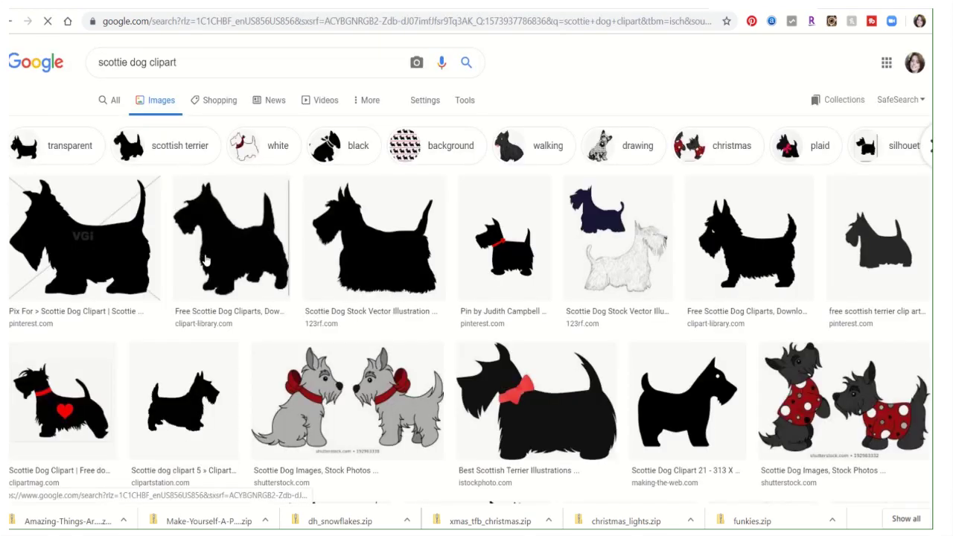
Save the plain black scottie silhouette from Clipart Library as a JPEG named "scotty dog clipart" on the Two Gigger (D:) drive.
left_click(258, 260)
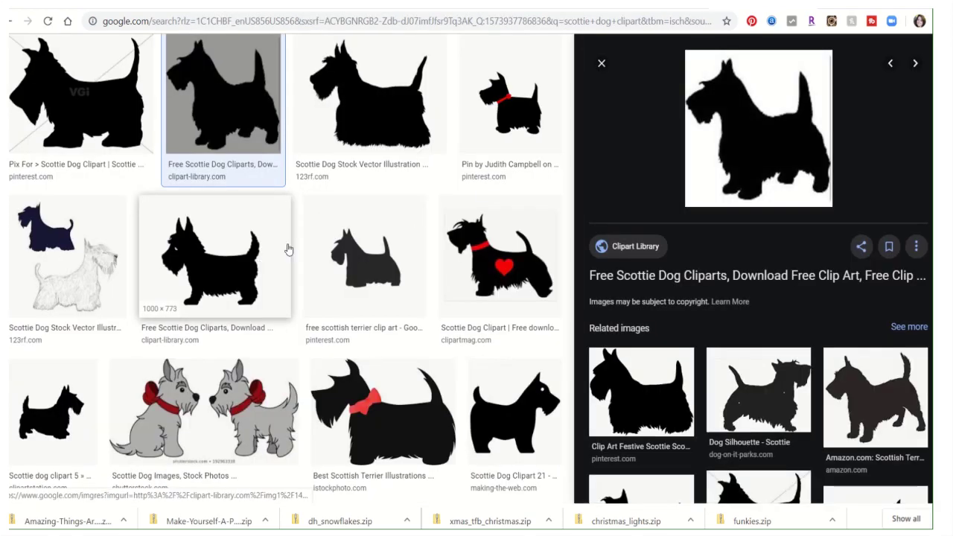
right_click(753, 136)
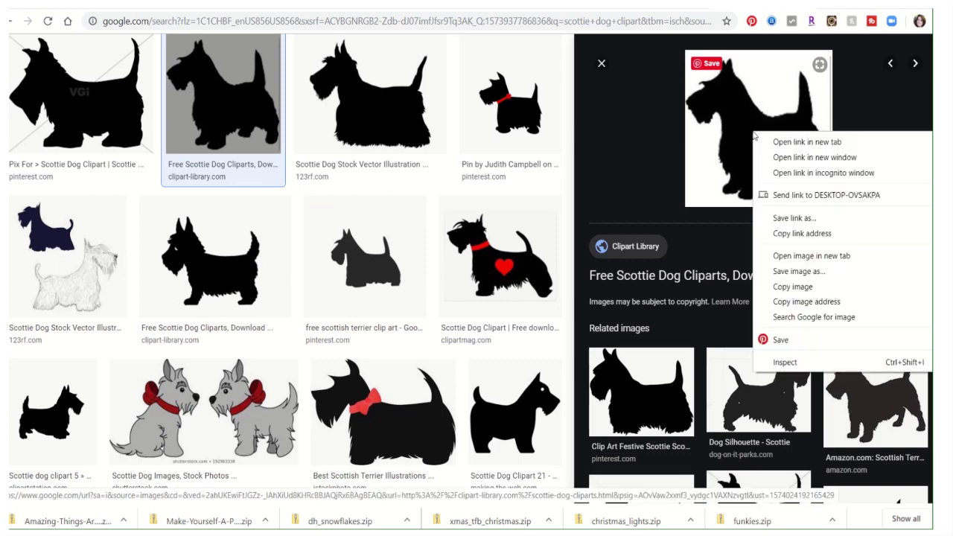
left_click(787, 273)
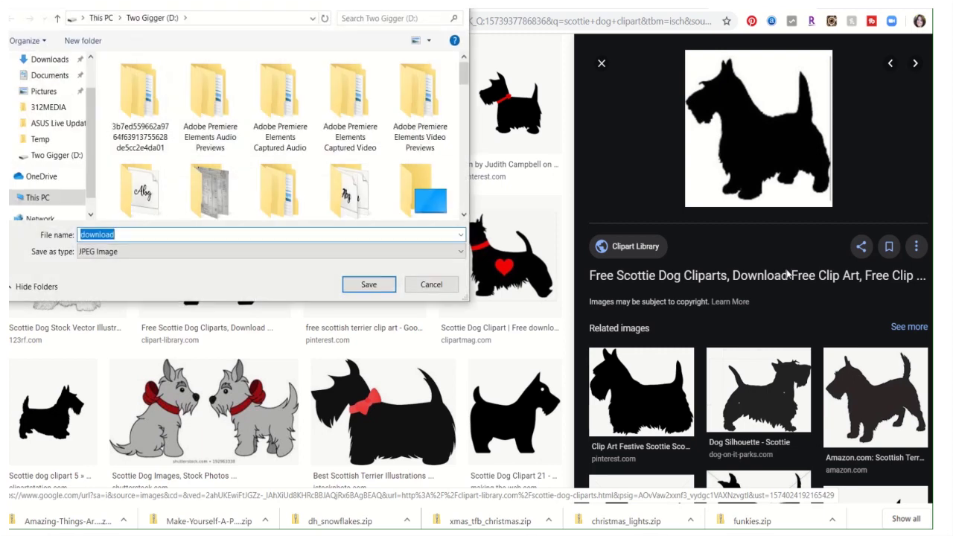
type("wdo")
type("co")
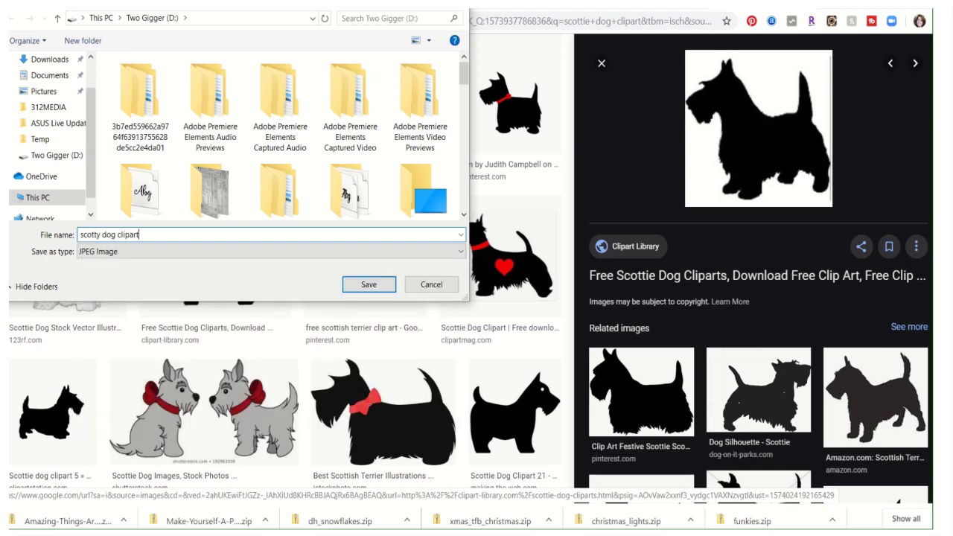
type("tty dog clipart")
key("Return")
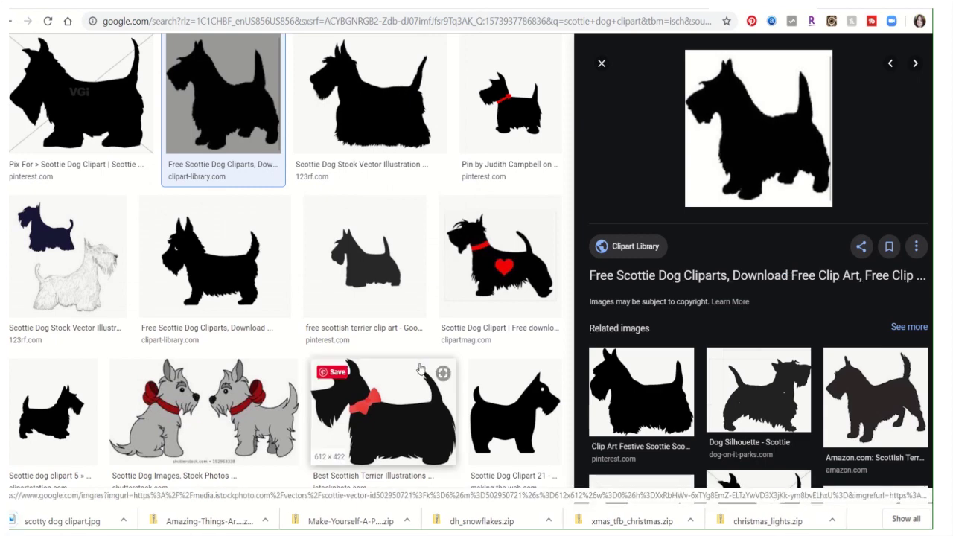
Save the Clip Art Mag scottie with the red collar and heart as a JPEG named "scotty dog clipart 2" on the same drive.
left_click(503, 253)
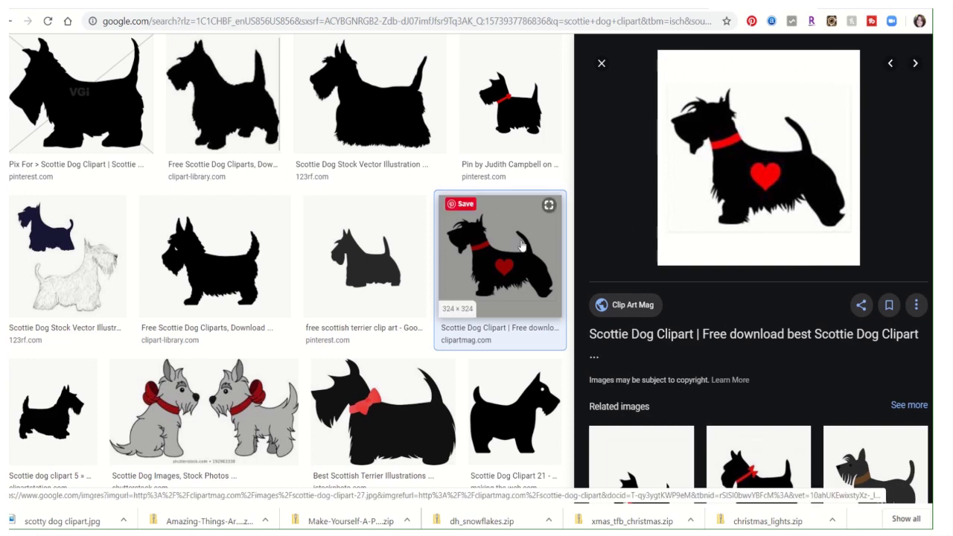
right_click(722, 162)
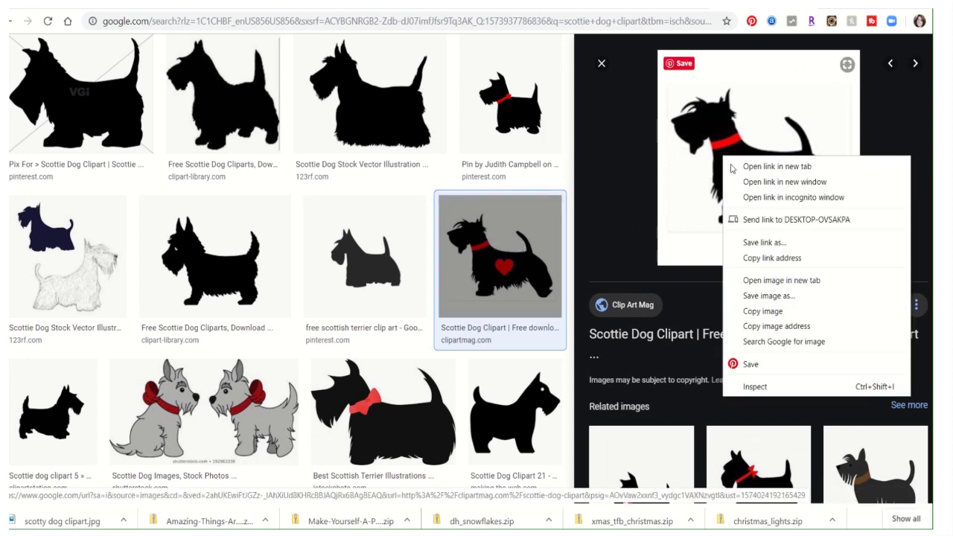
left_click(819, 298)
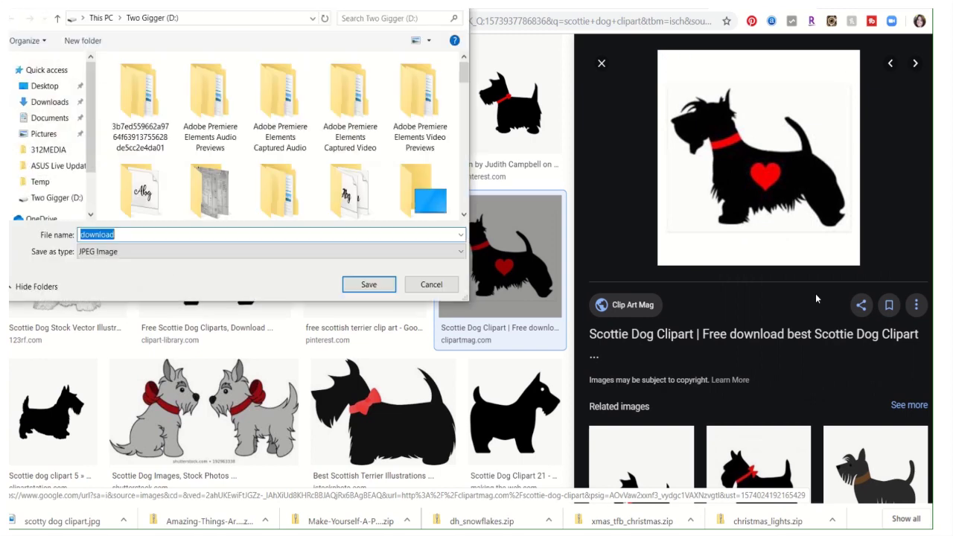
type("scotty dog clip")
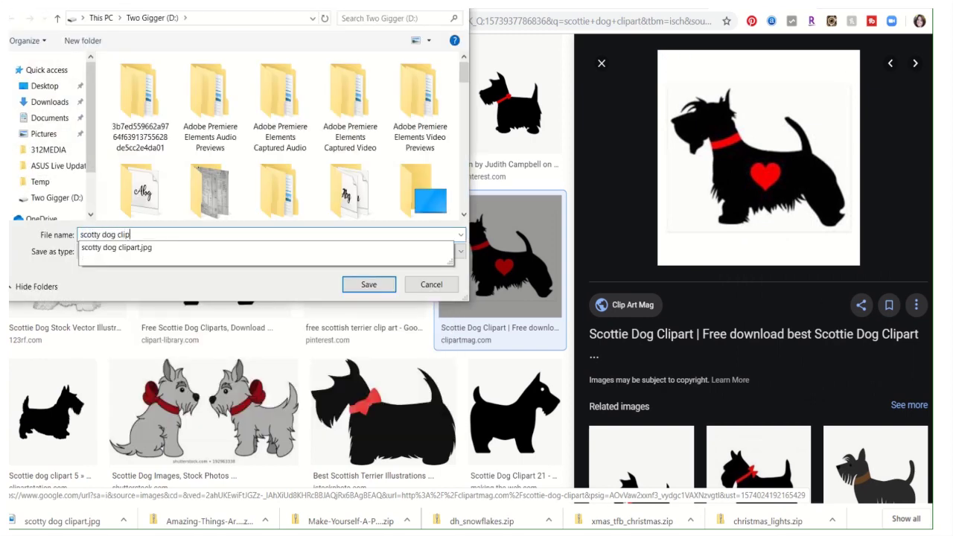
type("art 2")
key("Return")
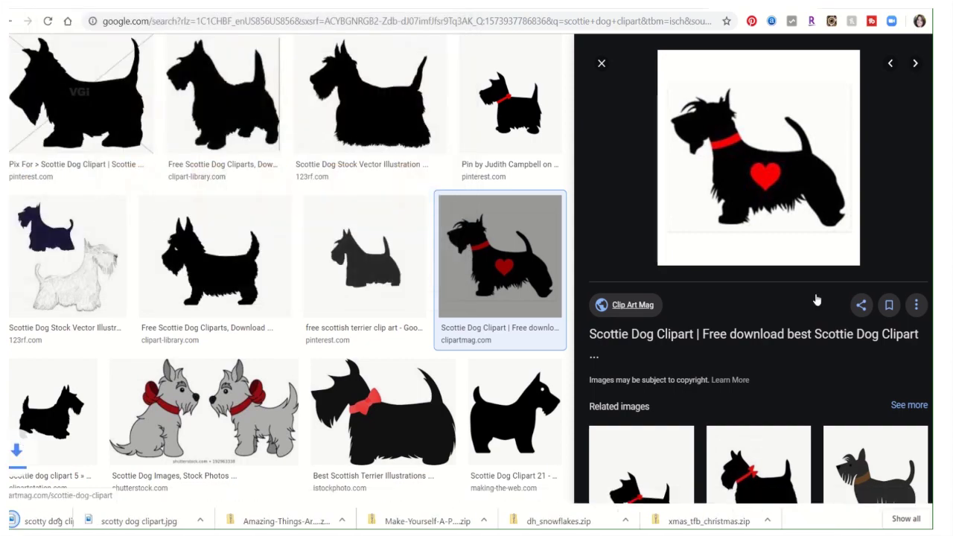
Look through the remaining scottie dog clipart image results for other usable silhouettes and drawings.
scroll(502, 261, "down", 5)
scroll(324, 305, "down", 1)
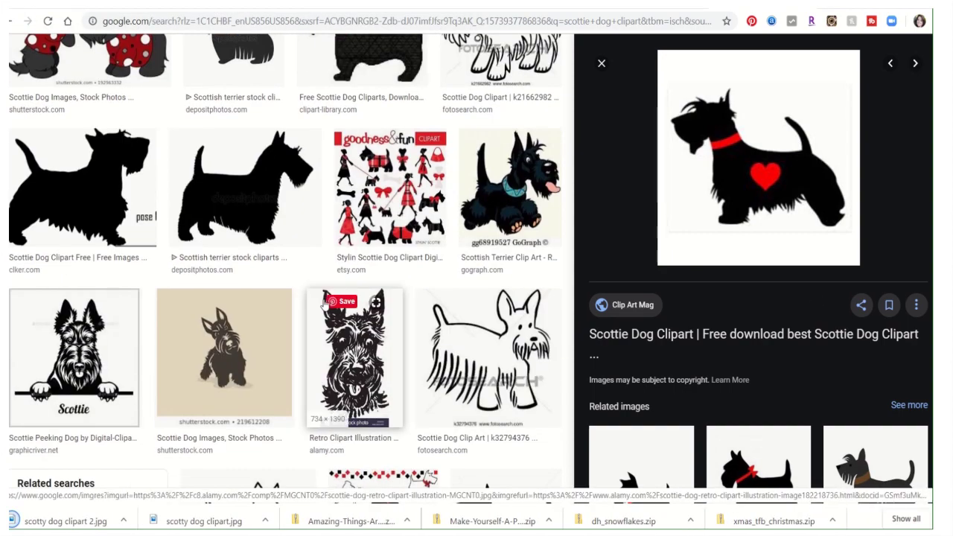
scroll(324, 306, "down", 5)
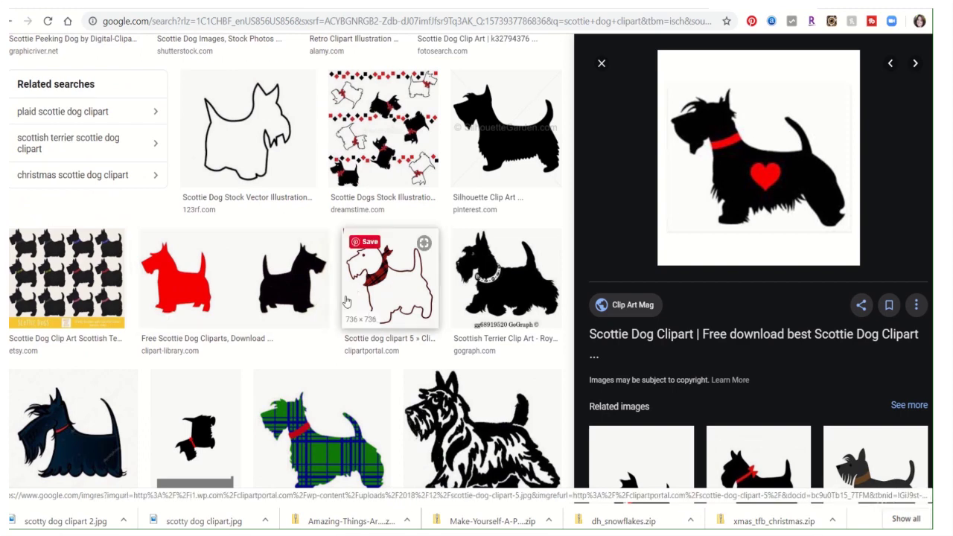
scroll(345, 300, "down", 3)
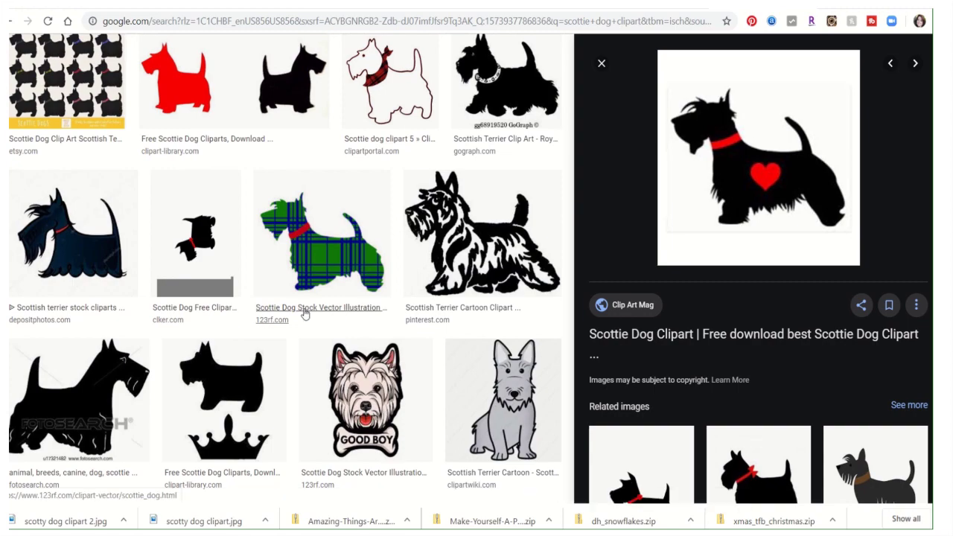
scroll(304, 312, "down", 4)
scroll(304, 313, "up", 5)
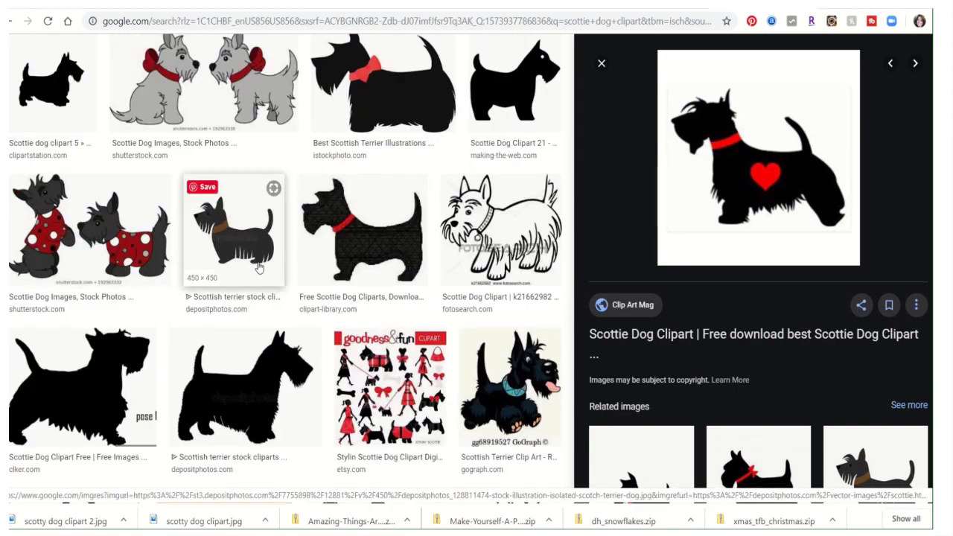
scroll(223, 238, "up", 5)
Search Google Images for "west highland terrier clipart" and look through the results.
left_click(275, 59)
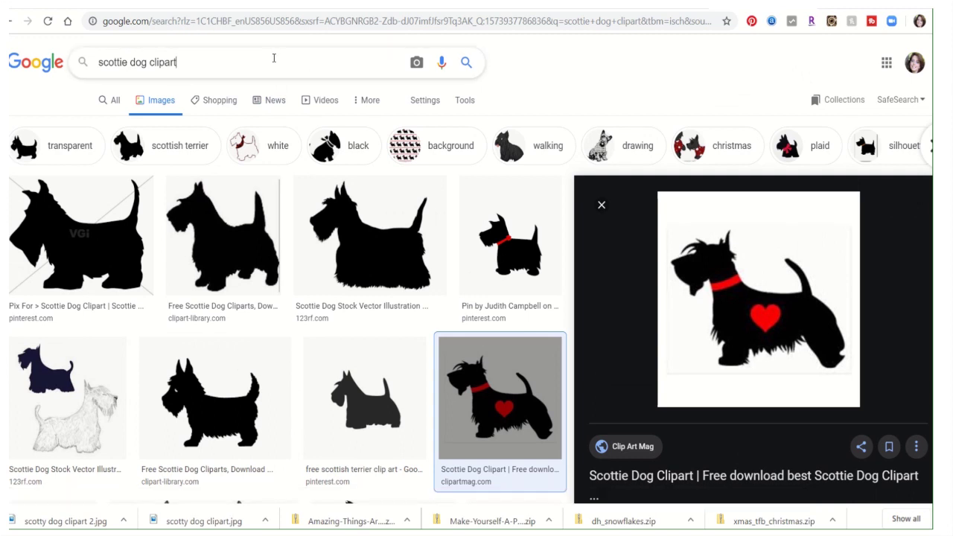
triple_click(275, 58)
type("westie")
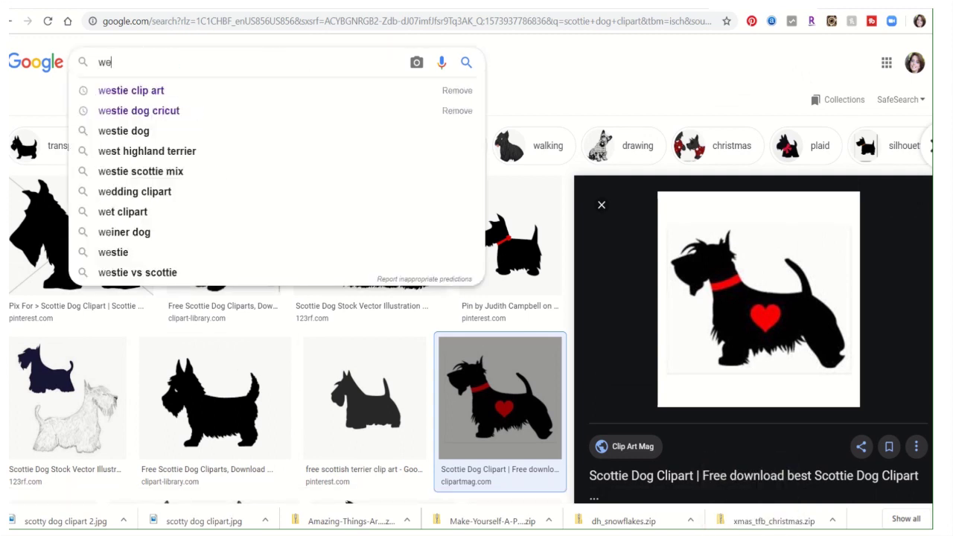
key("BackSpace")
key("BackSpace")
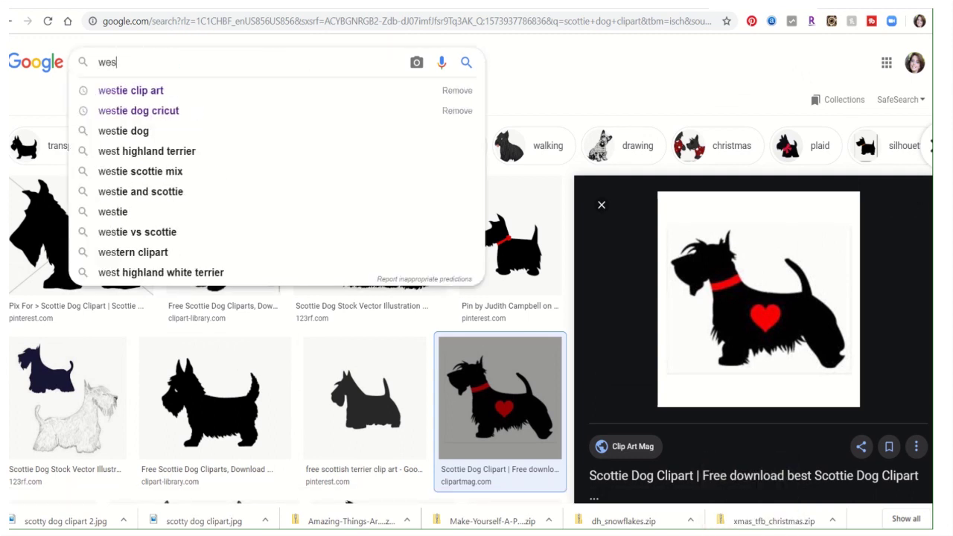
type("highland")
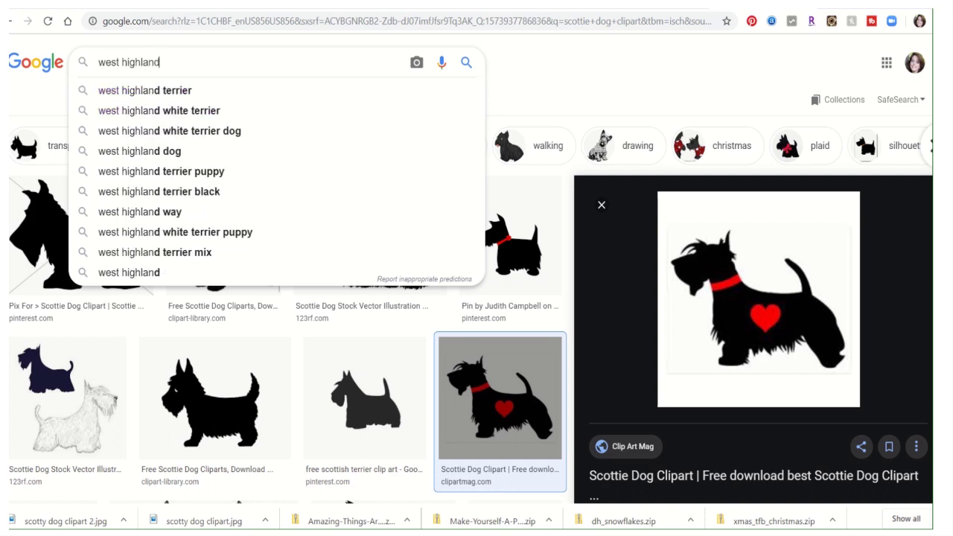
type(" terri")
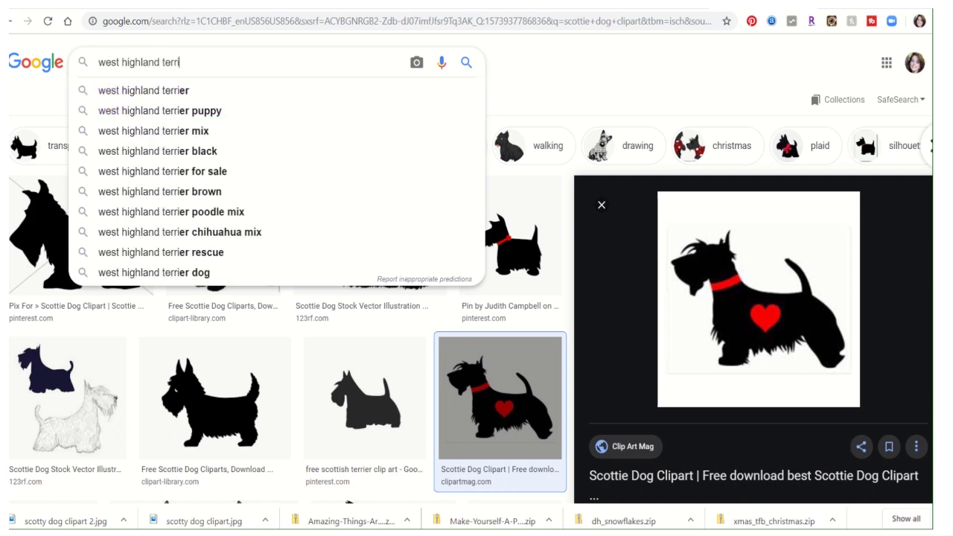
type("er clipart")
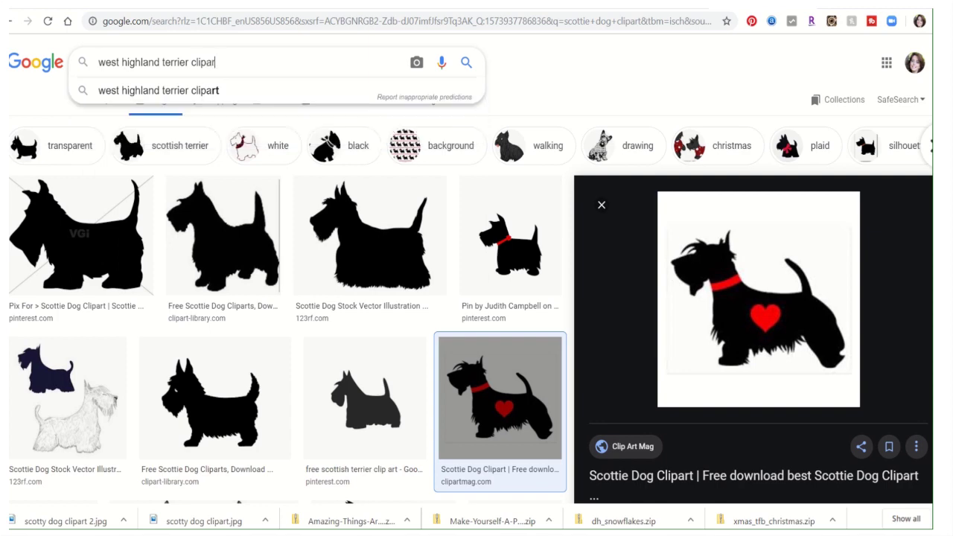
key("Return")
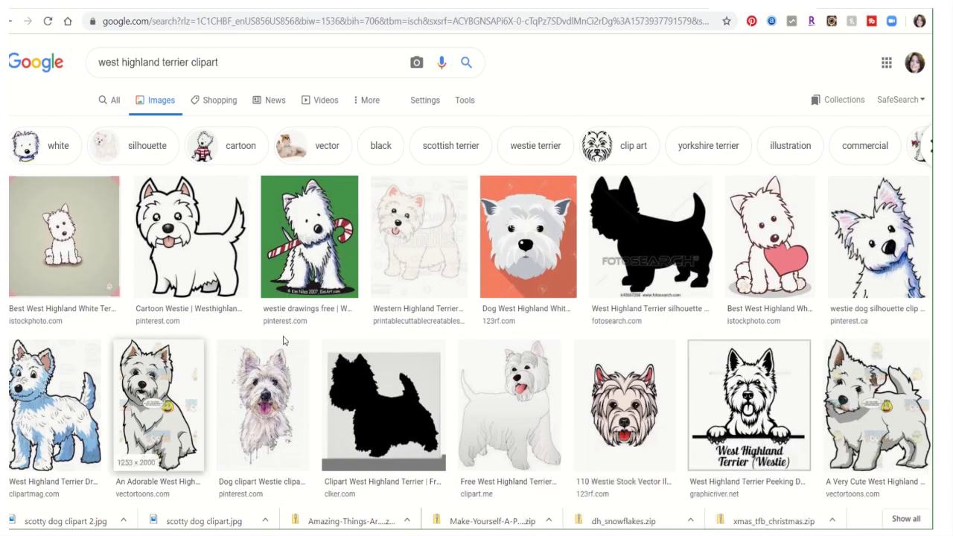
scroll(421, 215, "down", 4)
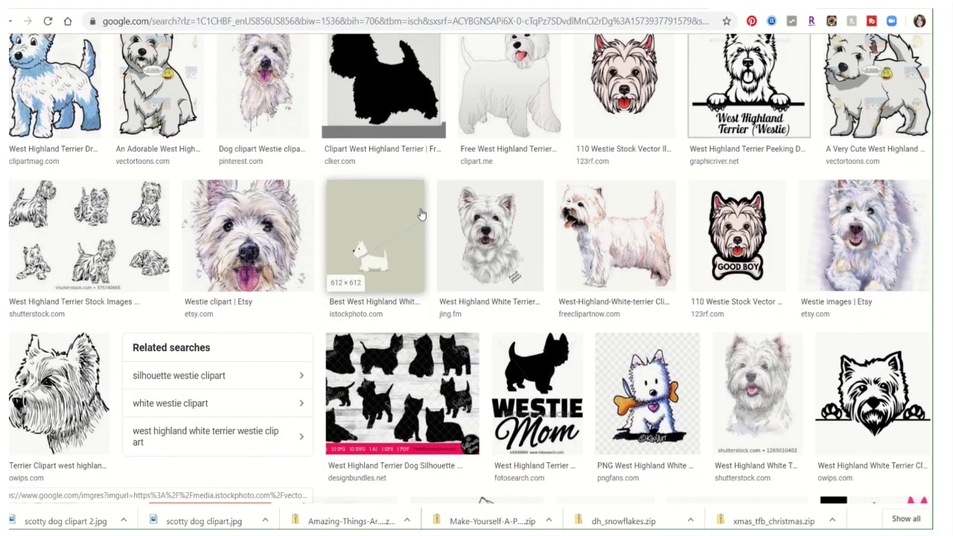
Save the black Scottish terrier silhouette from PNGGuru as a JPEG on the Two Gigger (D:) drive under its suggested file name.
scroll(420, 214, "down", 3)
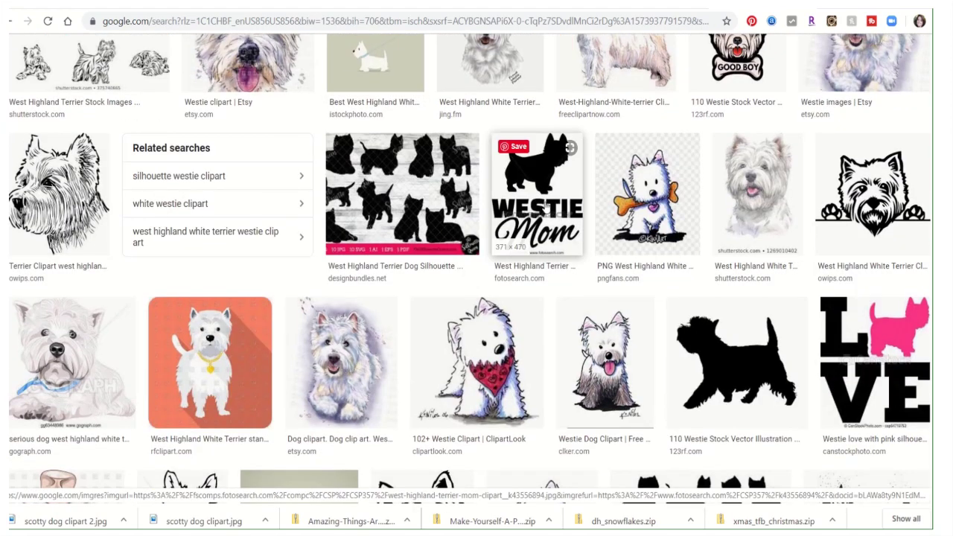
left_click(545, 207)
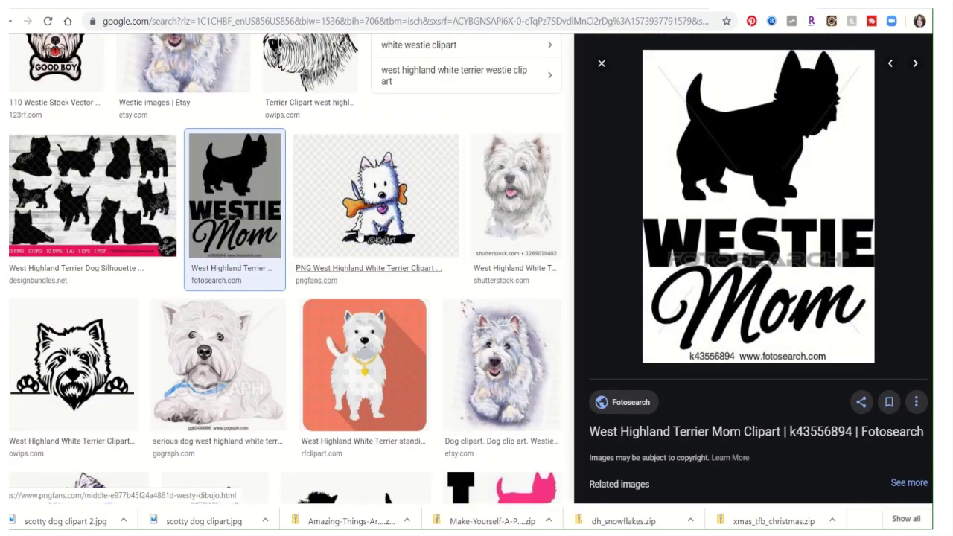
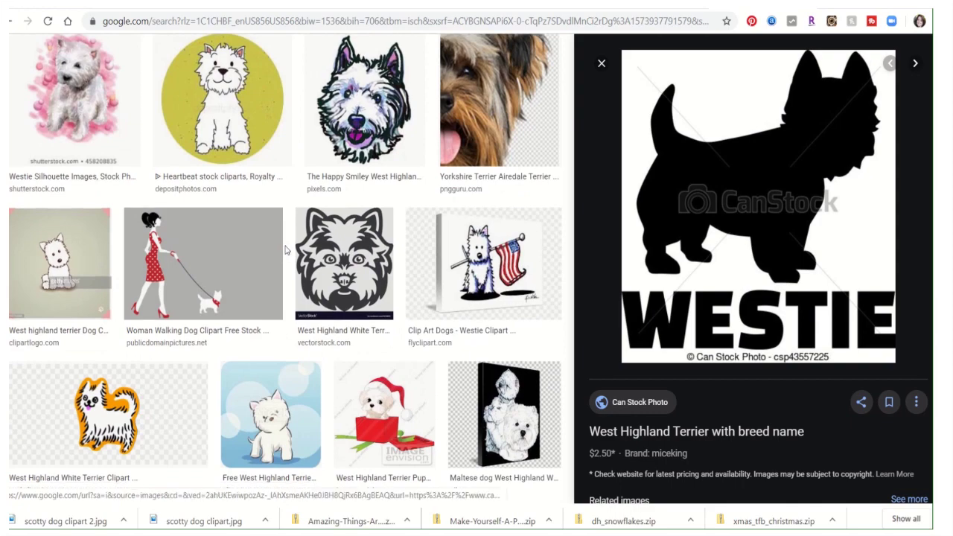
scroll(285, 250, "down", 5)
left_click(178, 402)
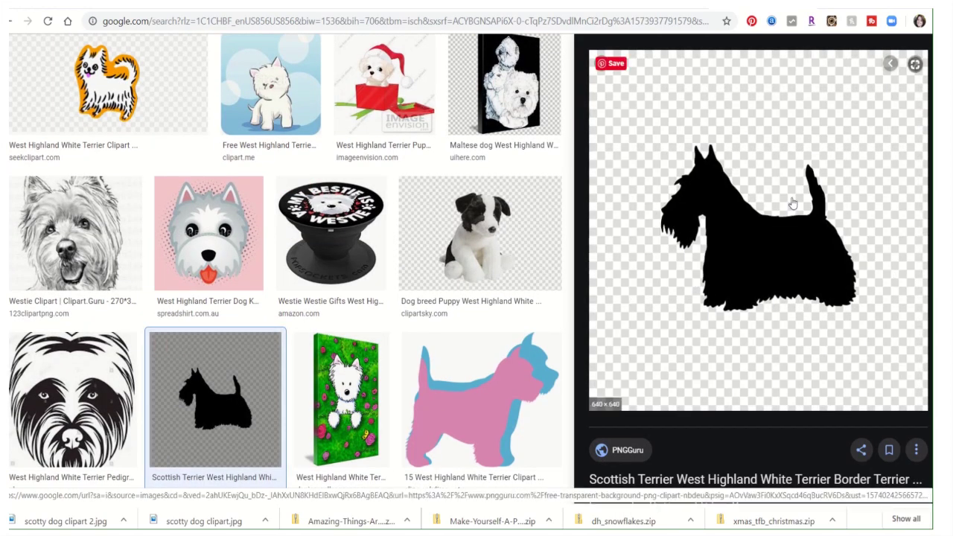
right_click(781, 232)
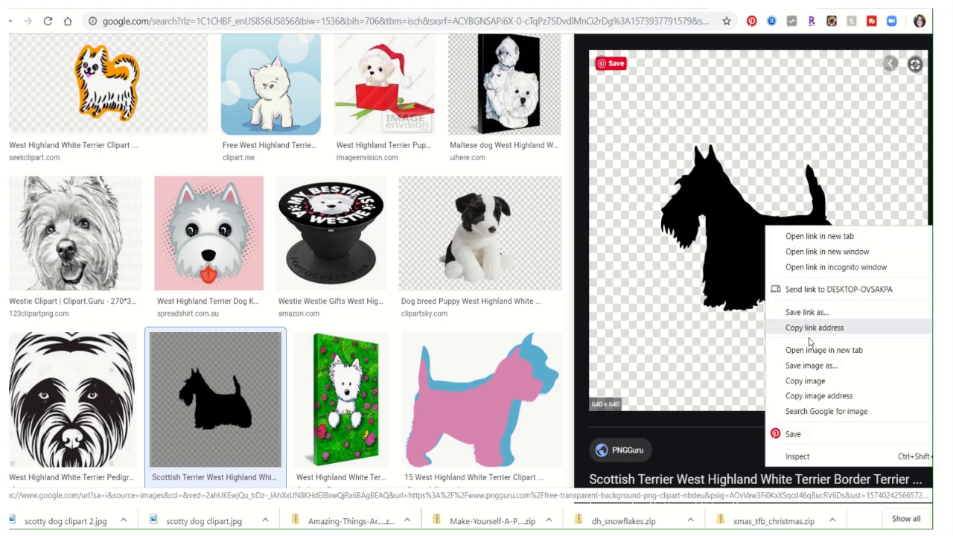
left_click(811, 365)
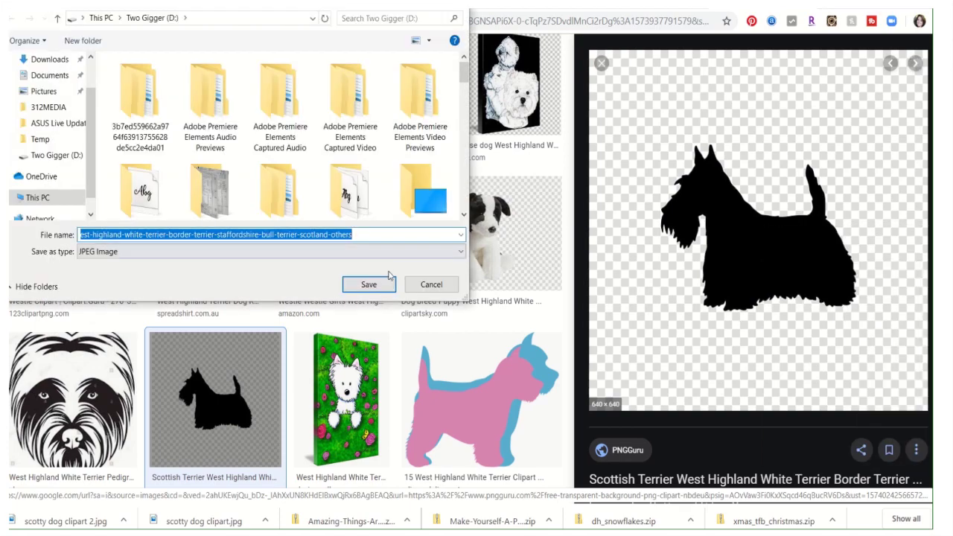
left_click(372, 283)
Browse further down the terrier results and preview the KissClipart dog silhouette and the black 123RF West Highland terrier silhouette.
scroll(365, 292, "down", 5)
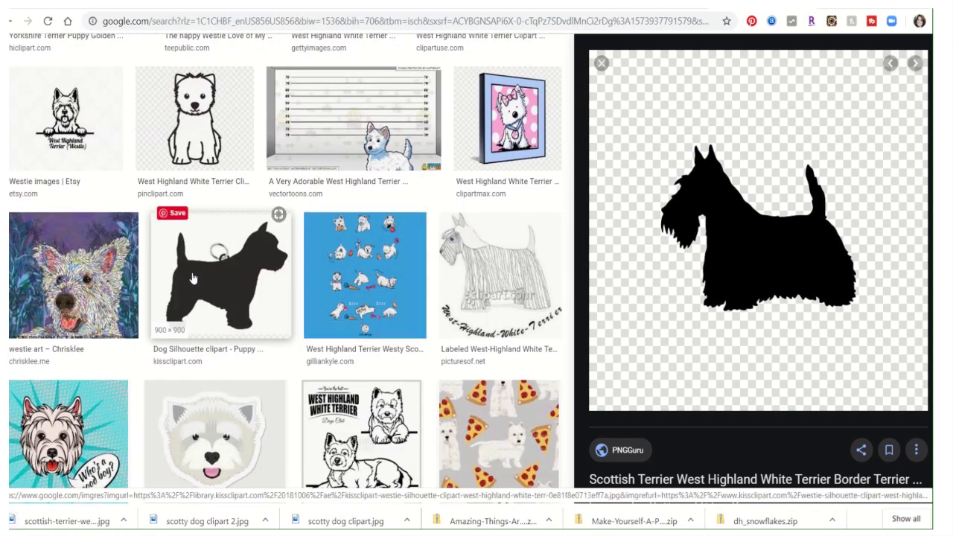
left_click(201, 299)
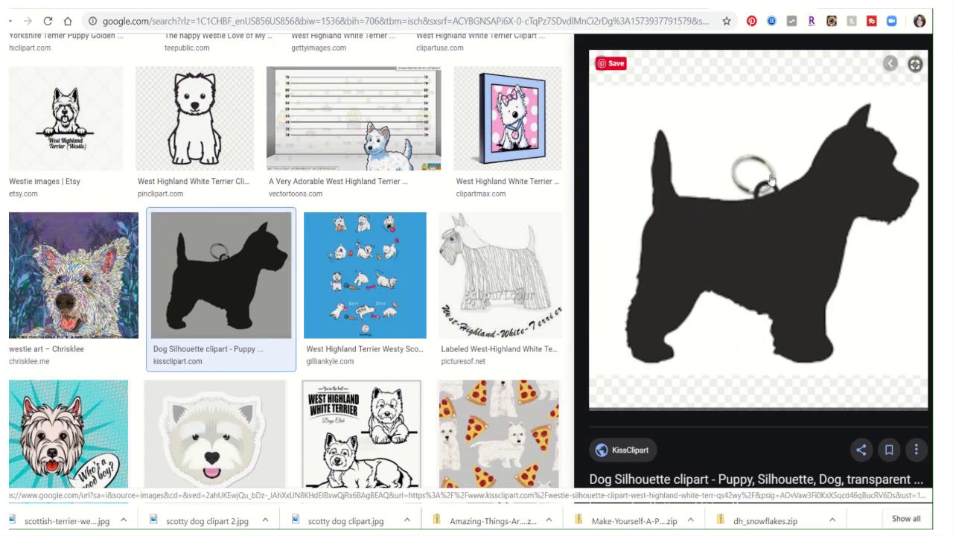
scroll(210, 232, "down", 7)
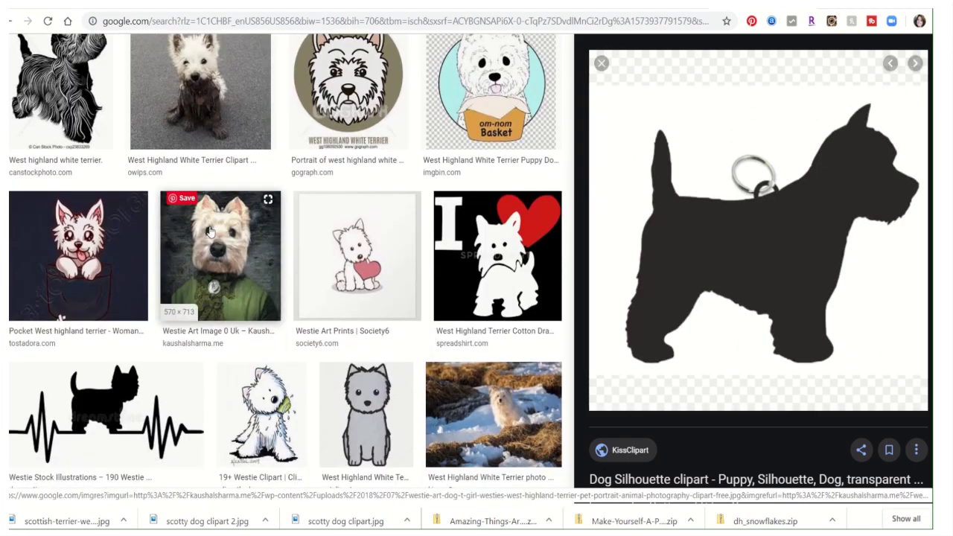
scroll(210, 232, "down", 5)
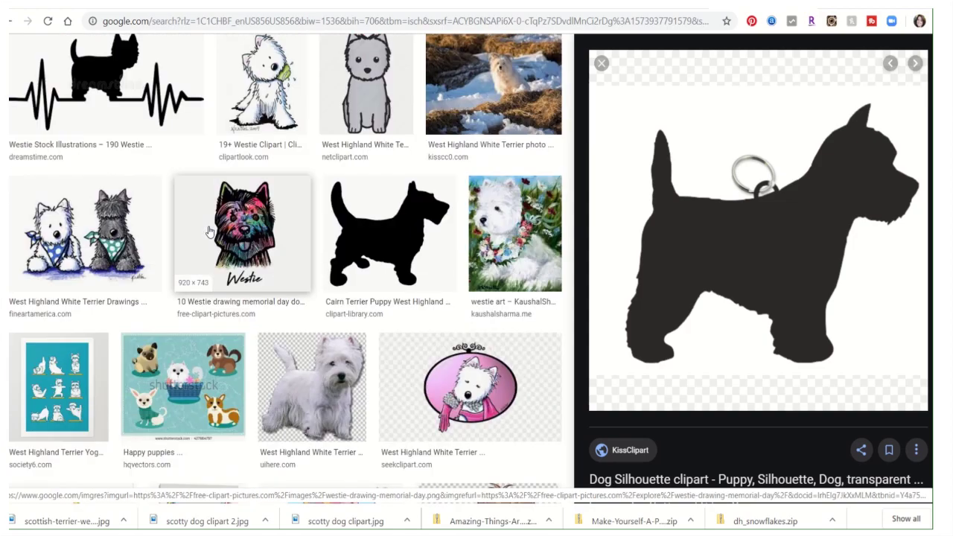
scroll(211, 232, "down", 10)
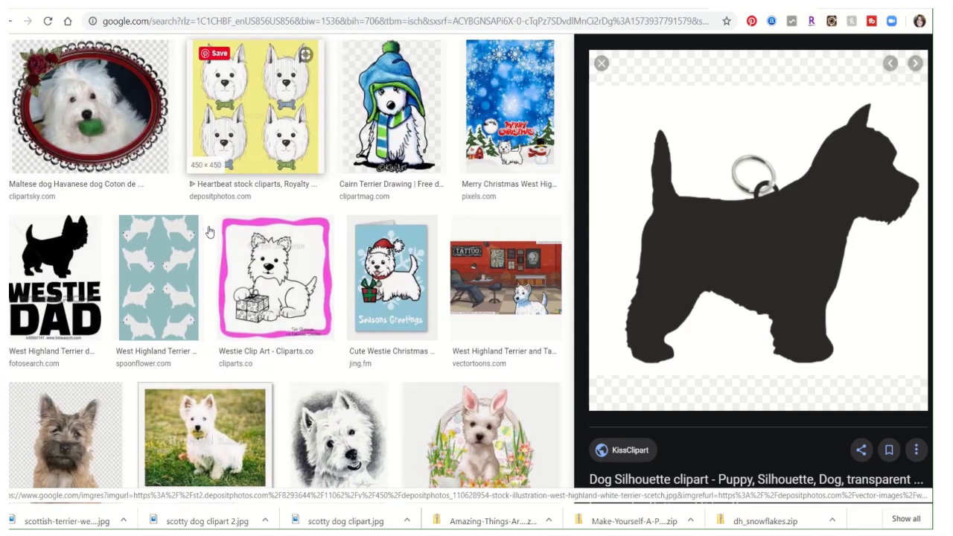
scroll(210, 232, "down", 10)
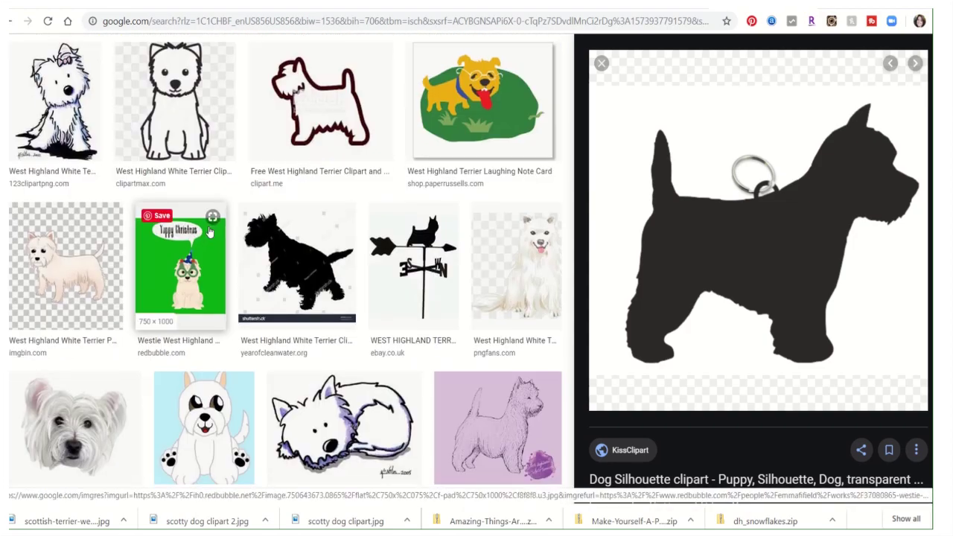
scroll(211, 232, "down", 5)
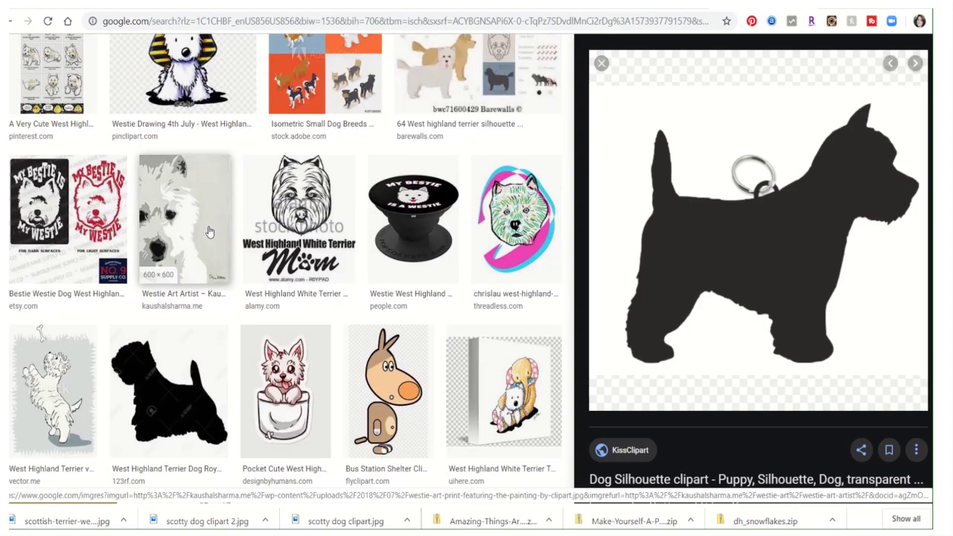
scroll(210, 232, "down", 2)
left_click(177, 273)
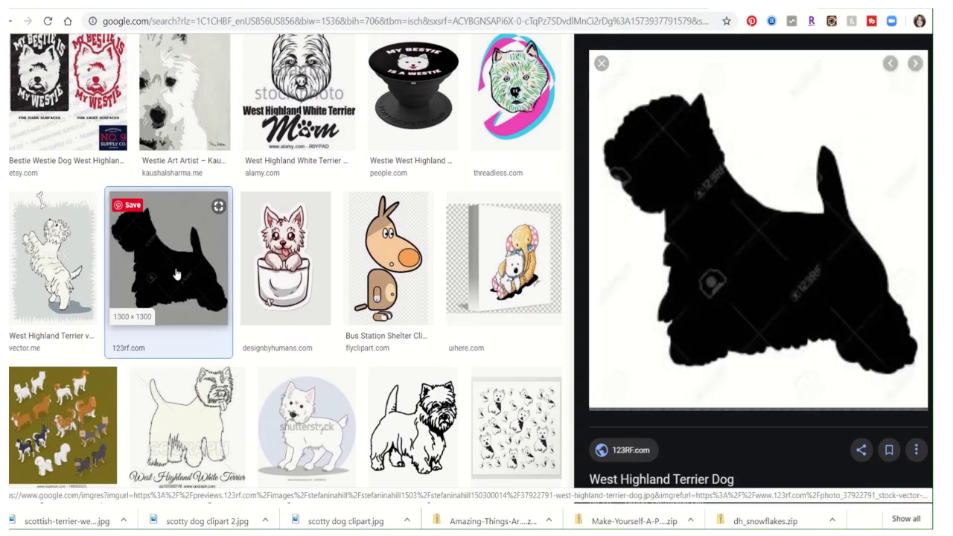
Look further through the terrier results, previewing the Cairn Terrier silhouette from jloog.com and the Clipart.Email Westie Dog Silhouette.
scroll(178, 274, "down", 15)
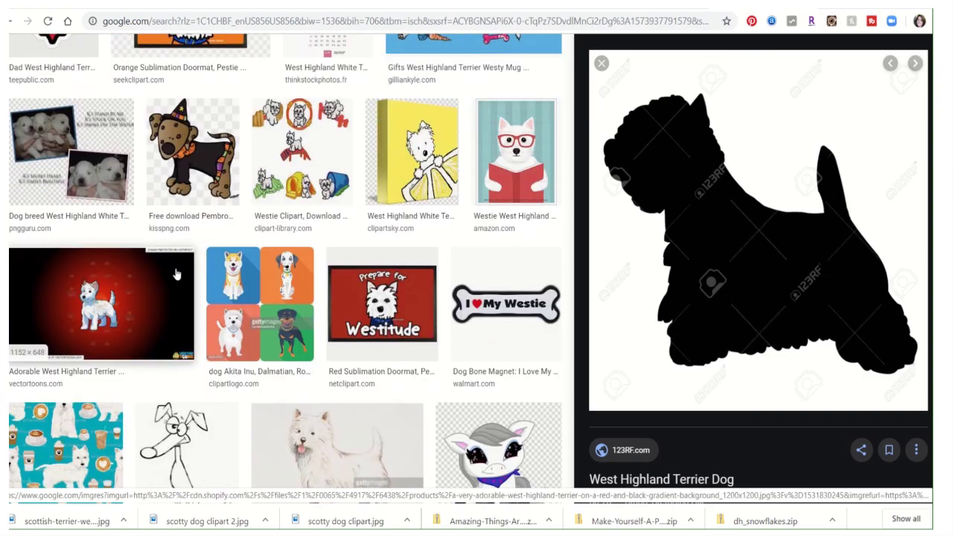
scroll(177, 274, "down", 10)
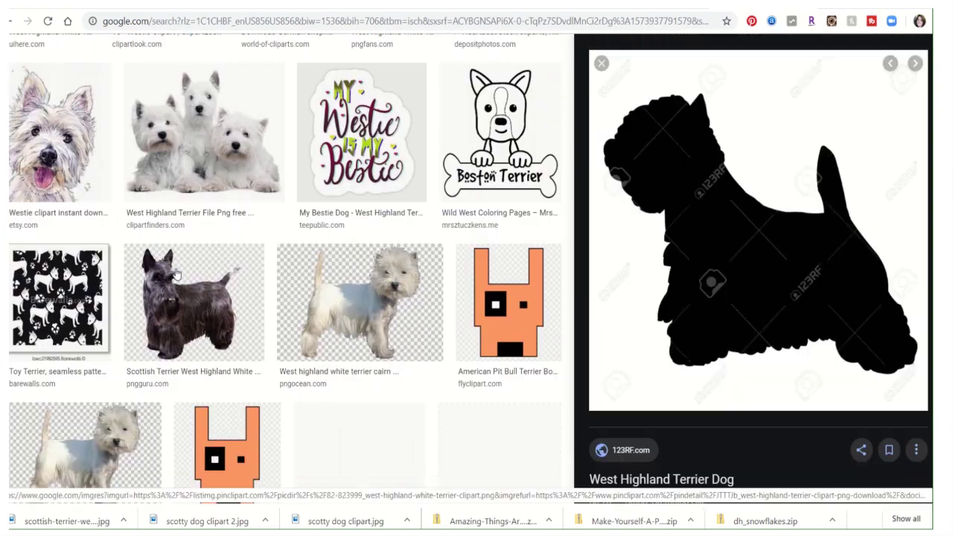
scroll(177, 274, "down", 5)
scroll(177, 274, "down", 10)
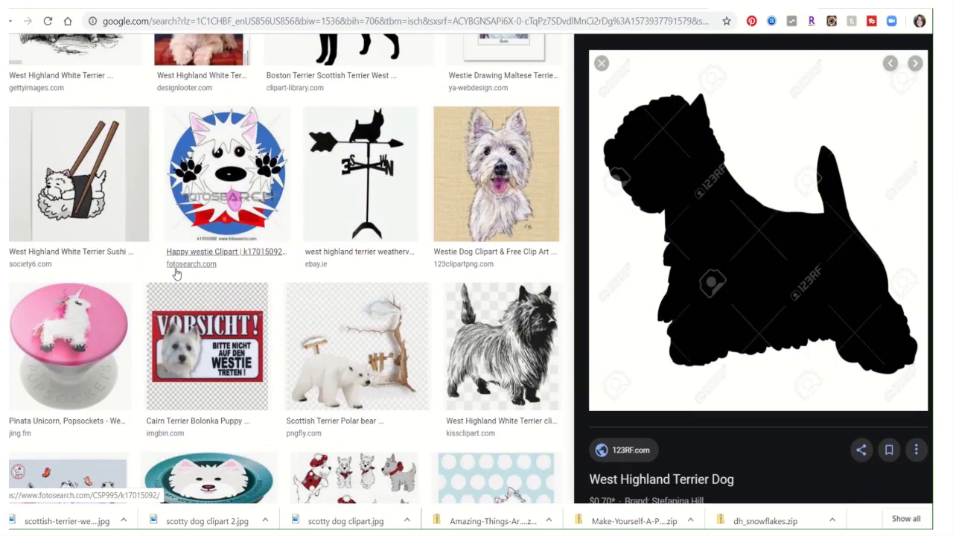
scroll(177, 274, "down", 10)
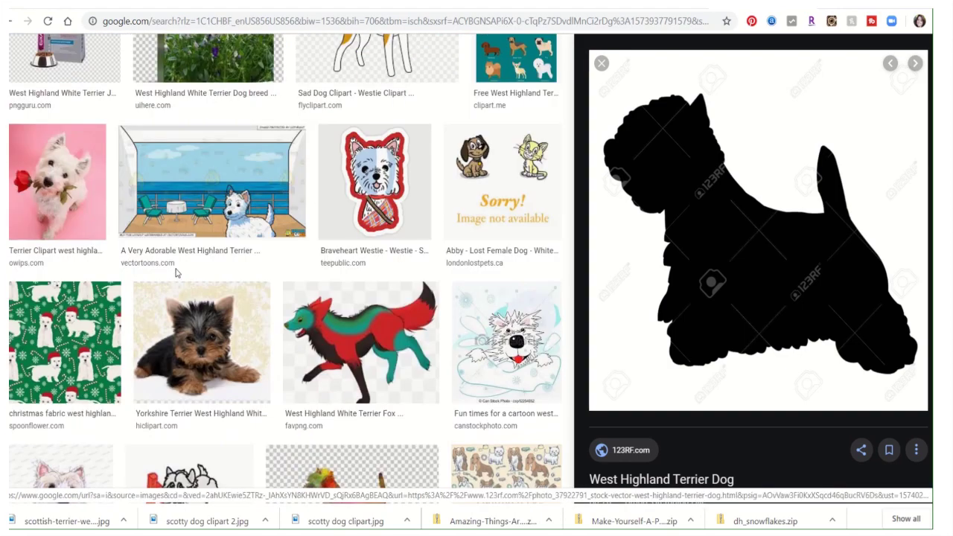
scroll(387, 220, "down", 5)
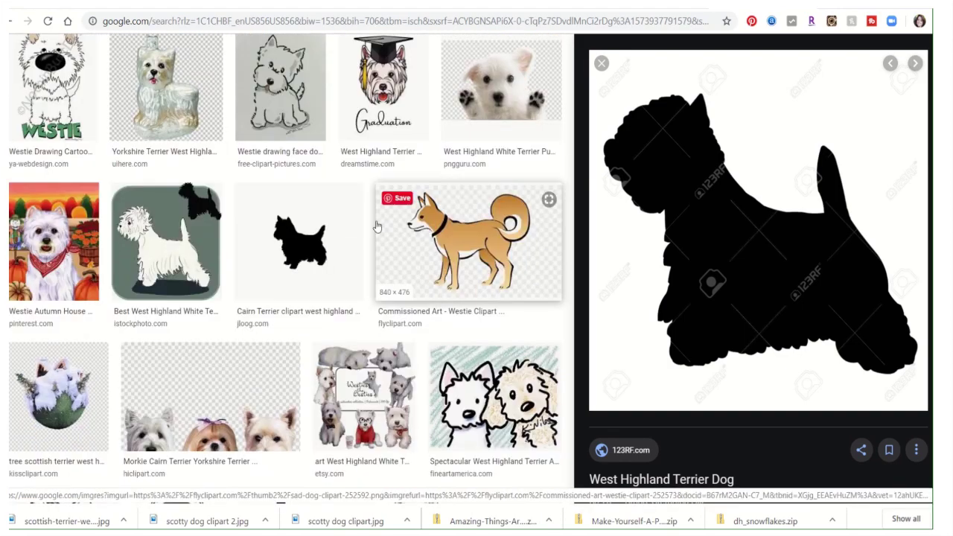
scroll(375, 223, "down", 1)
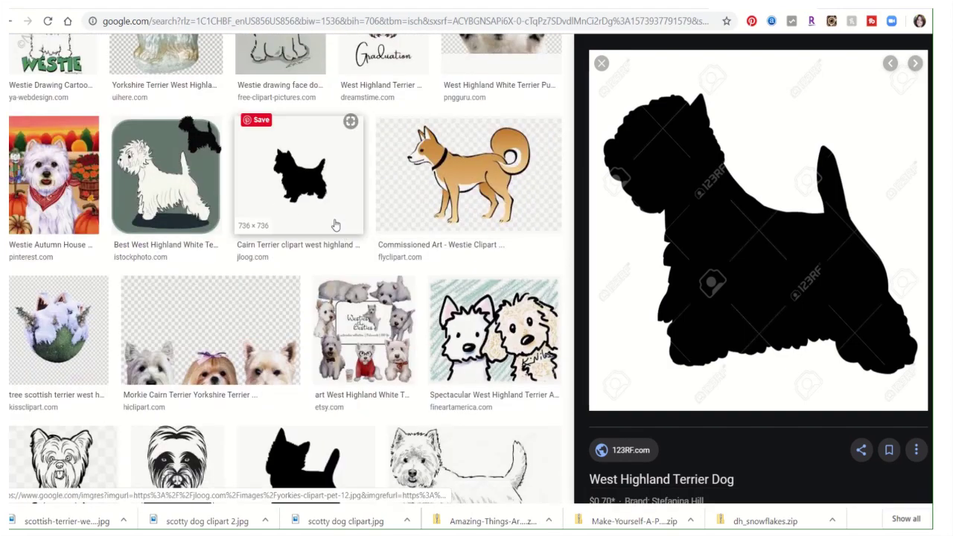
left_click(324, 195)
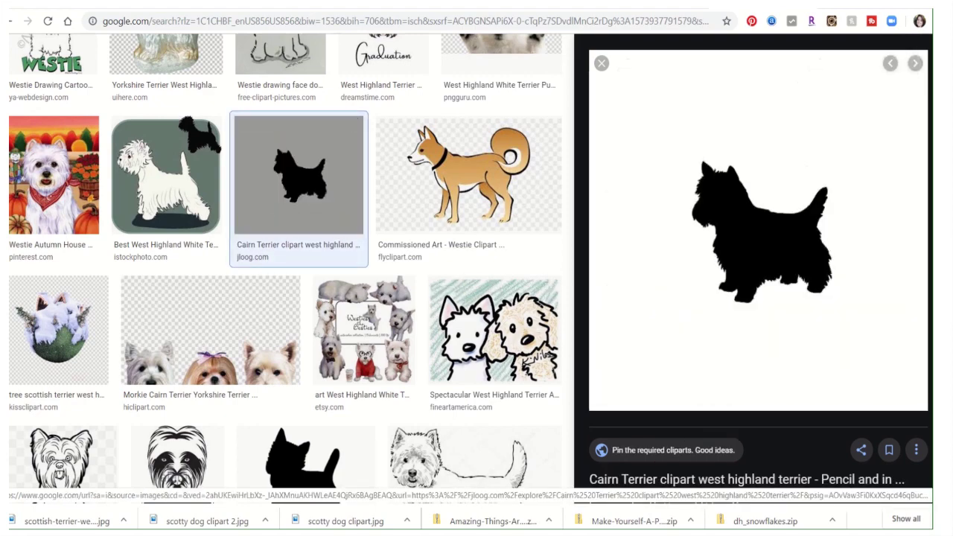
scroll(317, 246, "down", 5)
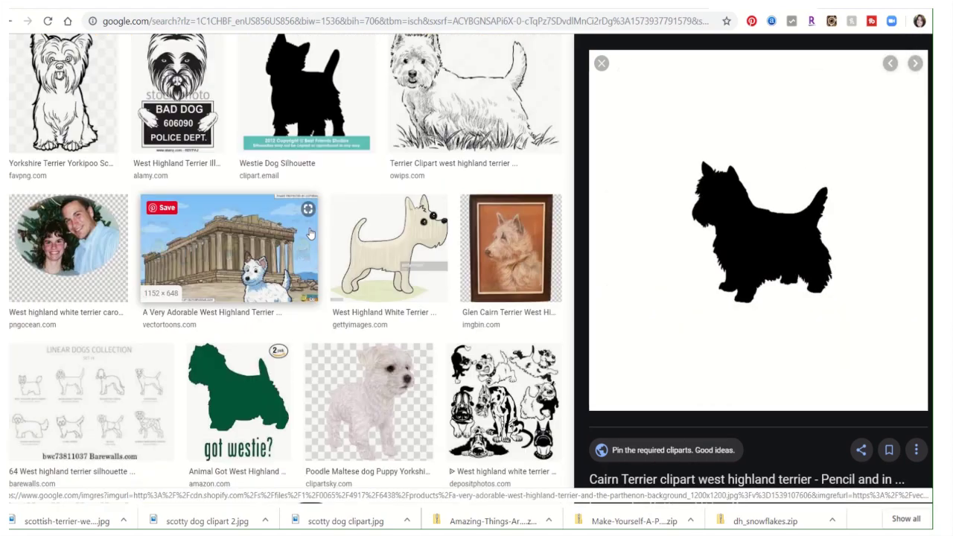
left_click(324, 83)
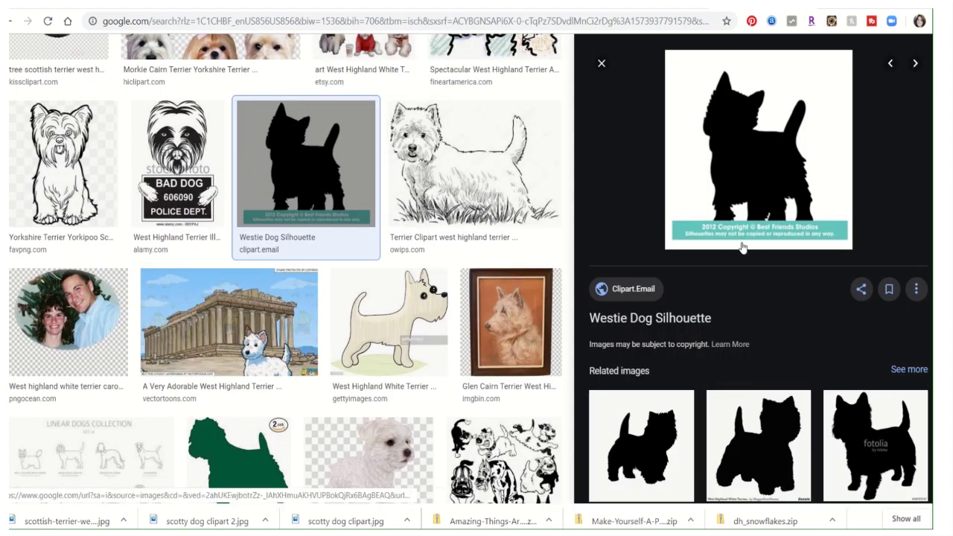
Save the green "got westie?" silhouette from Amazon as a JPEG on the Two Gigger (D:) drive under its suggested file name.
scroll(237, 147, "down", 5)
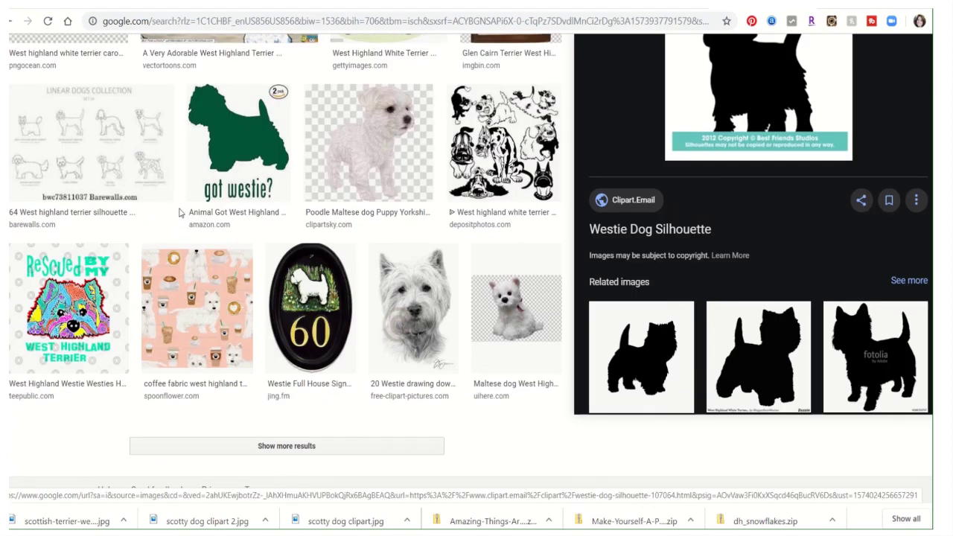
left_click(236, 147)
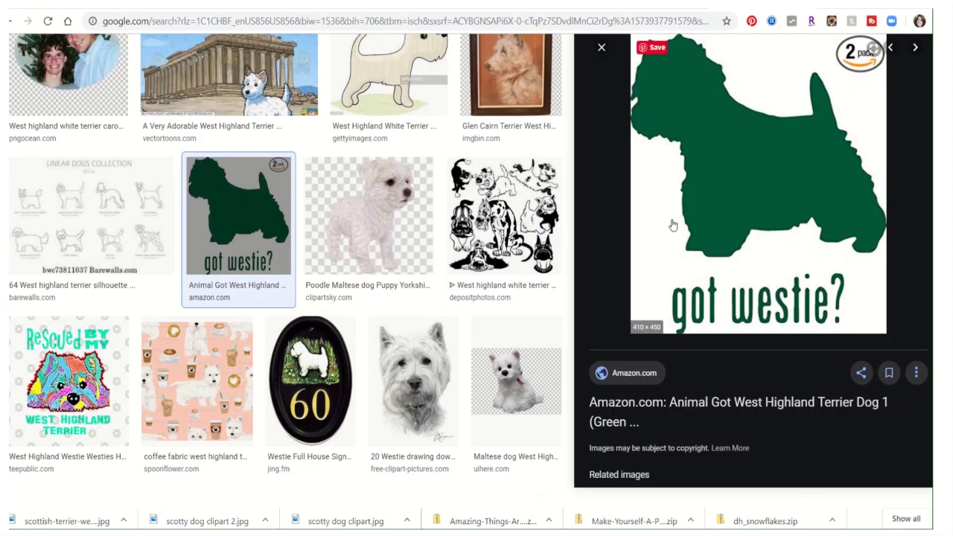
right_click(751, 140)
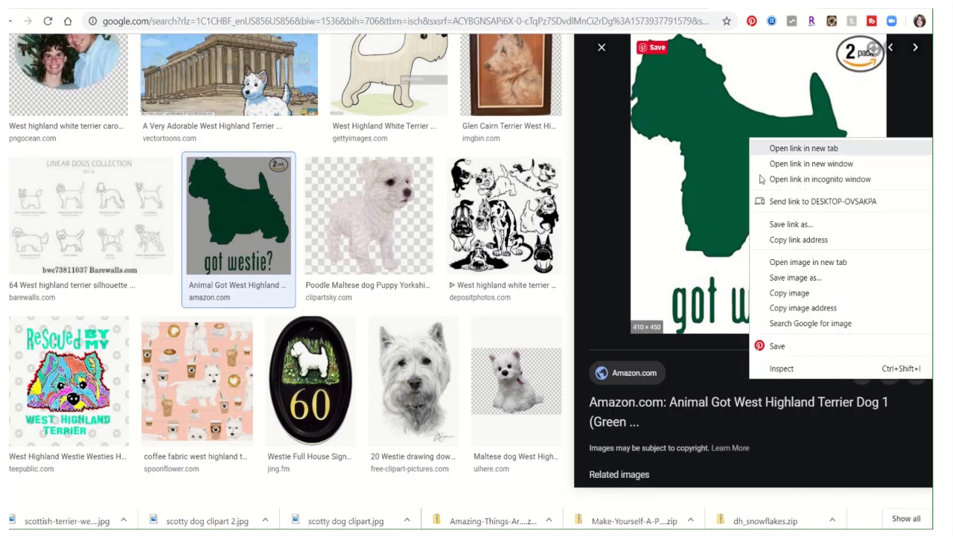
left_click(788, 278)
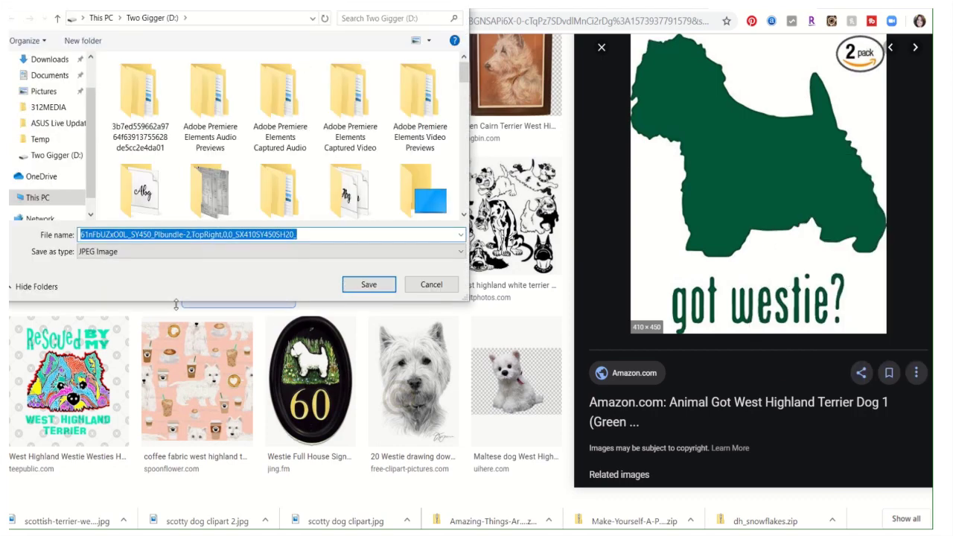
left_click(369, 283)
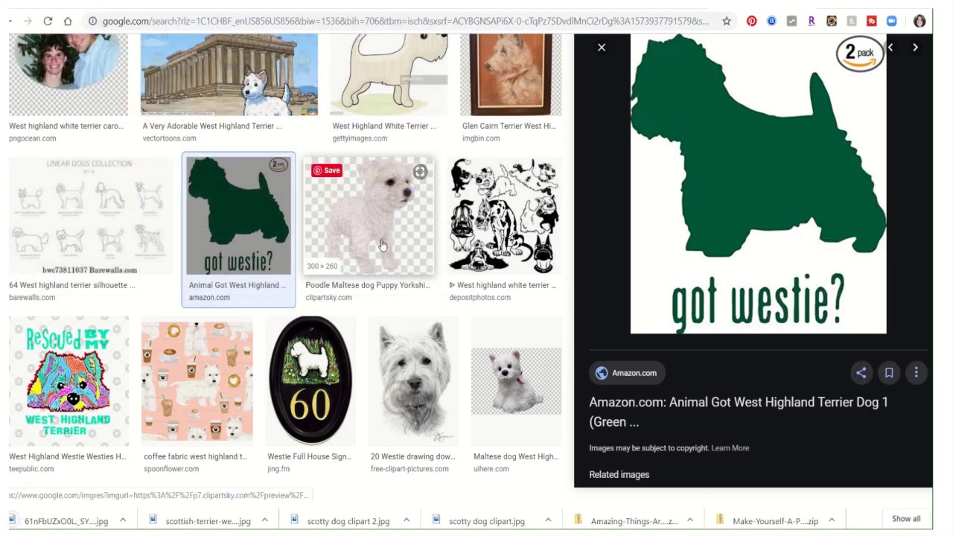
Search Google Images for "dog bone clipart" and look through the bone outlines and drawings.
scroll(381, 243, "down", 1)
scroll(134, 281, "down", 12)
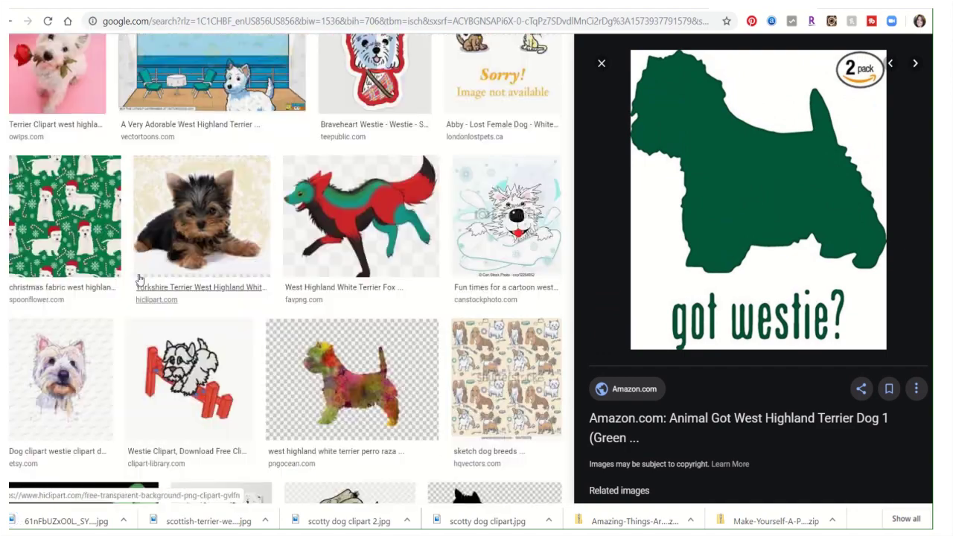
scroll(137, 279, "down", 5)
left_click(275, 23)
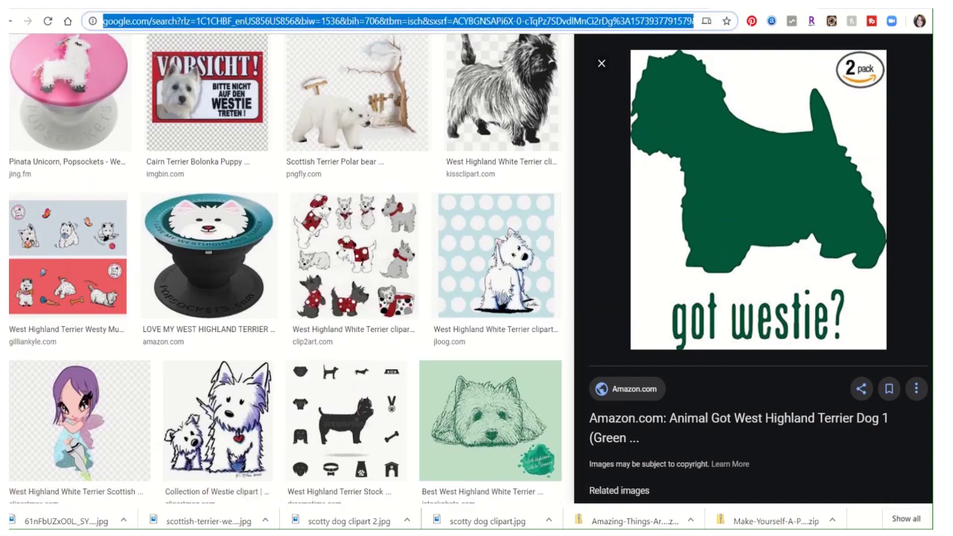
type("dog bone")
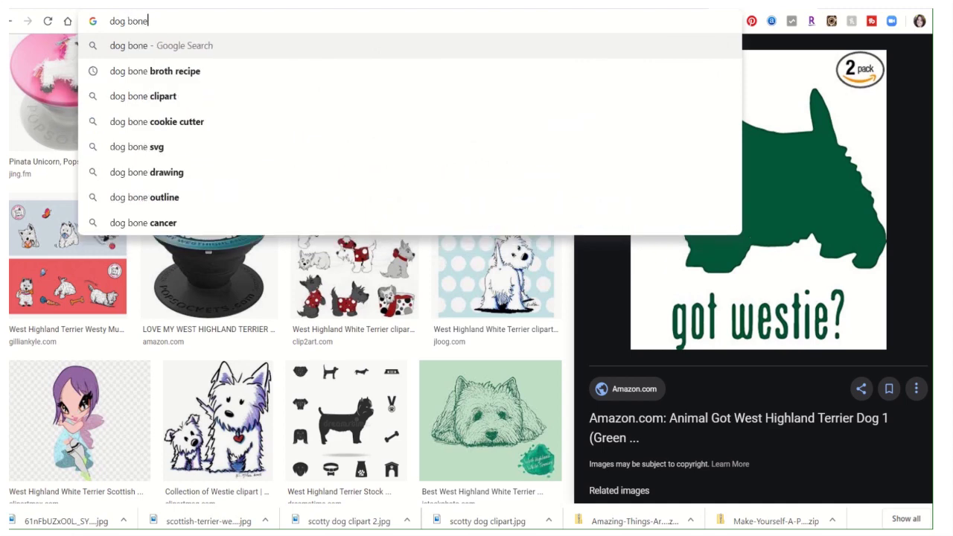
type(" clipart")
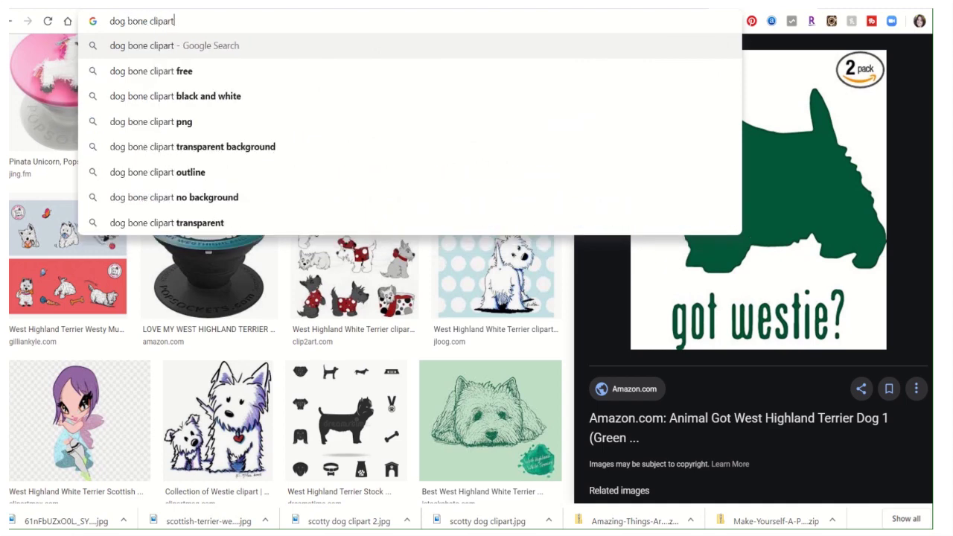
key("Return")
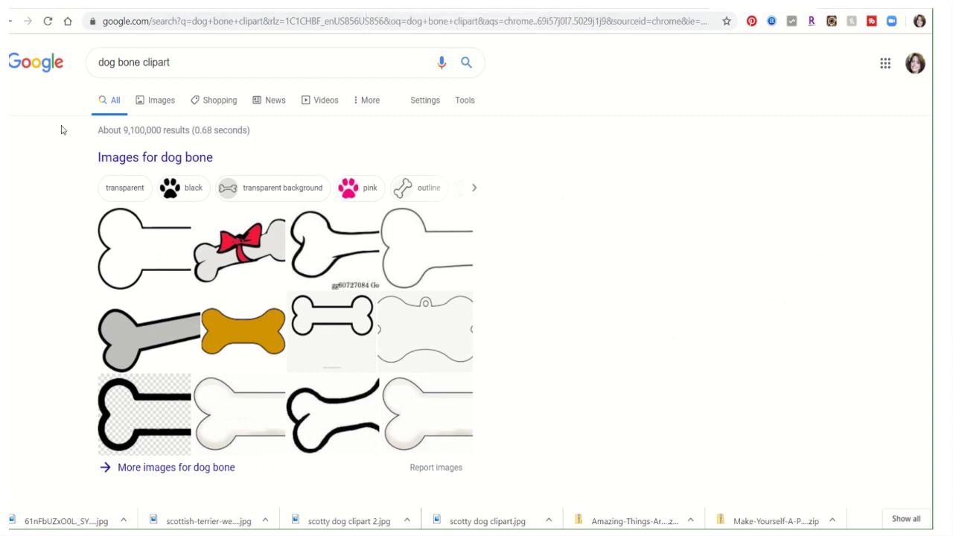
left_click(154, 107)
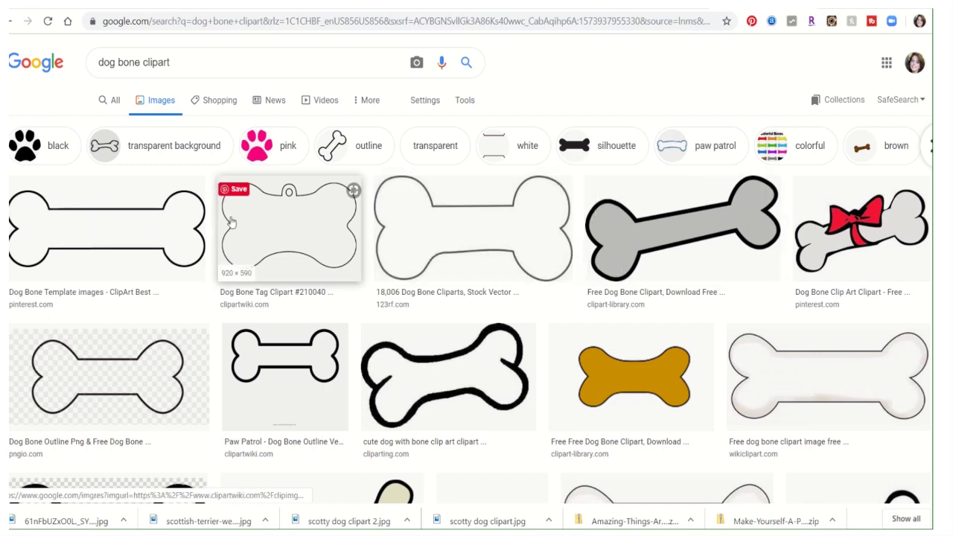
scroll(229, 220, "down", 5)
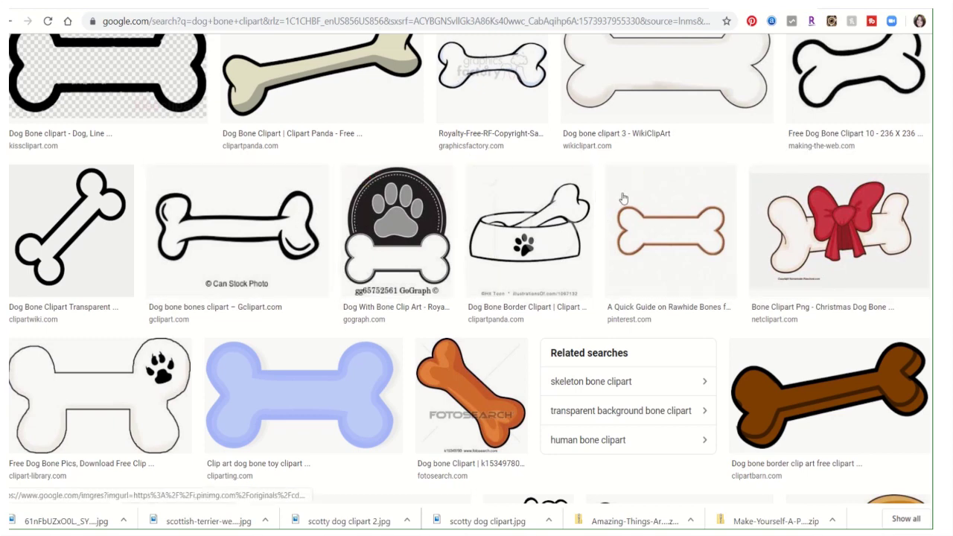
Browse the remaining "dog bone clipart" image results through to the end of the page.
scroll(357, 216, "down", 5)
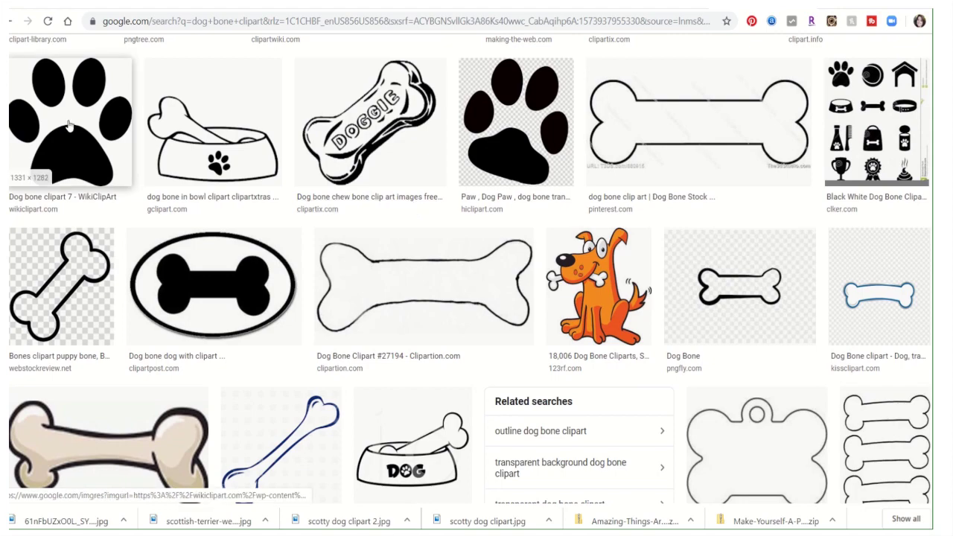
scroll(361, 178, "down", 5)
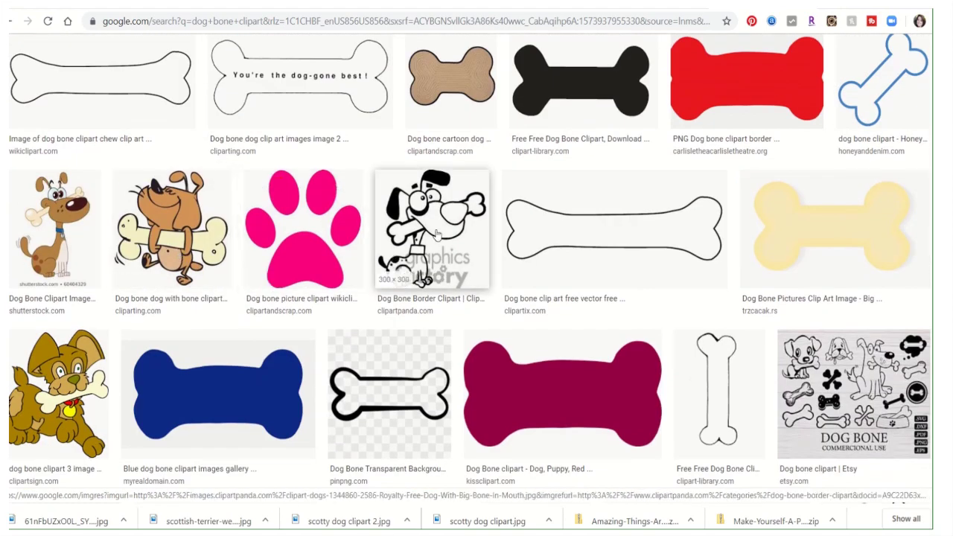
scroll(432, 223, "down", 5)
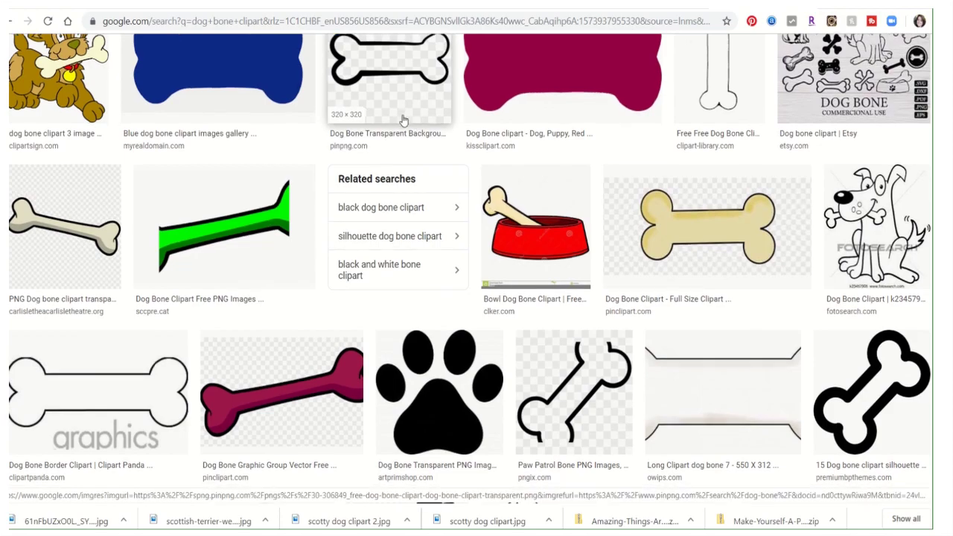
scroll(402, 122, "down", 5)
scroll(402, 123, "down", 5)
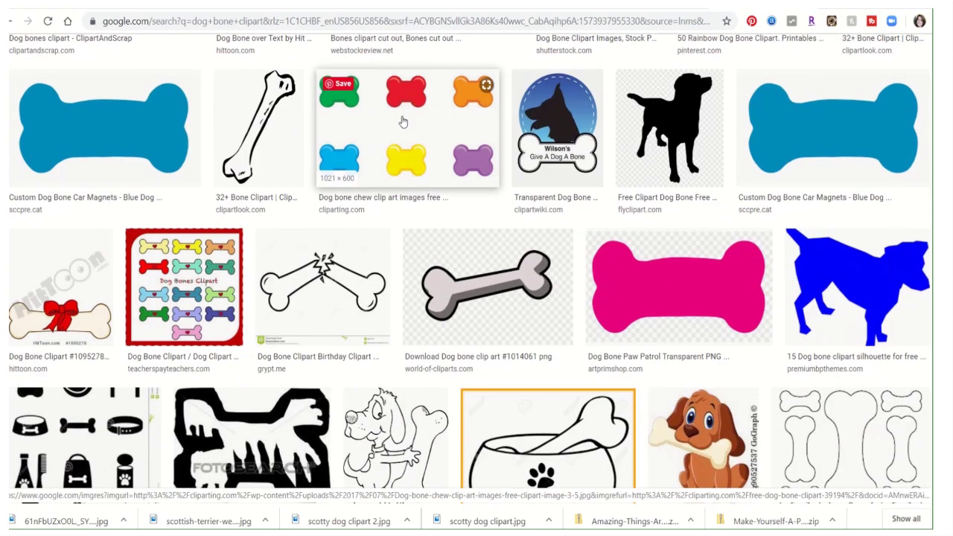
scroll(402, 123, "down", 5)
scroll(402, 123, "down", 15)
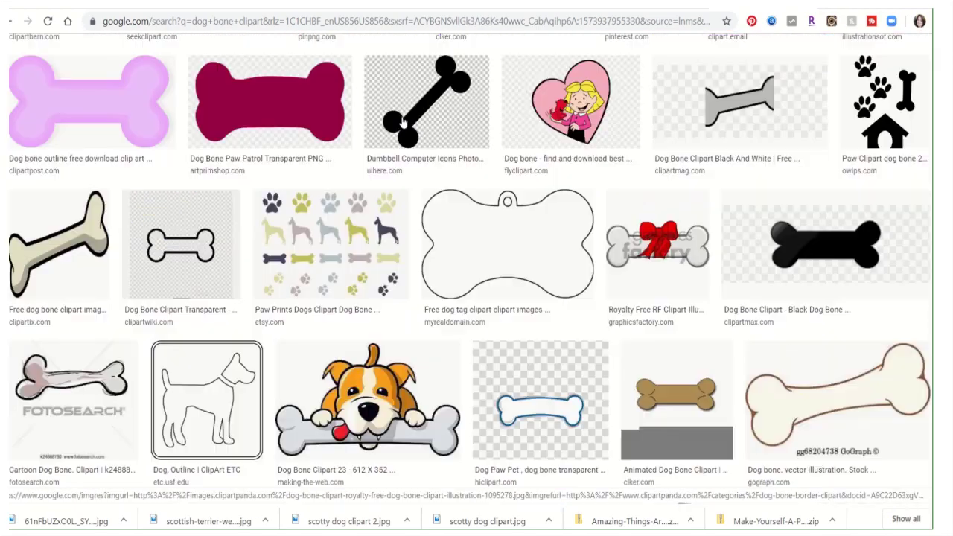
scroll(402, 123, "down", 15)
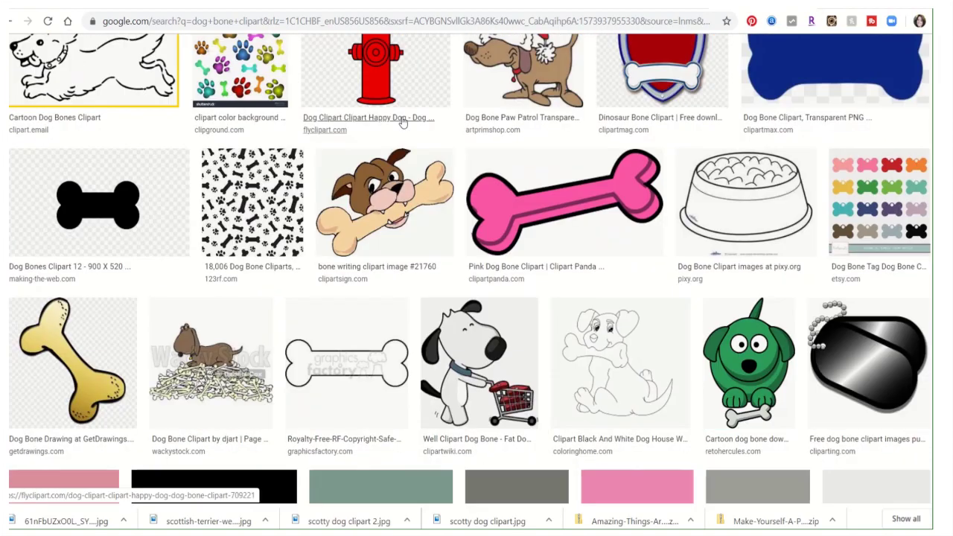
scroll(402, 123, "down", 15)
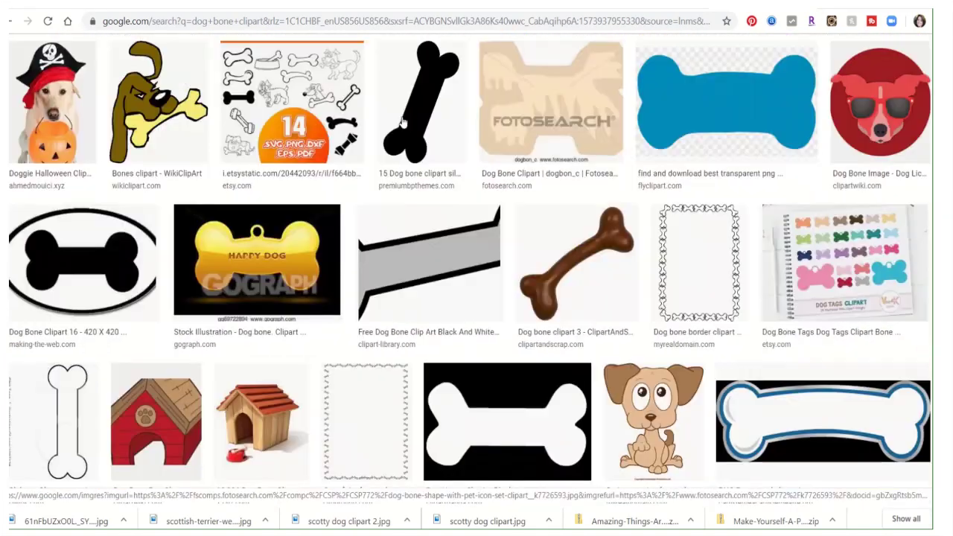
scroll(402, 123, "down", 15)
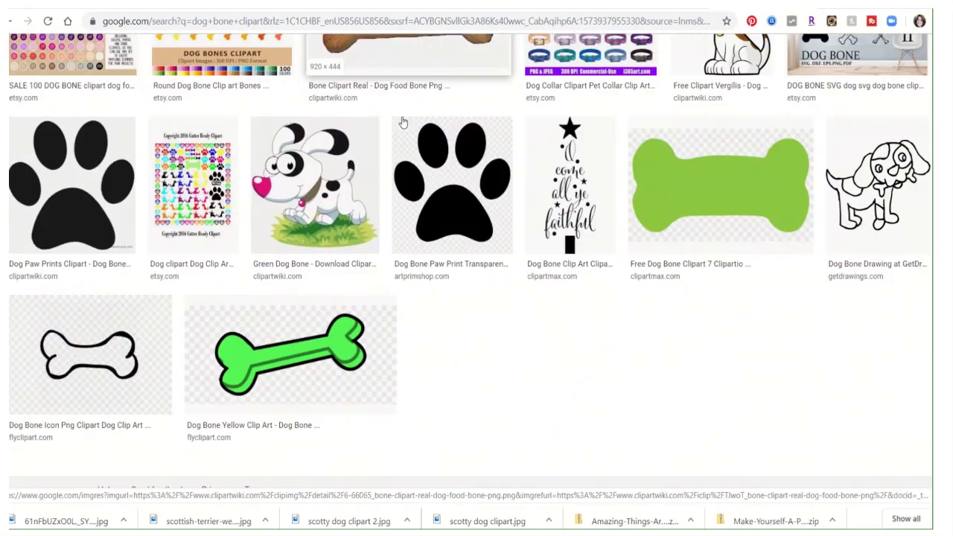
Look through the Creative Fabrica freebies and open the product page of the Eye Rolling is My Cardio design.
scroll(402, 123, "down", 5)
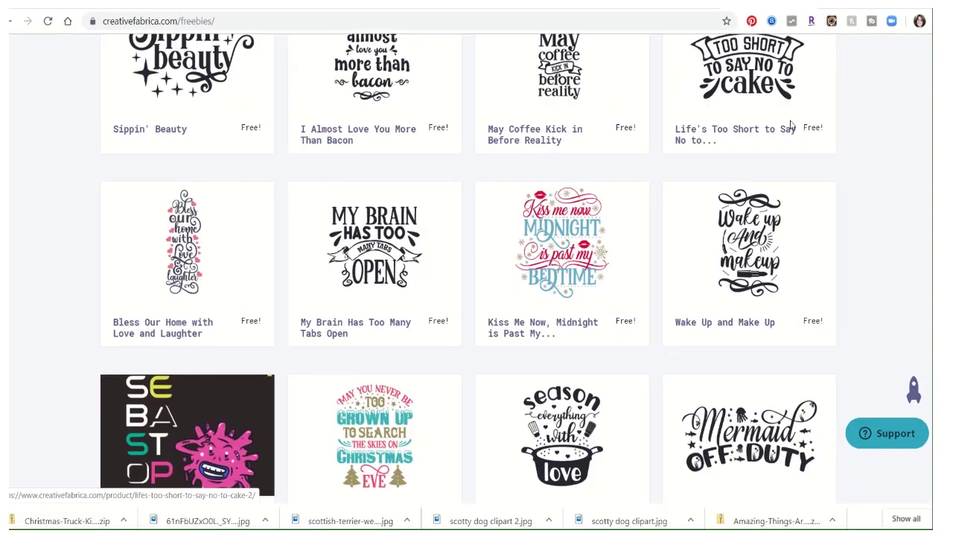
scroll(791, 121, "up", 3)
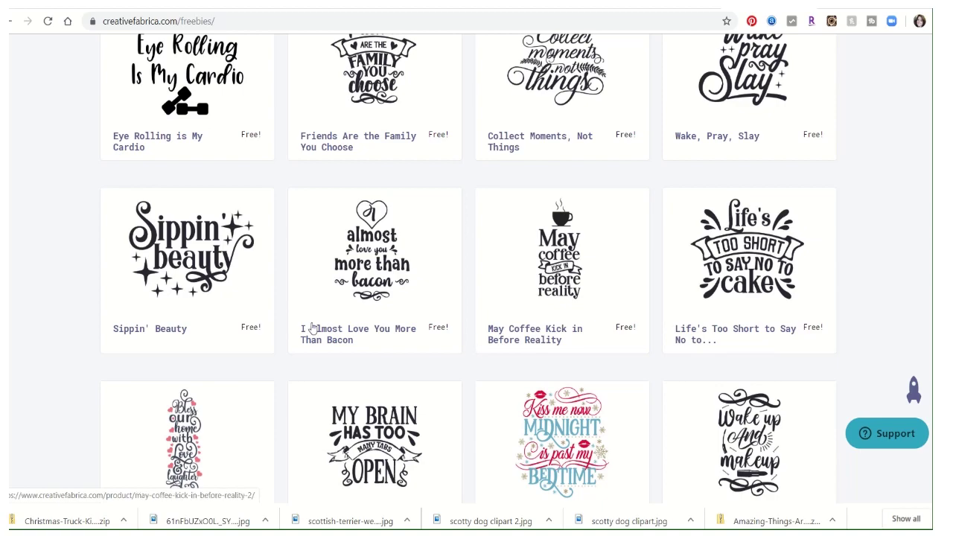
scroll(308, 325, "down", 12)
scroll(714, 152, "up", 3)
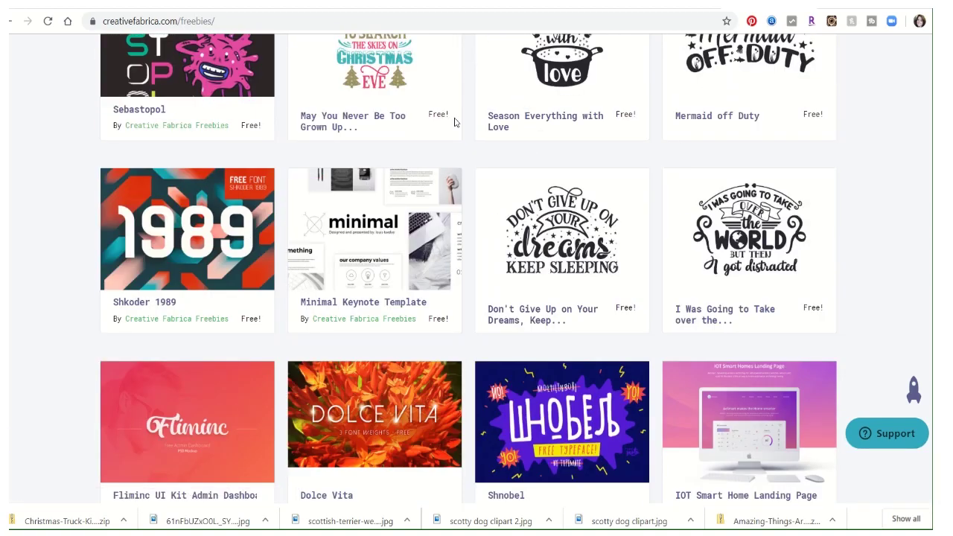
scroll(862, 81, "up", 10)
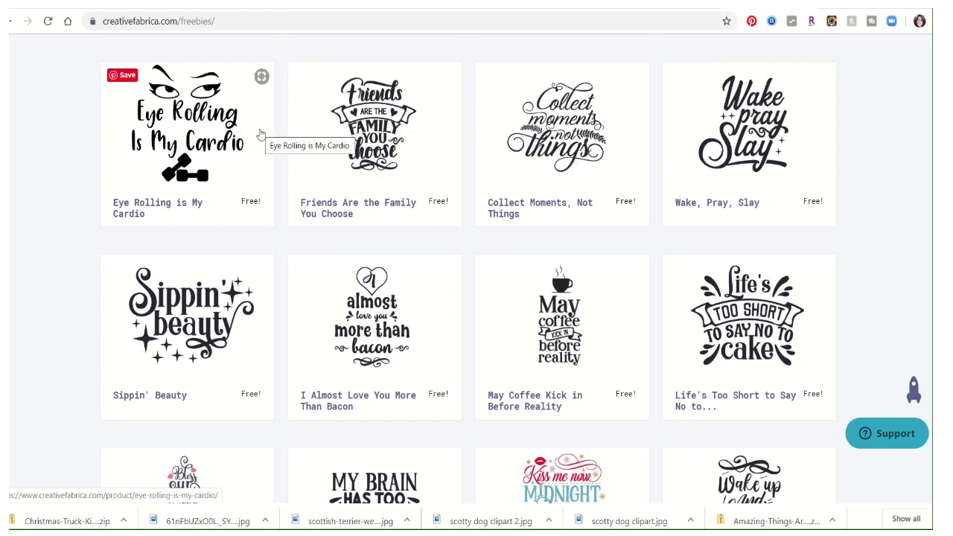
left_click(162, 130)
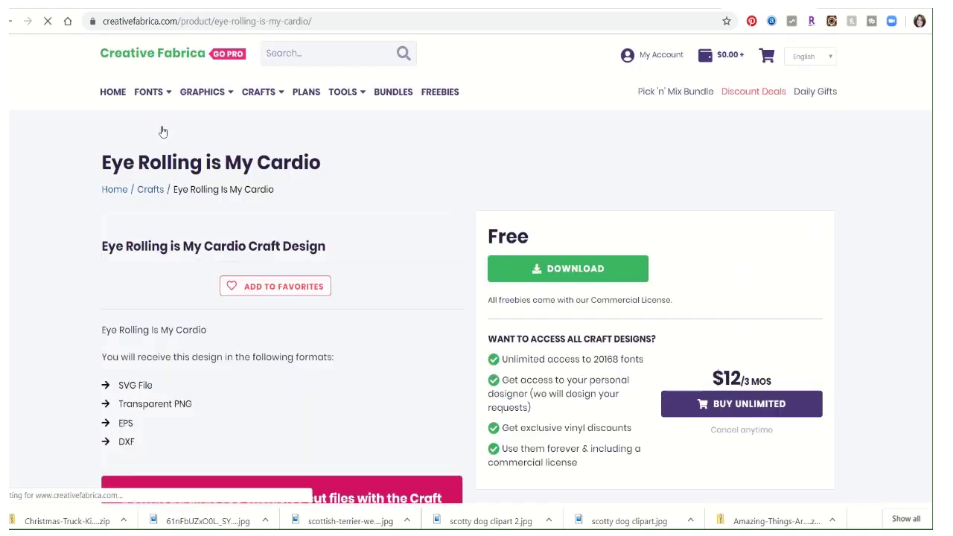
Download the free Eye Rolling is My Cardio zip to the Two Gigger (D:) drive and open the PNG inside it.
left_click(592, 270)
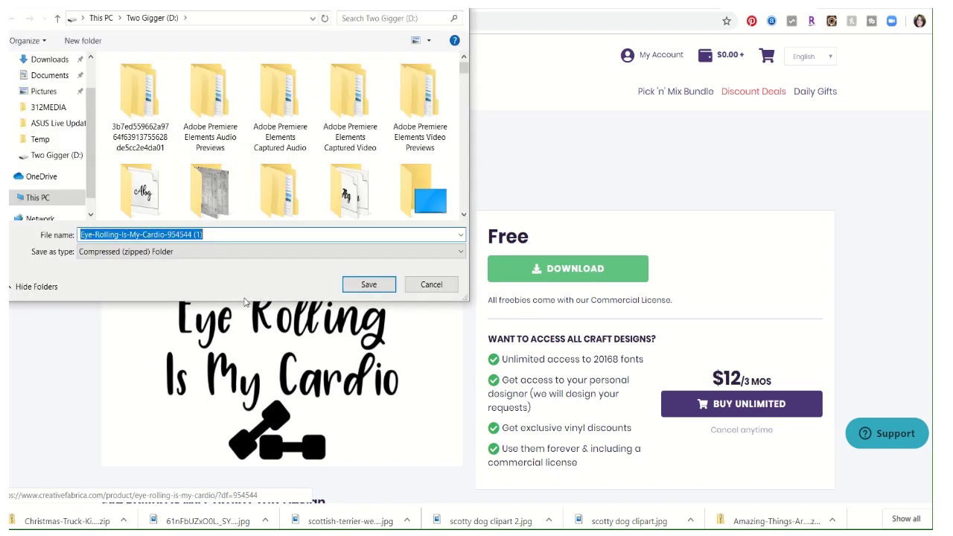
left_click(366, 286)
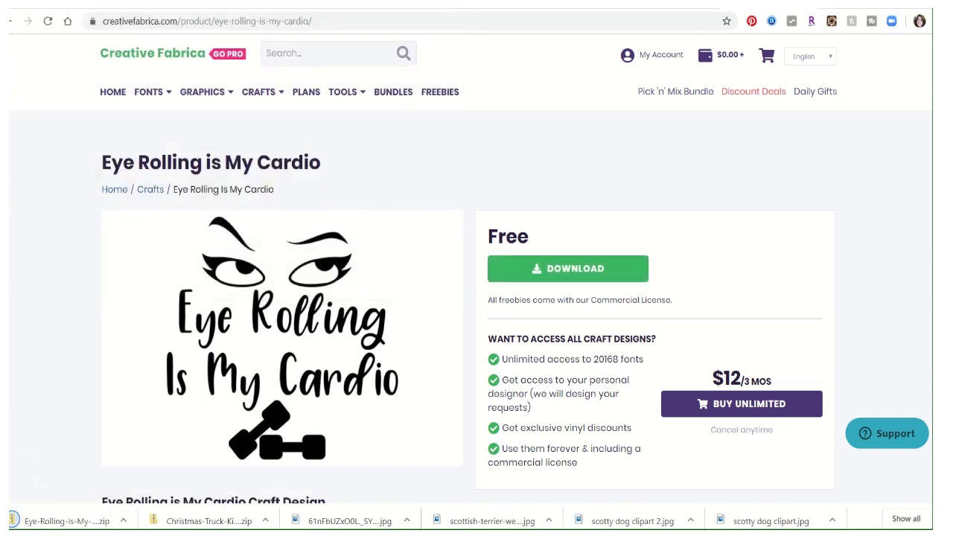
left_click(67, 521)
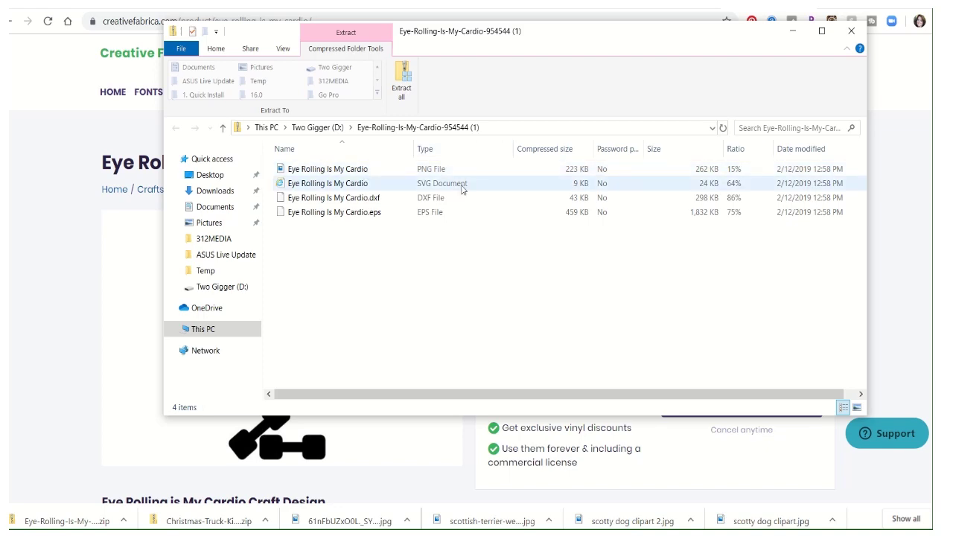
double_click(328, 172)
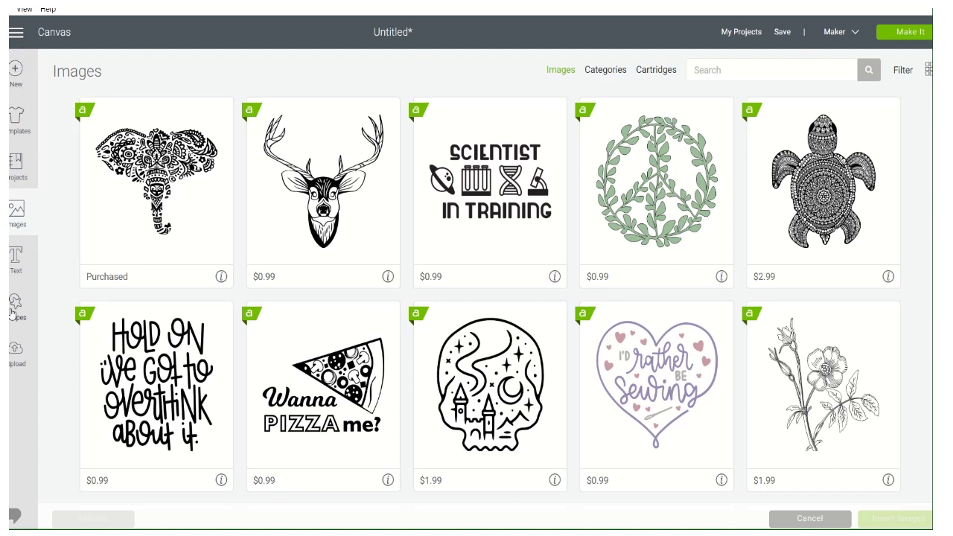
Switch to Cricut Design Space, start an image upload, and close the two open Eye-Rolling-Is-My-Cardio-954544 folder windows.
left_click(12, 355)
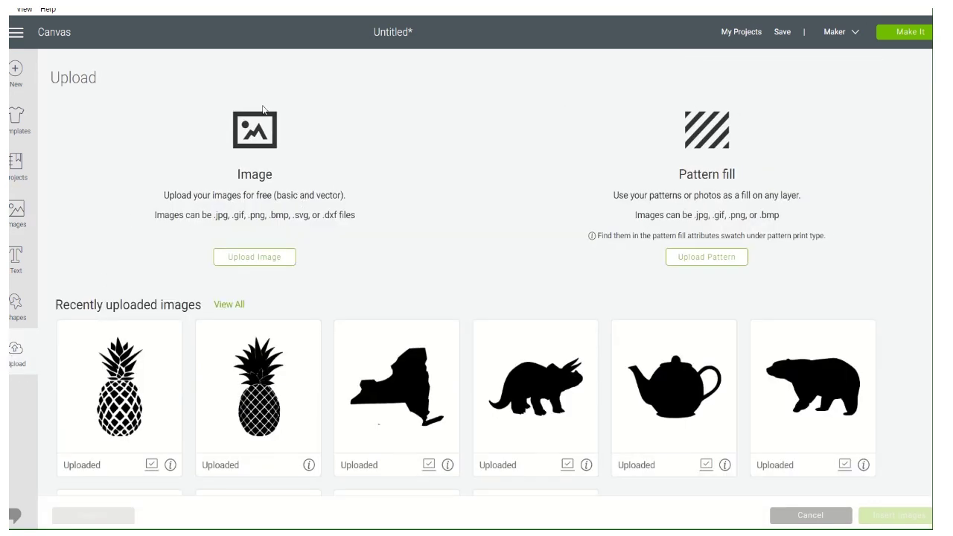
left_click(263, 257)
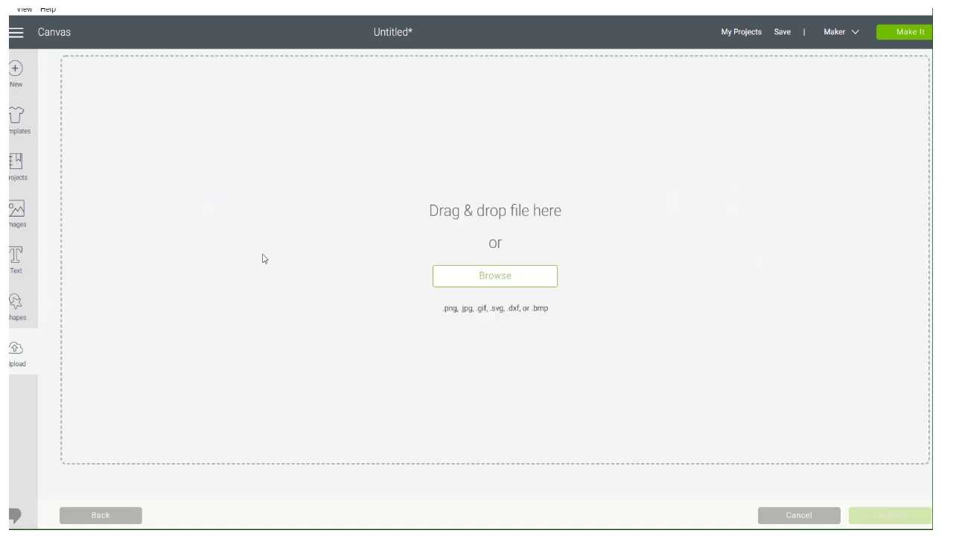
left_click(482, 279)
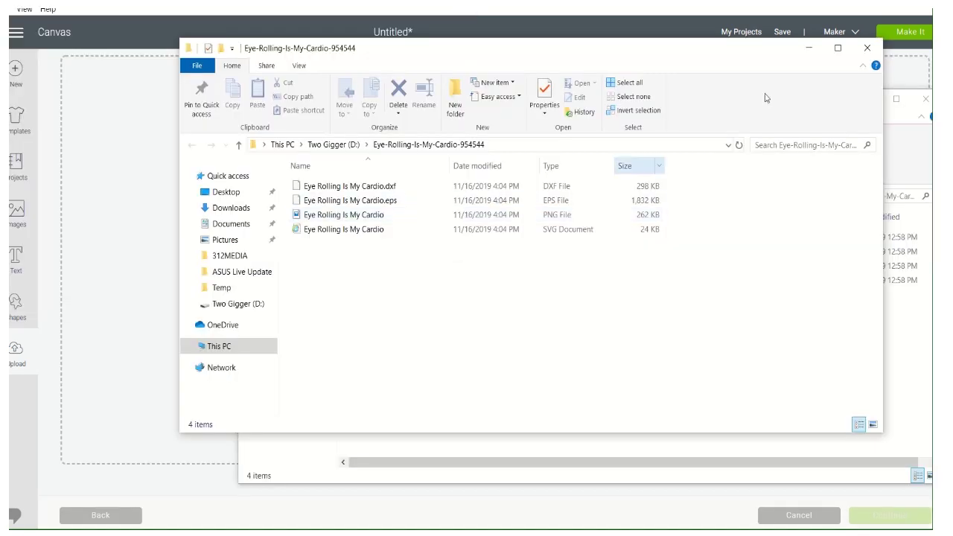
left_click(866, 47)
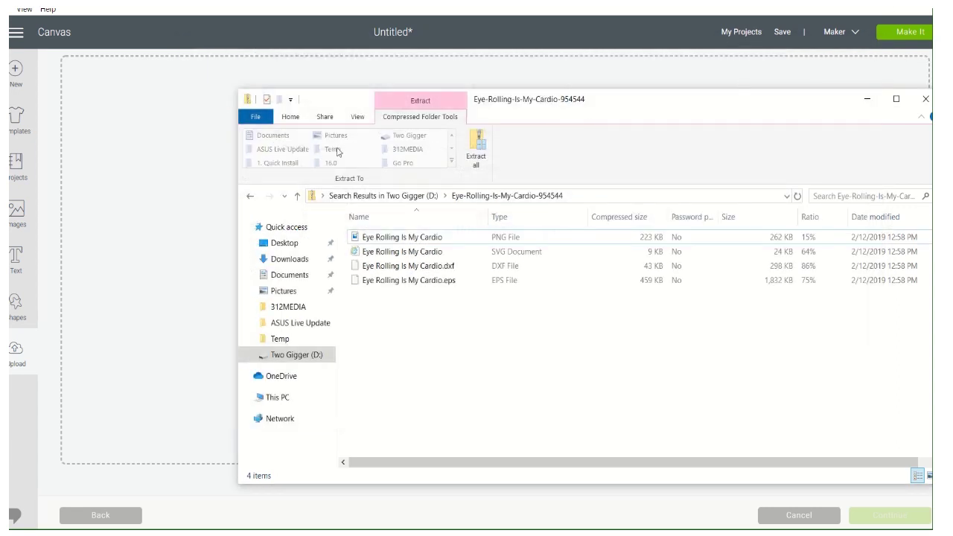
left_click(923, 98)
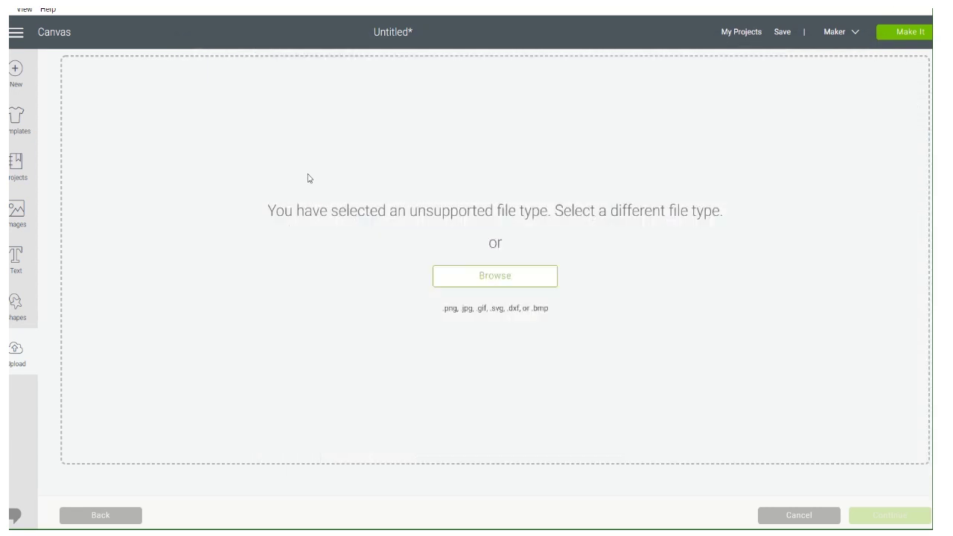
Load the Eye Rolling Is My Cardio PNG from the extracted Eye-Rolling-Is-My-Cardio-954544 folder into the image upload.
left_click(472, 277)
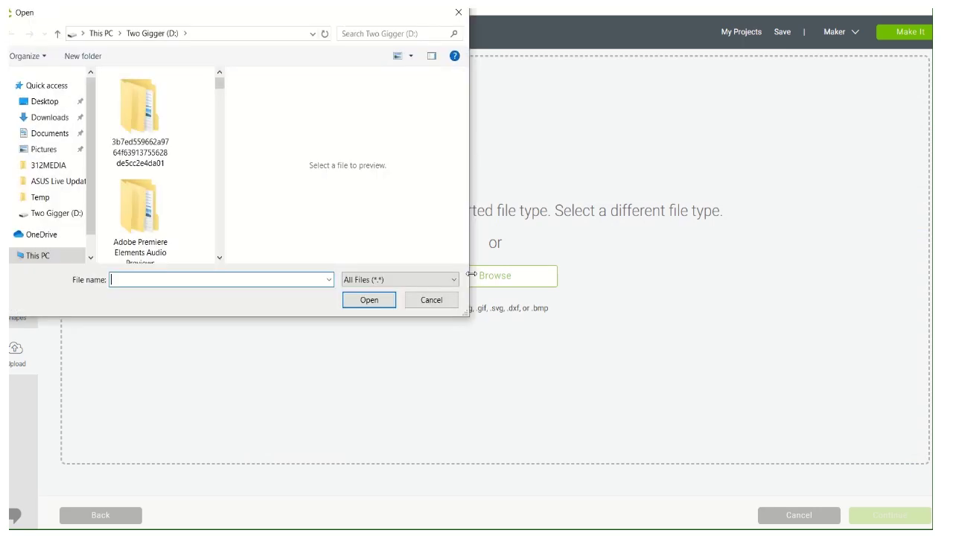
type("ey")
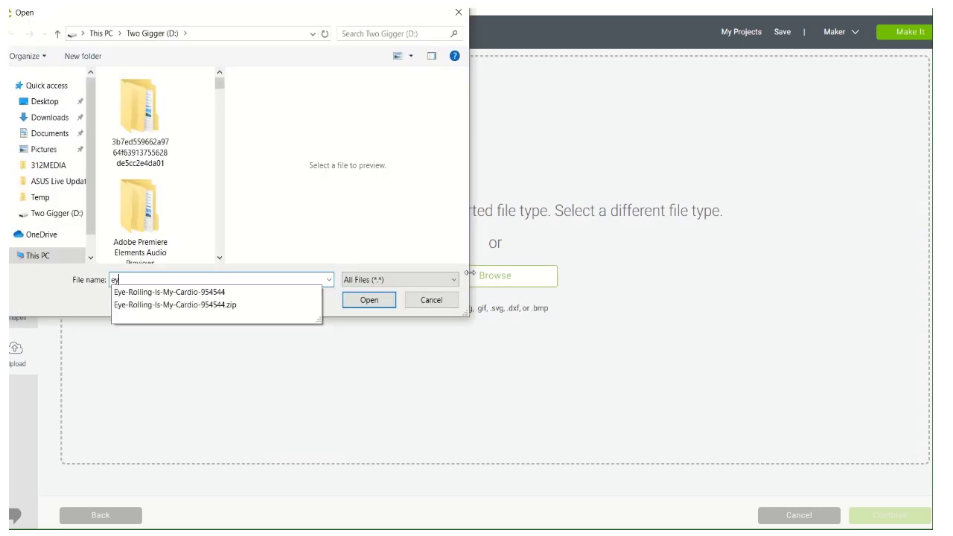
left_click(171, 293)
left_click(388, 300)
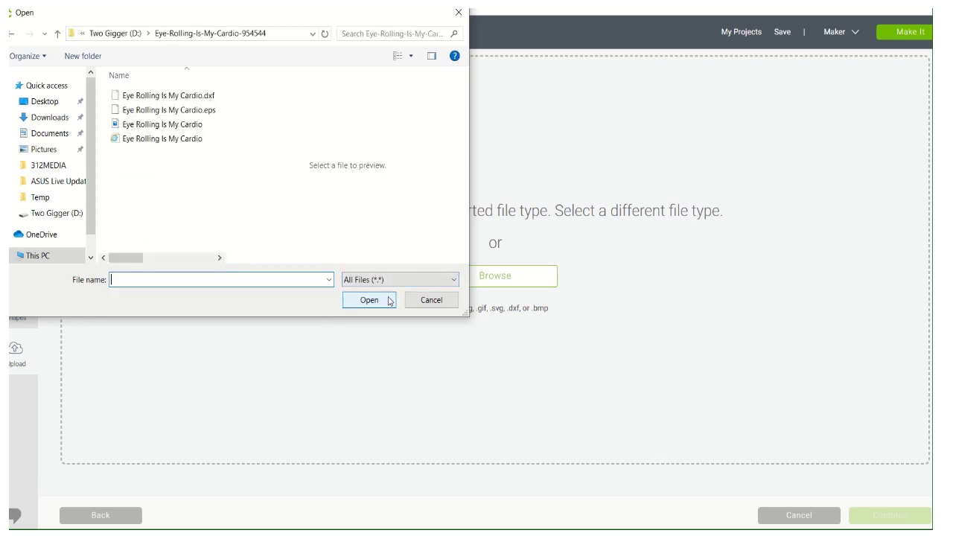
double_click(163, 127)
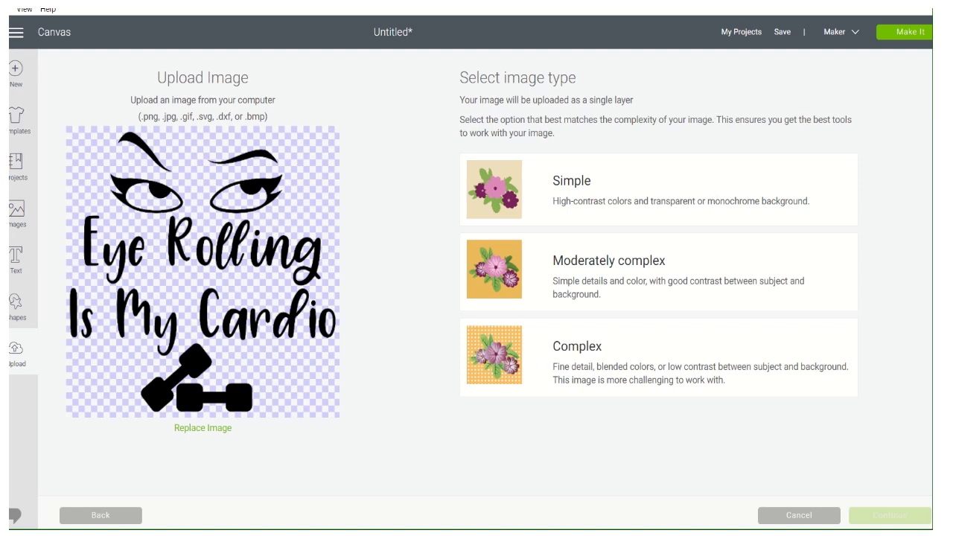
Set the image type to Simple, skip erasing, and save Eye Rolling Is My Cardio as a Cut image.
left_click(625, 190)
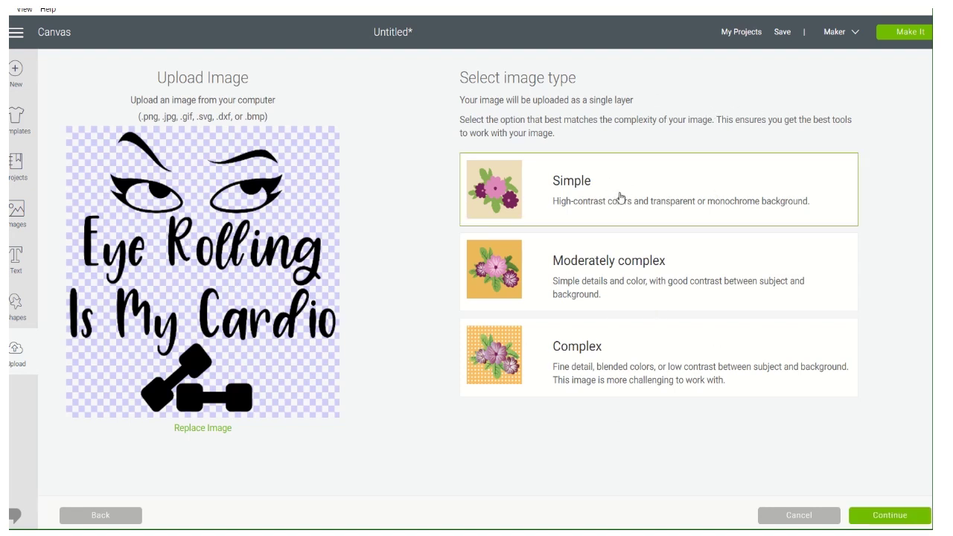
left_click(884, 517)
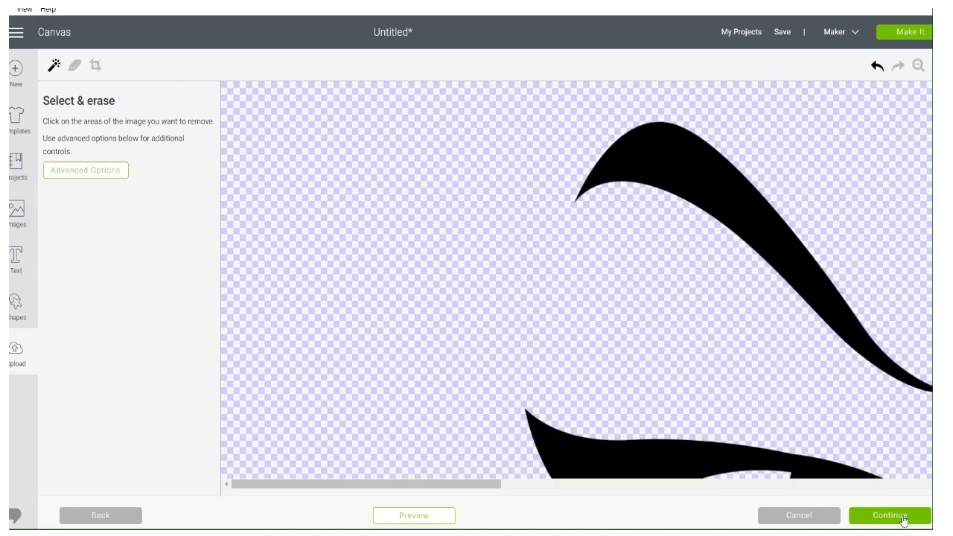
left_click(891, 515)
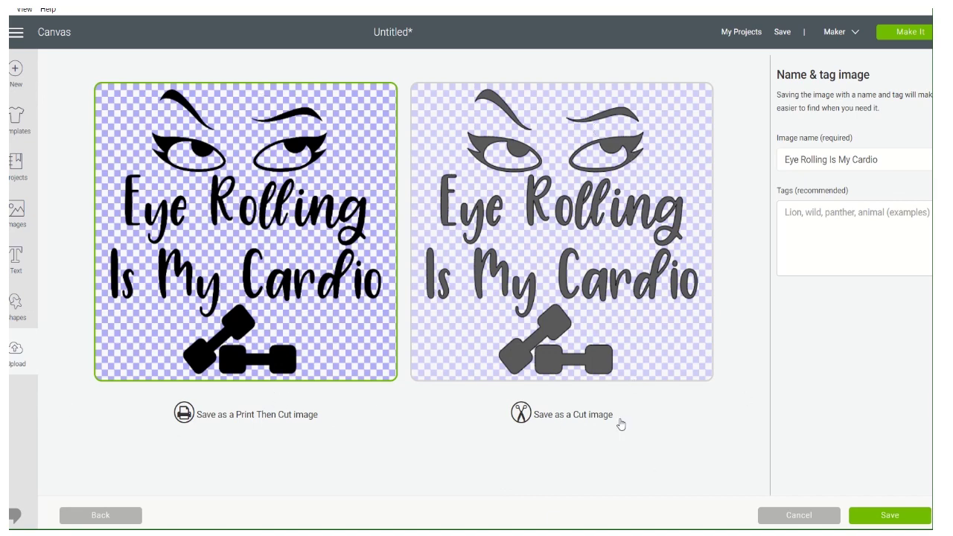
left_click(555, 415)
left_click(896, 521)
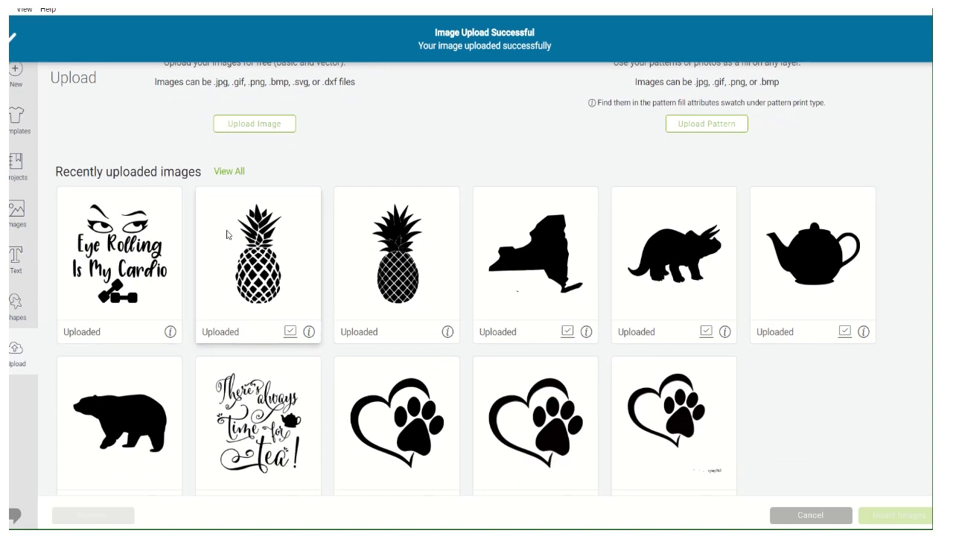
Look over the recently uploaded images and the image and pattern fill upload options.
scroll(469, 282, "up", 2)
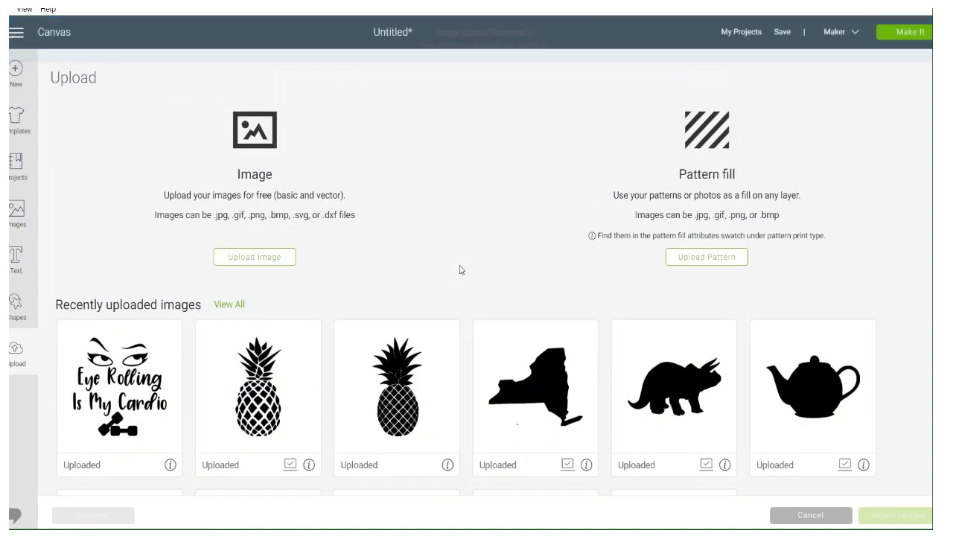
scroll(460, 270, "down", 2)
scroll(460, 268, "up", 1)
scroll(460, 268, "down", 2)
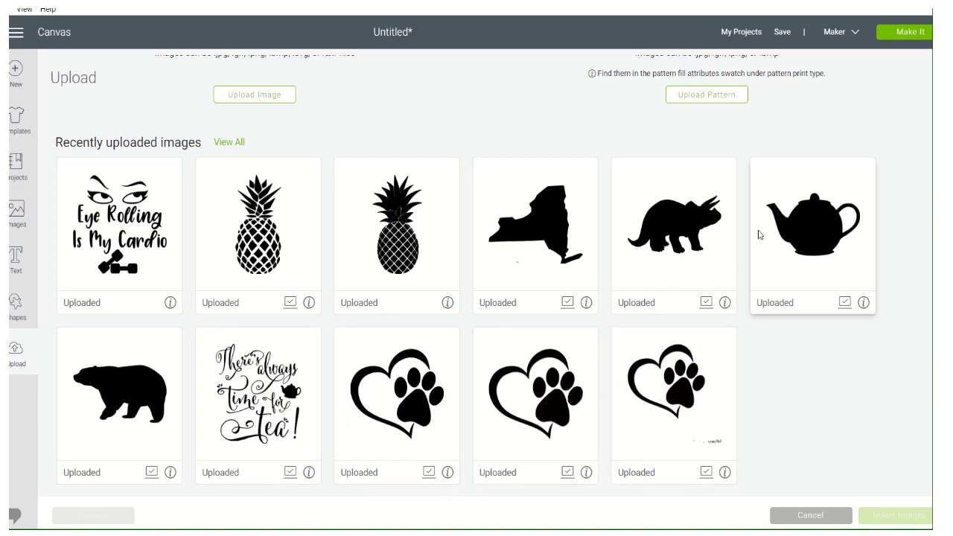
scroll(759, 235, "up", 3)
scroll(758, 234, "down", 3)
scroll(758, 235, "up", 3)
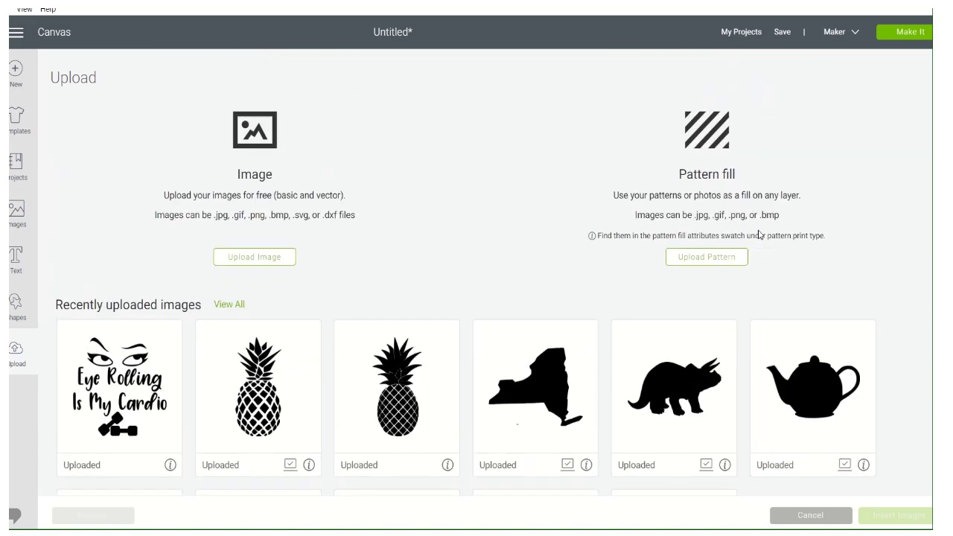
scroll(759, 234, "down", 3)
scroll(758, 235, "up", 2)
scroll(759, 235, "up", 1)
scroll(759, 235, "down", 3)
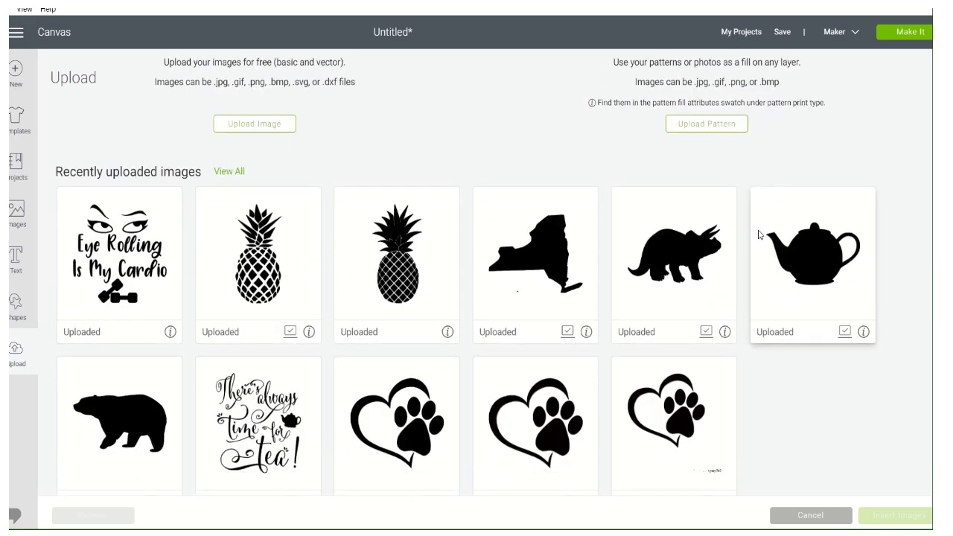
scroll(758, 235, "up", 2)
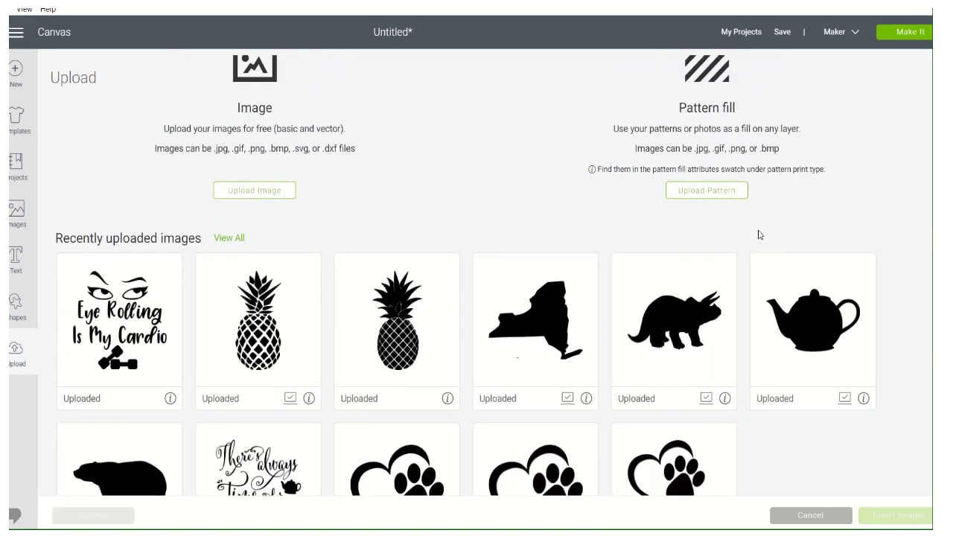
Load the HappyFallYall PNG from the HappyFallYall folder inside HappyFallYallByBartonMarket on Two Gigger (D:) into a new image upload.
left_click(262, 193)
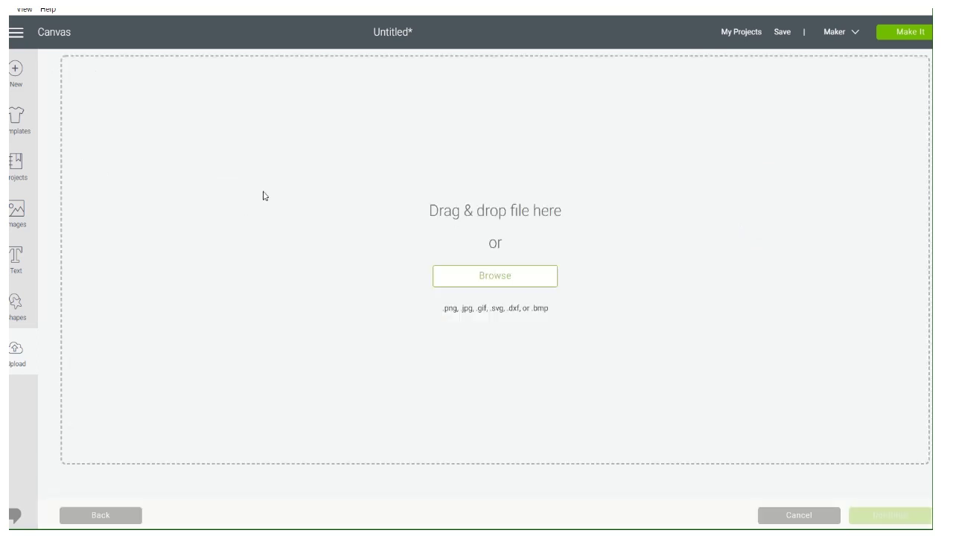
left_click(488, 277)
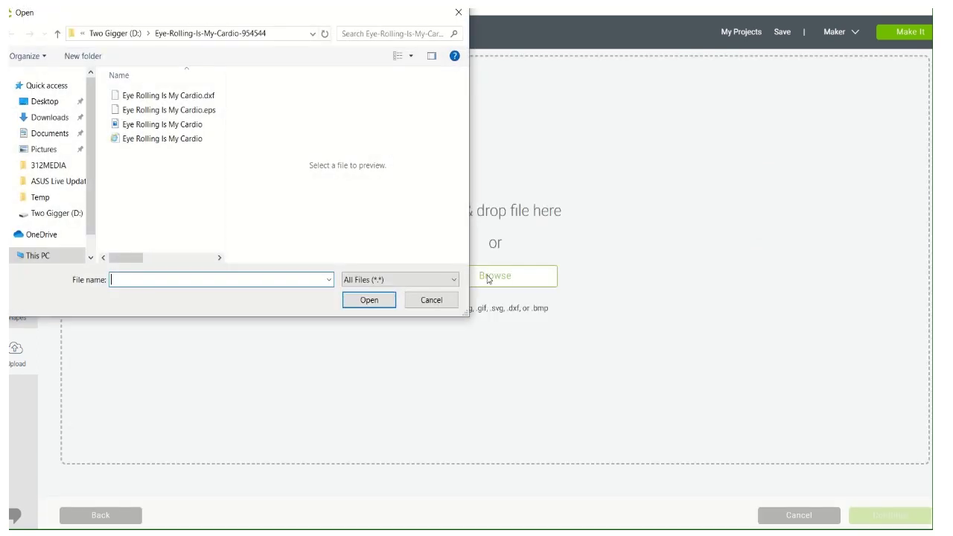
left_click(49, 215)
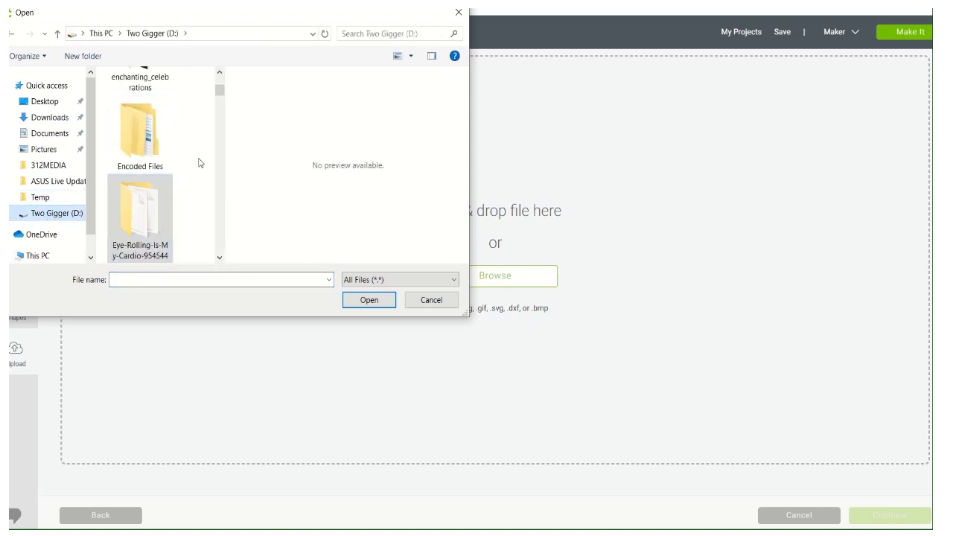
scroll(195, 162, "down", 3)
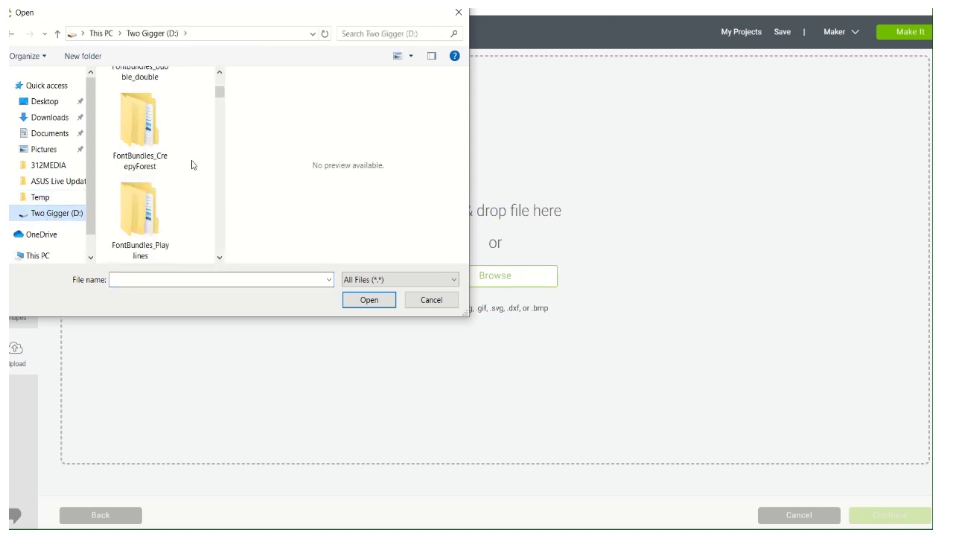
scroll(192, 165, "down", 5)
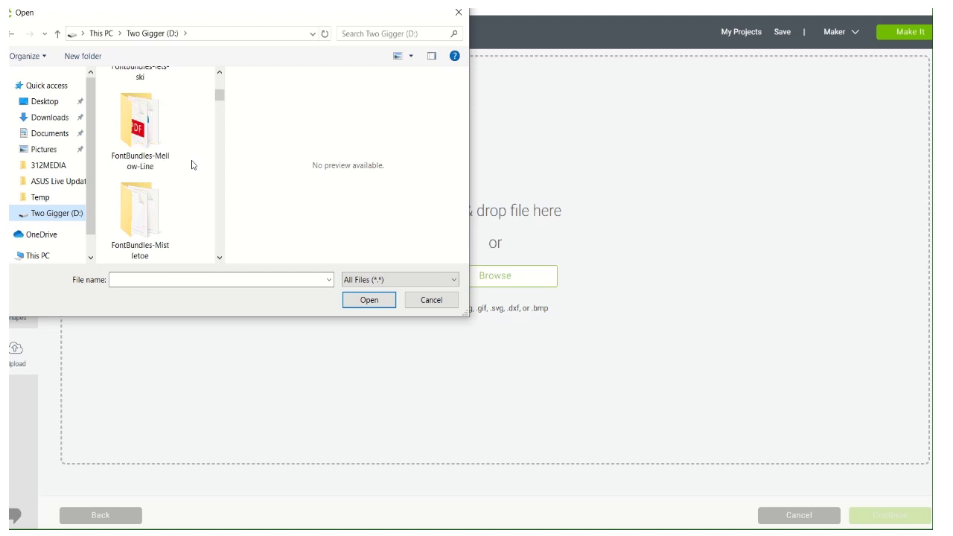
scroll(192, 165, "down", 3)
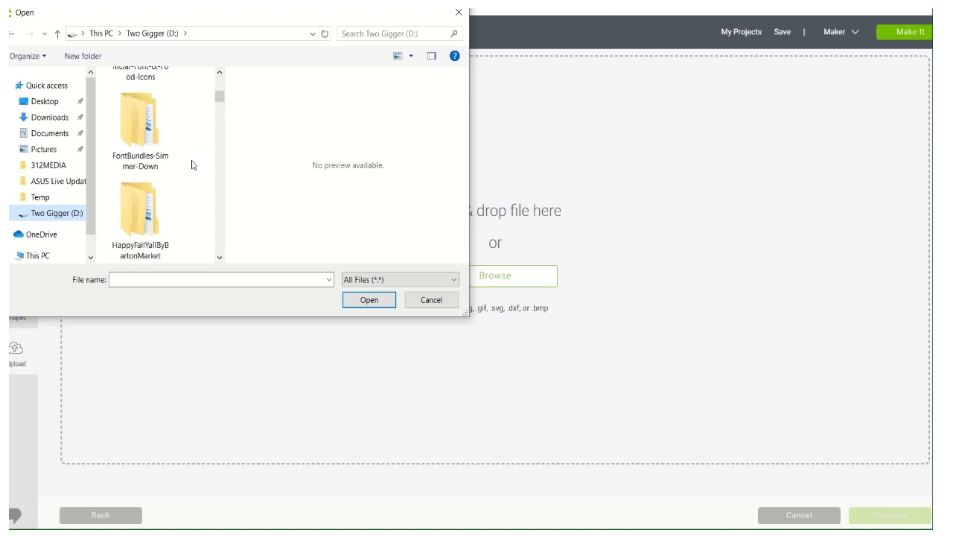
double_click(129, 217)
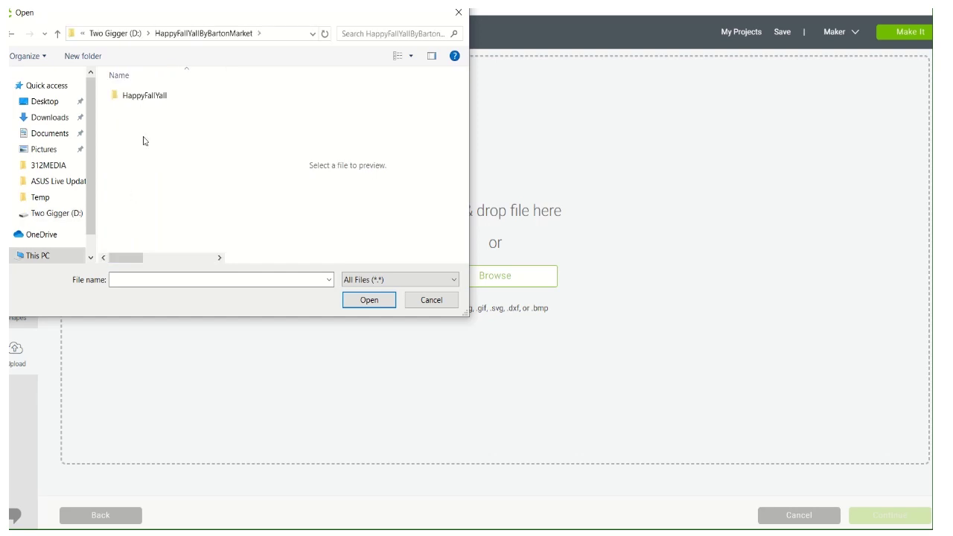
double_click(145, 97)
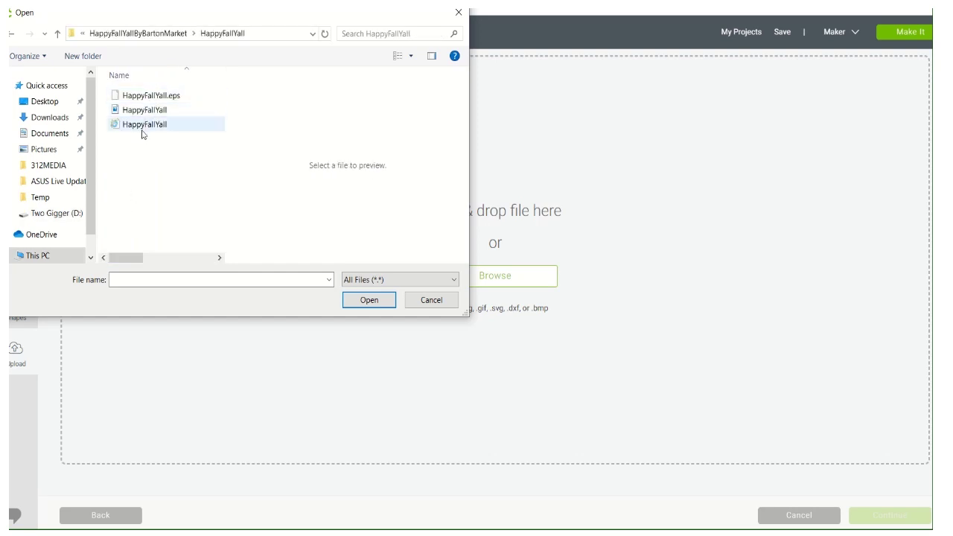
left_click(148, 110)
double_click(148, 110)
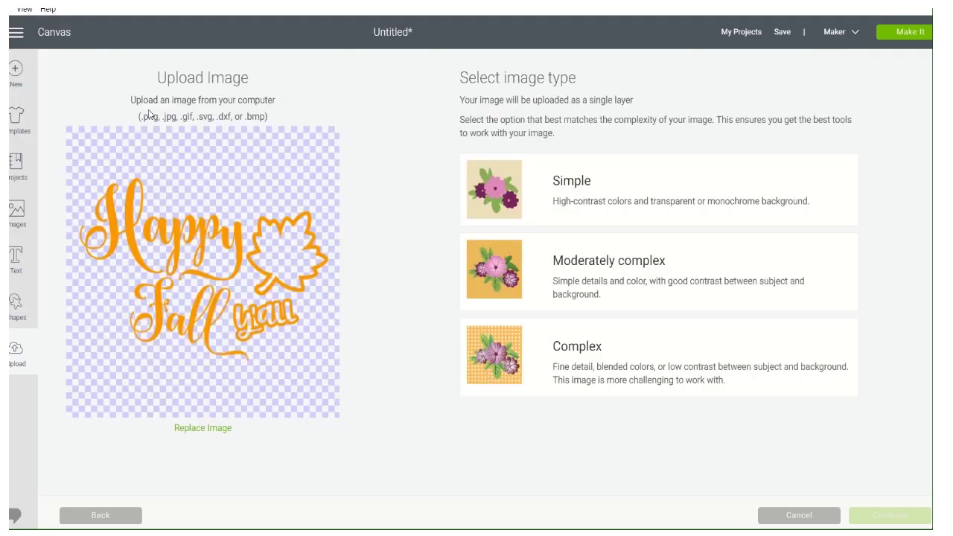
Set the image type to Simple, skip erasing, and save HappyFallYall as a Cut image.
left_click(638, 182)
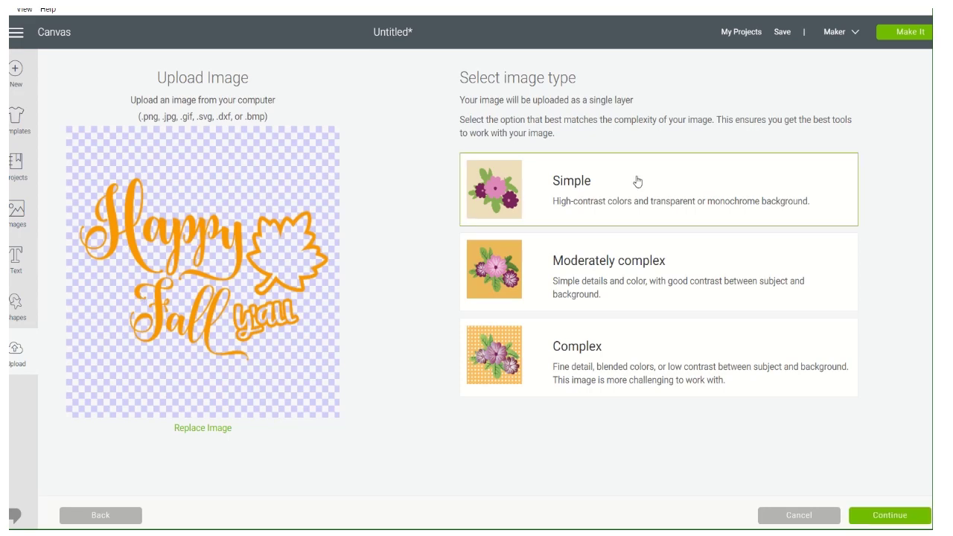
left_click(870, 520)
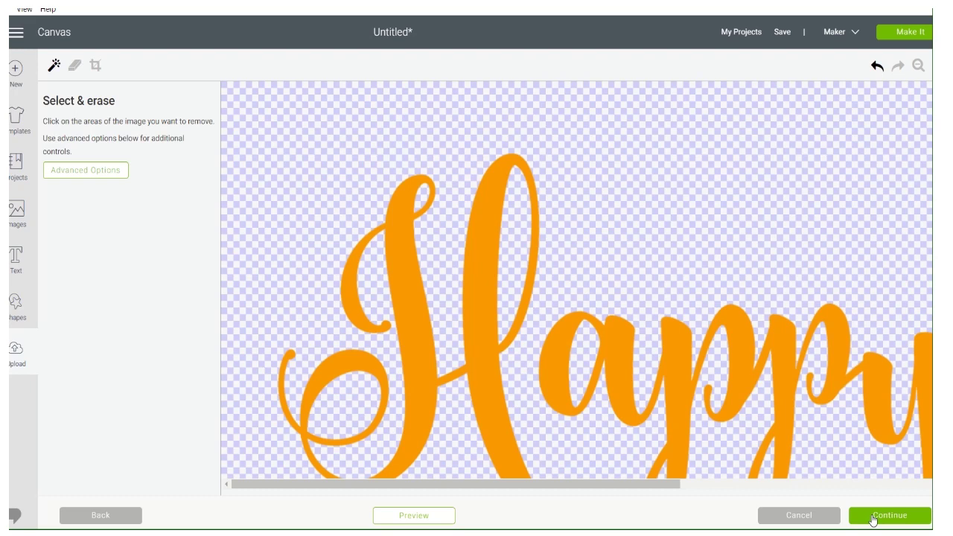
left_click(873, 521)
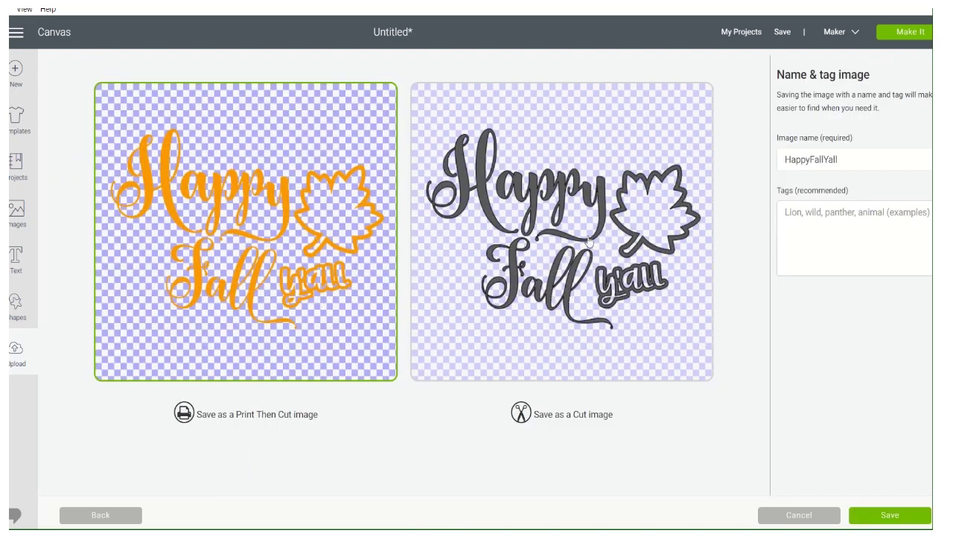
left_click(591, 240)
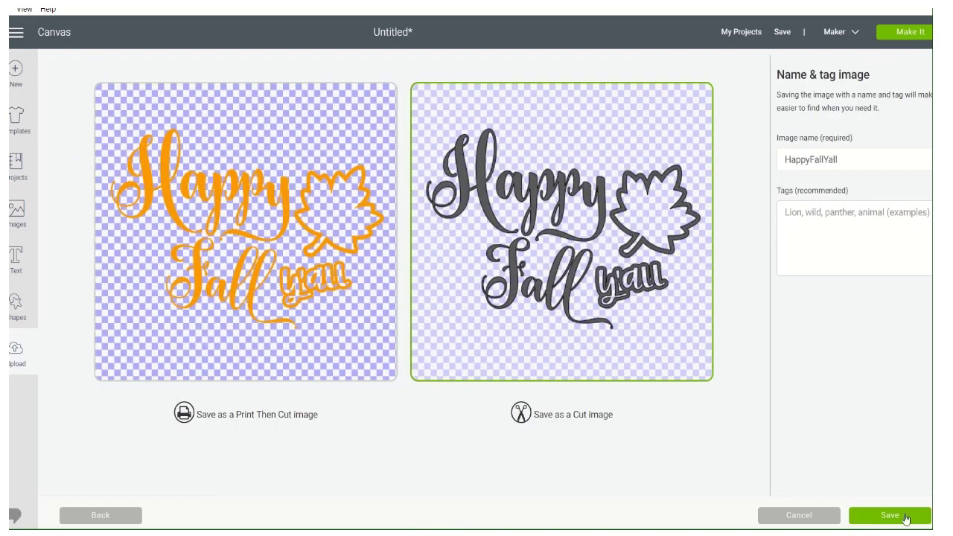
left_click(904, 514)
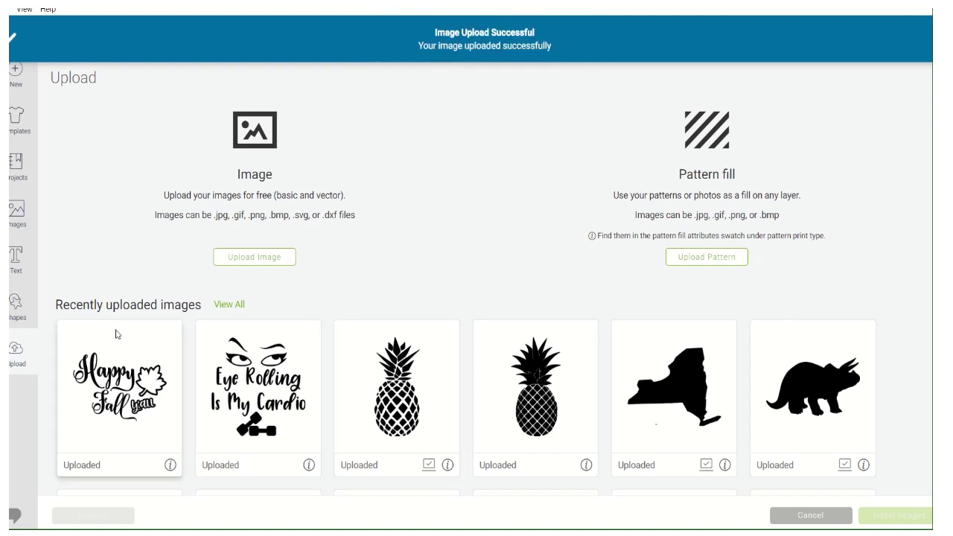
Start another image upload and browse for a file on the Two Gigger (D:) drive.
scroll(142, 372, "down", 1)
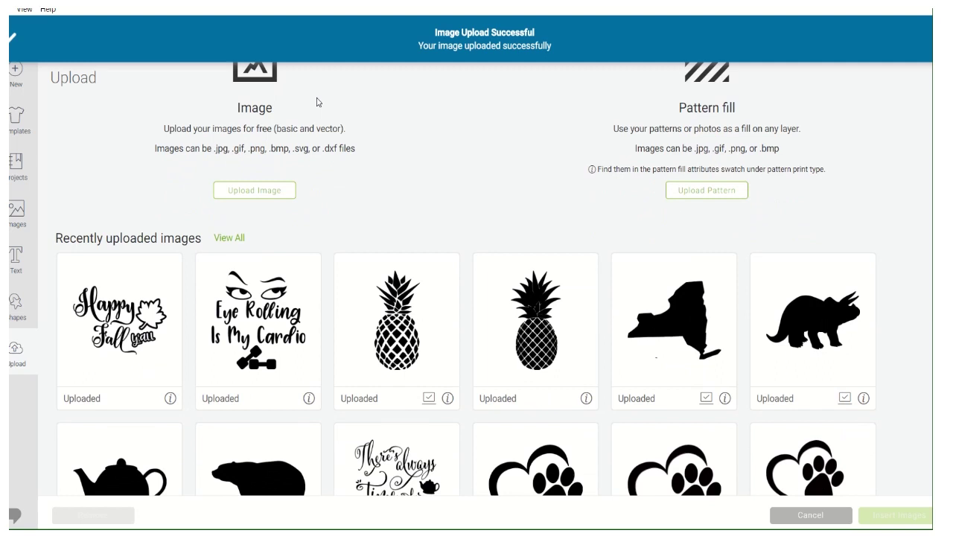
left_click(260, 198)
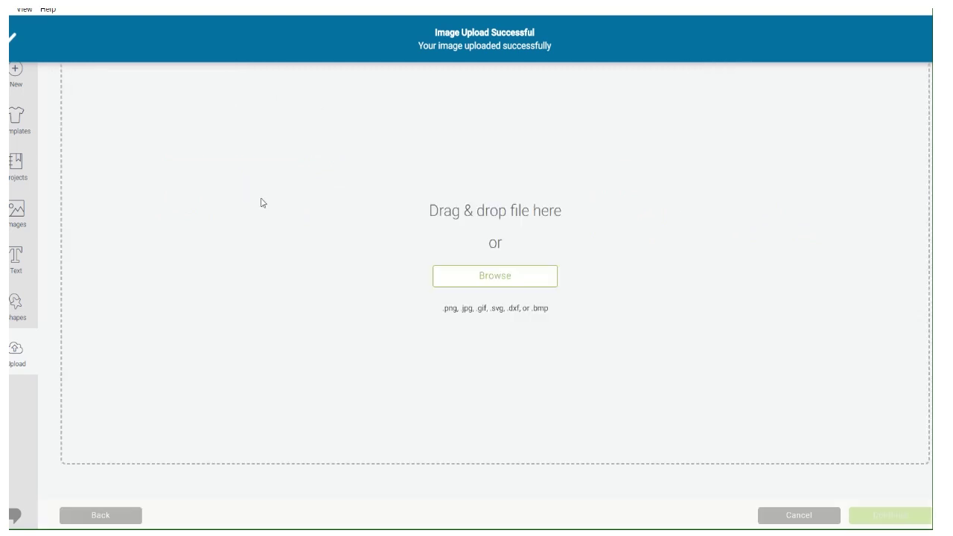
left_click(465, 285)
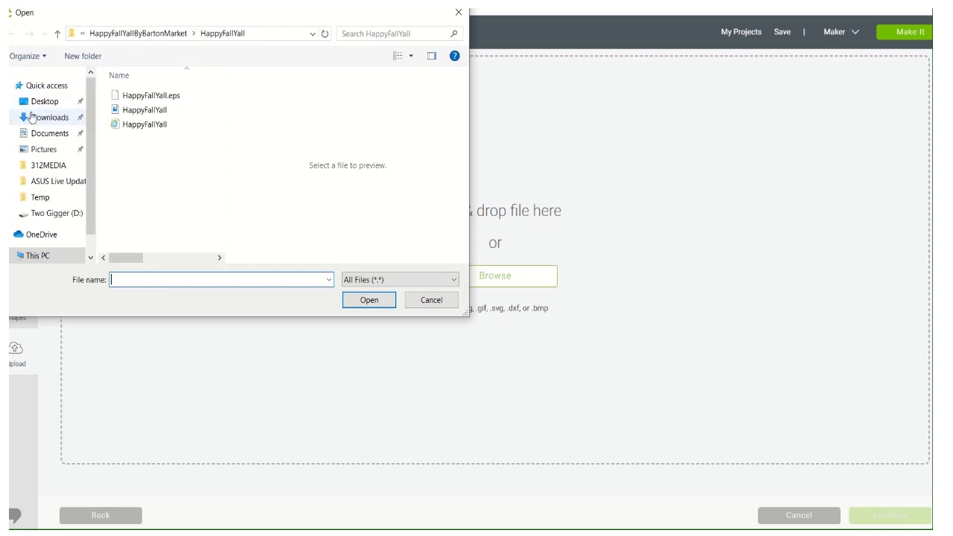
left_click(58, 216)
scroll(145, 184, "down", 3)
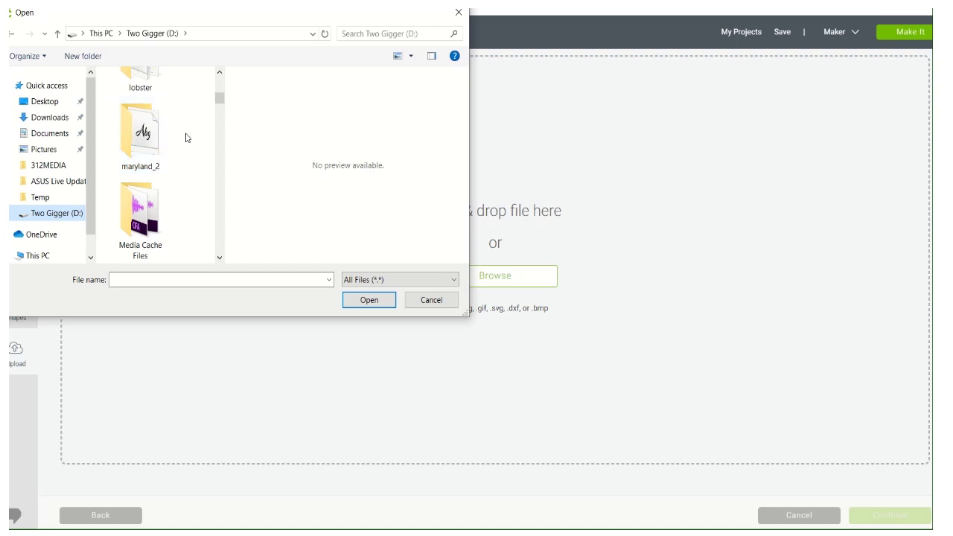
double_click(152, 142)
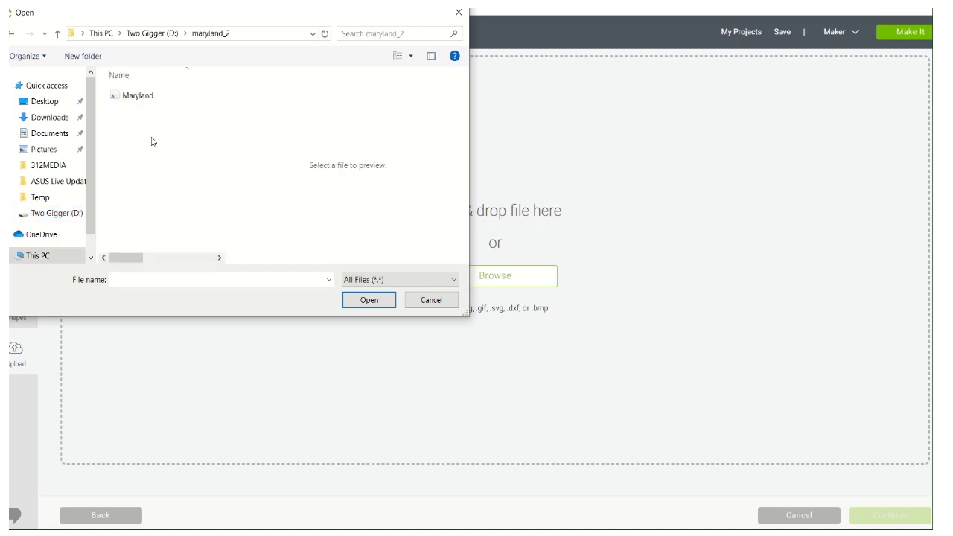
left_click(131, 100)
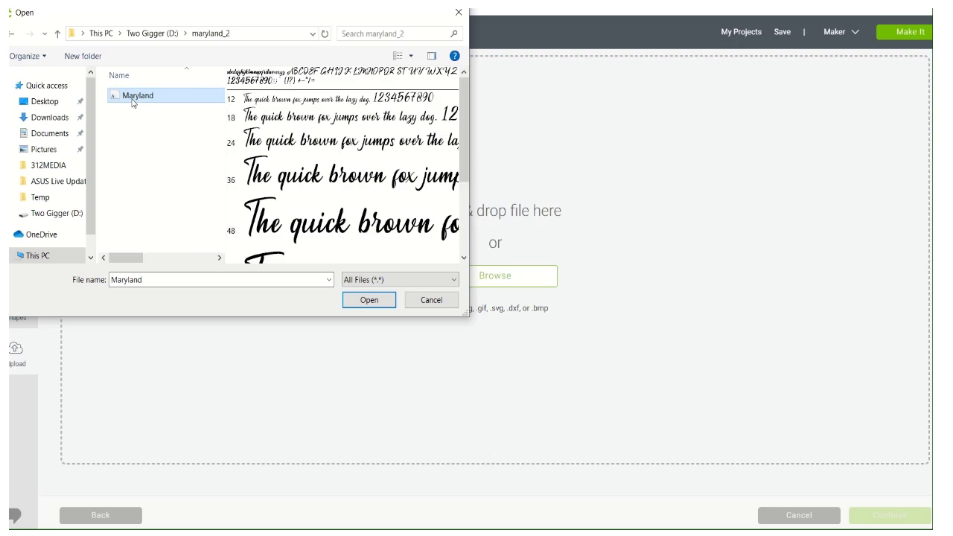
left_click(132, 99)
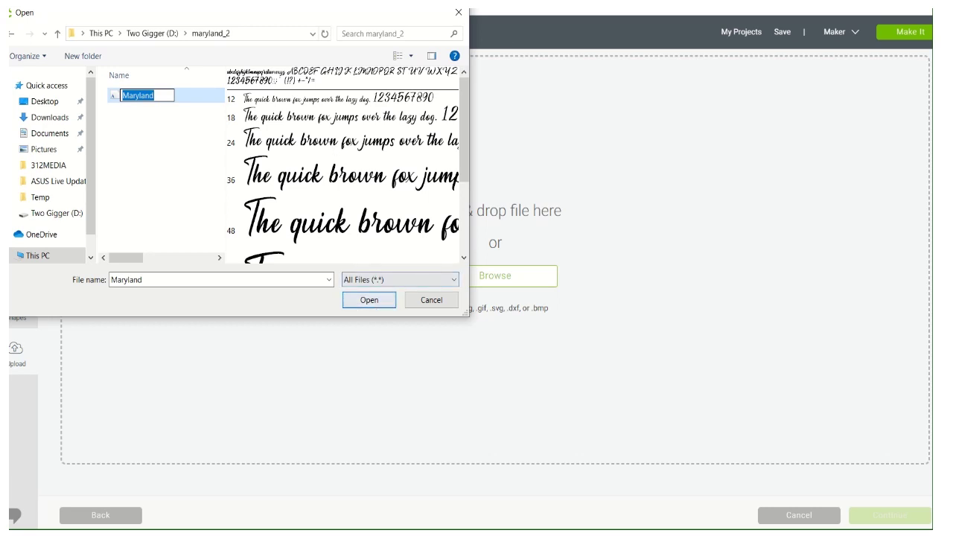
left_click(14, 36)
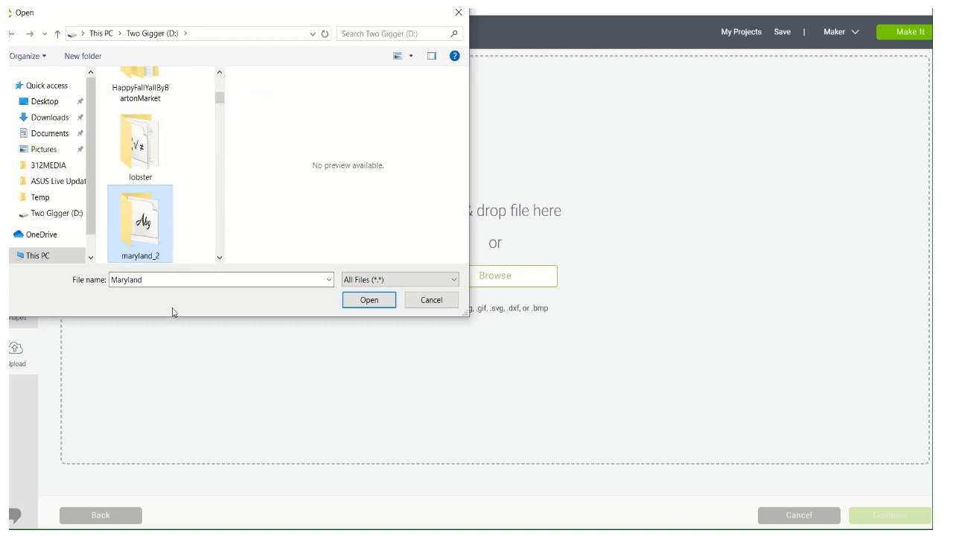
Load kansas clip art.jpg from Two Gigger (D:) into the image upload.
left_click_drag(146, 280, 101, 277)
key("super+comma")
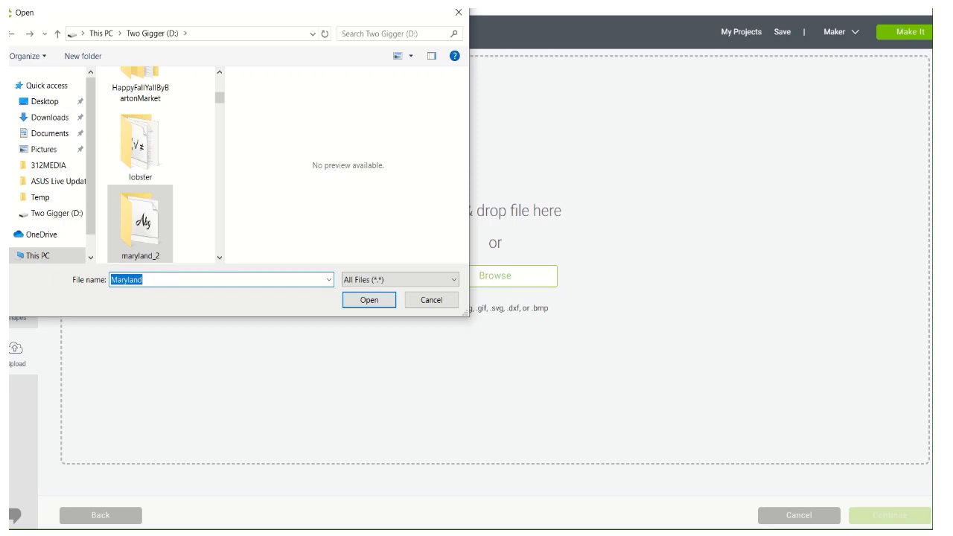
type("kan")
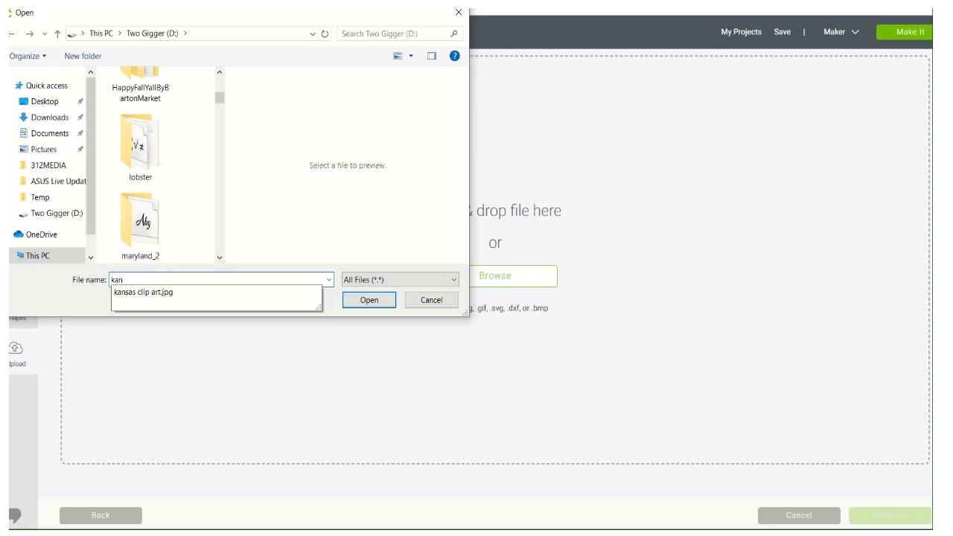
left_click(139, 296)
left_click(372, 301)
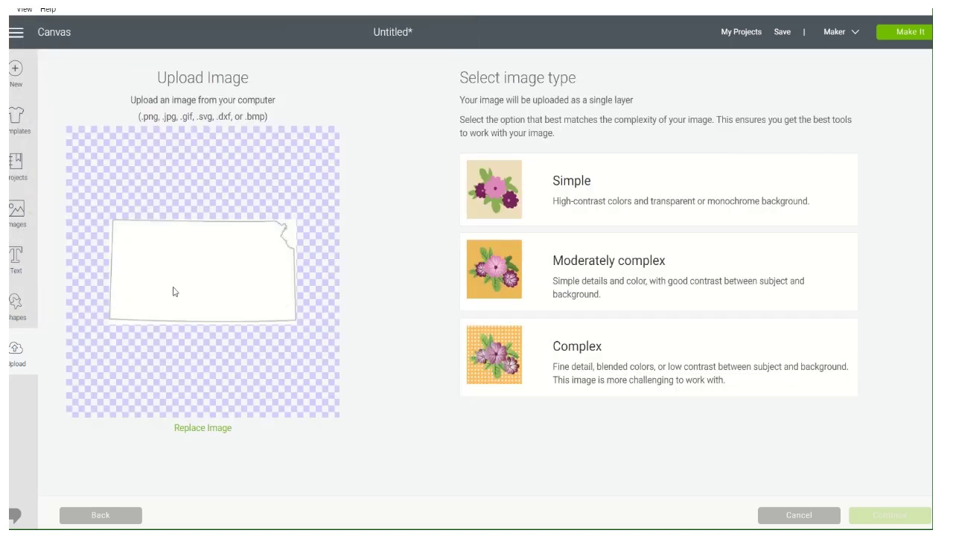
Set the Kansas image's type to Simple and erase the background outside the notch at the state outline's northeast corner.
left_click(590, 202)
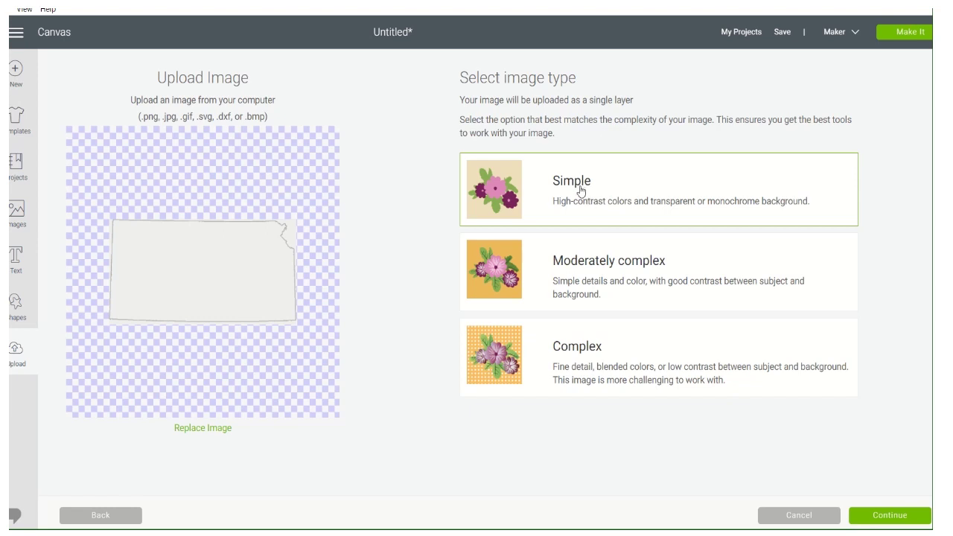
left_click(888, 516)
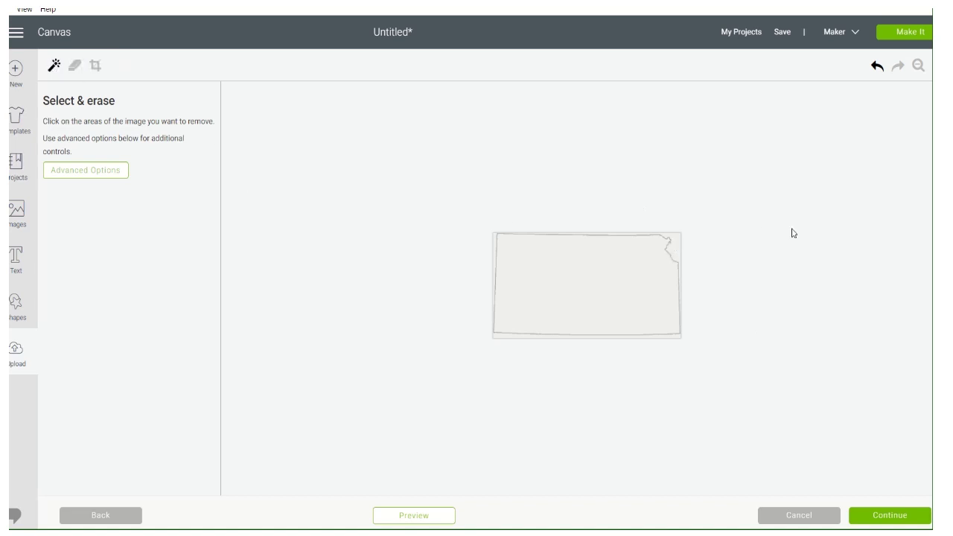
left_click(678, 247)
Finish the cleanup and save kansas clip art as a Cut image.
left_click(870, 515)
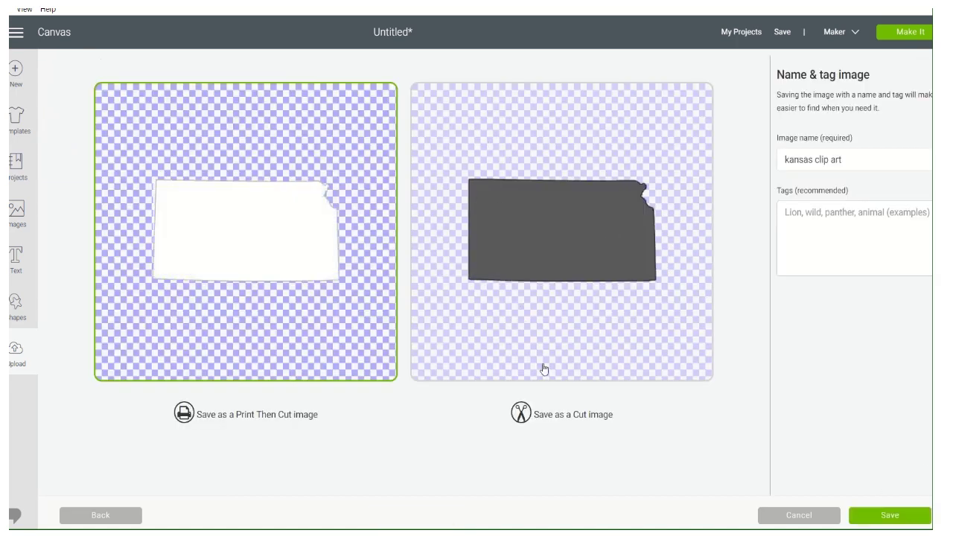
left_click(571, 417)
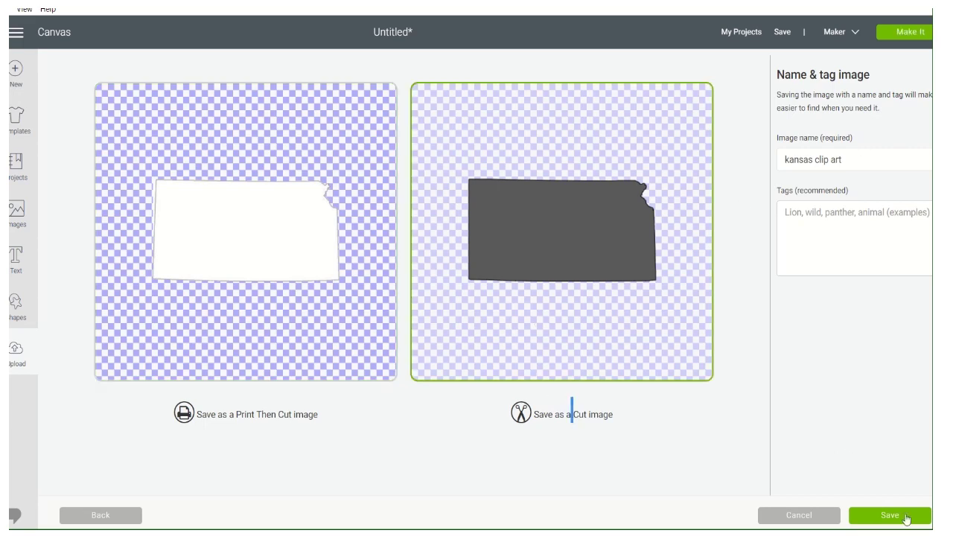
left_click(906, 517)
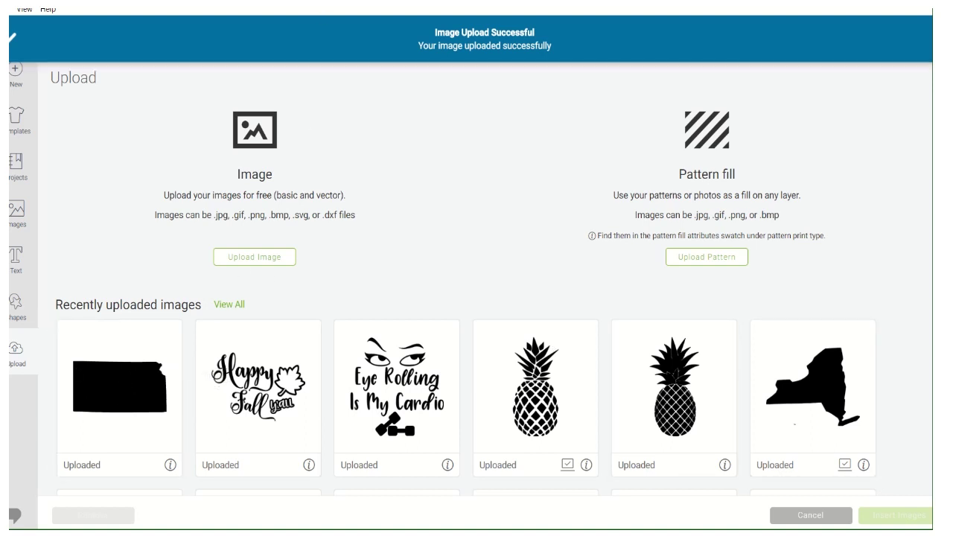
Load New hampshire outline.png from Two Gigger (D:) into a new image upload.
left_click(267, 260)
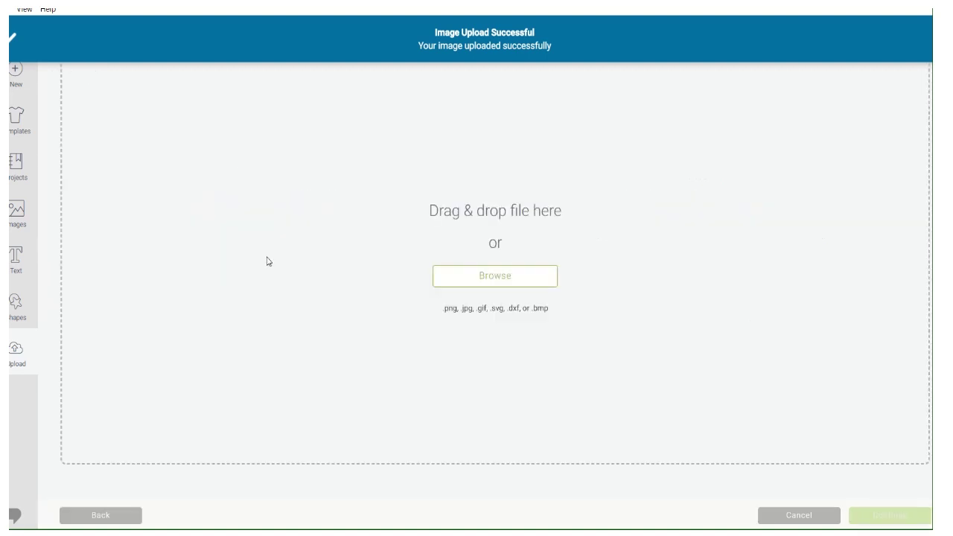
left_click(480, 284)
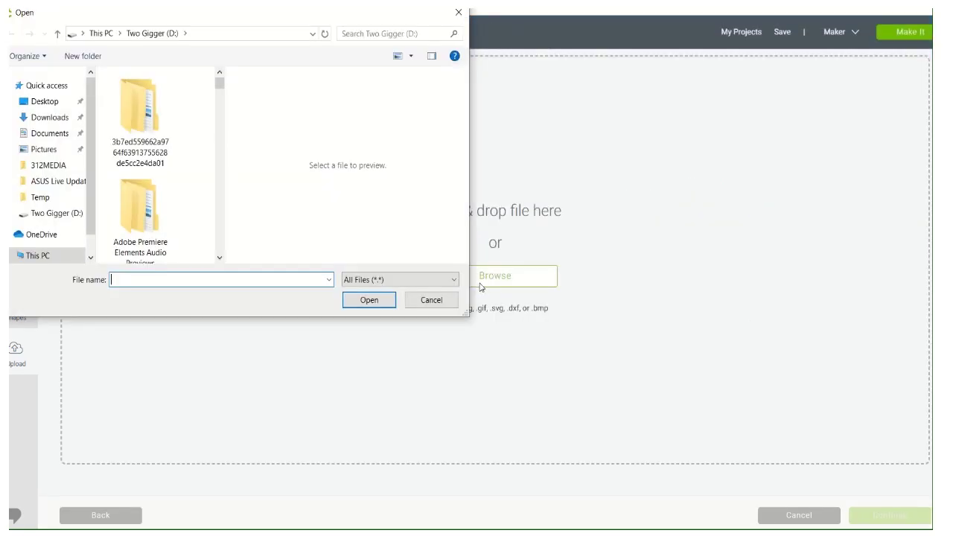
type("ne")
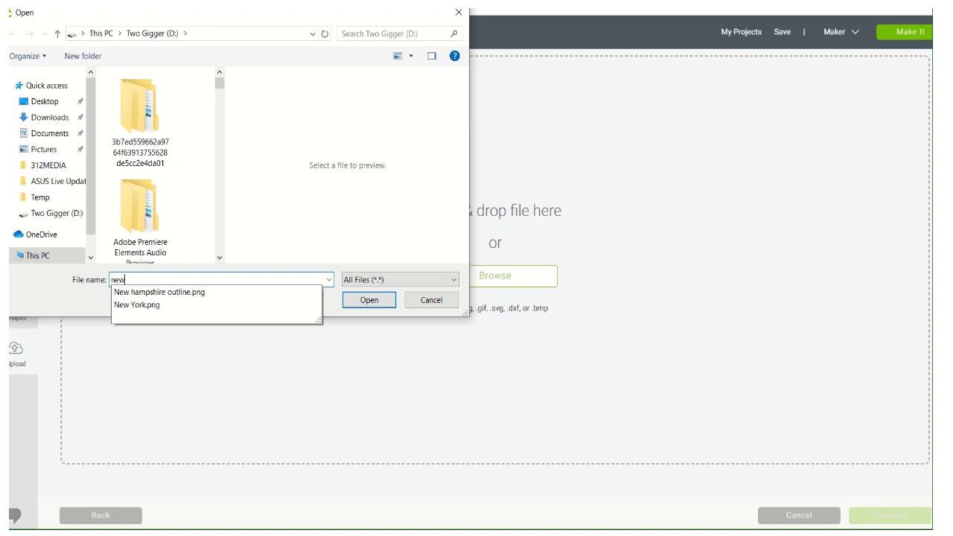
type("w")
left_click(151, 292)
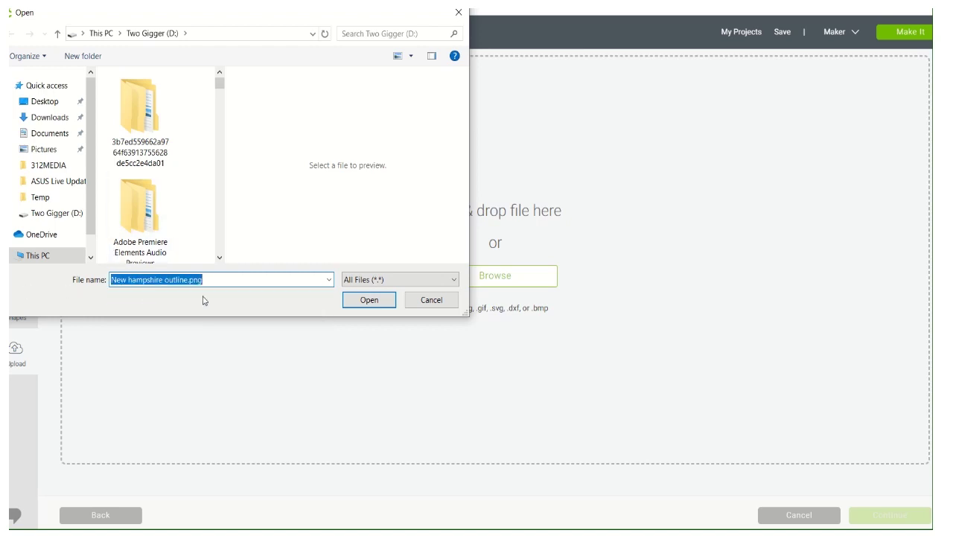
left_click(369, 300)
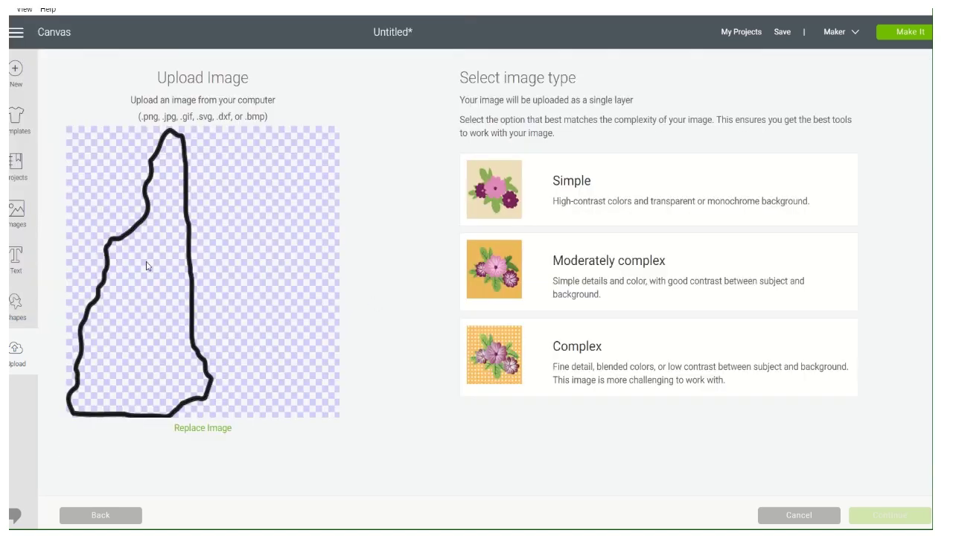
Set the New Hampshire outline's image type to Simple and save it as a Cut image.
left_click(589, 217)
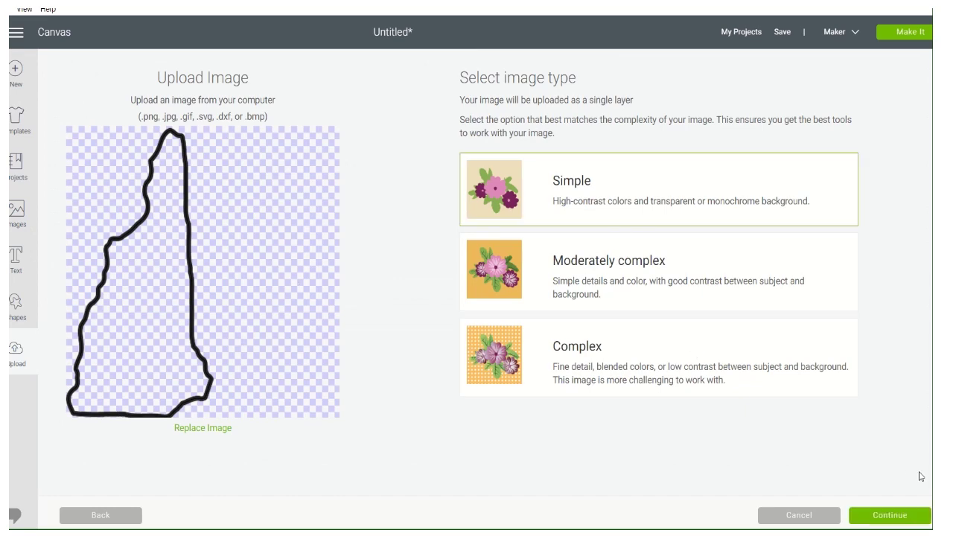
left_click(890, 515)
scroll(588, 186, "down", 3)
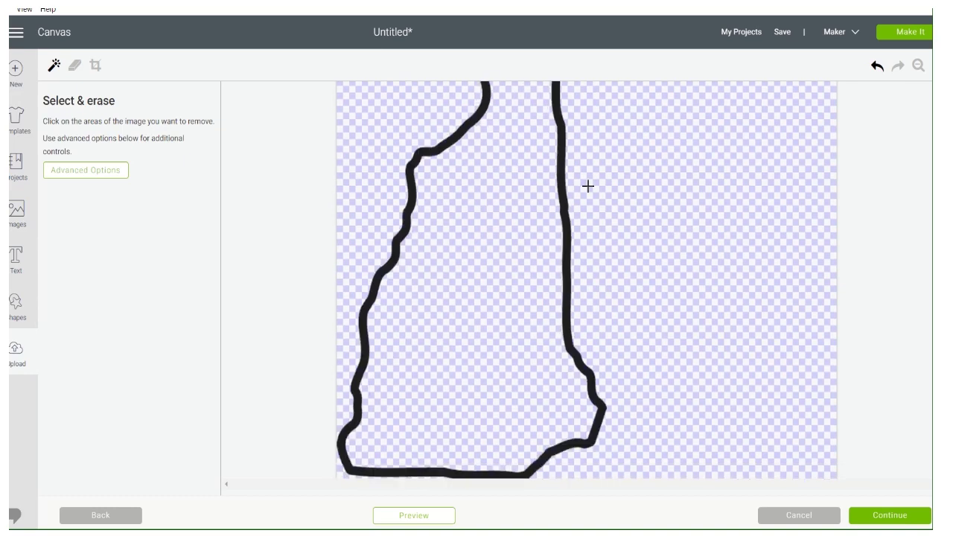
scroll(588, 186, "up", 5)
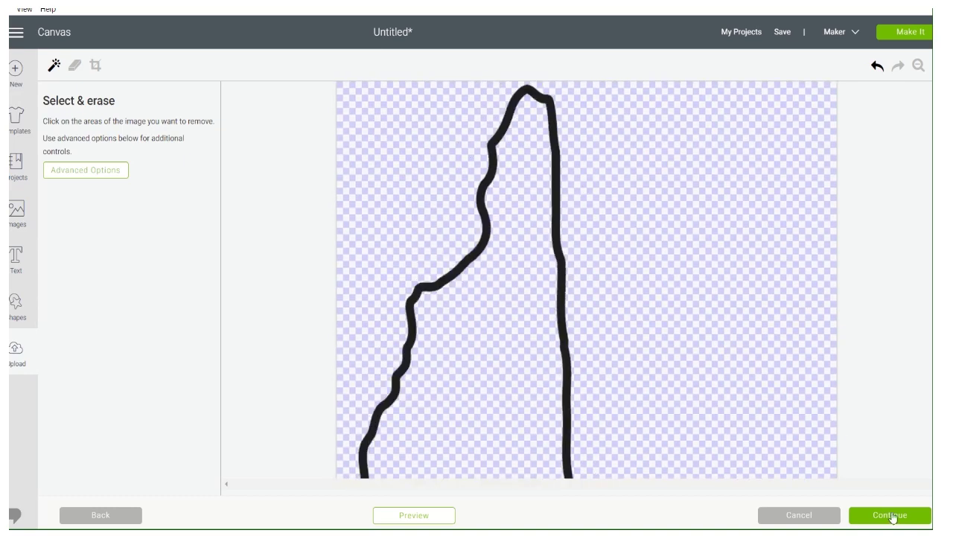
left_click(889, 515)
left_click(502, 272)
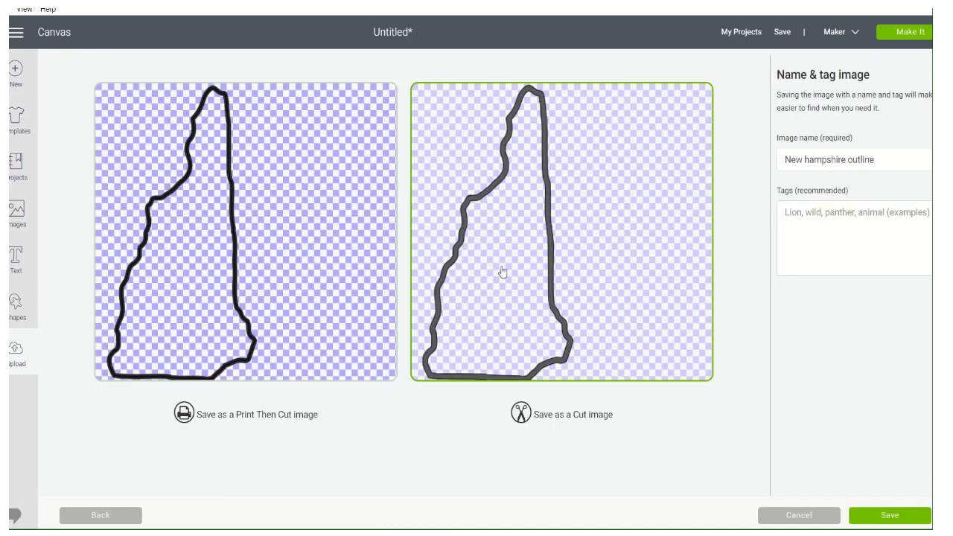
left_click(907, 515)
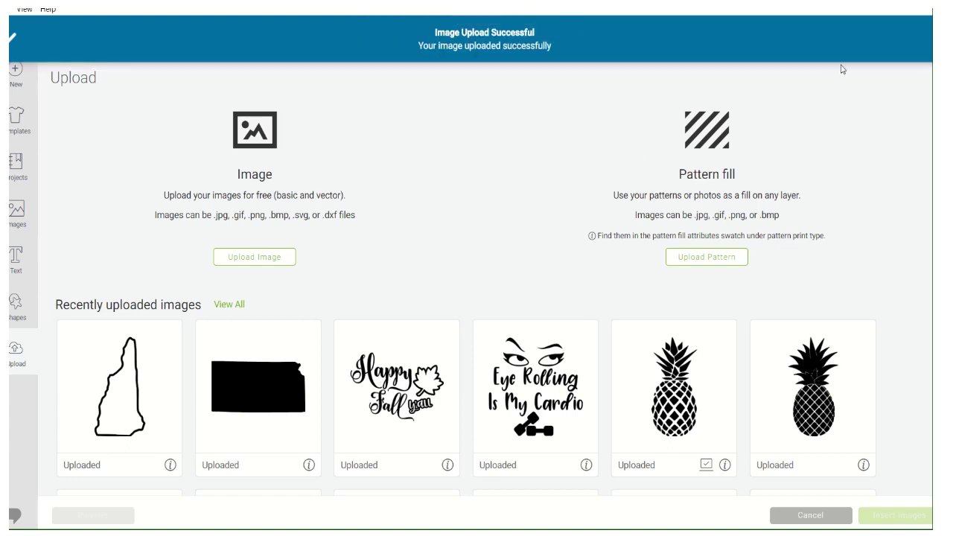
Load the green "got westie?" dog image from Two Gigger (D:) into a new image upload.
left_click(270, 256)
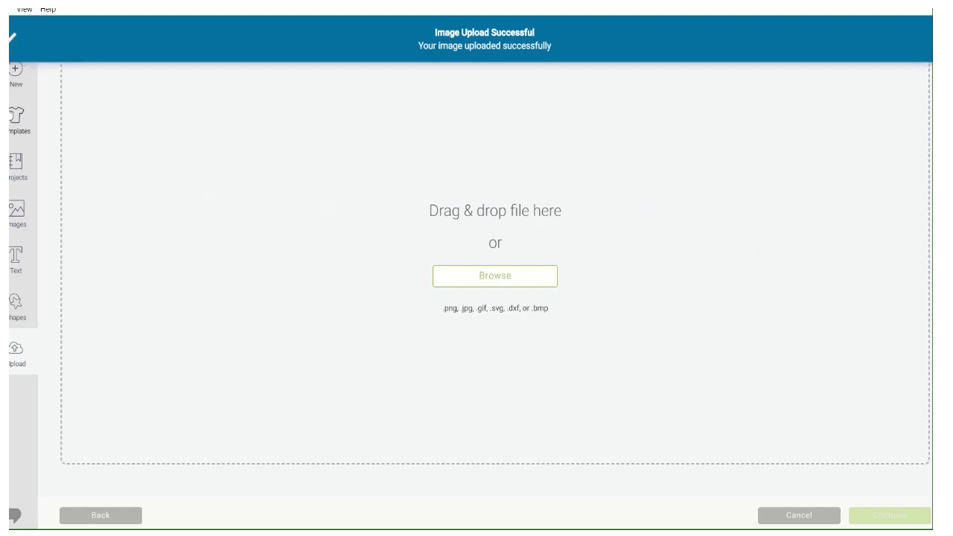
left_click(477, 283)
scroll(177, 179, "down", 10)
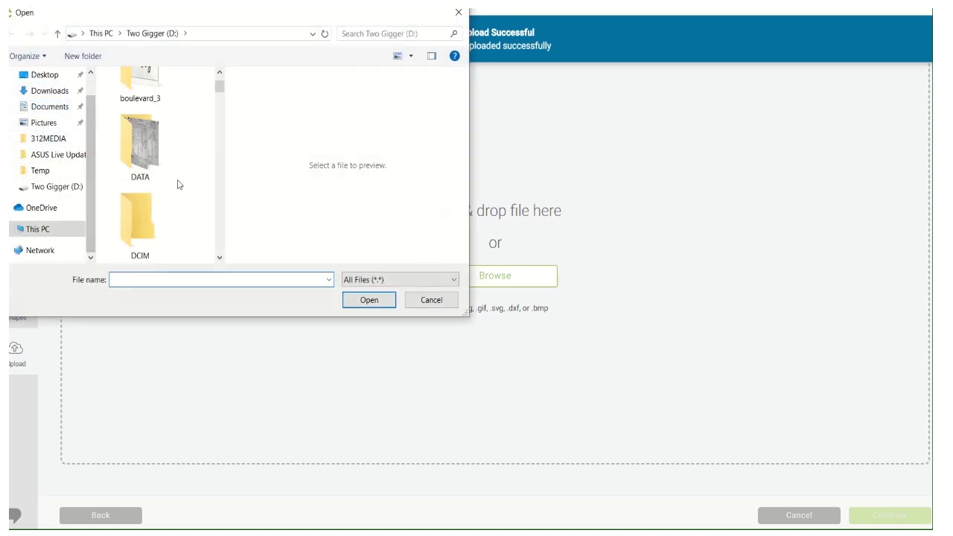
scroll(177, 179, "down", 5)
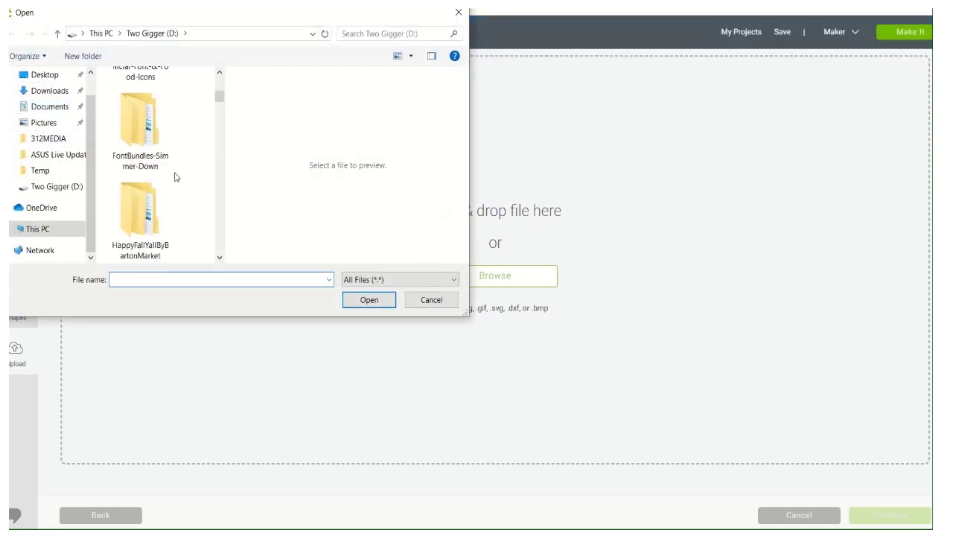
scroll(176, 177, "down", 5)
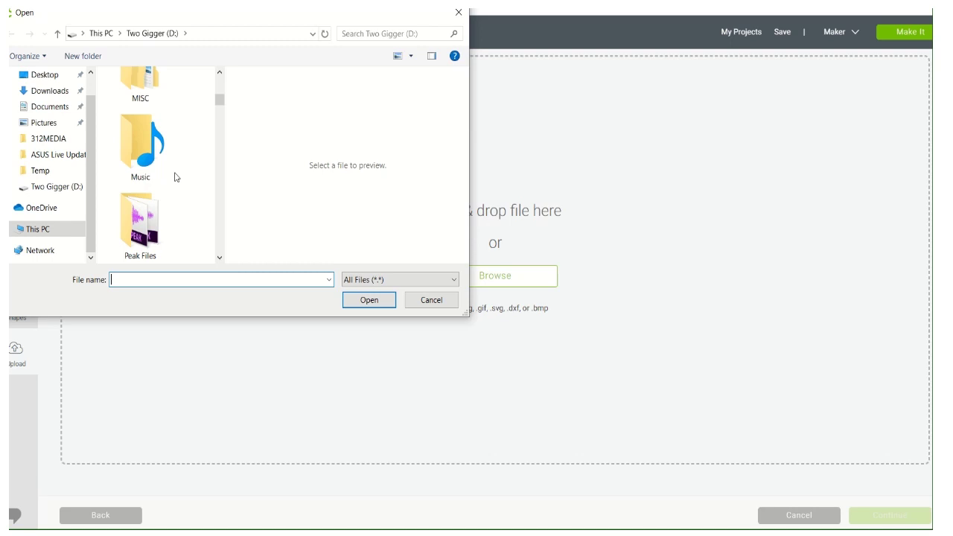
scroll(176, 177, "down", 5)
scroll(177, 177, "down", 10)
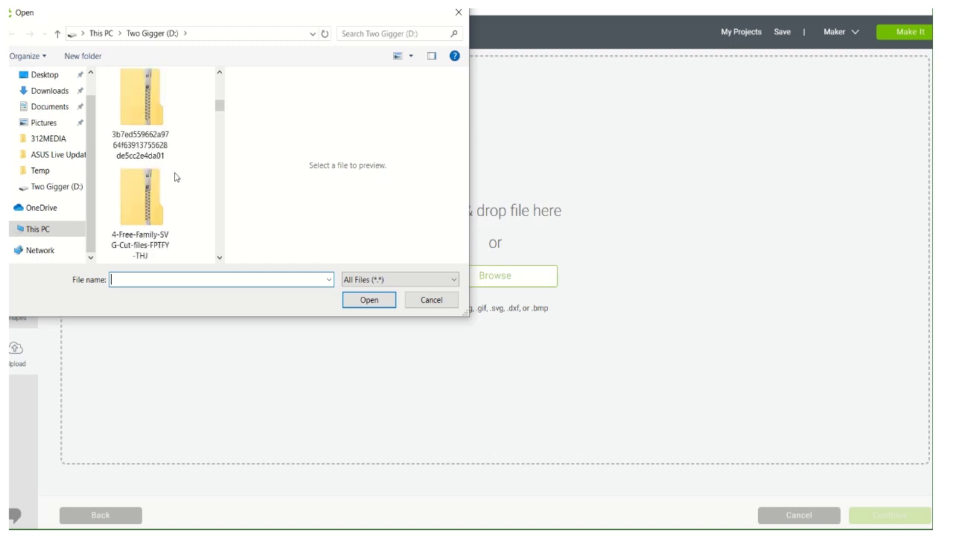
scroll(176, 177, "down", 4)
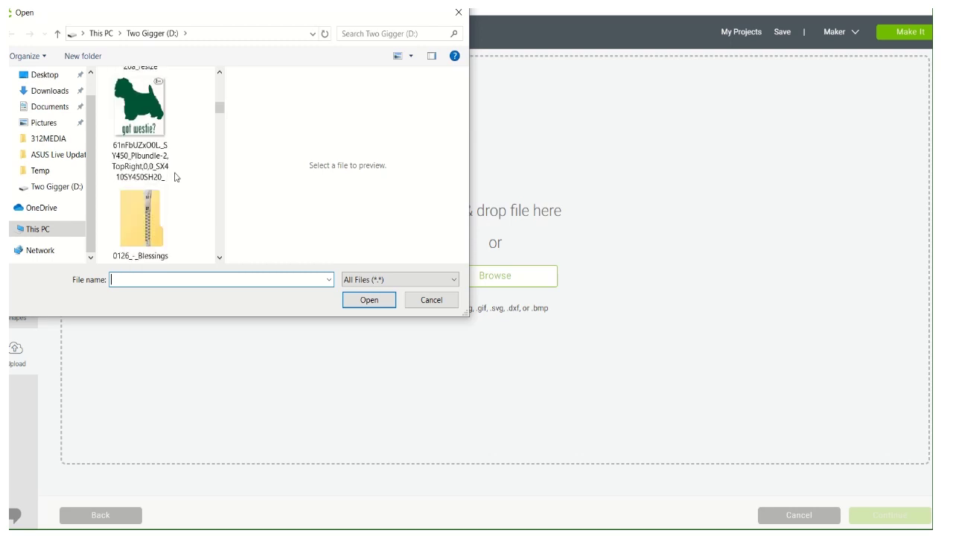
scroll(176, 177, "up", 1)
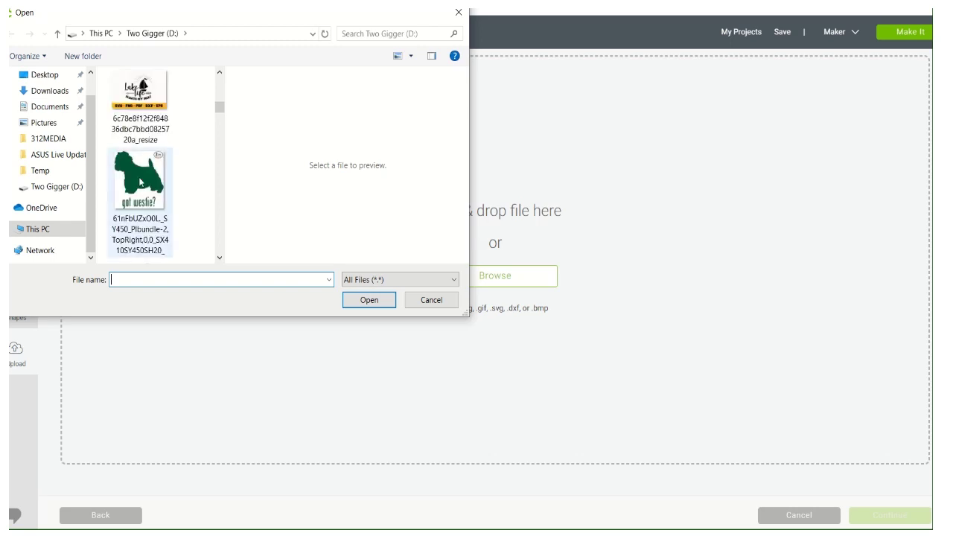
double_click(131, 192)
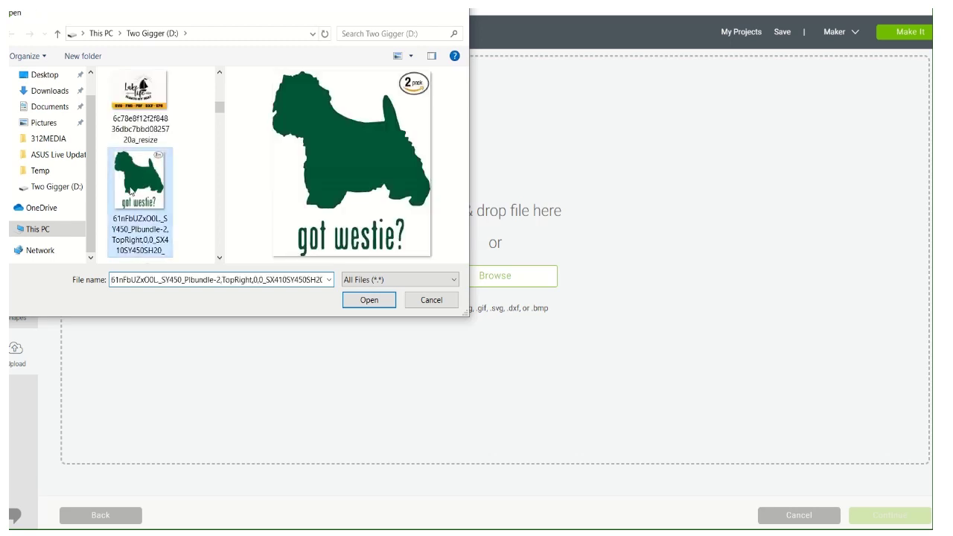
Set the westie image's type to Simple and erase its pale background and the 2 pack badge.
left_click(610, 201)
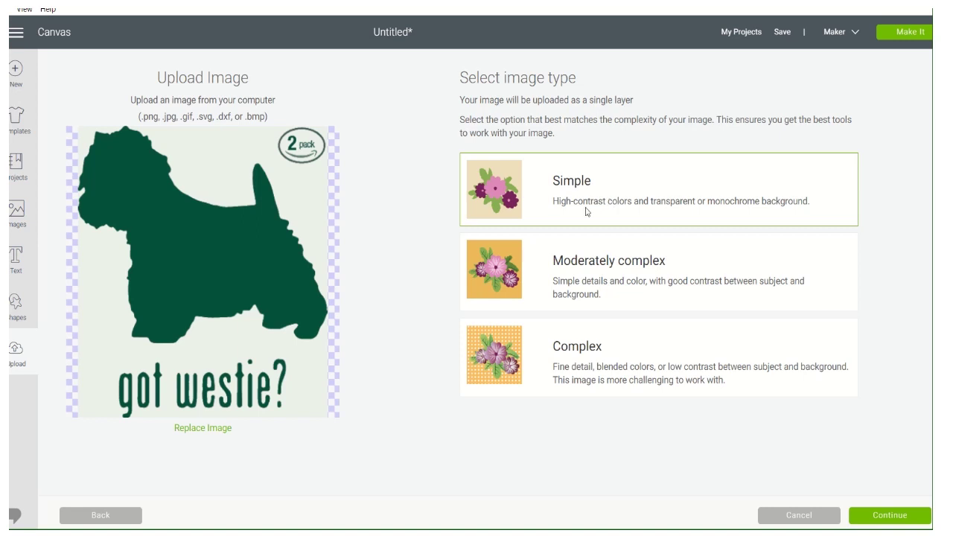
left_click(902, 517)
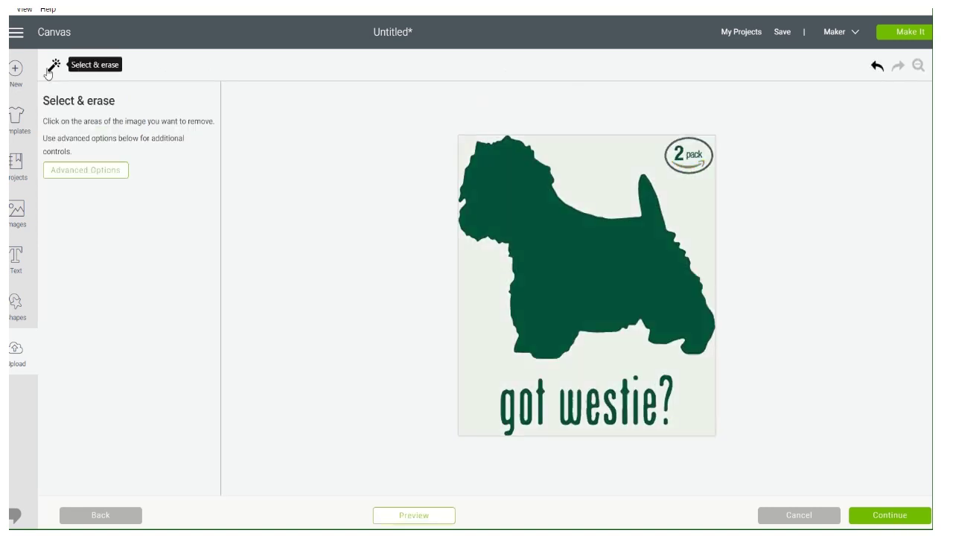
left_click(605, 167)
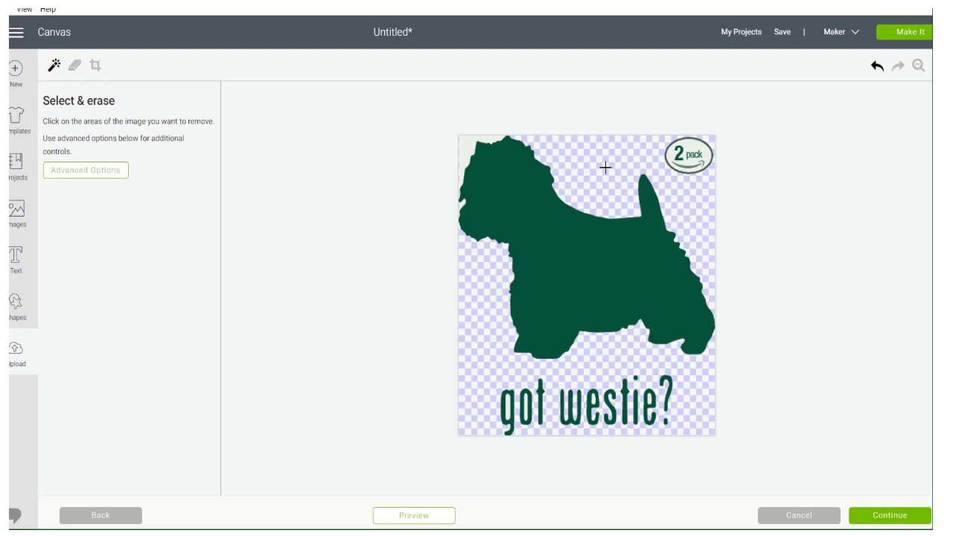
left_click(461, 143)
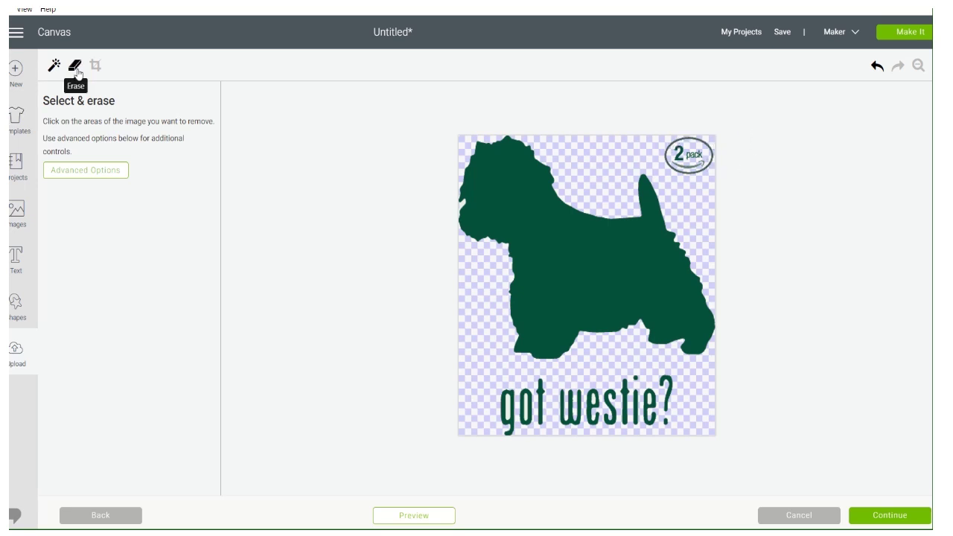
left_click(77, 68)
mouse_move(678, 143)
left_mouse_down()
mouse_move(680, 171)
mouse_move(707, 160)
mouse_move(709, 148)
mouse_move(669, 152)
mouse_move(694, 143)
mouse_move(687, 159)
mouse_move(695, 162)
mouse_move(712, 144)
left_mouse_up()
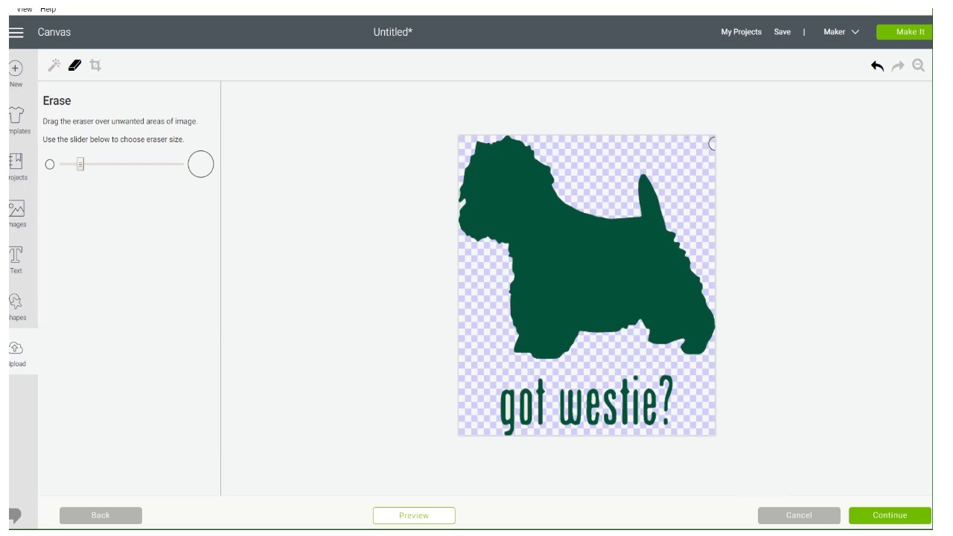
Compare the westie image's Print Then Cut and Cut previews with its lettering in the erase view.
left_click(898, 516)
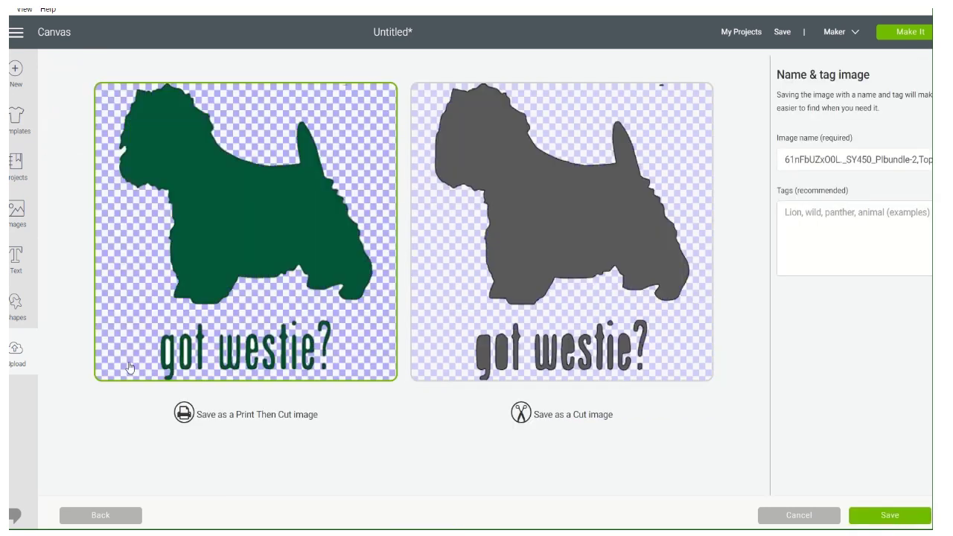
left_click(104, 523)
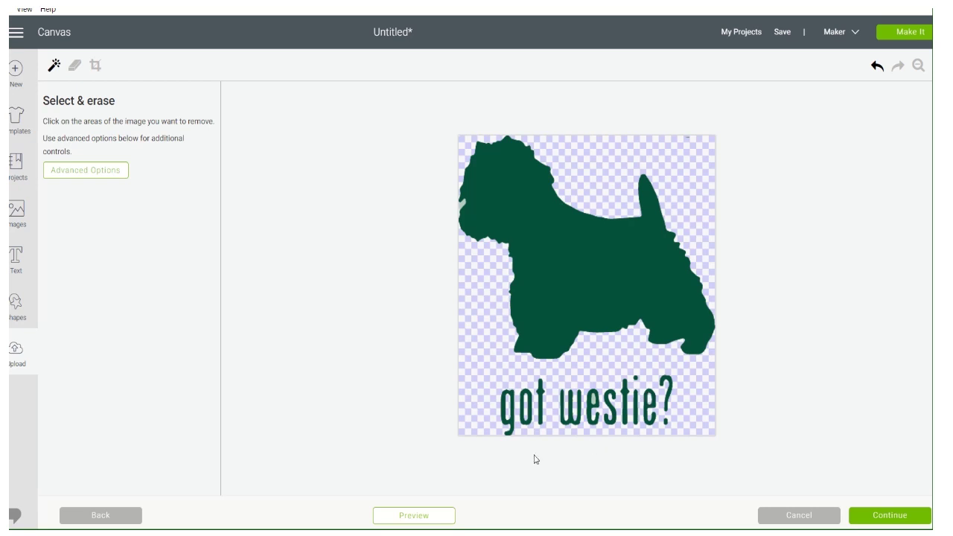
left_click(907, 514)
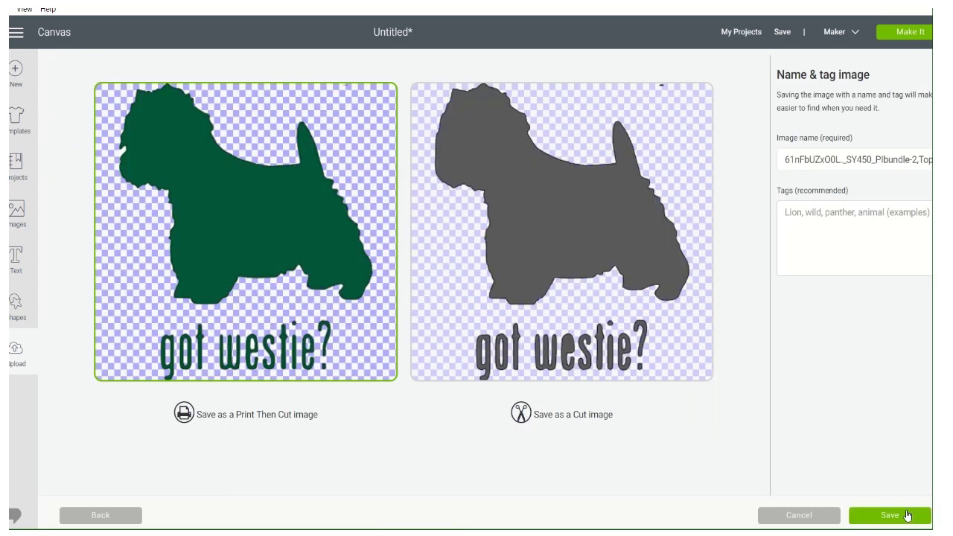
left_click(102, 515)
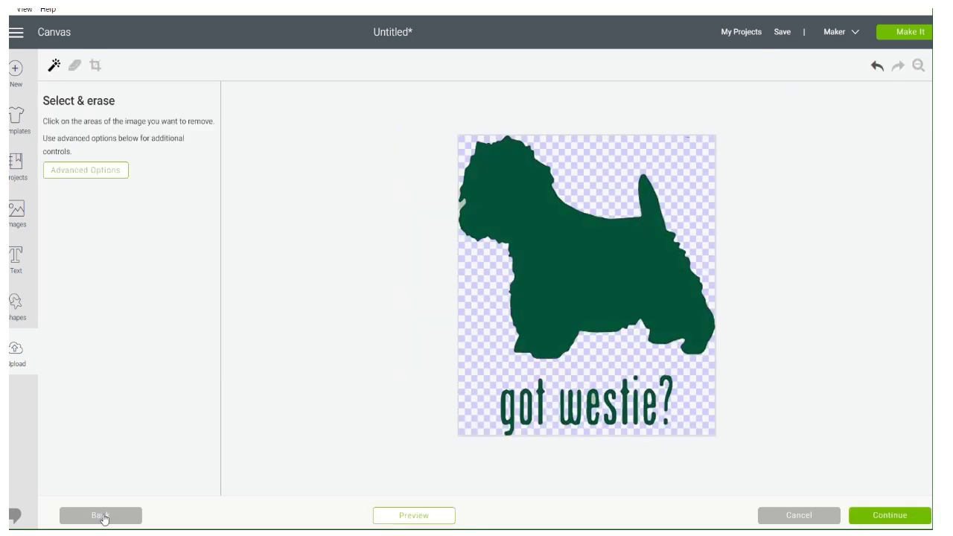
left_click(595, 399)
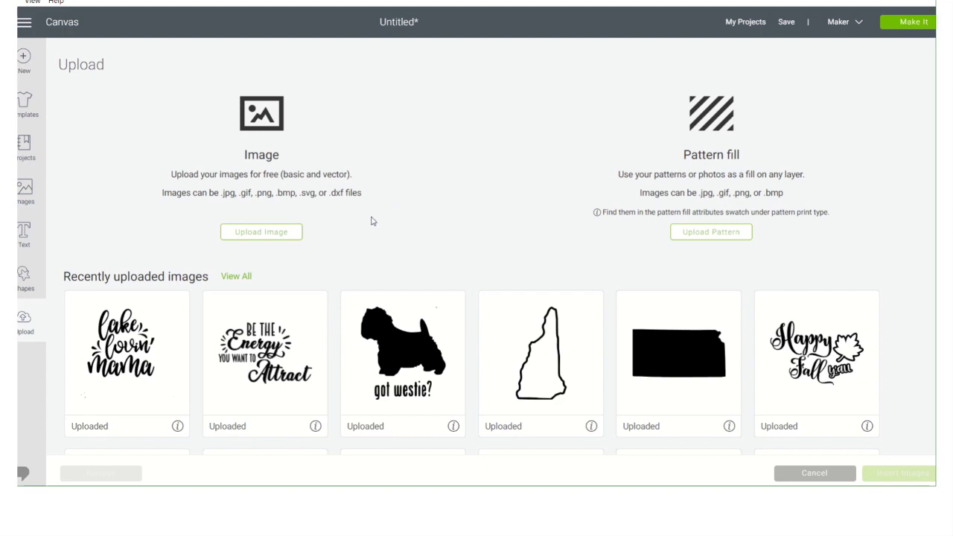
scroll(320, 240, "down", 2)
scroll(319, 239, "up", 2)
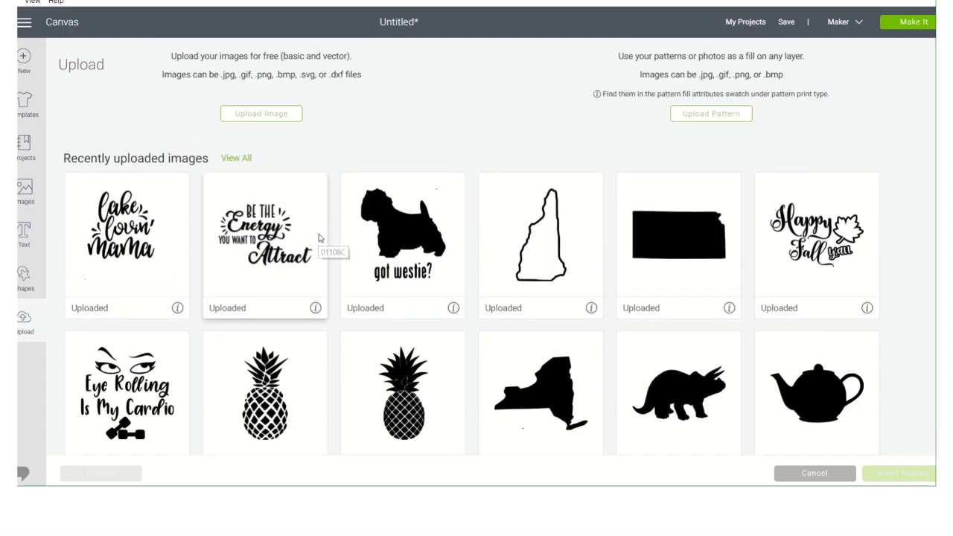
scroll(318, 235, "down", 2)
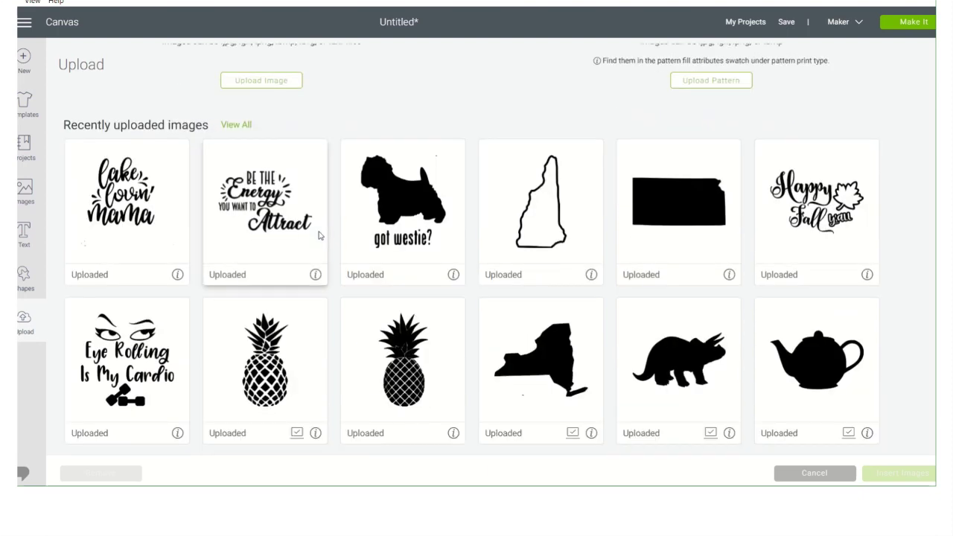
scroll(320, 230, "up", 2)
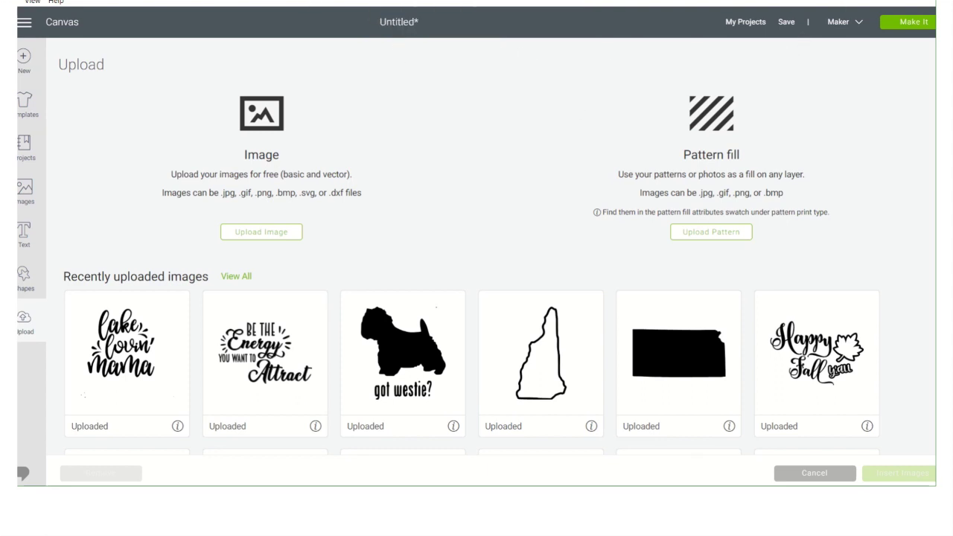
mouse_move(313, 3)
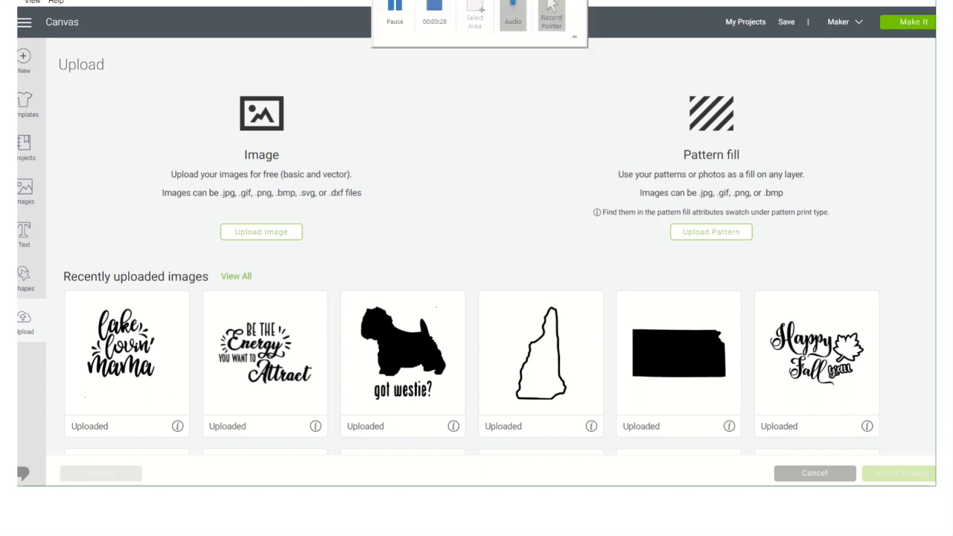